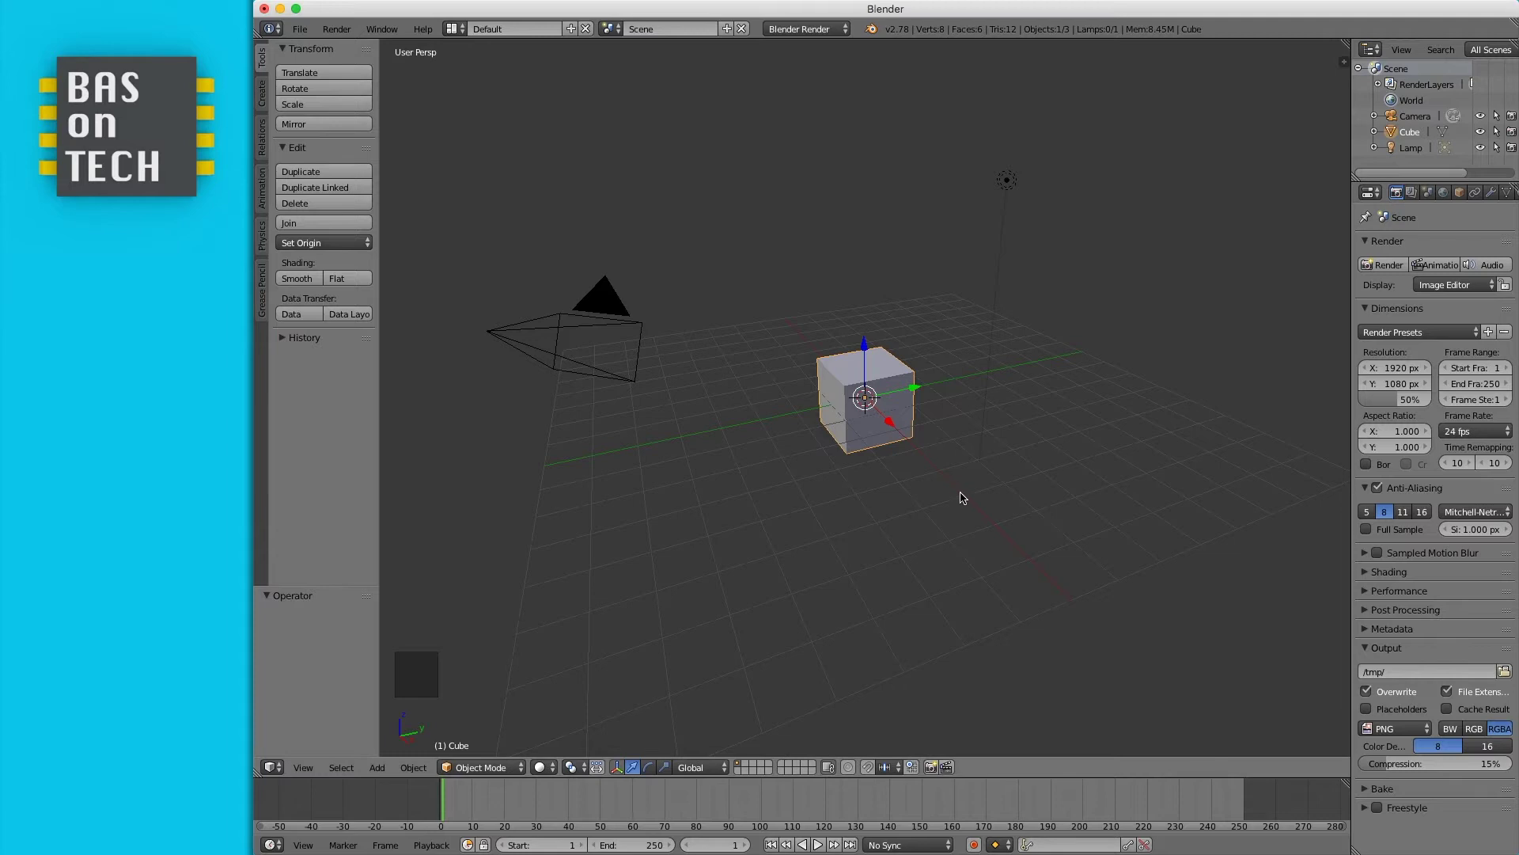
- Move the cube about 4.08 units along the X axis with its axis handle, and undo the move
left_click_drag(891, 432, 831, 448)
left_click_drag(892, 425, 972, 500)
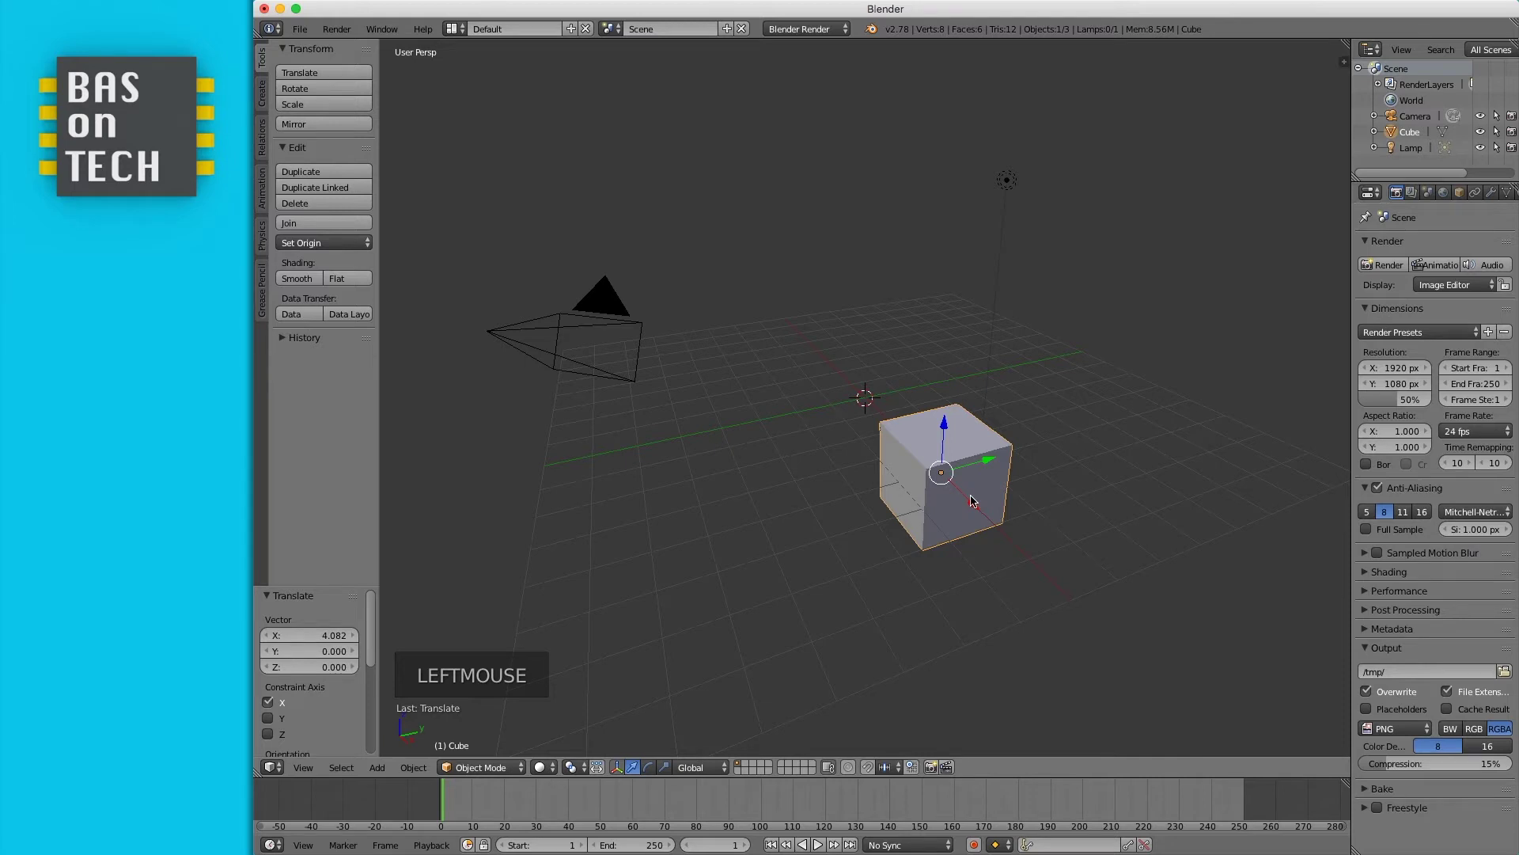
key("ctrl+z")
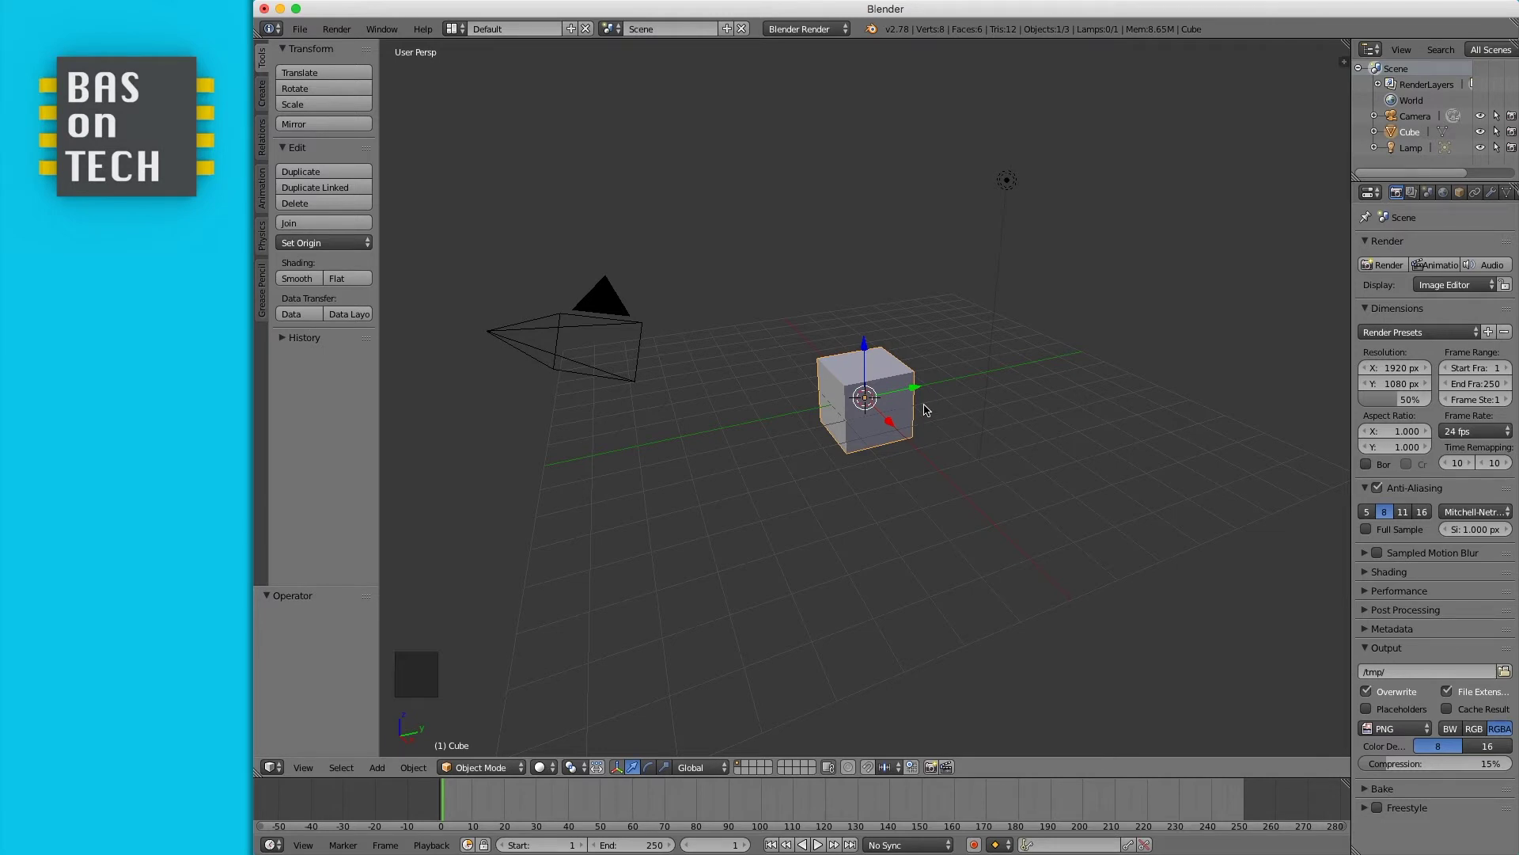
- Try moving the cube freely and along the global and local X axis, cancelling each move
key("g")
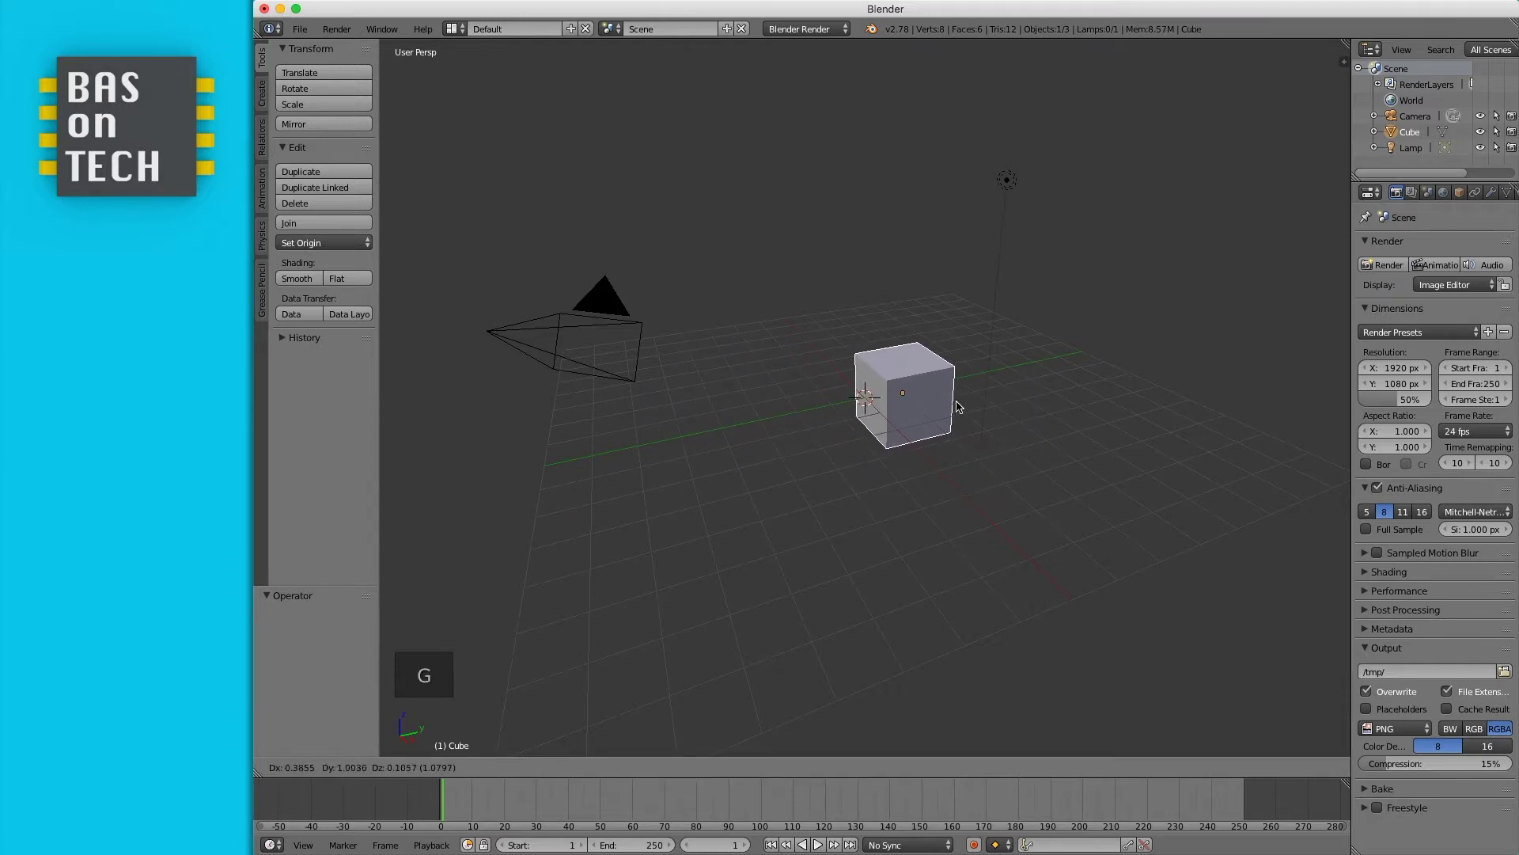
left_click(930, 417)
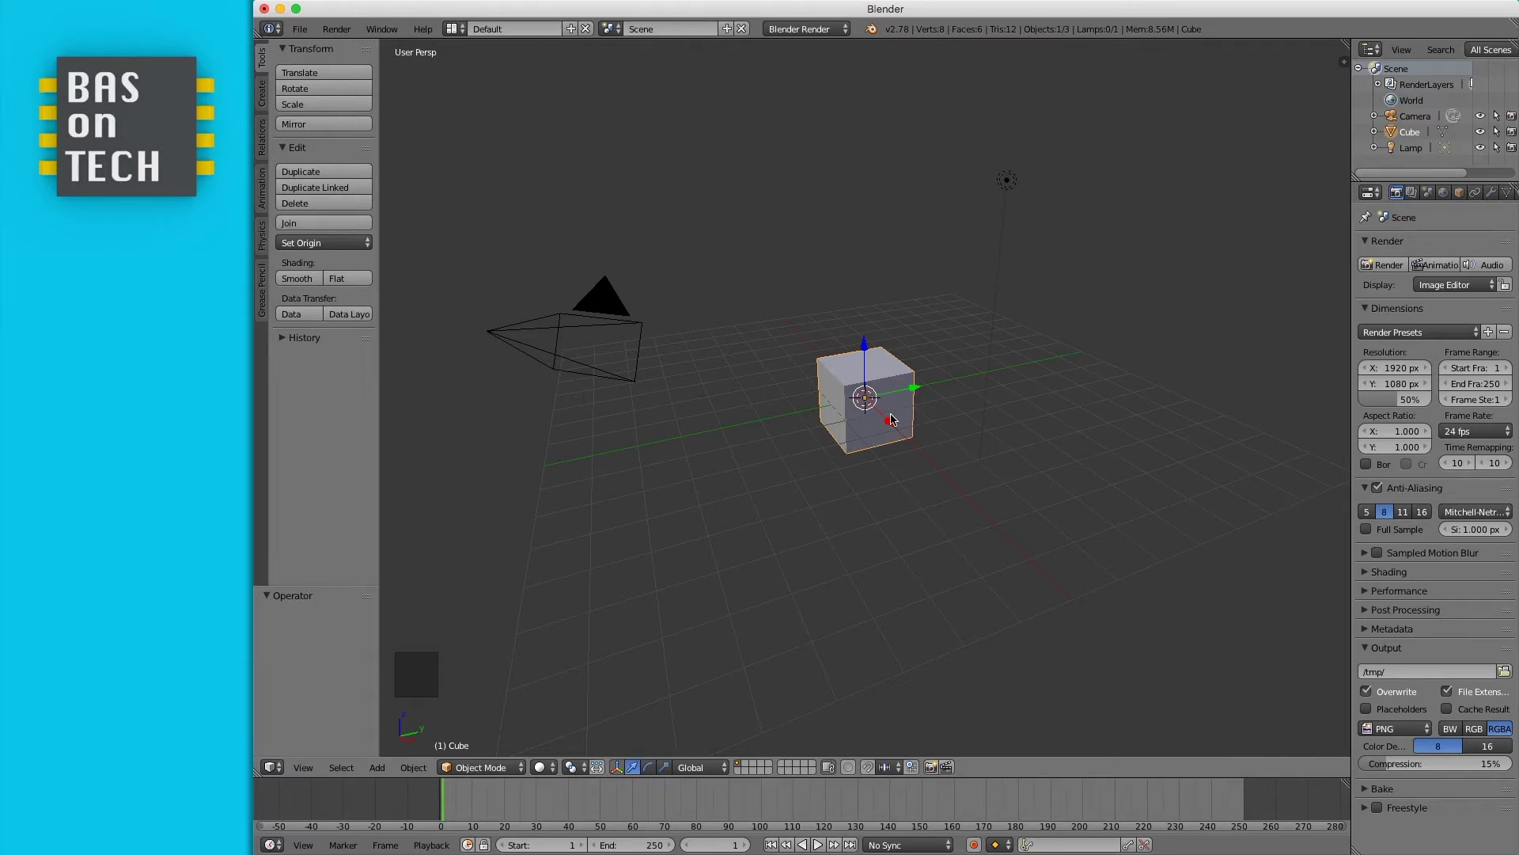
key("g")
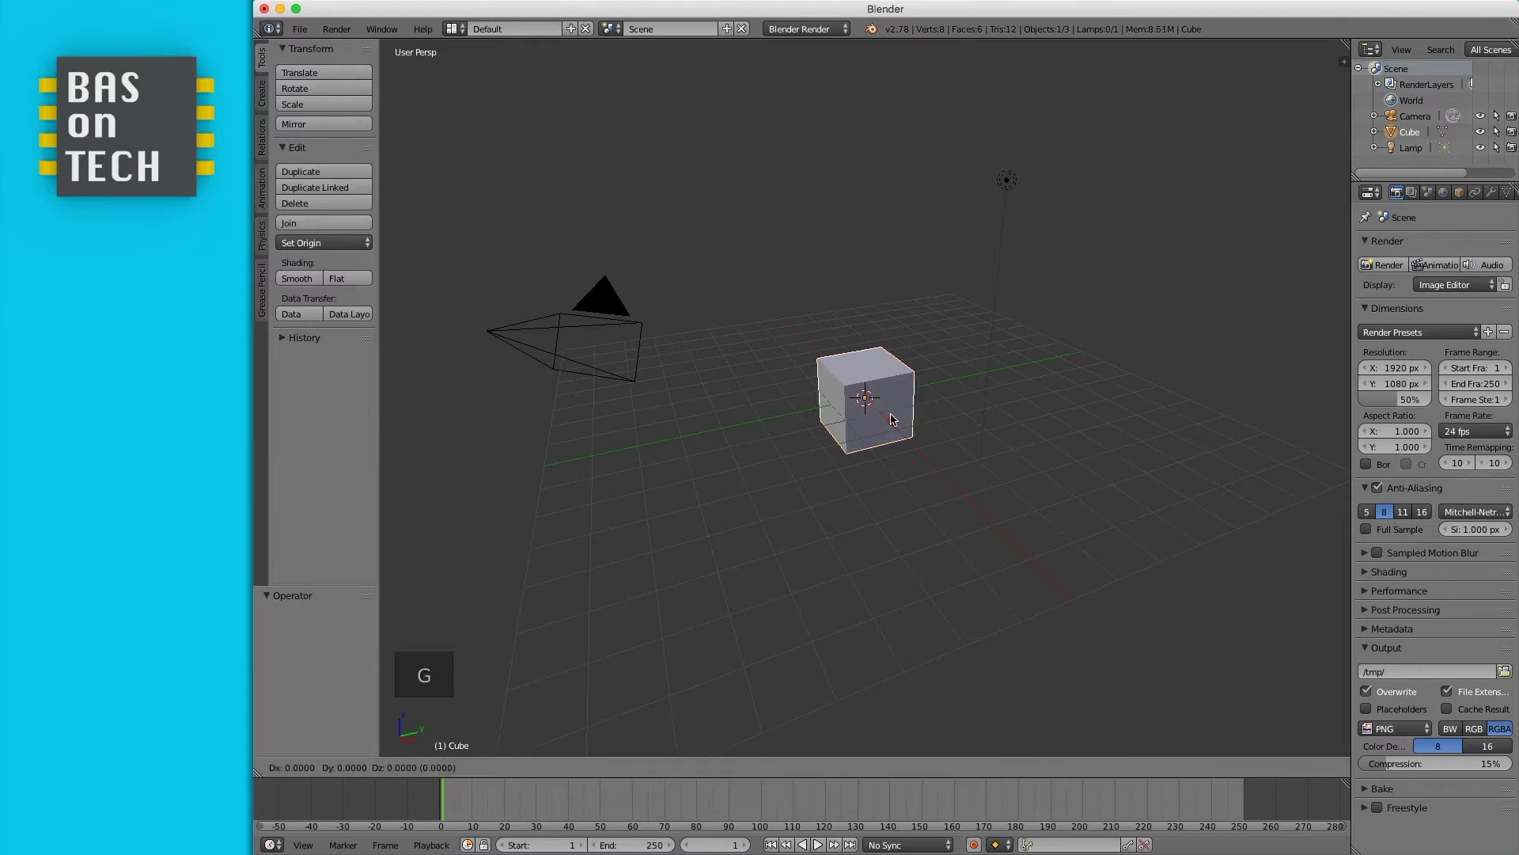
key("x")
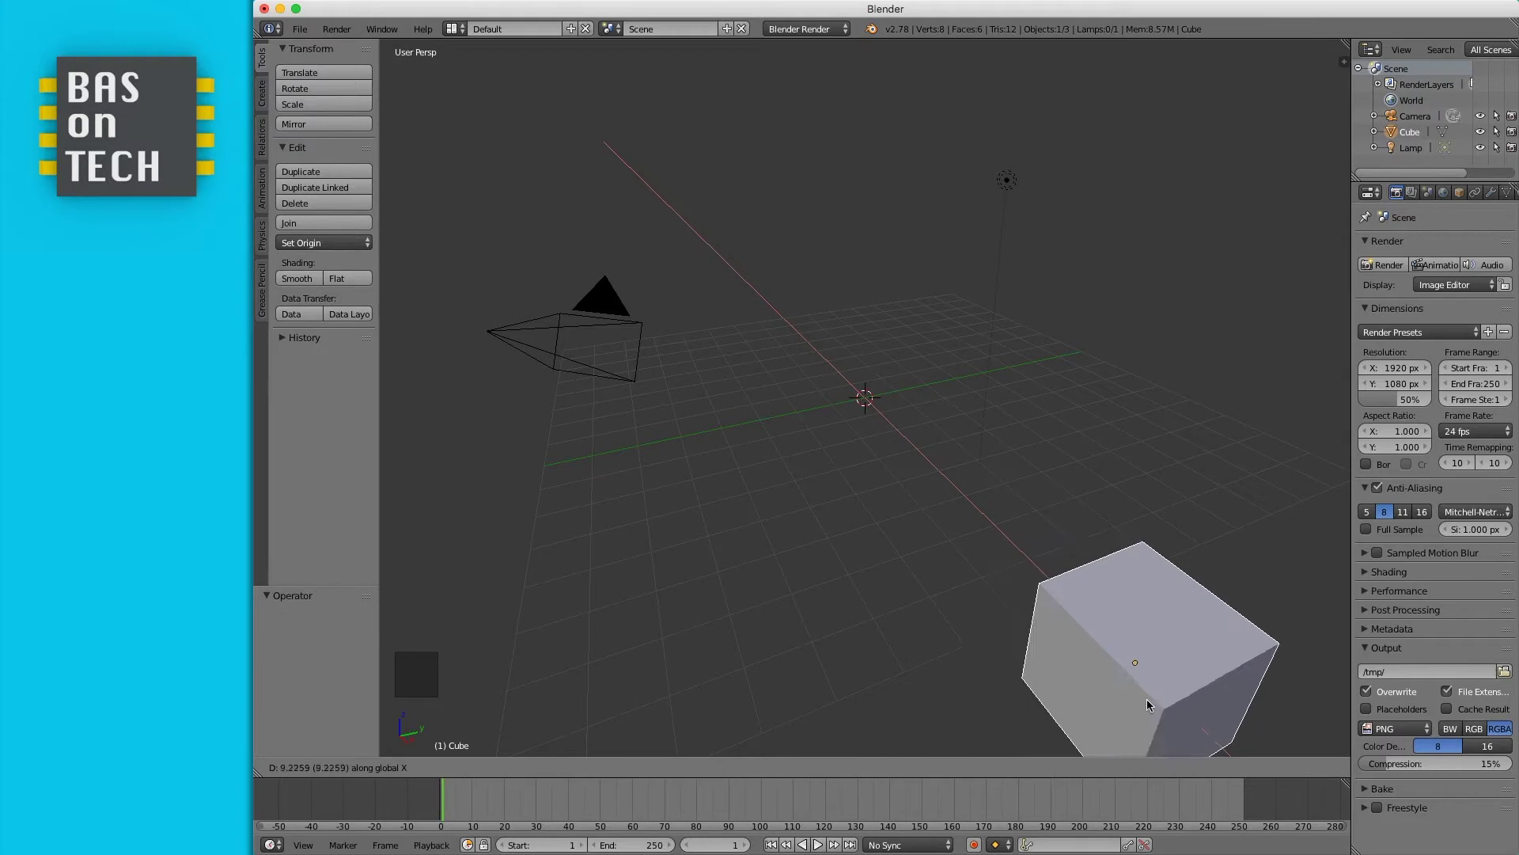
key("x")
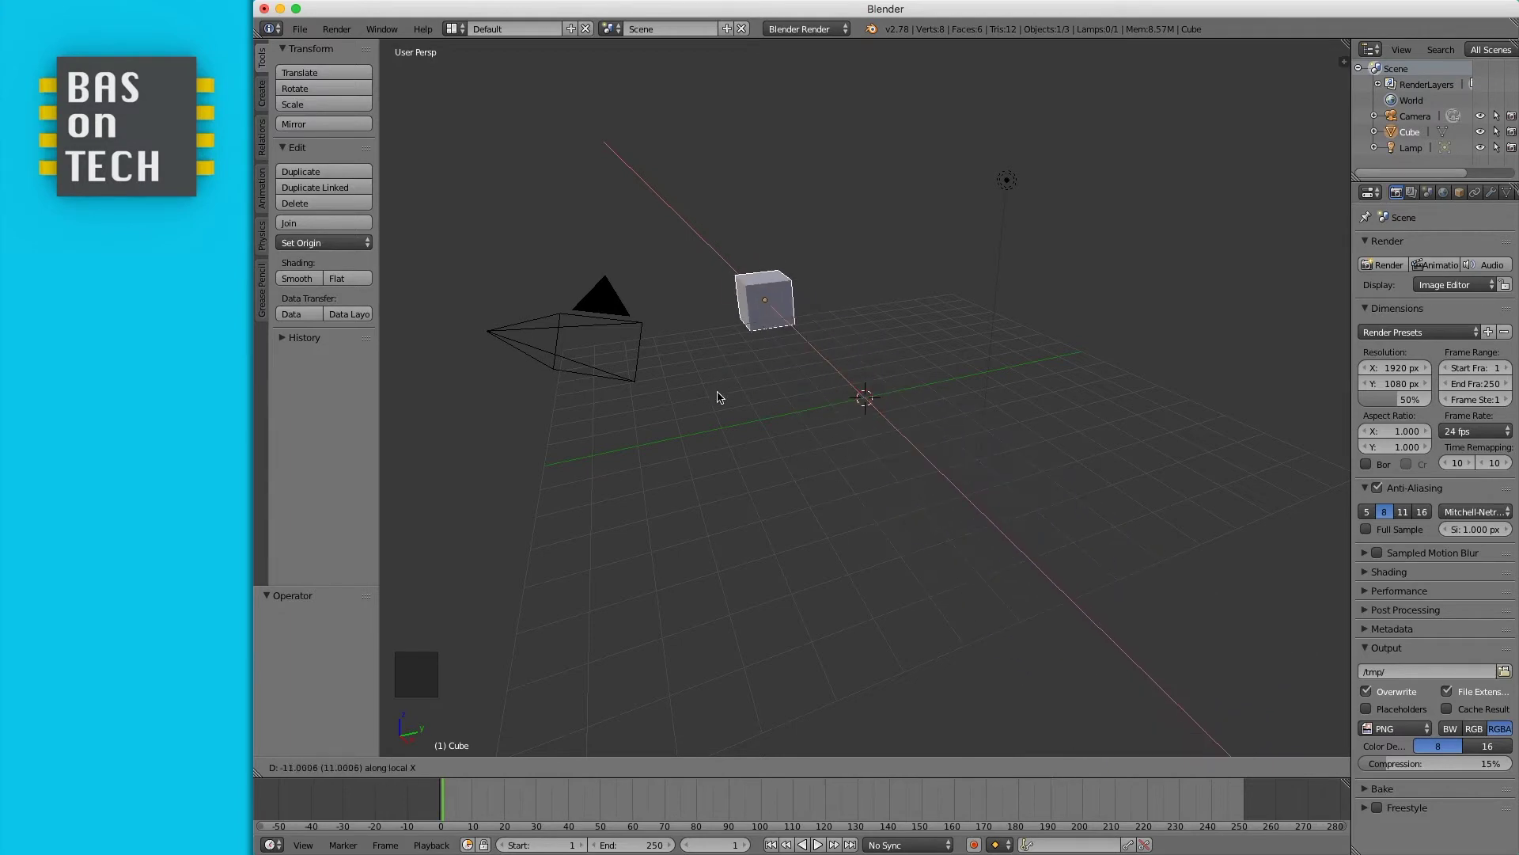
left_click(815, 459)
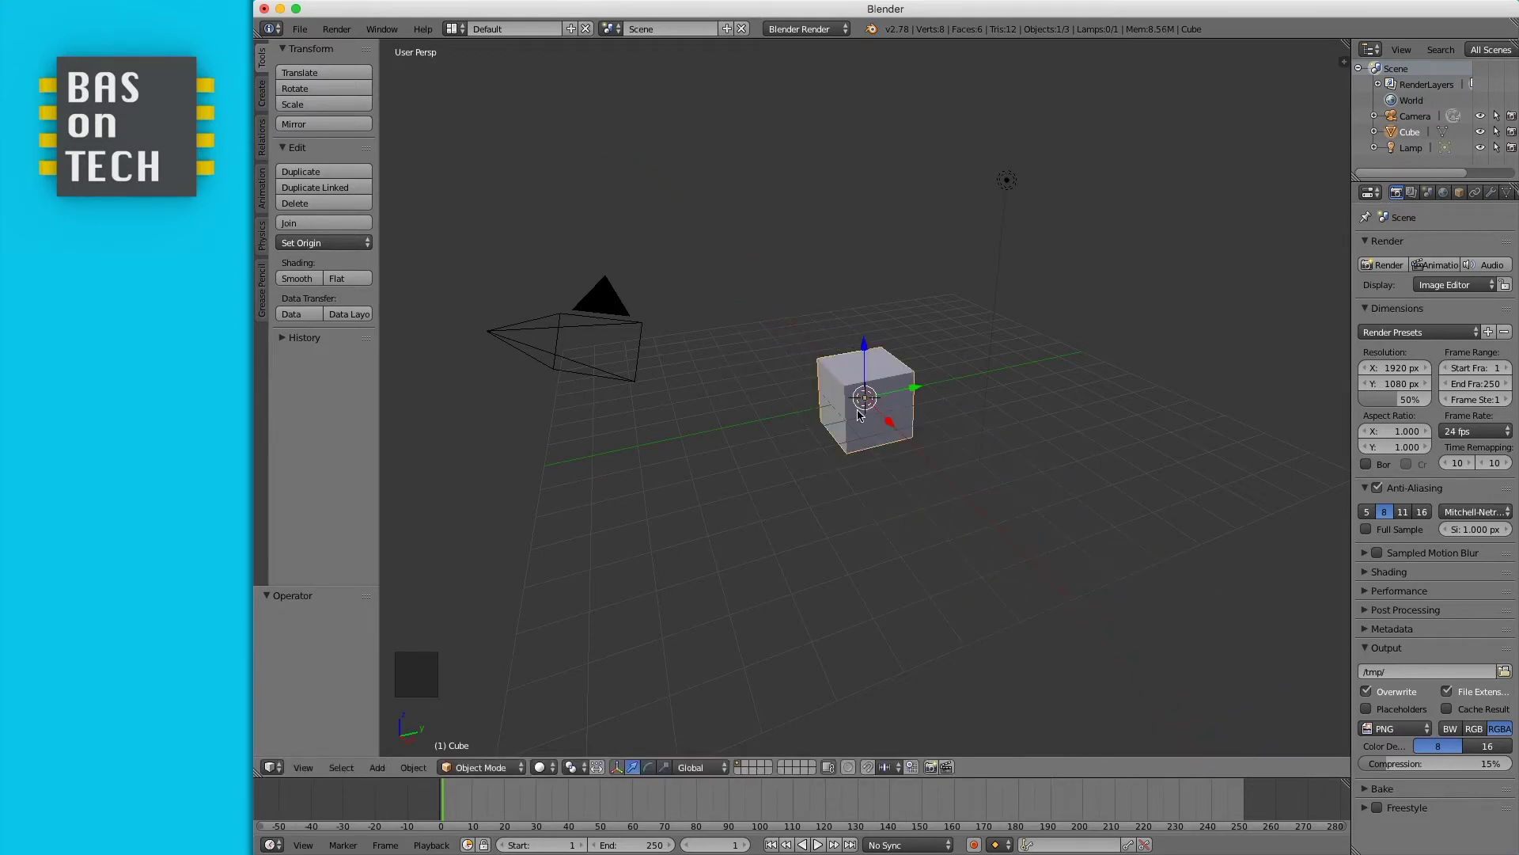
- Try moving the cube along the Y axis and in whole-unit increments along the Z axis, cancelling both moves
key("g")
key("y")
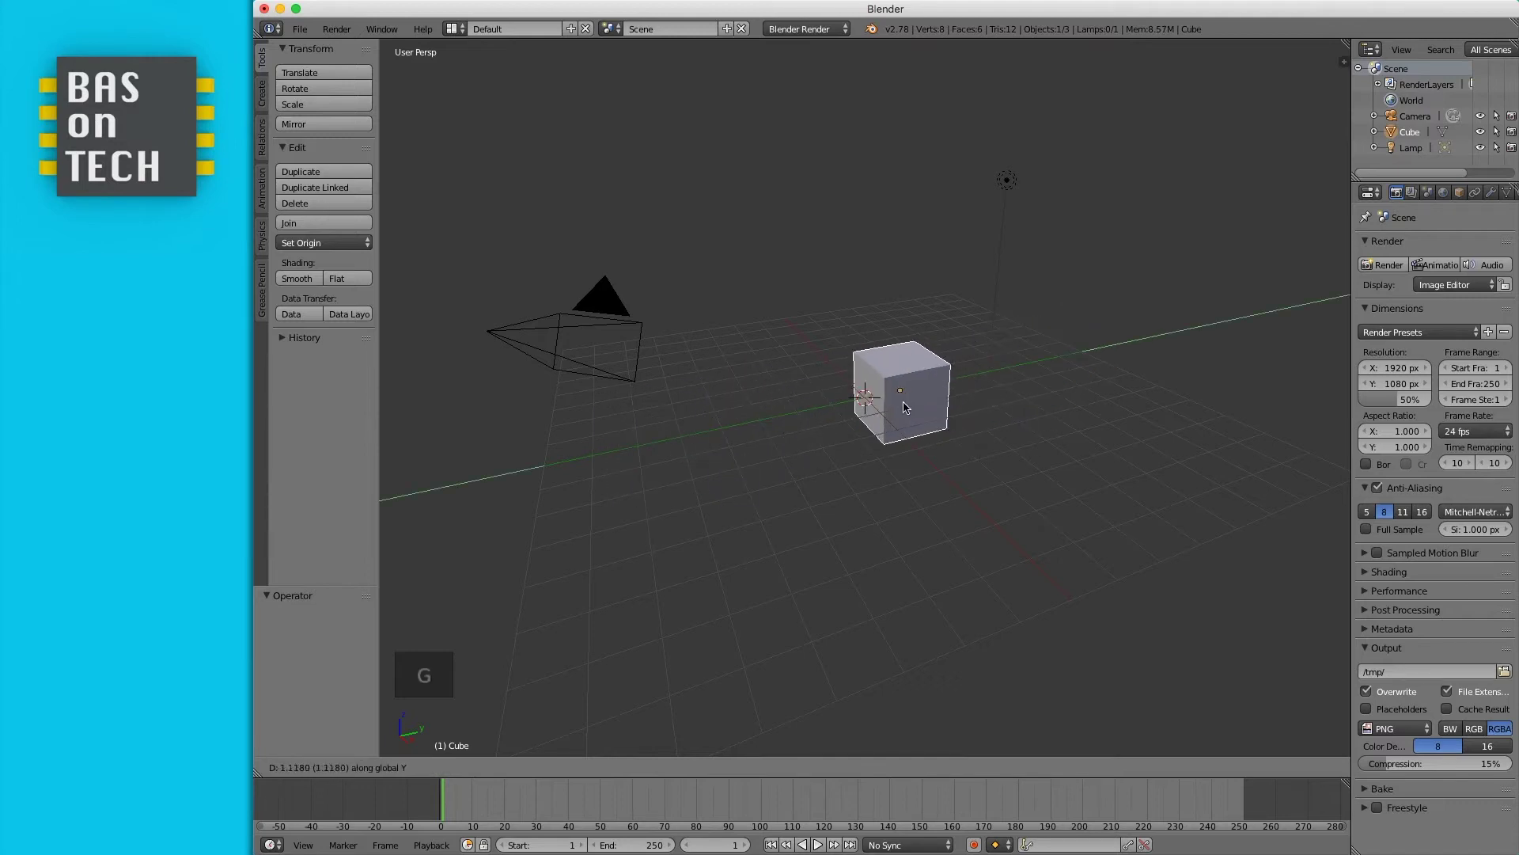
right_click(878, 410)
key("g")
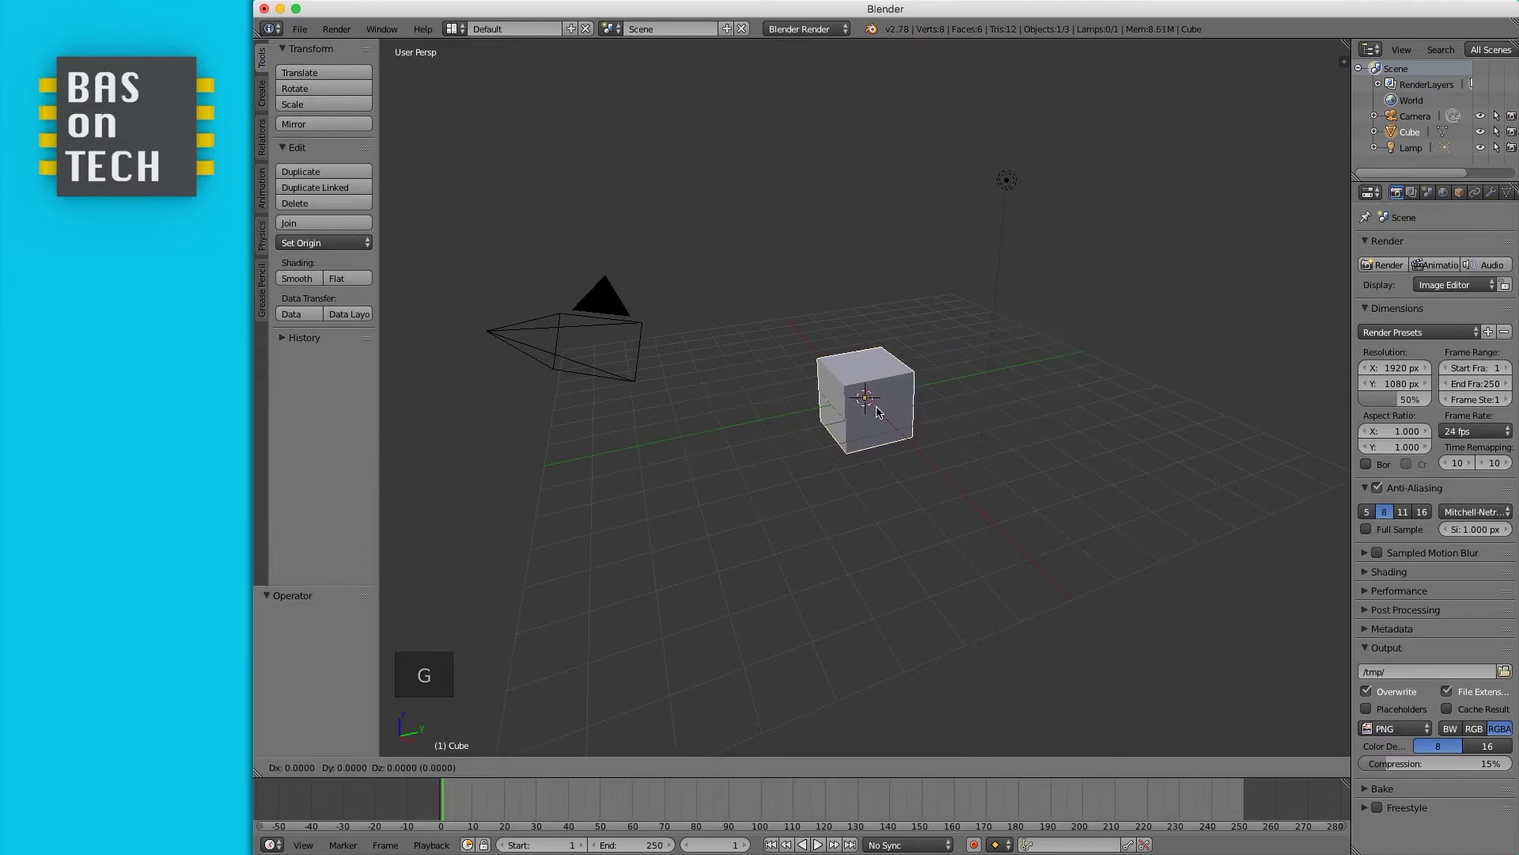
key("z")
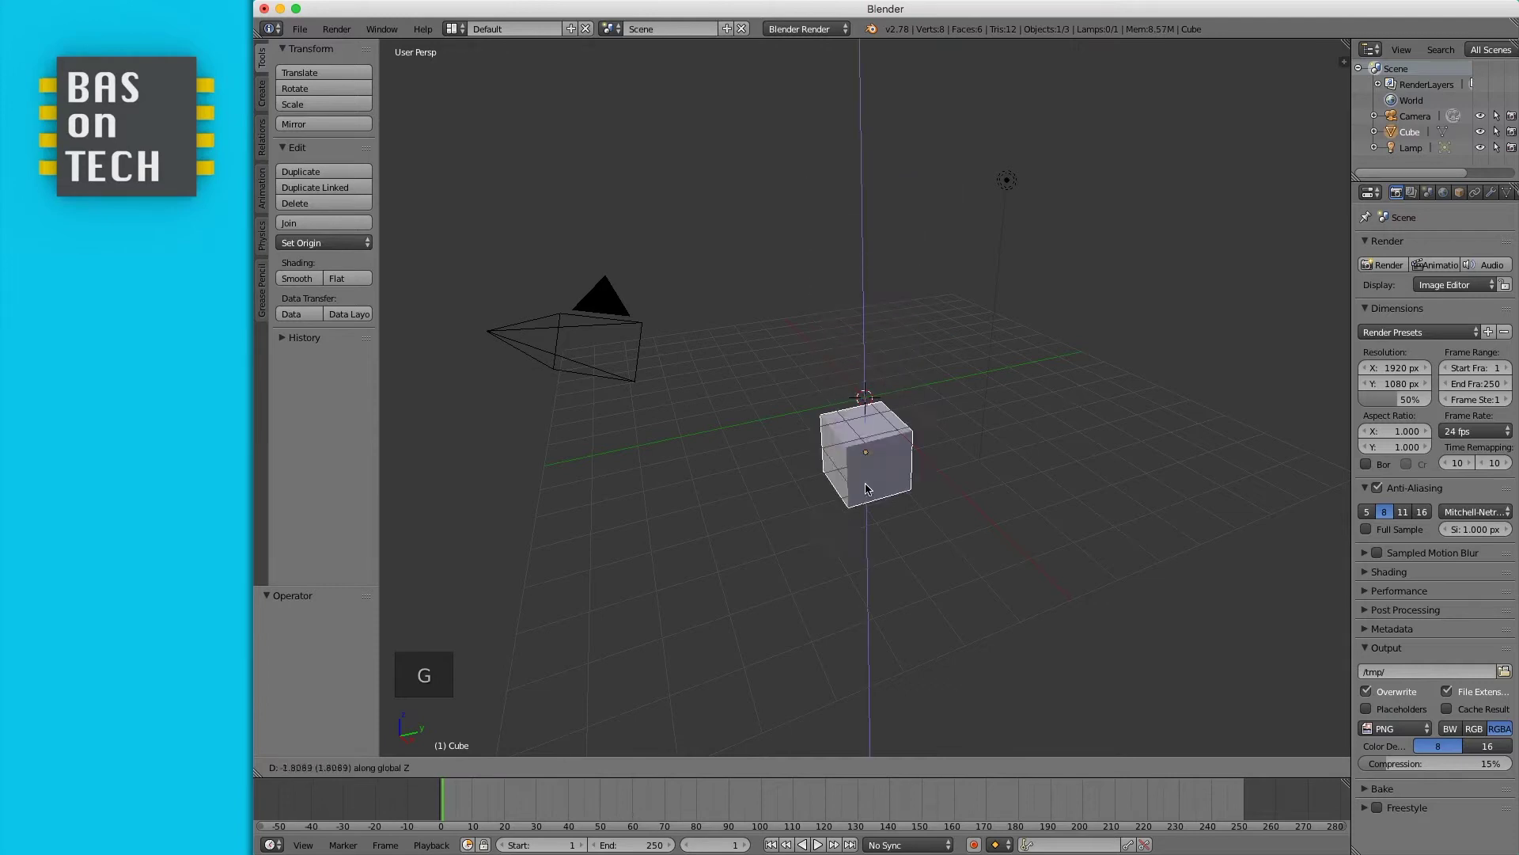
key("ctrl")
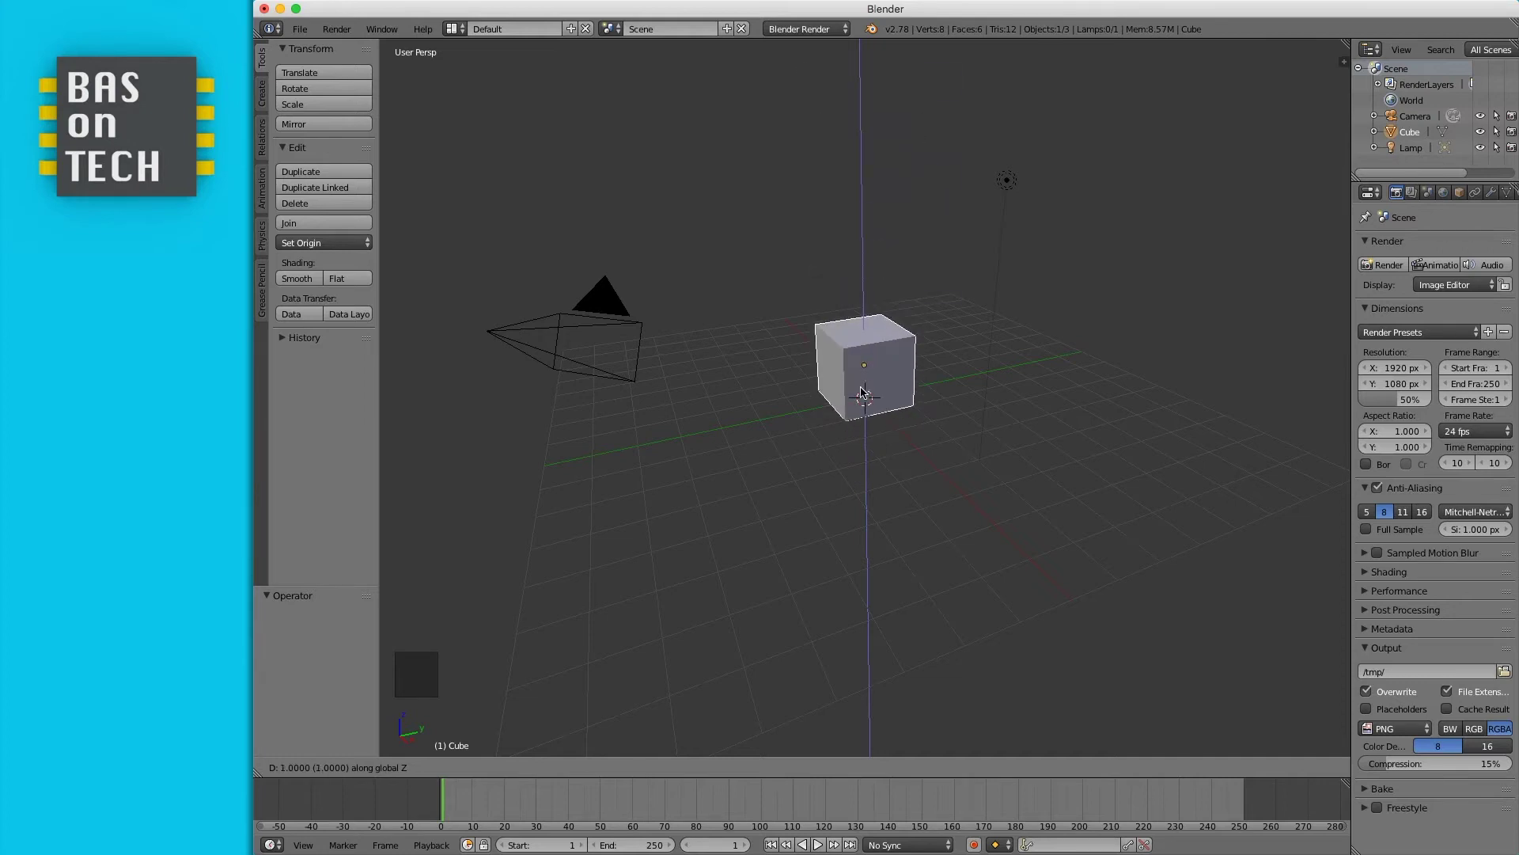
left_click(863, 419)
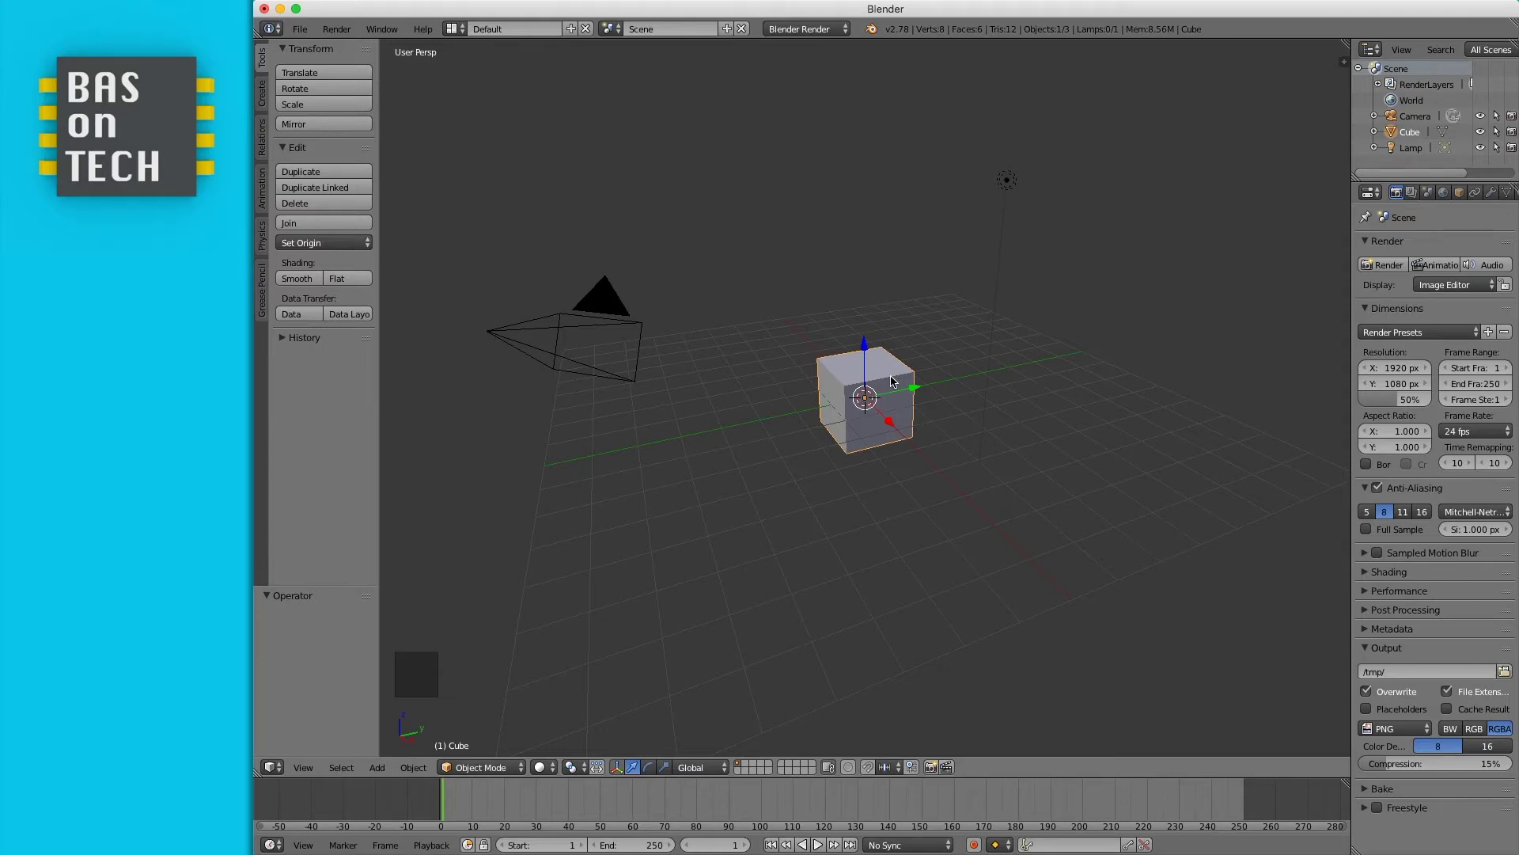
- Try scaling the cube uniformly and along the Y axis only, cancelling each scale
key("s")
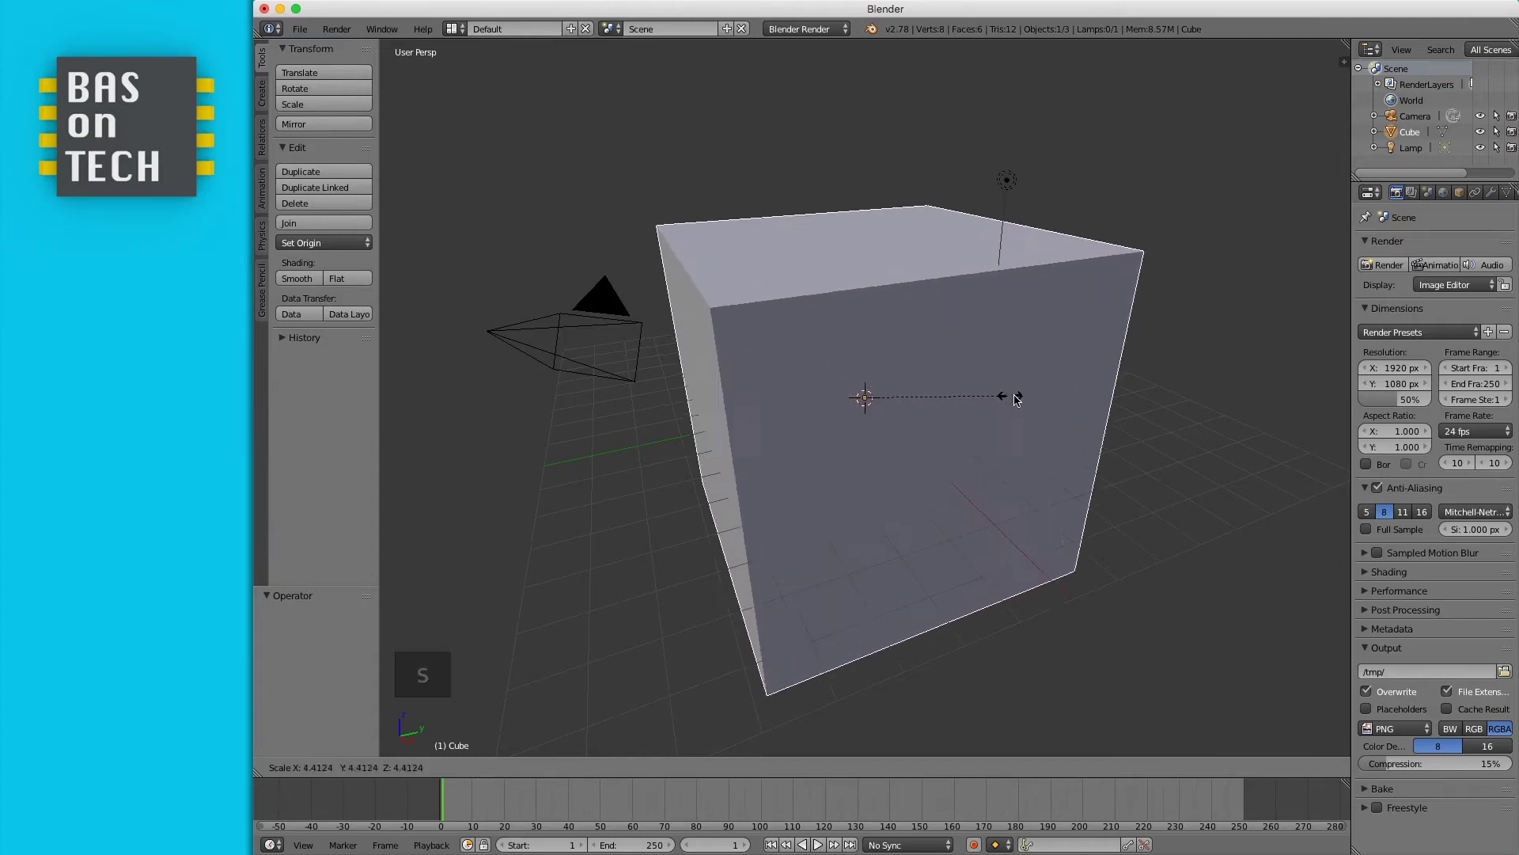
key("Escape")
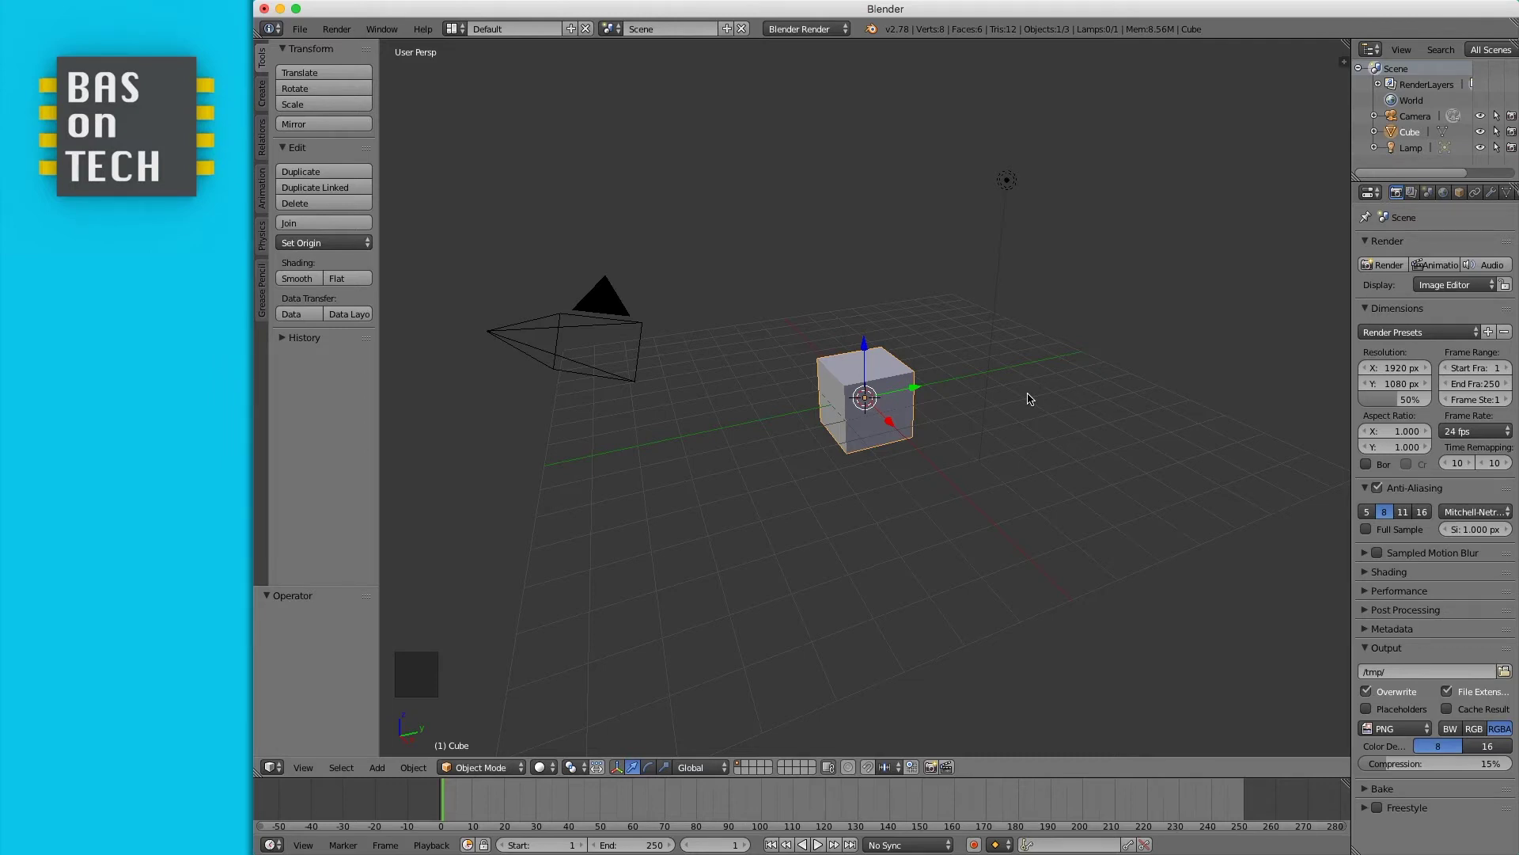
key("s")
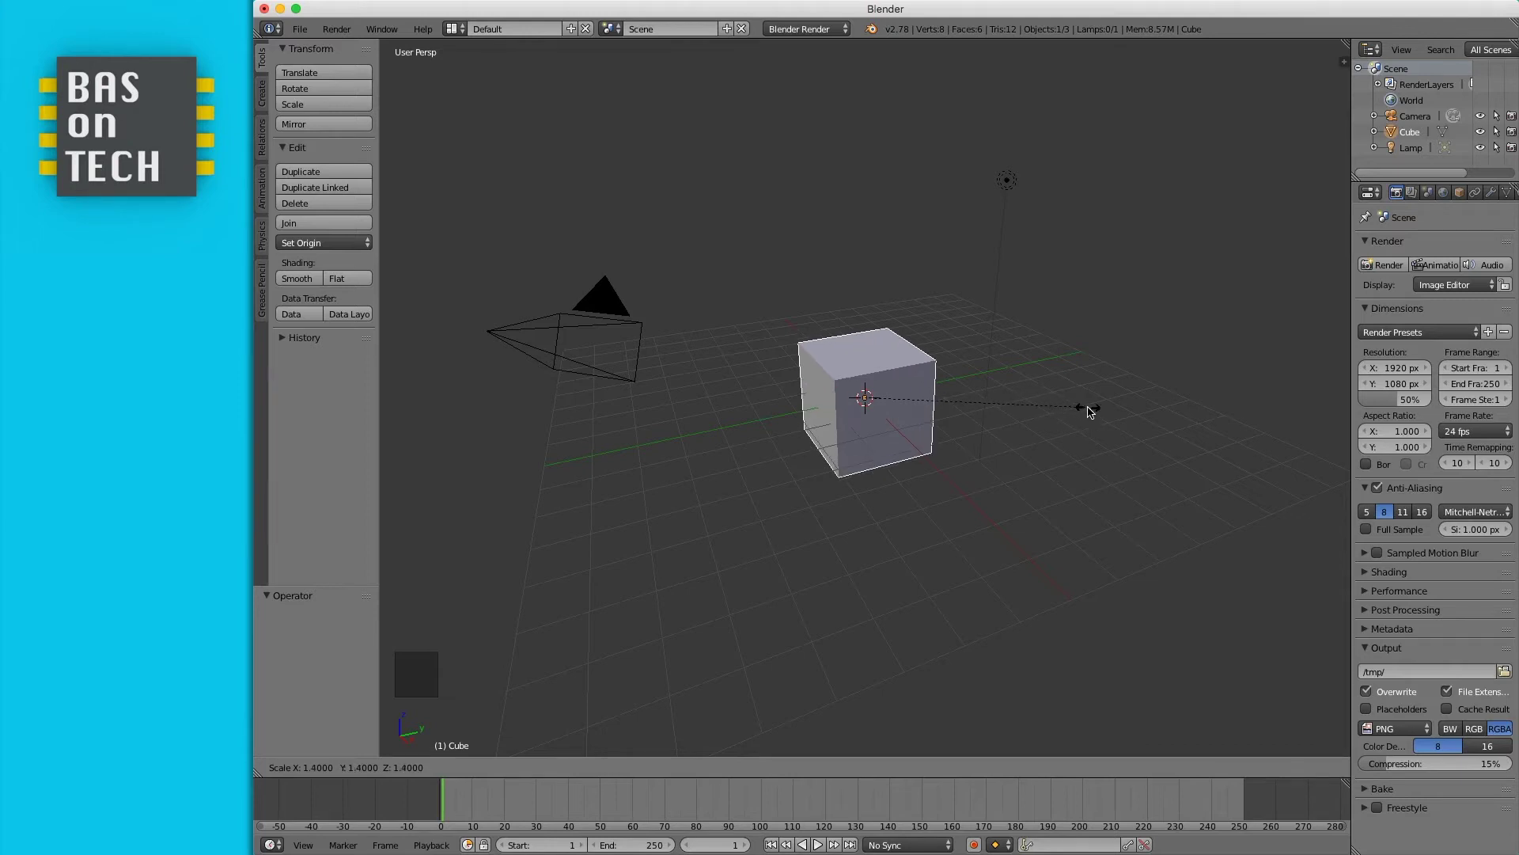
key("Escape")
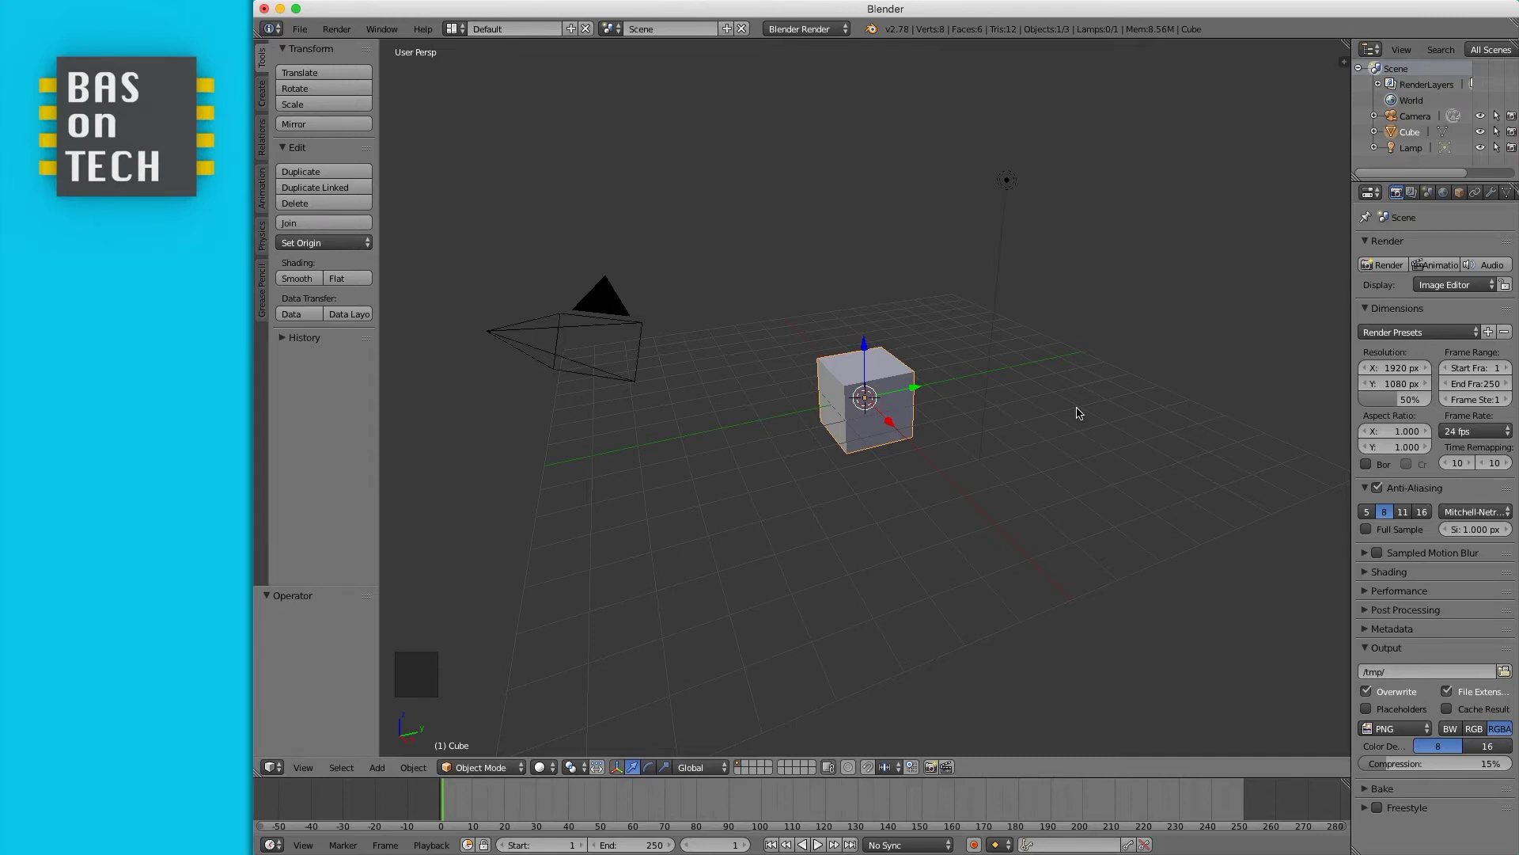
key("s")
key("y")
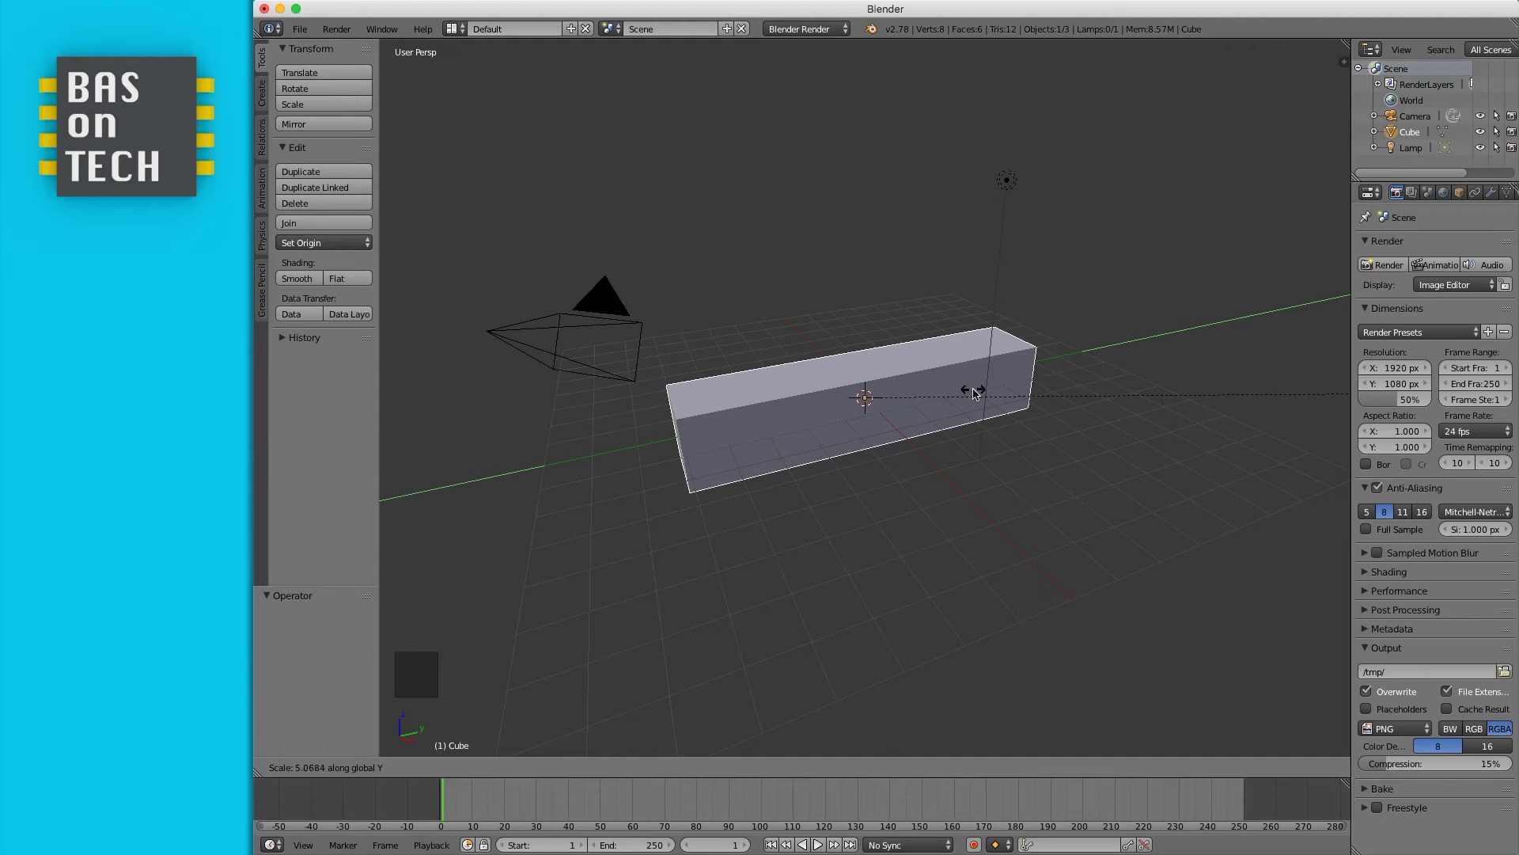
key("Escape")
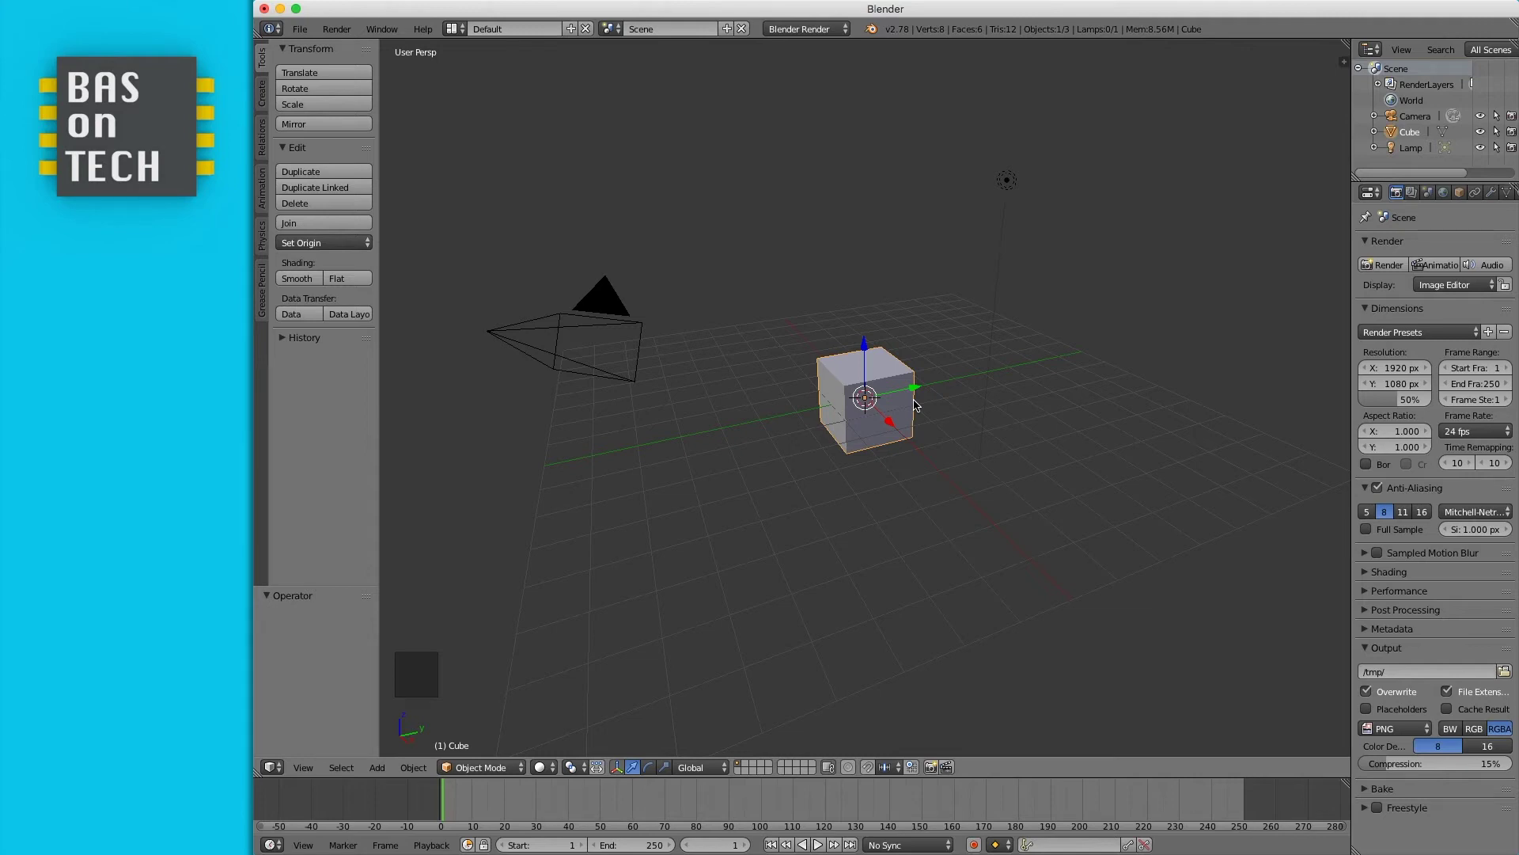
- Try rotating the cube freely and around the global Z axis, cancelling both rotations
key("r")
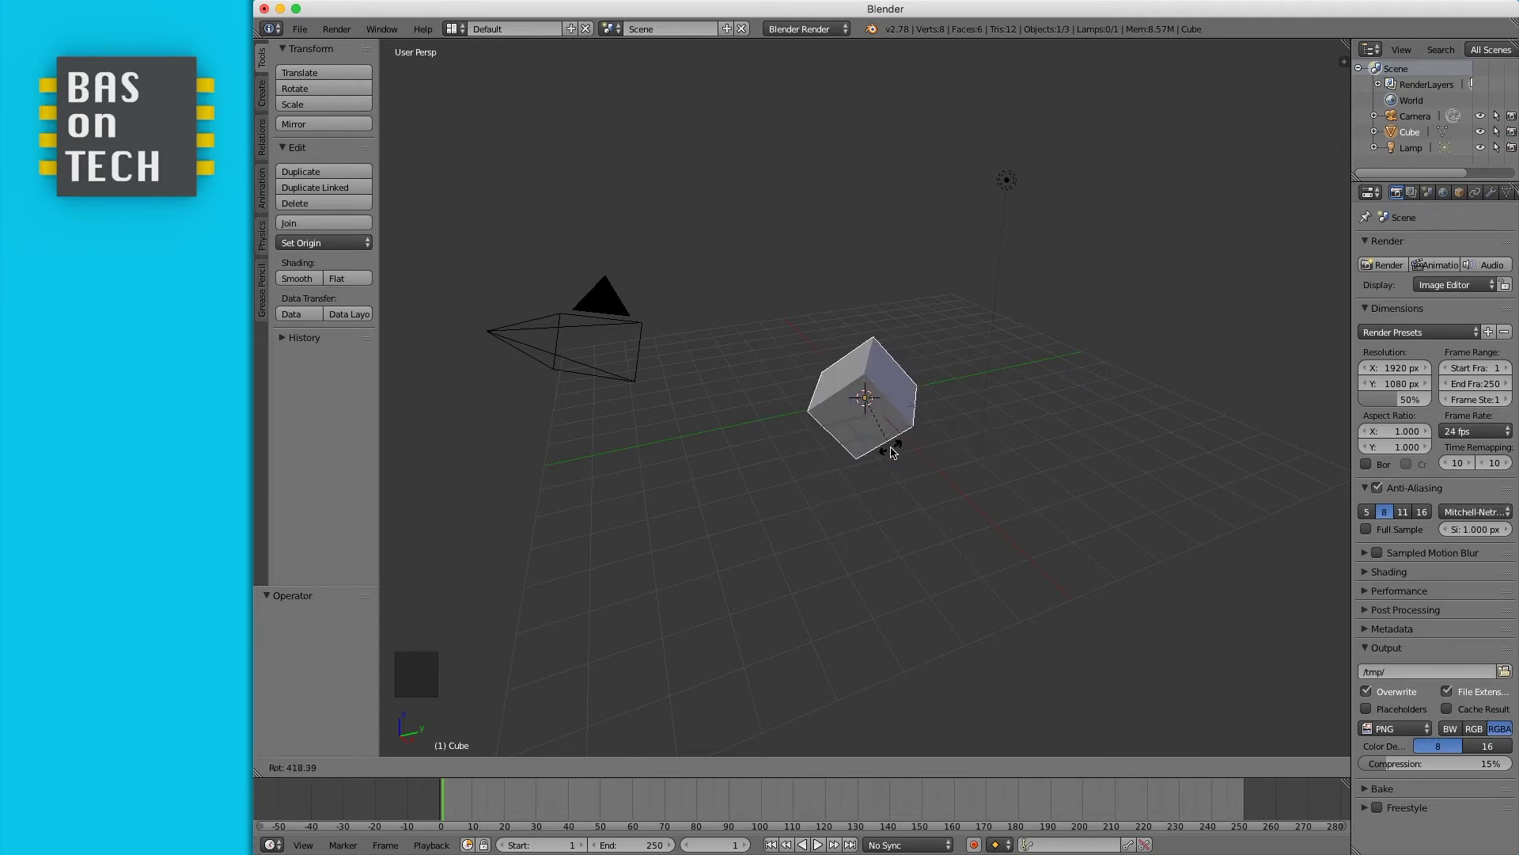
key("Escape")
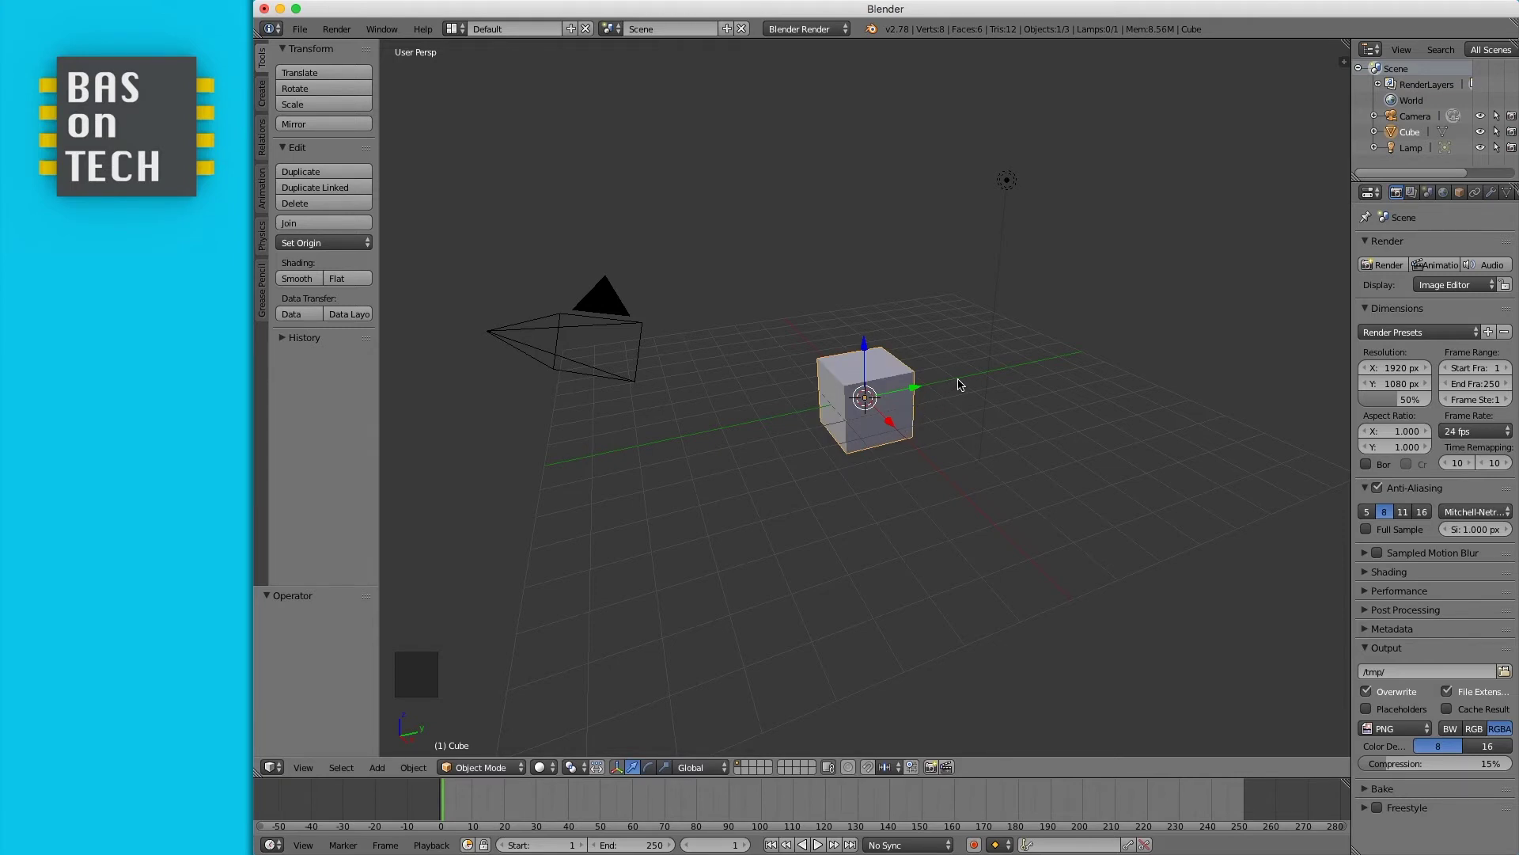
key("r")
key("z")
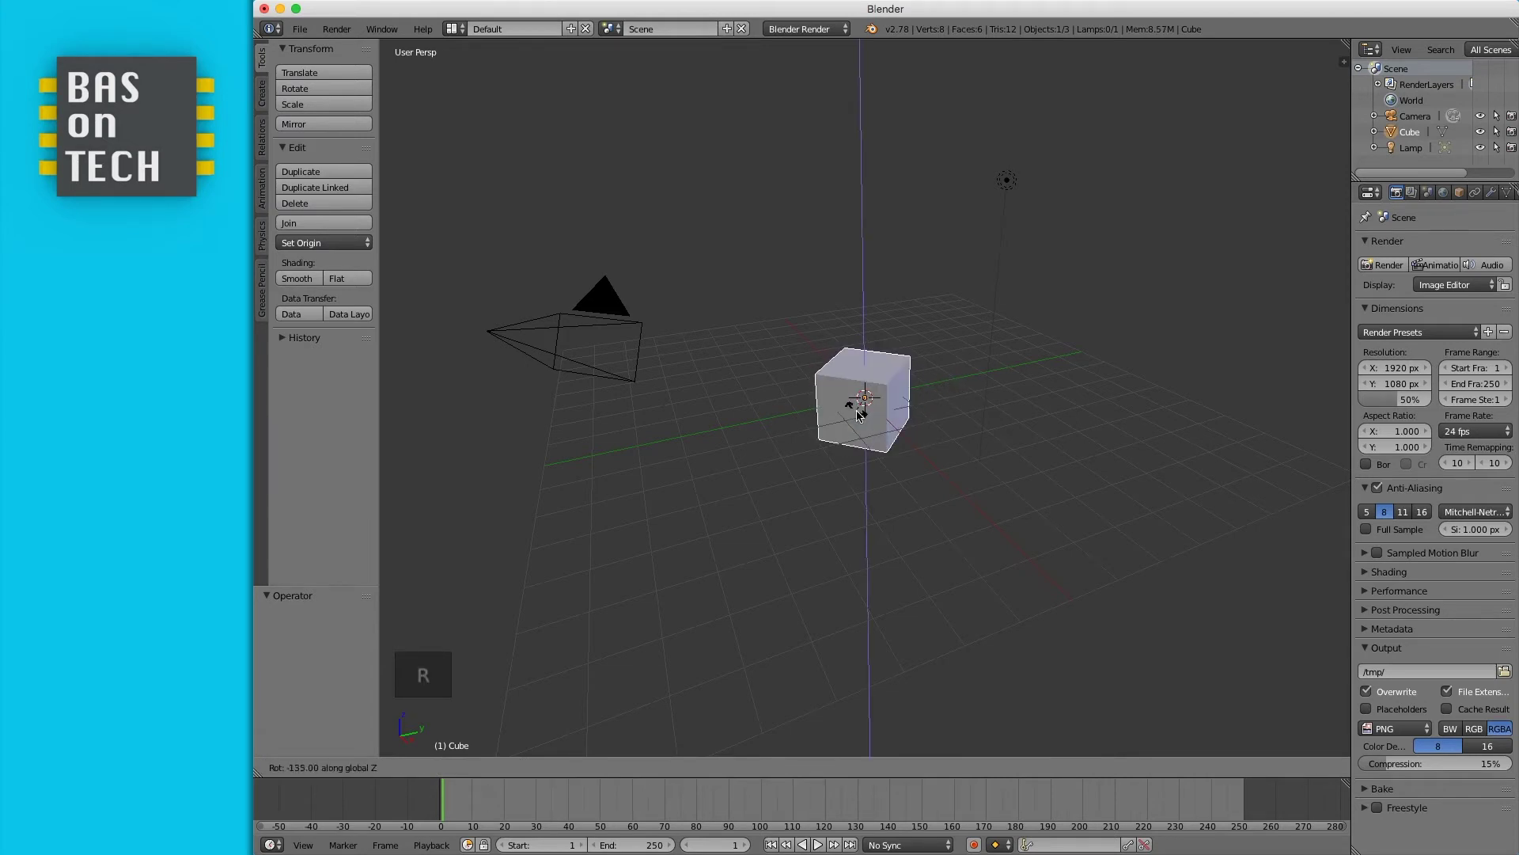
left_click(1041, 391)
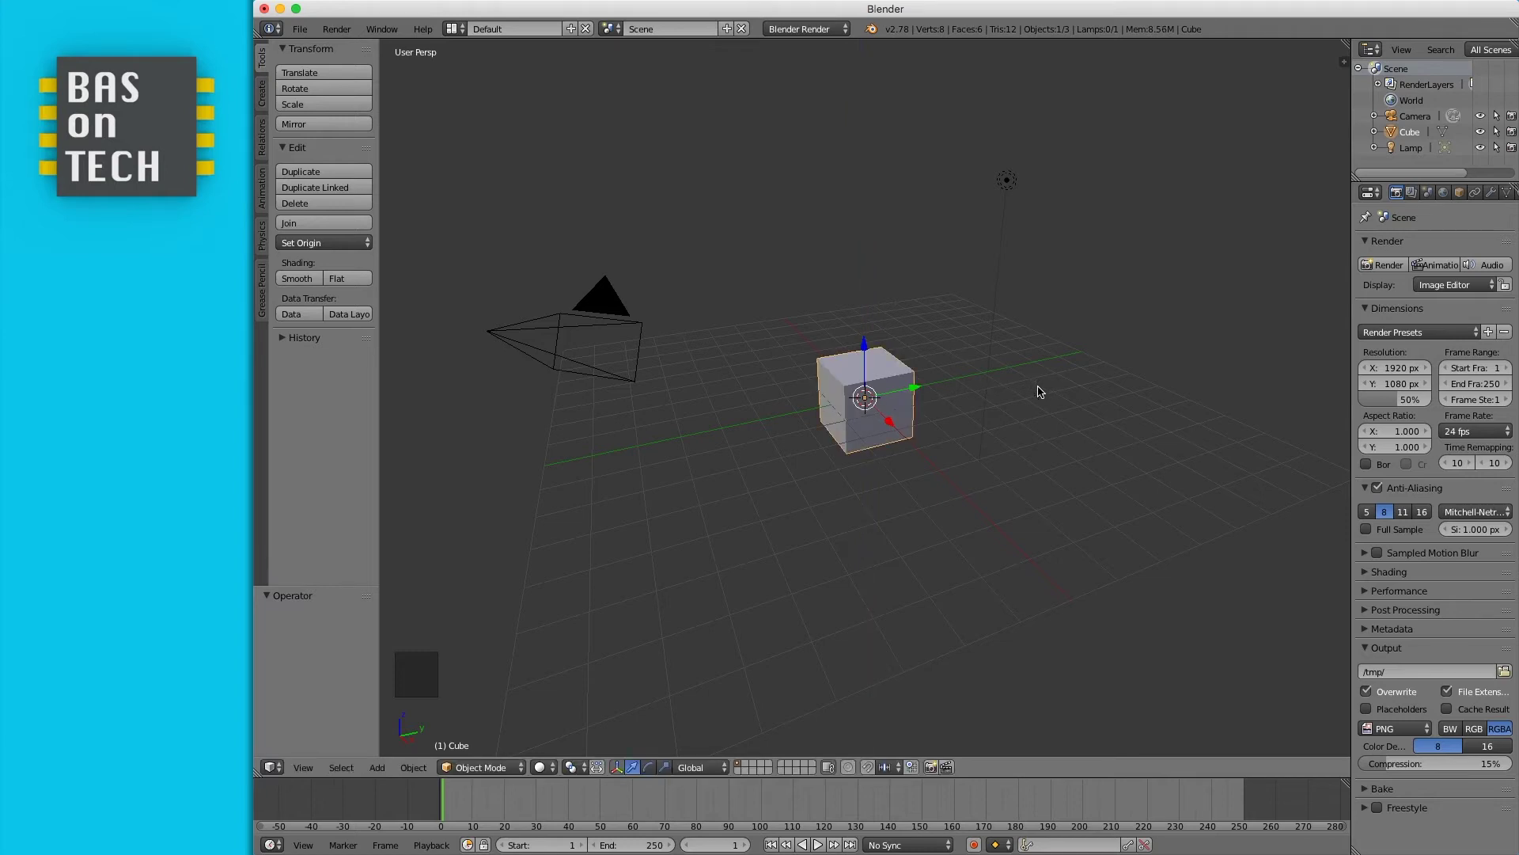
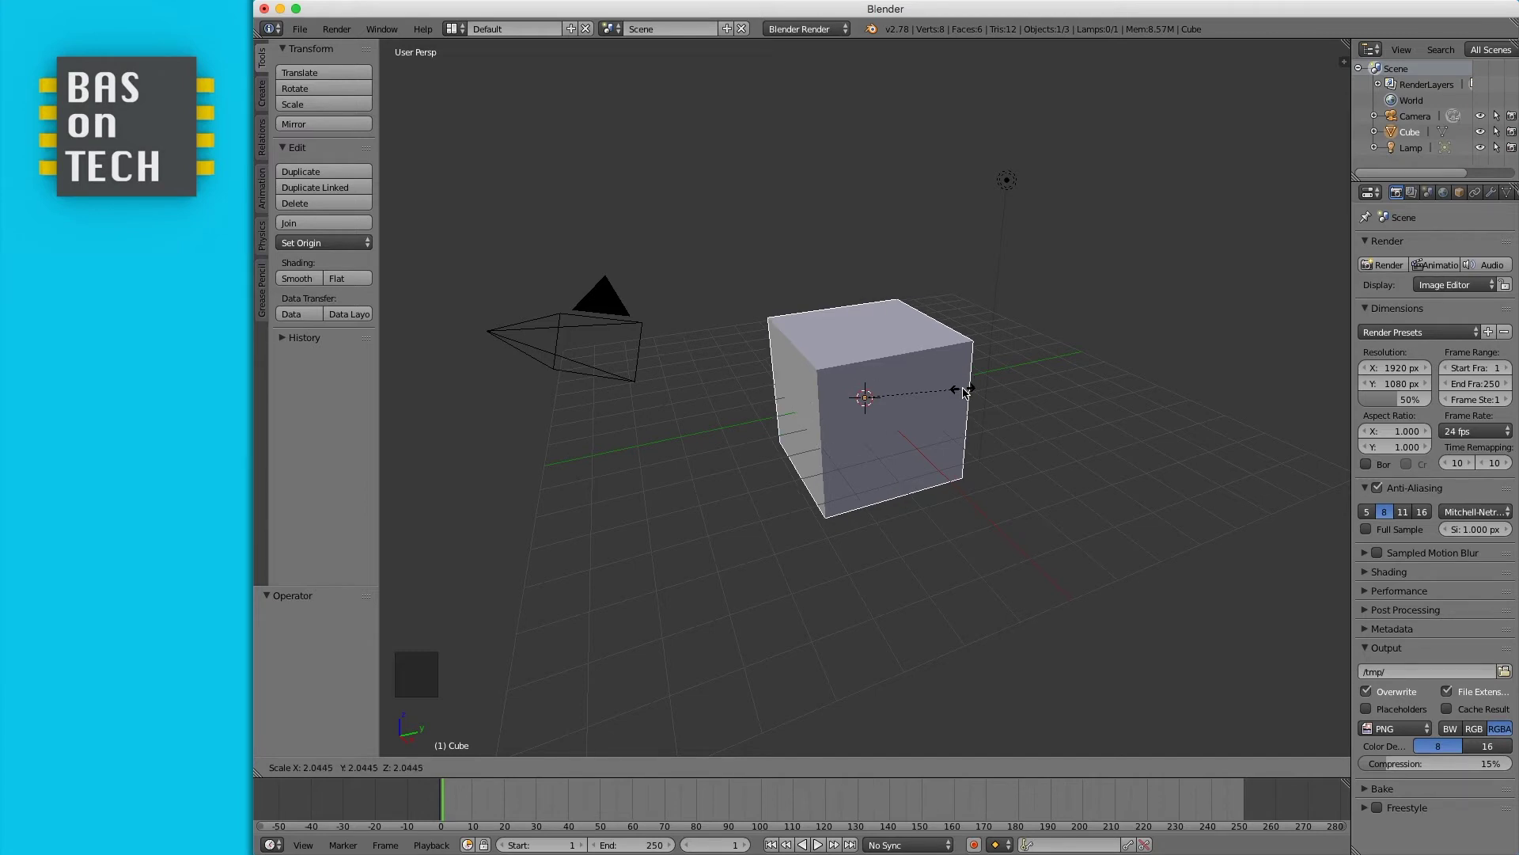
- Try scaling the cube by exact factors of 2, 2.5 and 1.5, and finish with a factor of 1
key("Escape")
key("s")
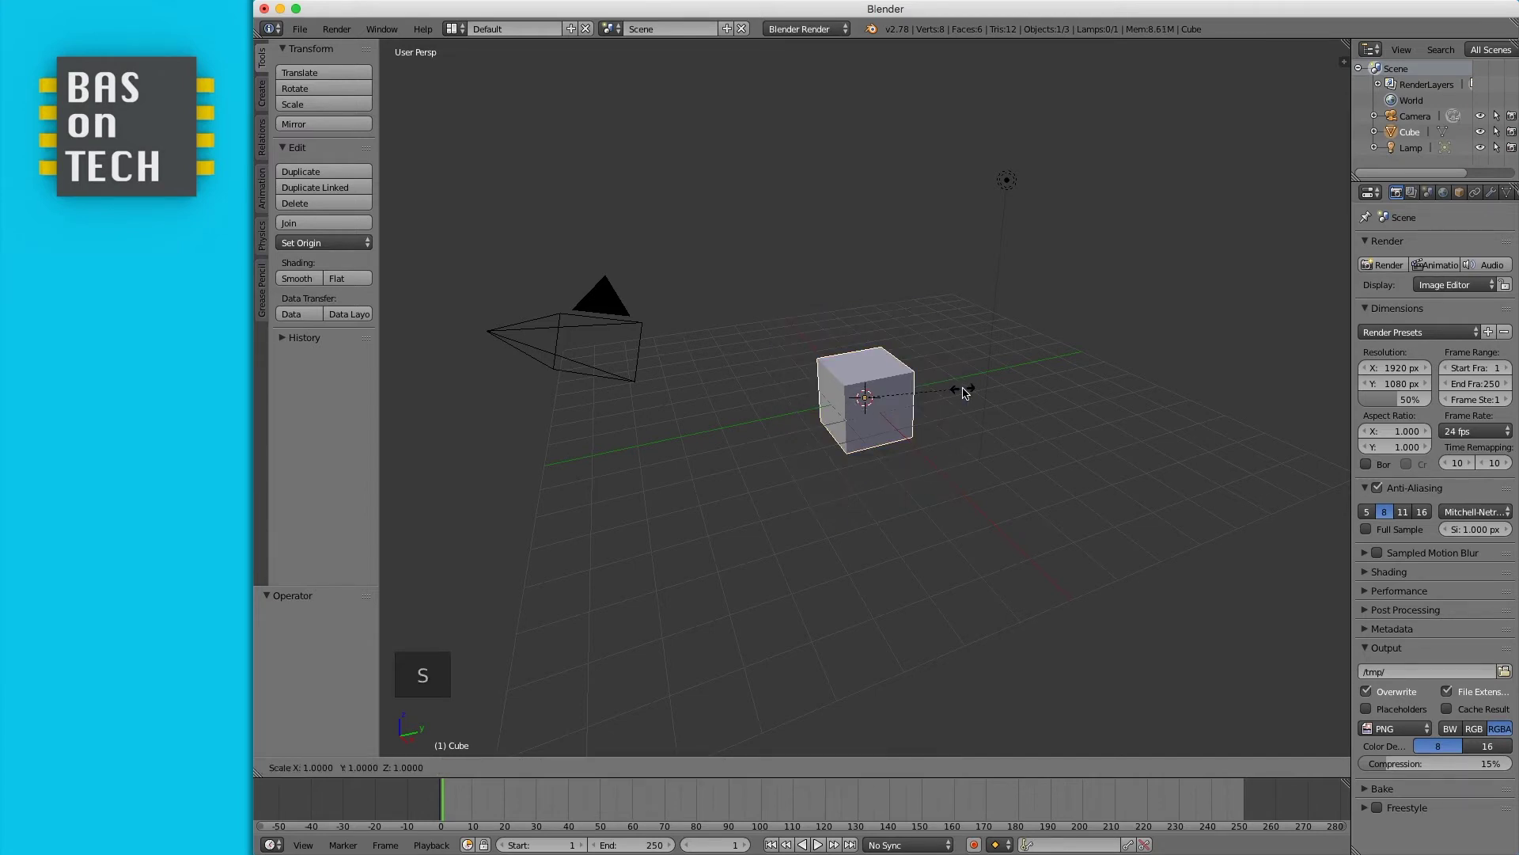
type("2")
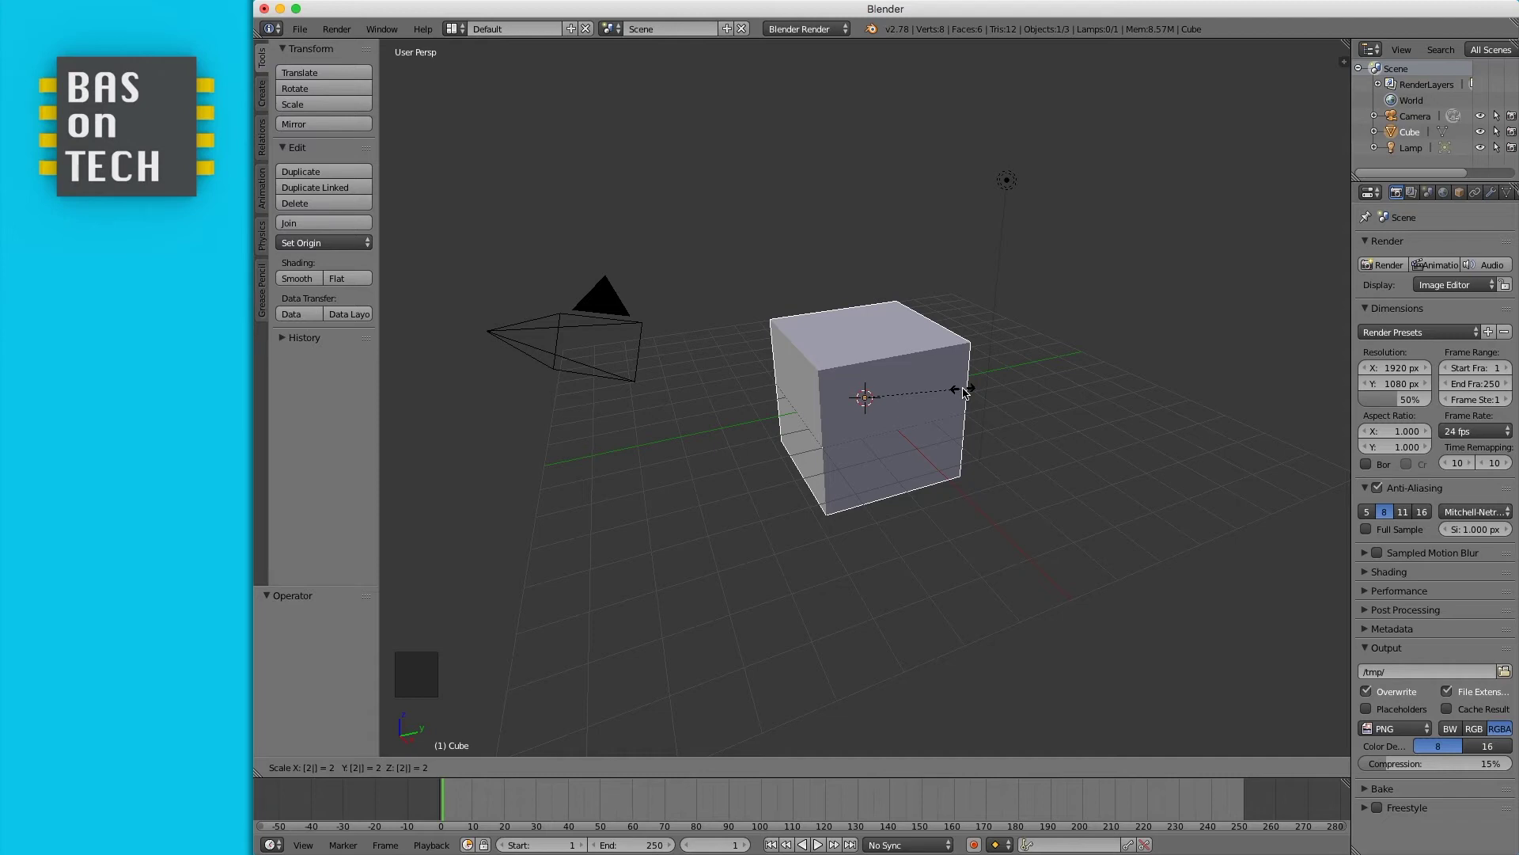
type(".5")
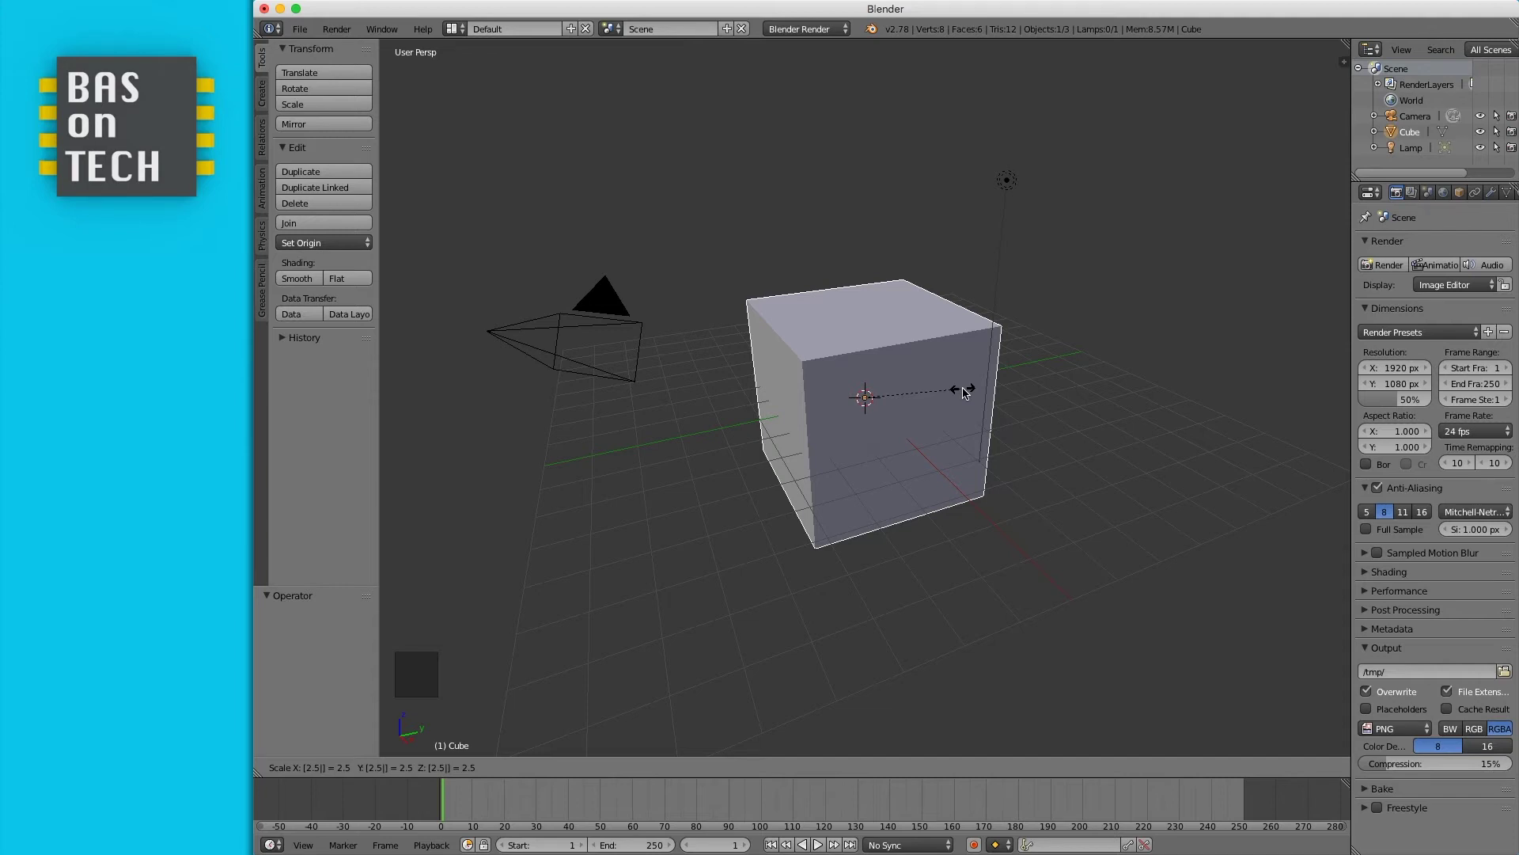
key("BackSpace")
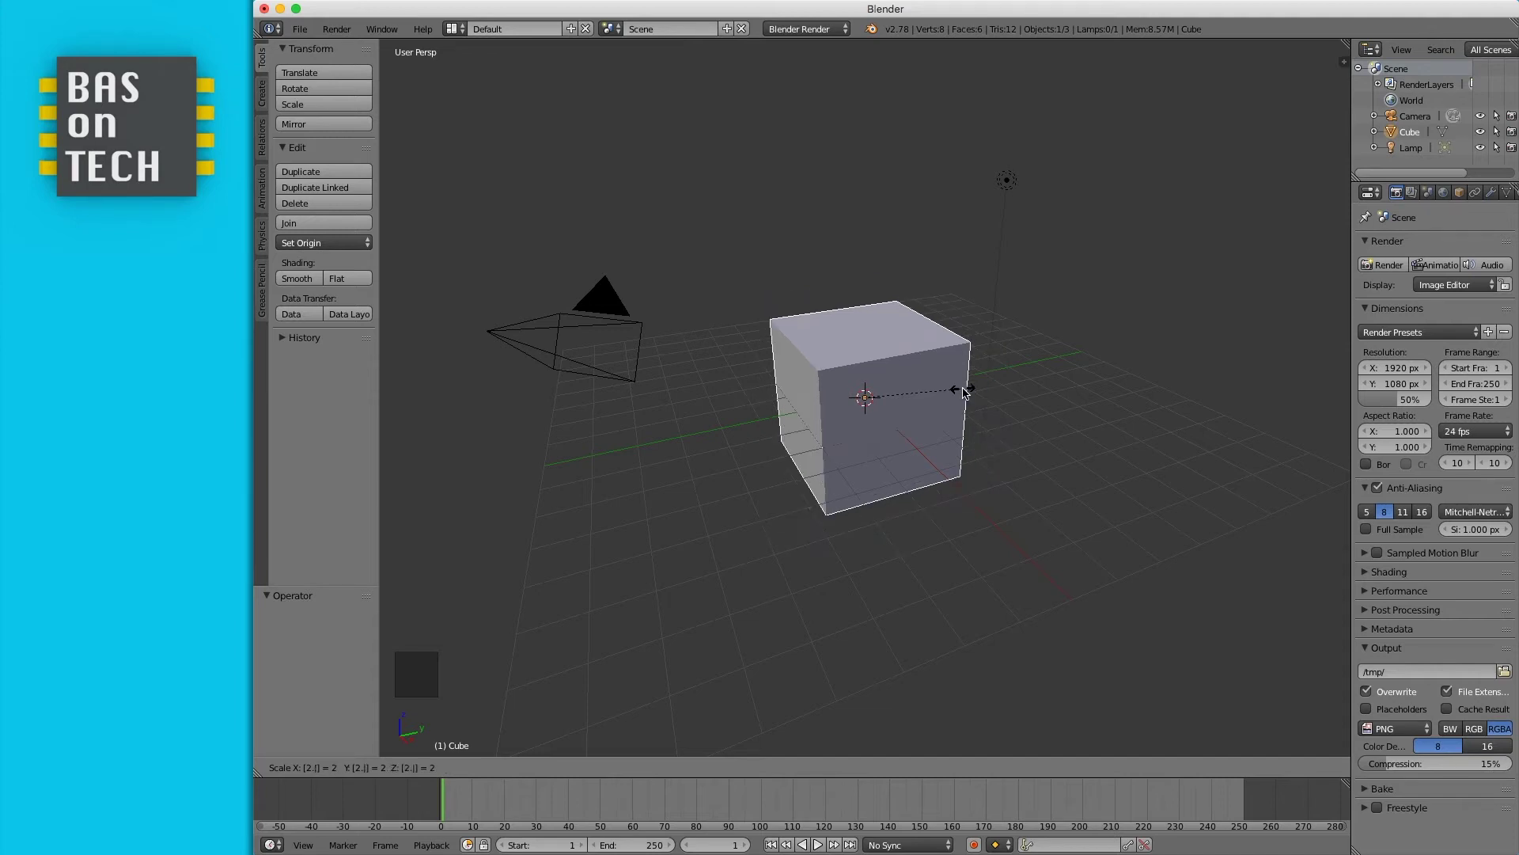
key("BackSpace")
key("BackSpace")
type("1.5")
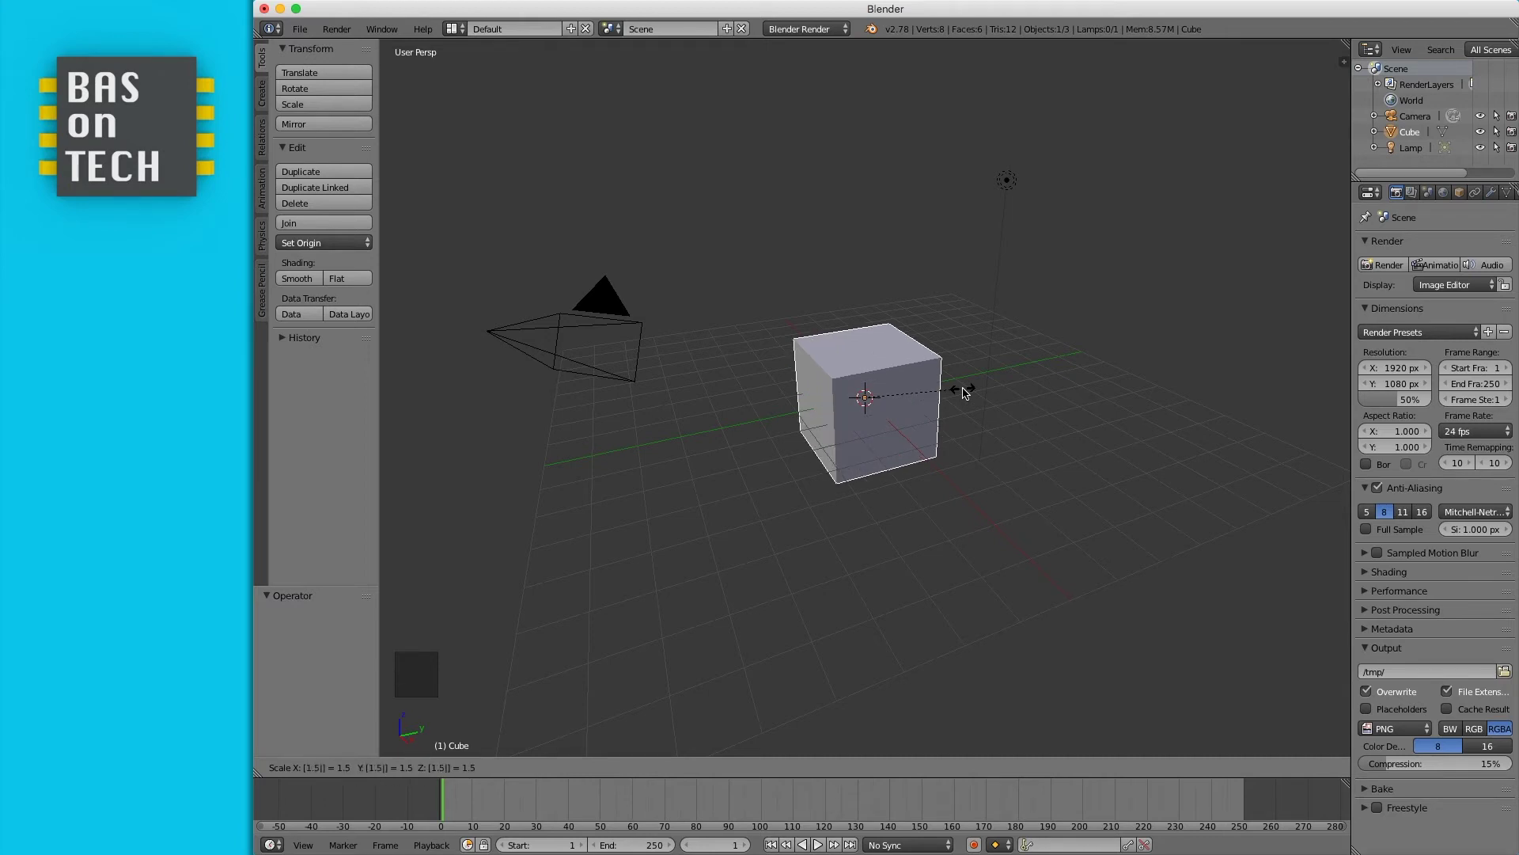
key("BackSpace")
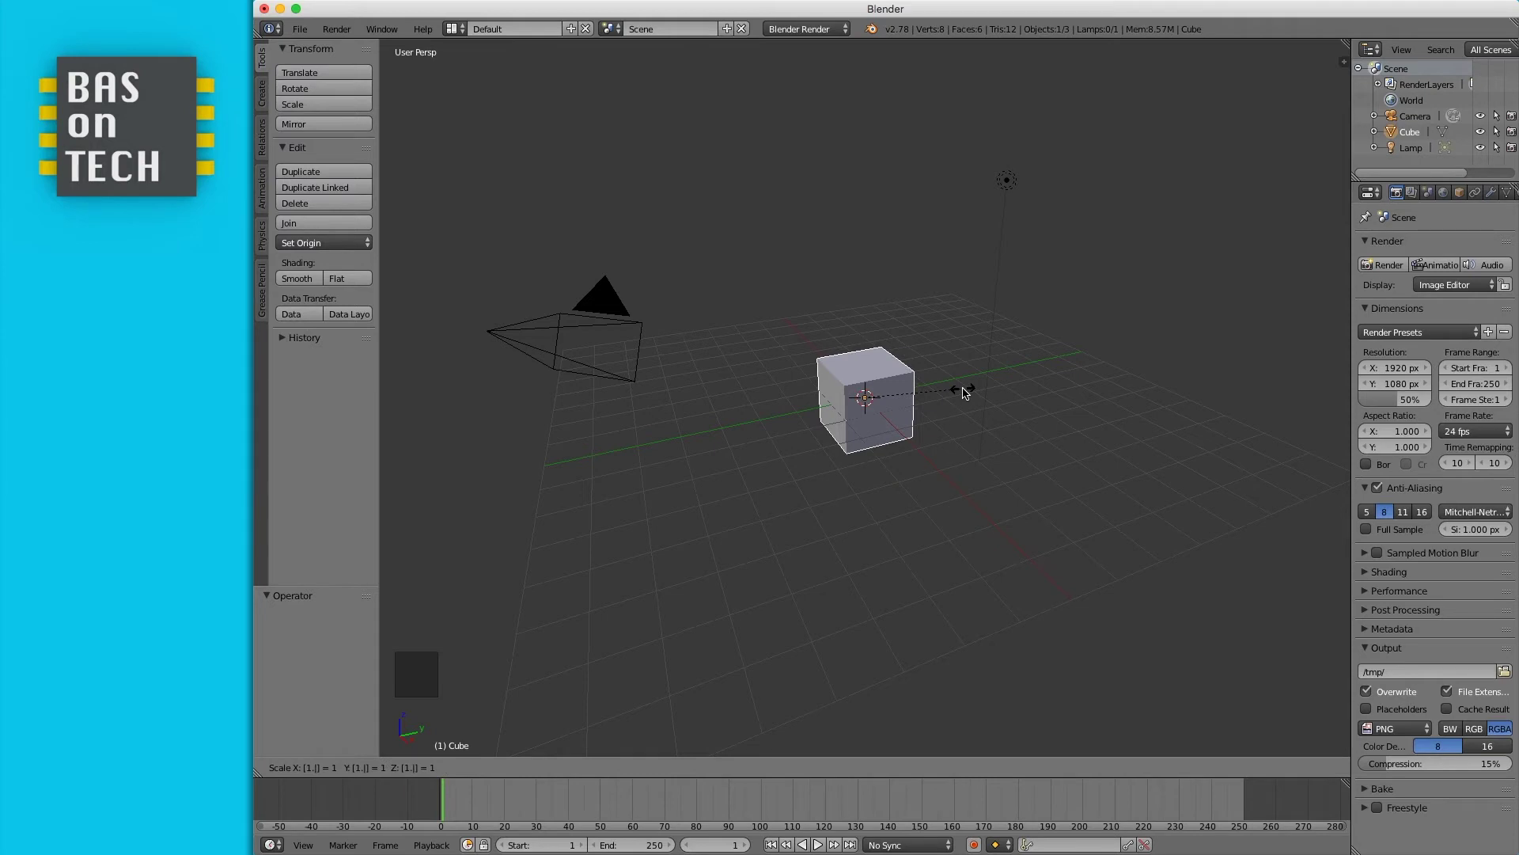
key("BackSpace")
key("Return")
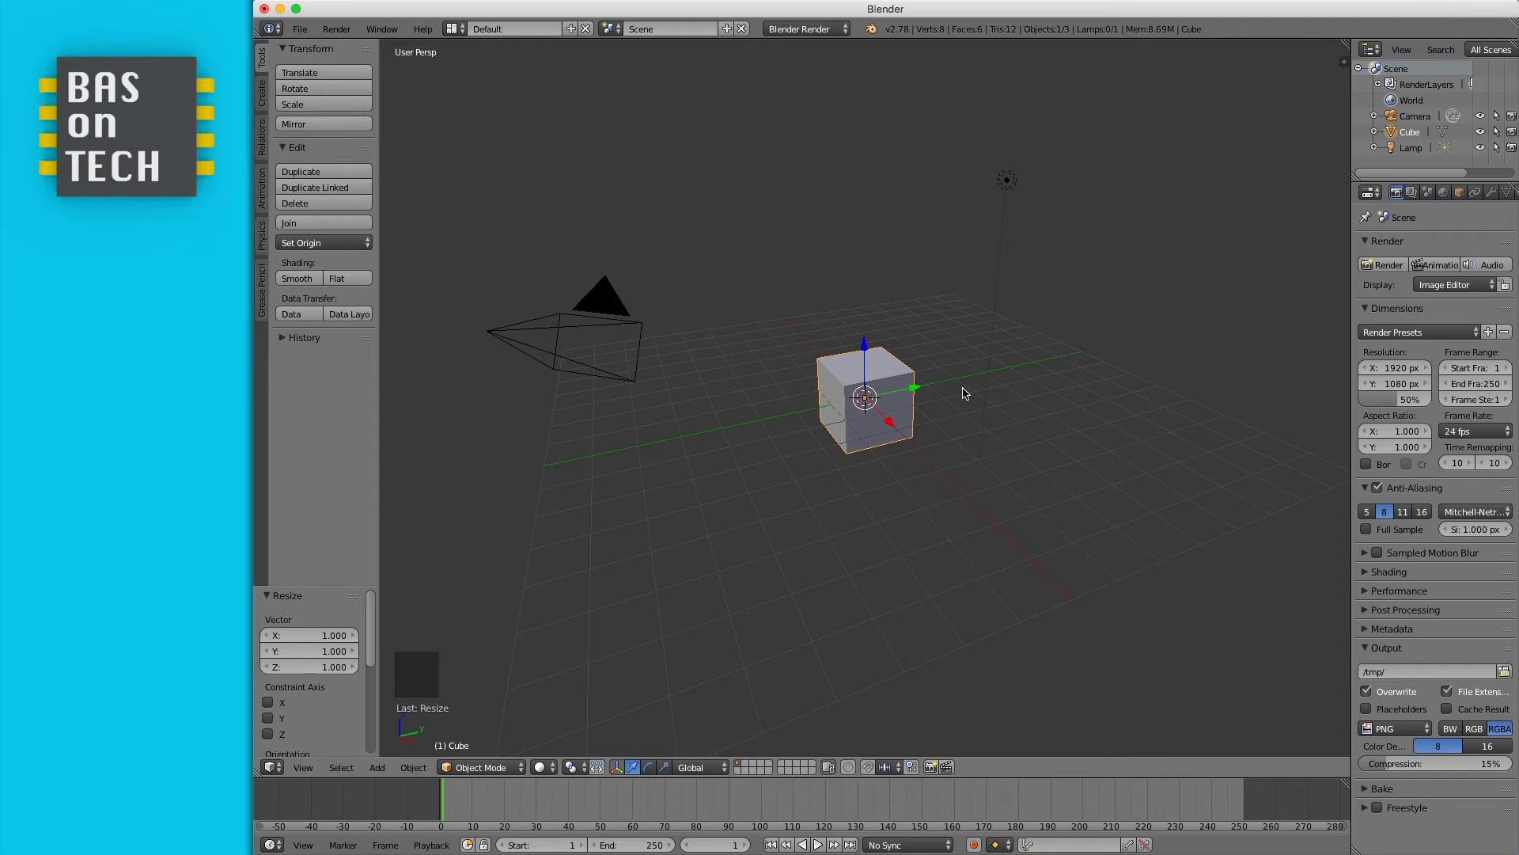
- Rotate the cube exactly 45° around the X axis, and undo the rotation
key("r")
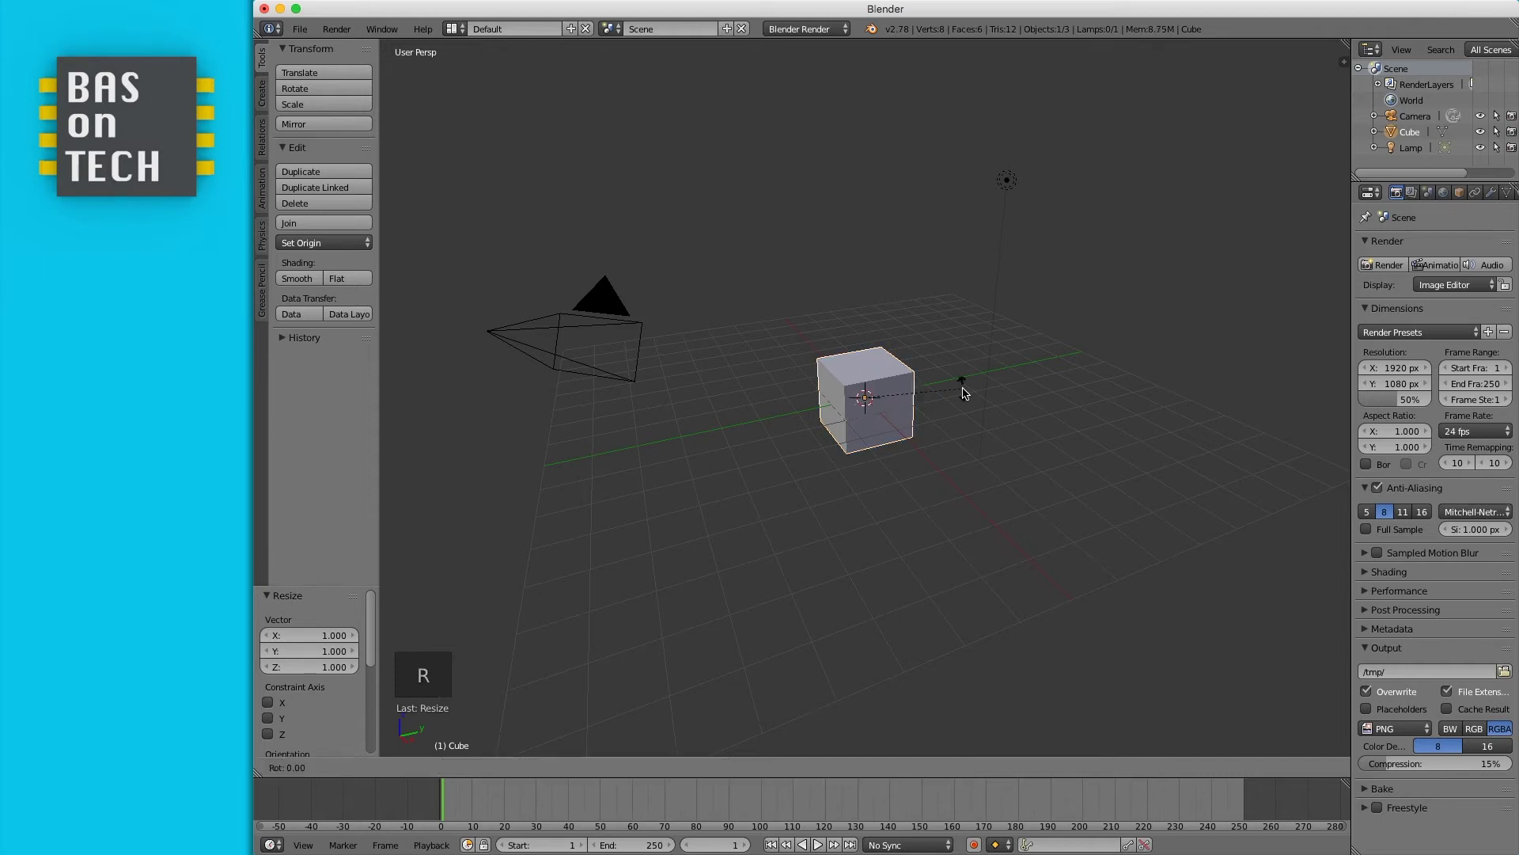
key("x")
type("45")
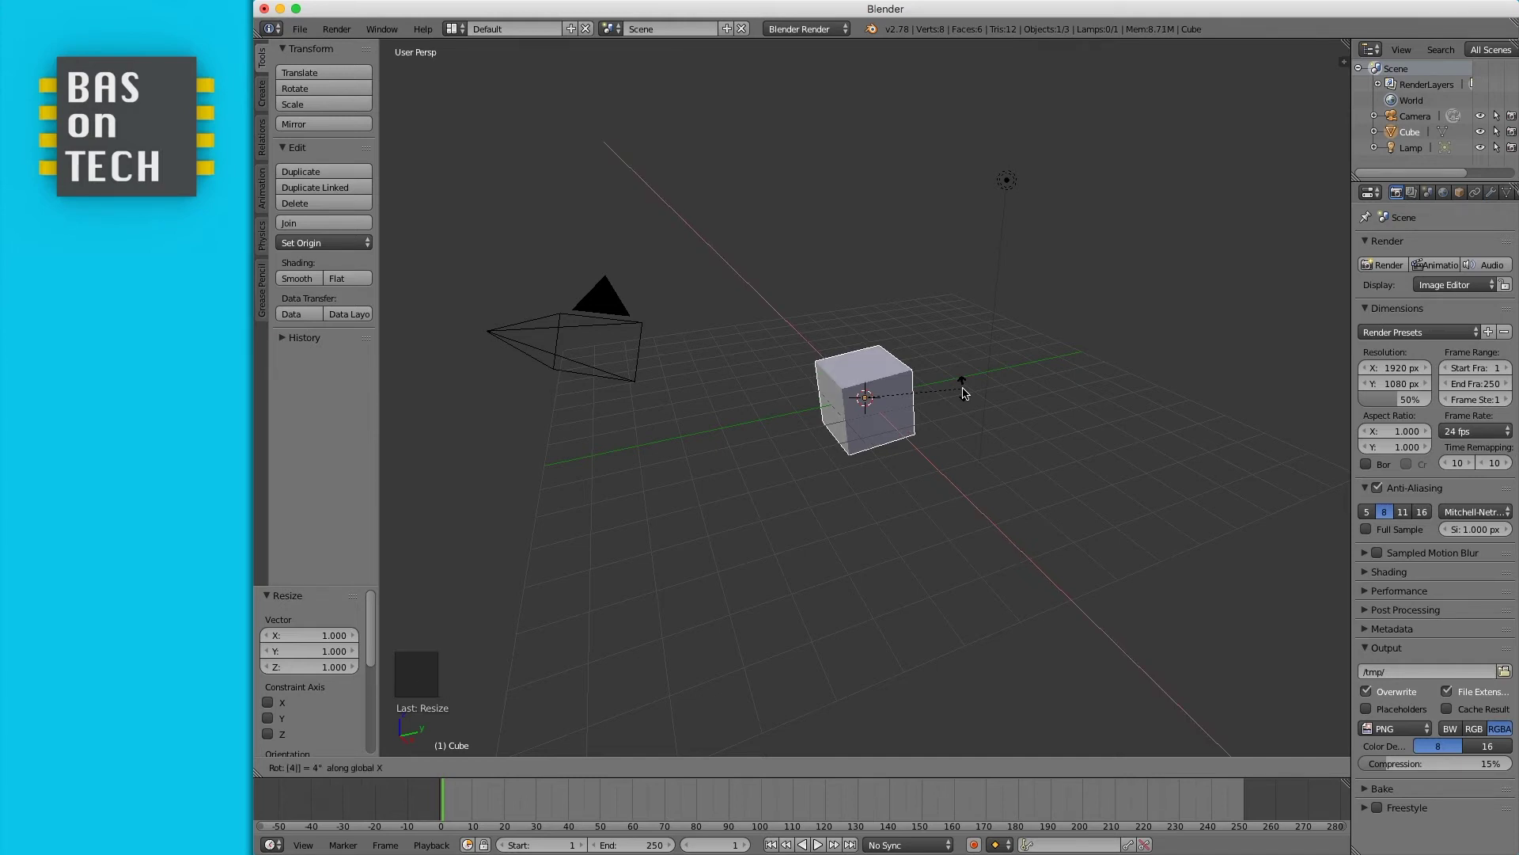
key("Return")
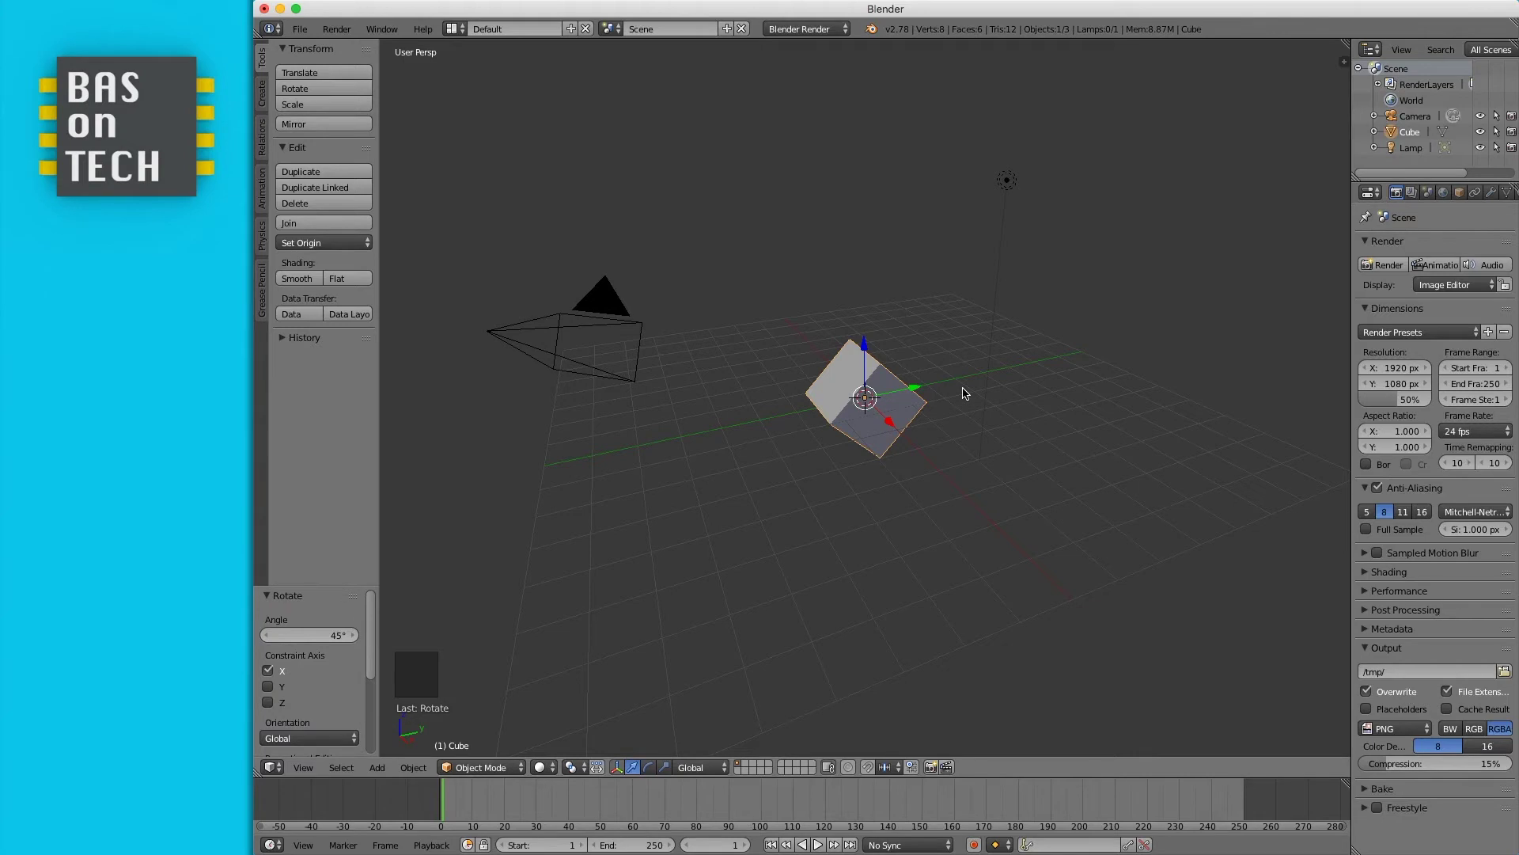
key("ctrl+z")
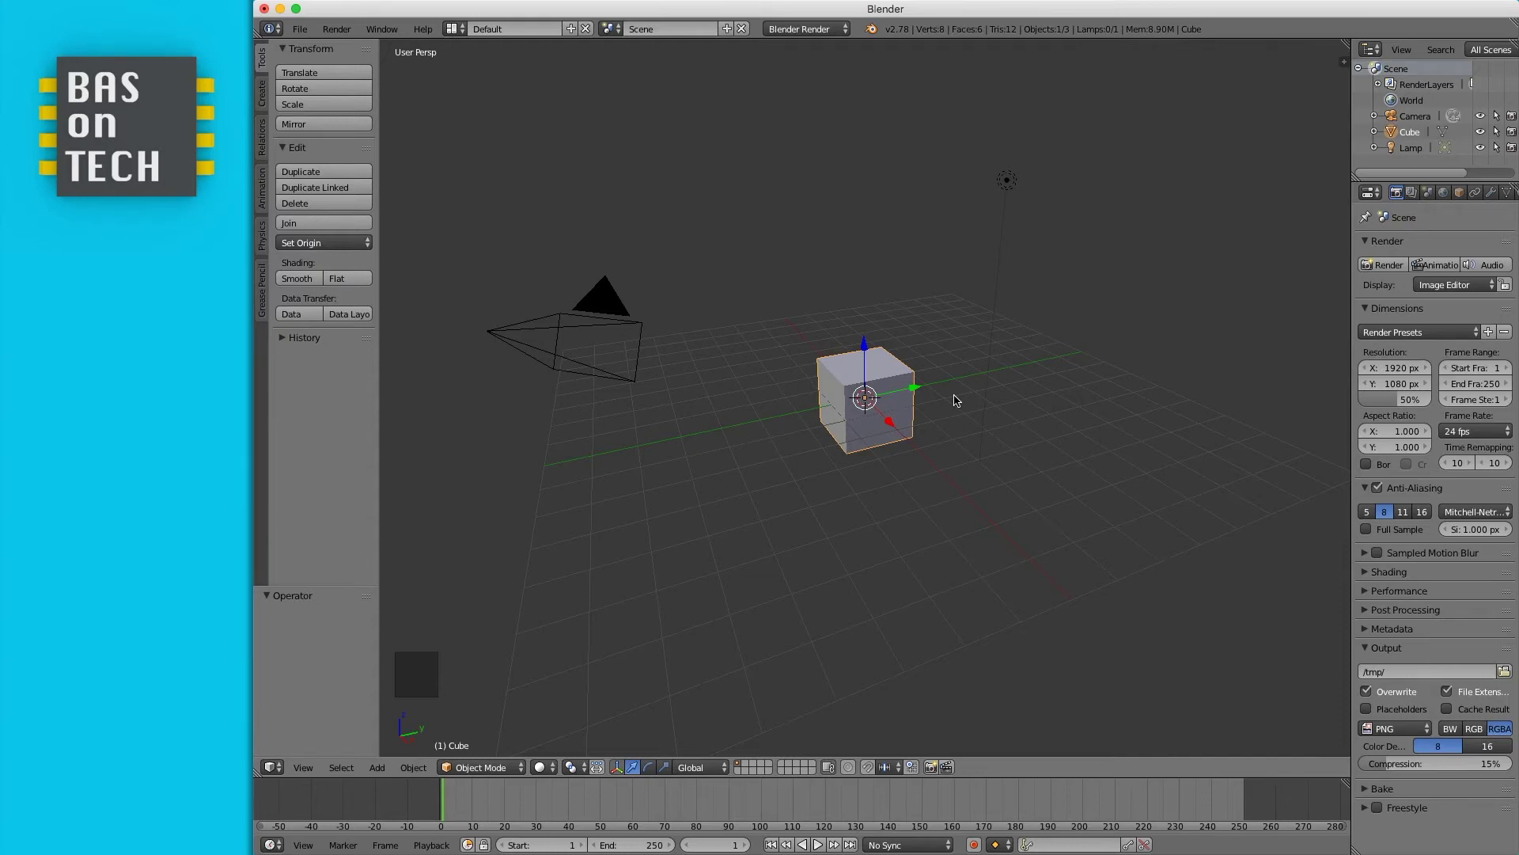
- Examine the cube and its surroundings from several angles by orbiting the 3D view
scroll(953, 400, "right", 10)
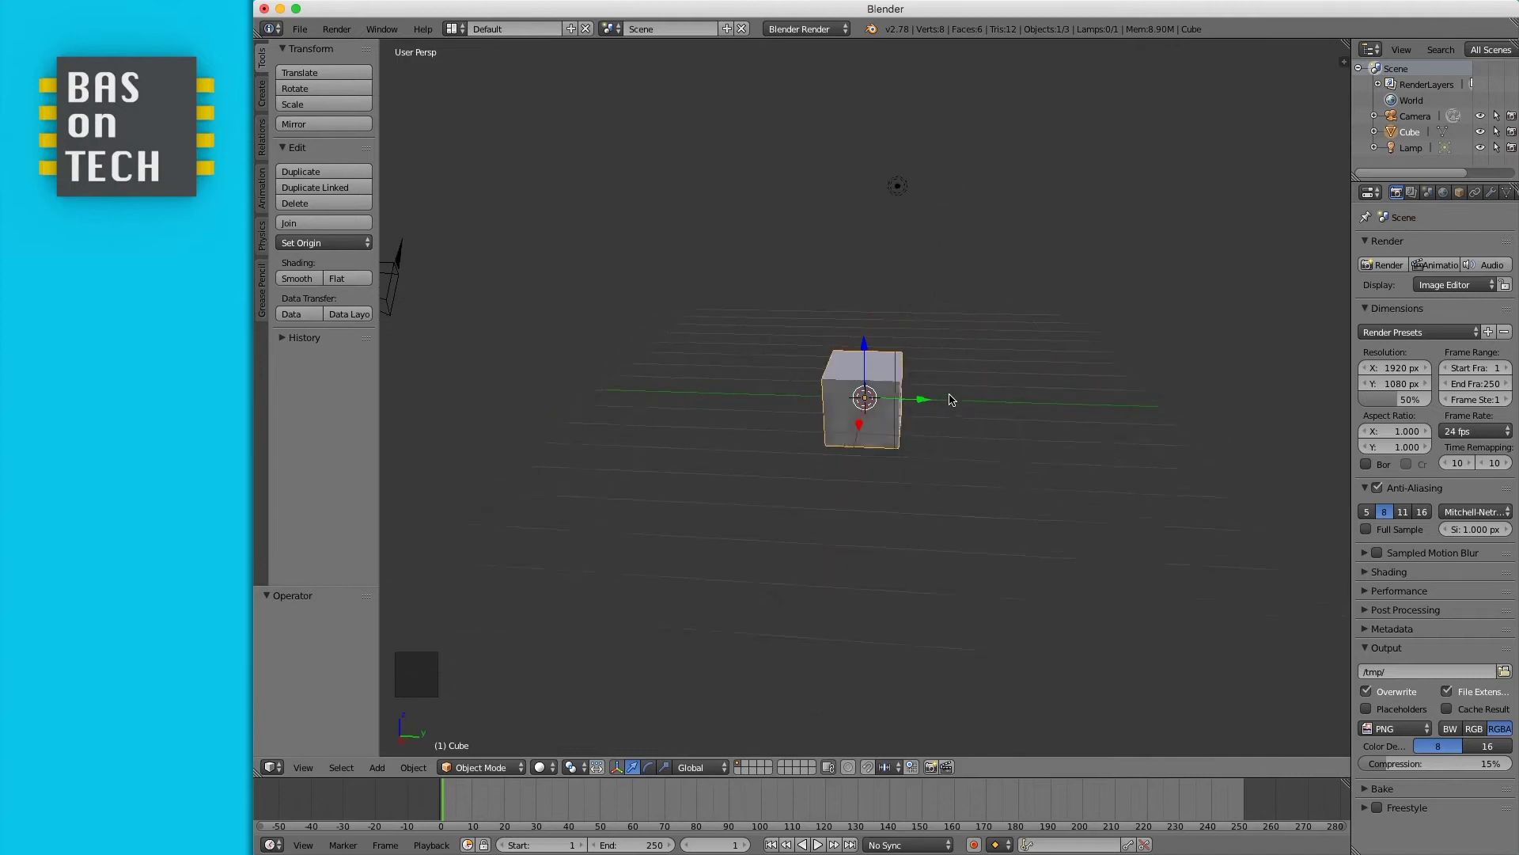
scroll(952, 399, "right", 10)
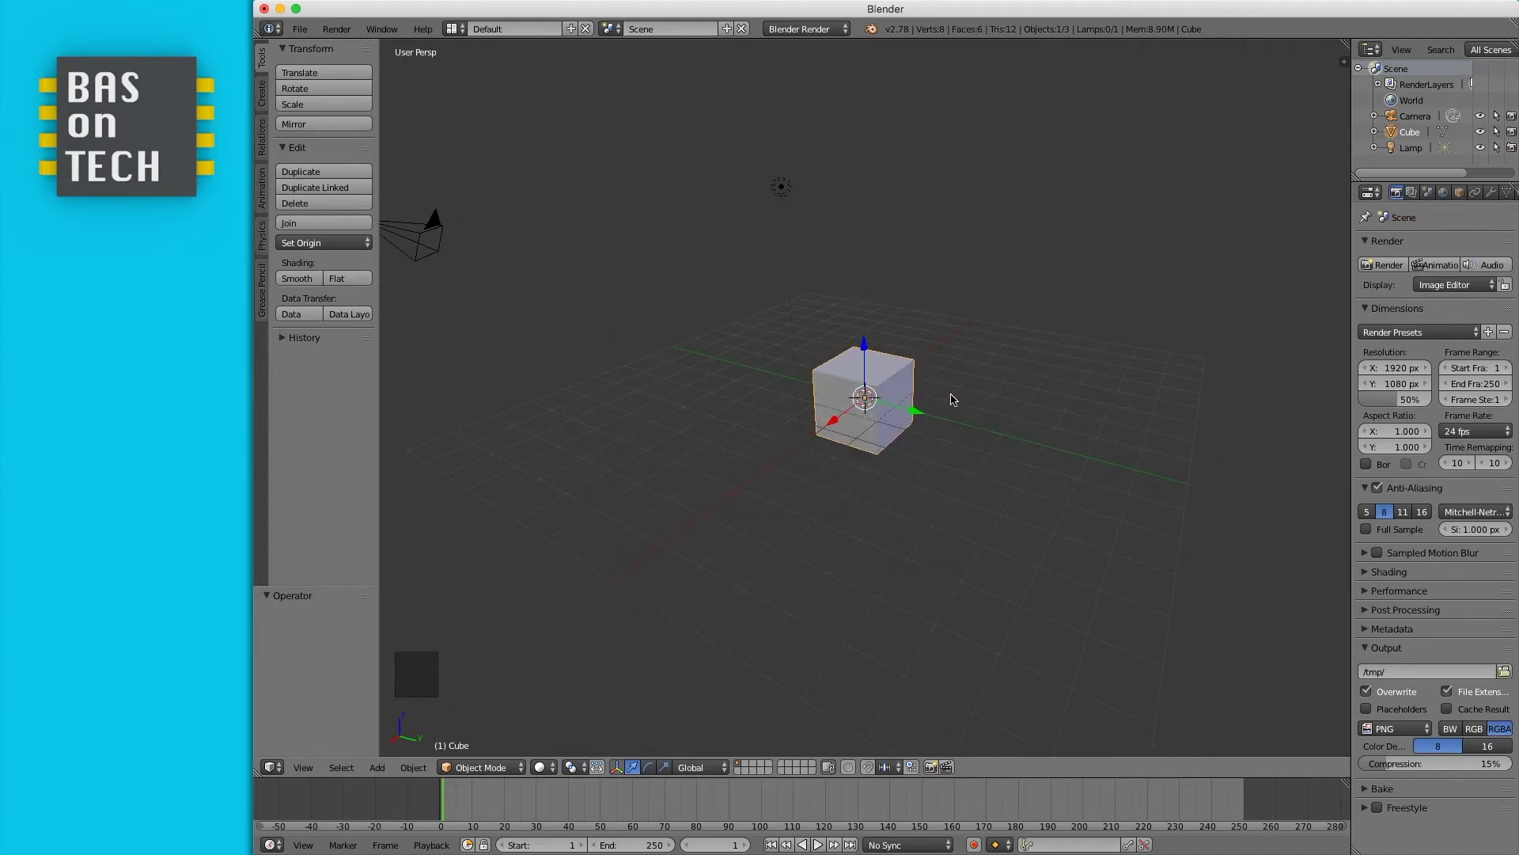
scroll(954, 400, "right", 10)
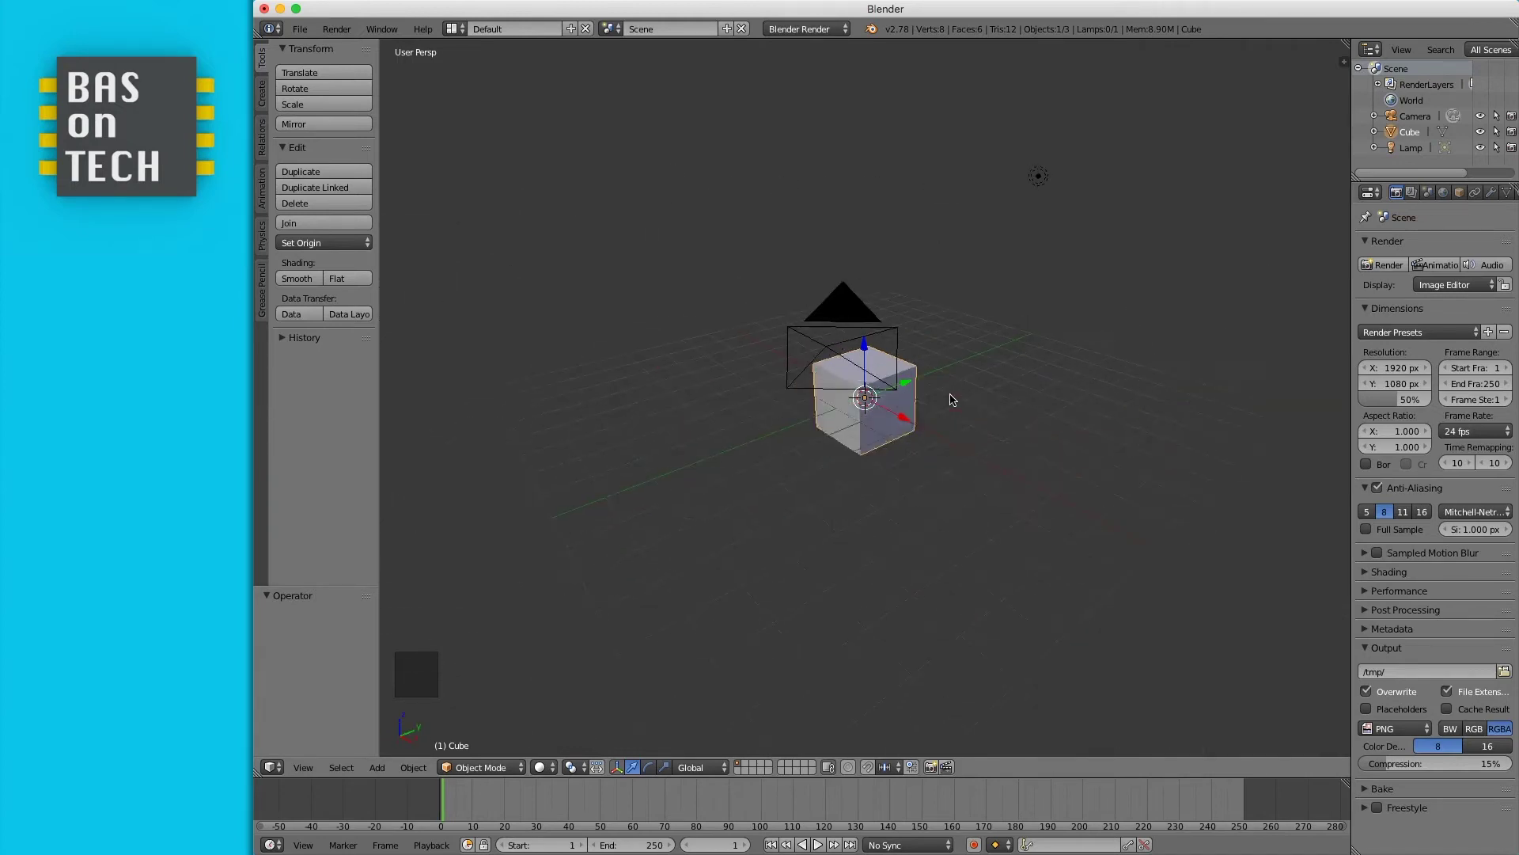
scroll(952, 400, "up", 10)
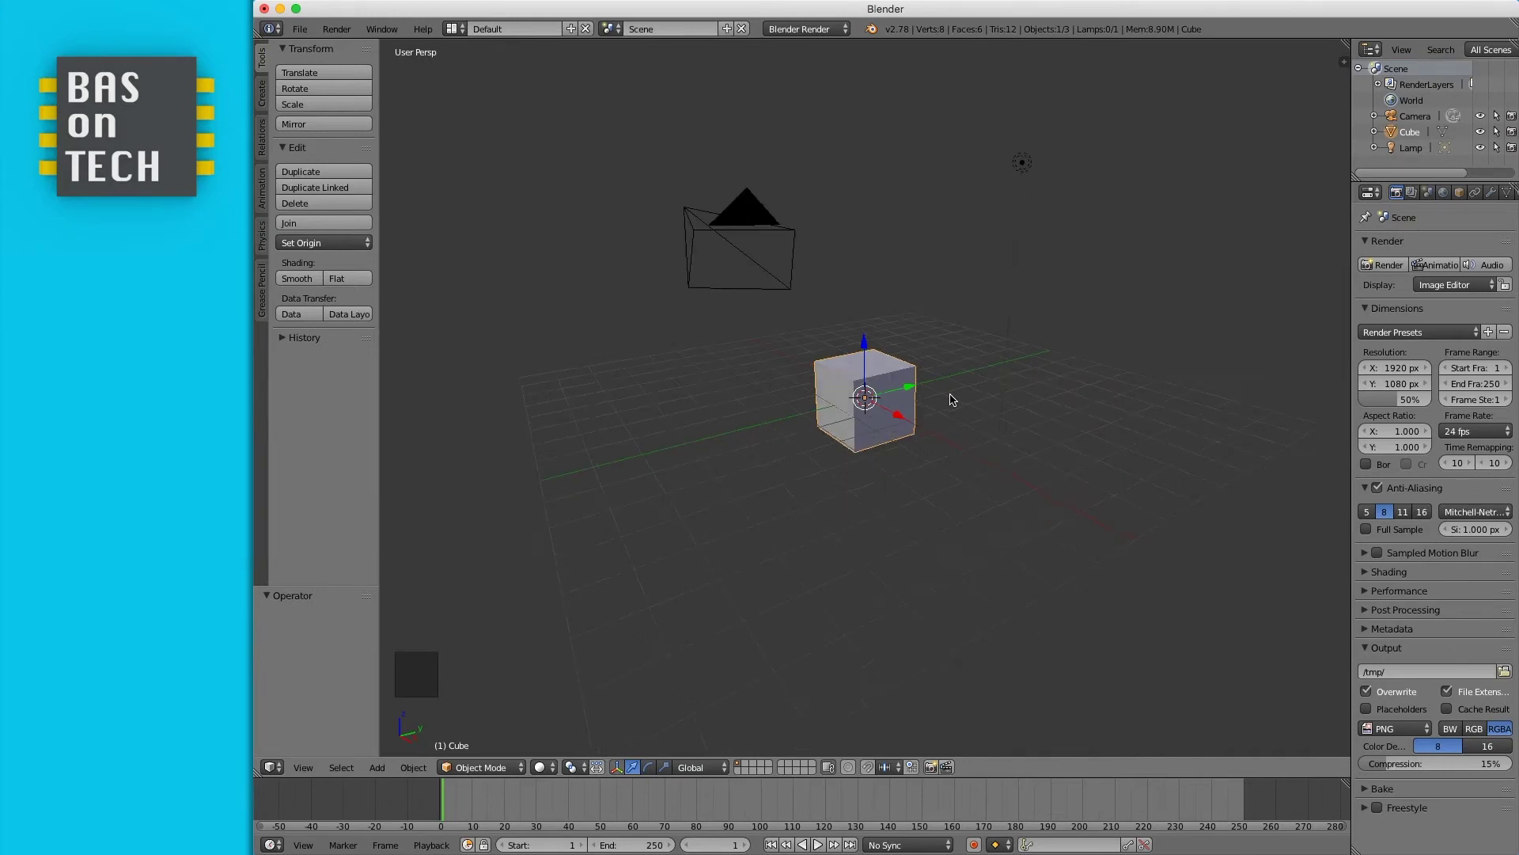
scroll(942, 413, "up", 20)
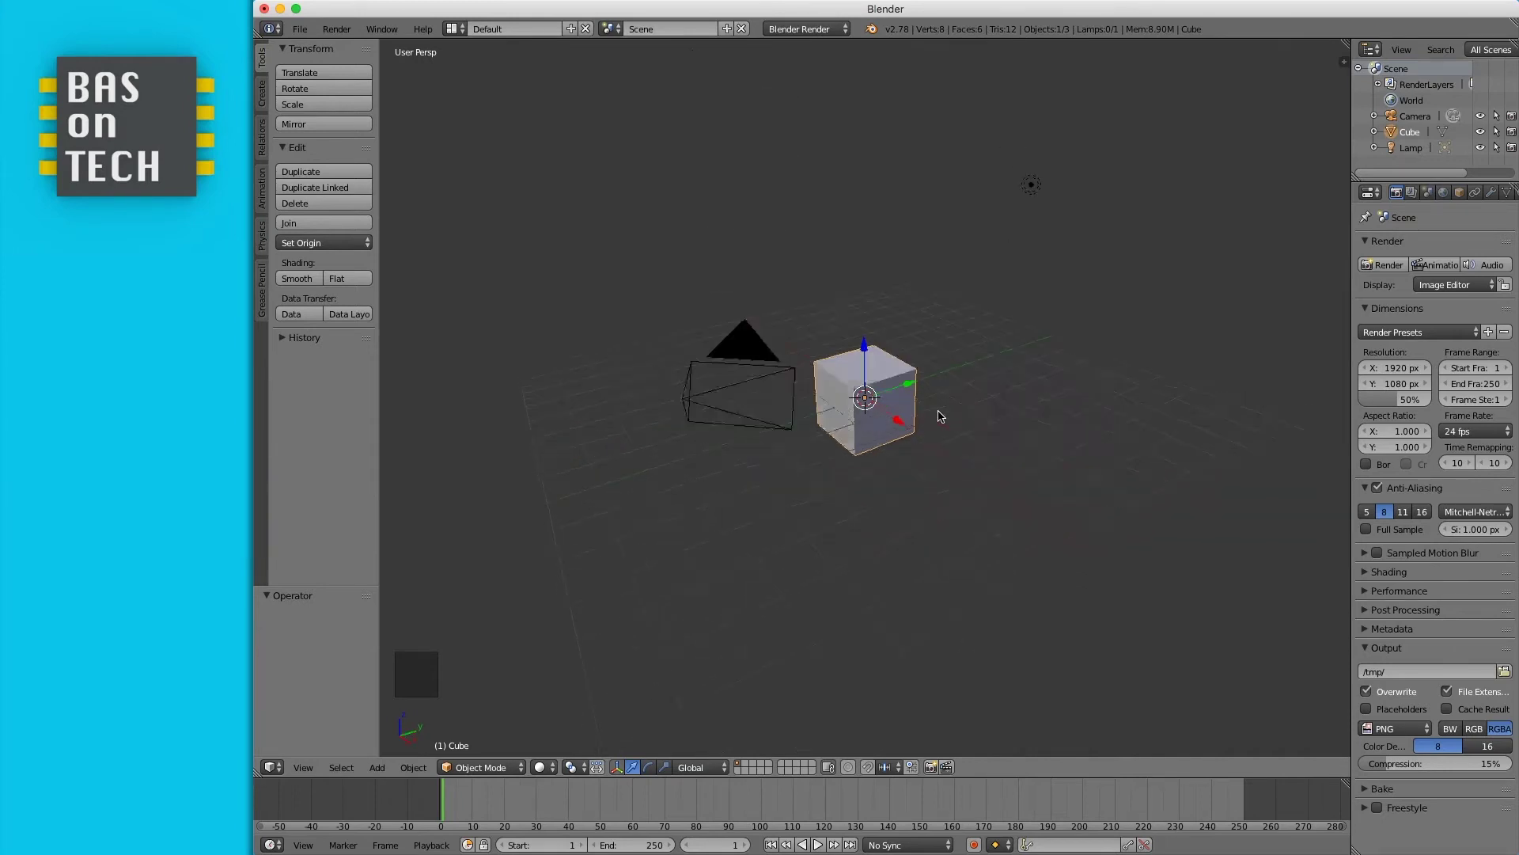
scroll(940, 417, "down", 15)
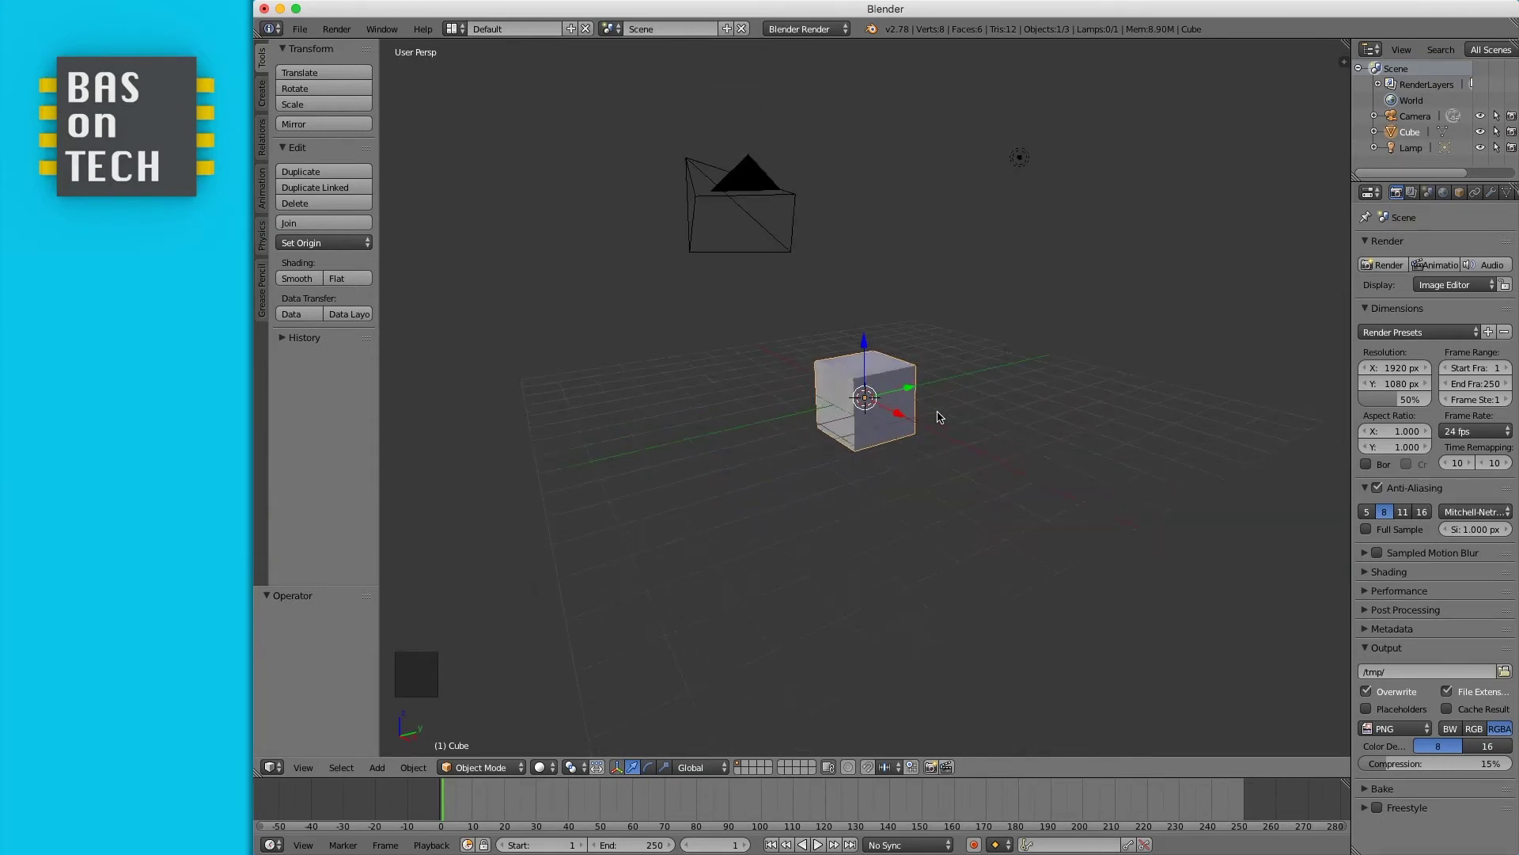
scroll(941, 417, "up", 8)
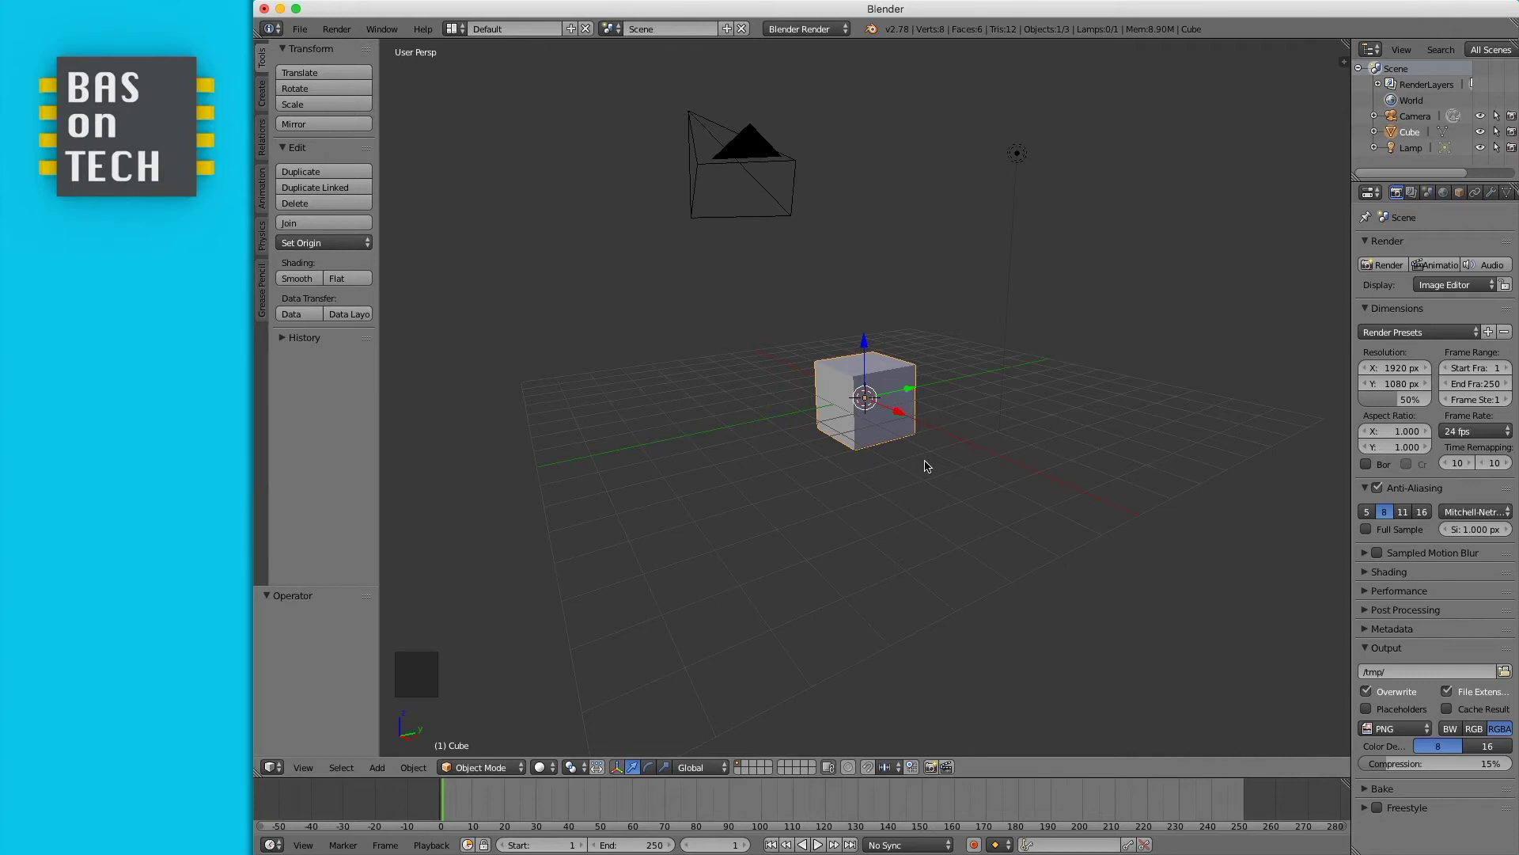
middle_click_drag(1012, 406, 994, 443)
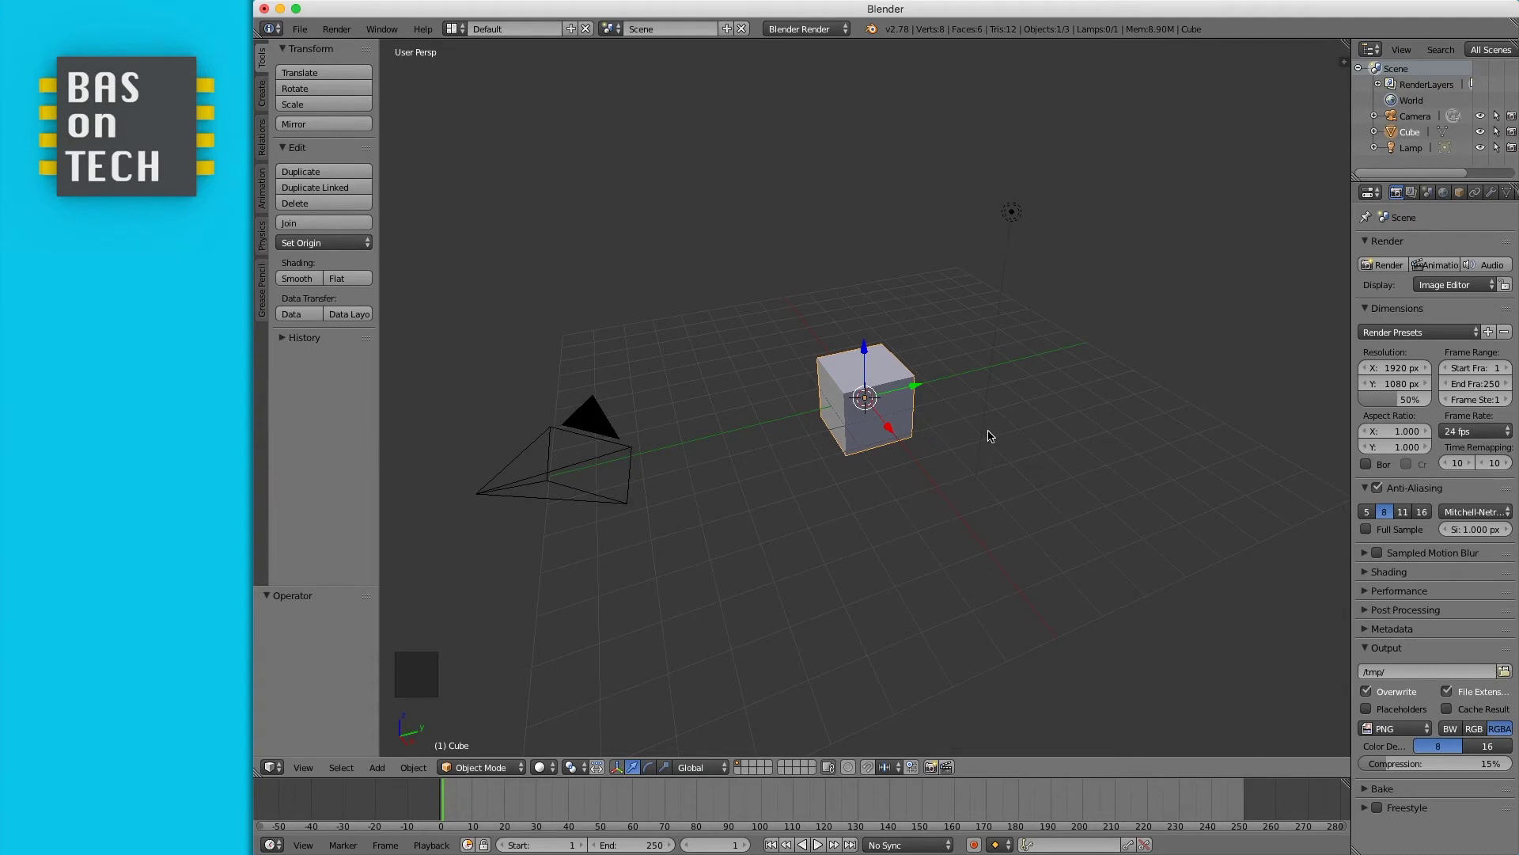
middle_click_drag(995, 428, 1014, 430)
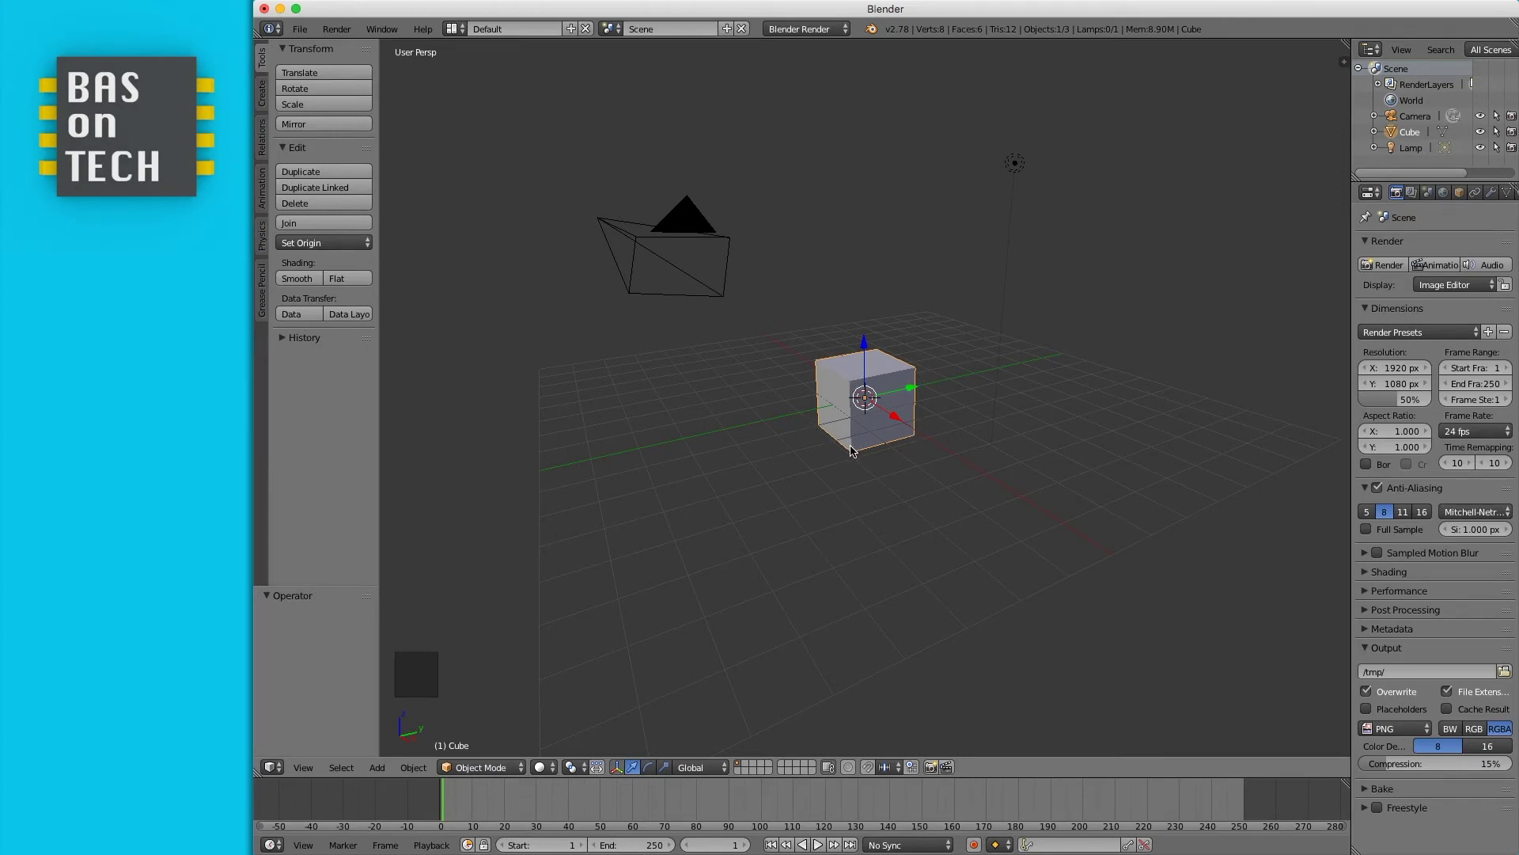
- Enter Edit Mode on the cube and select the four corner vertices of its large front face one at a time
left_click(481, 767)
left_click(495, 731)
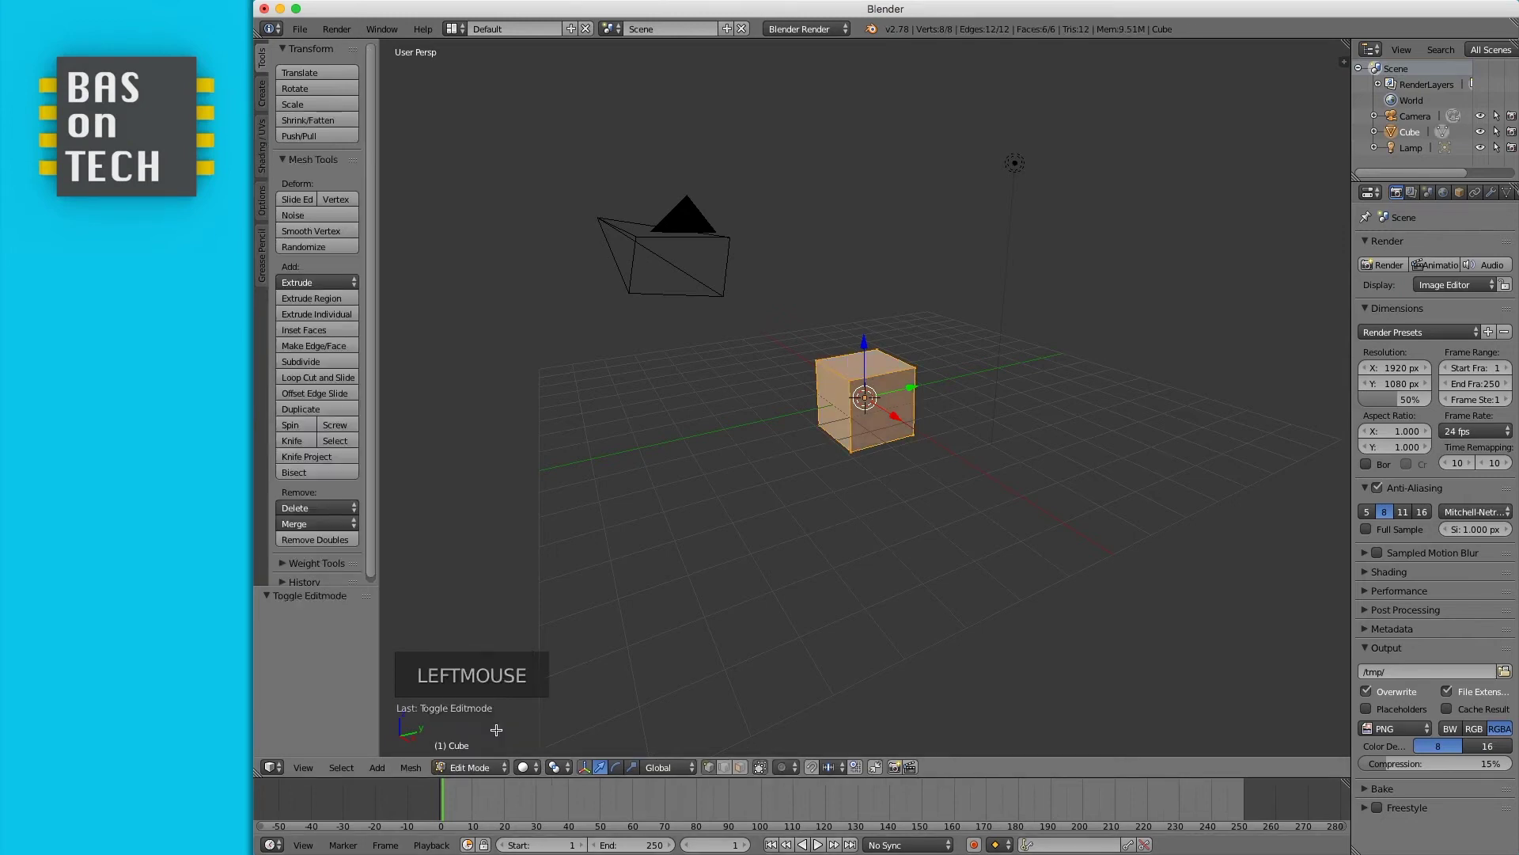
scroll(865, 397, "up", 4)
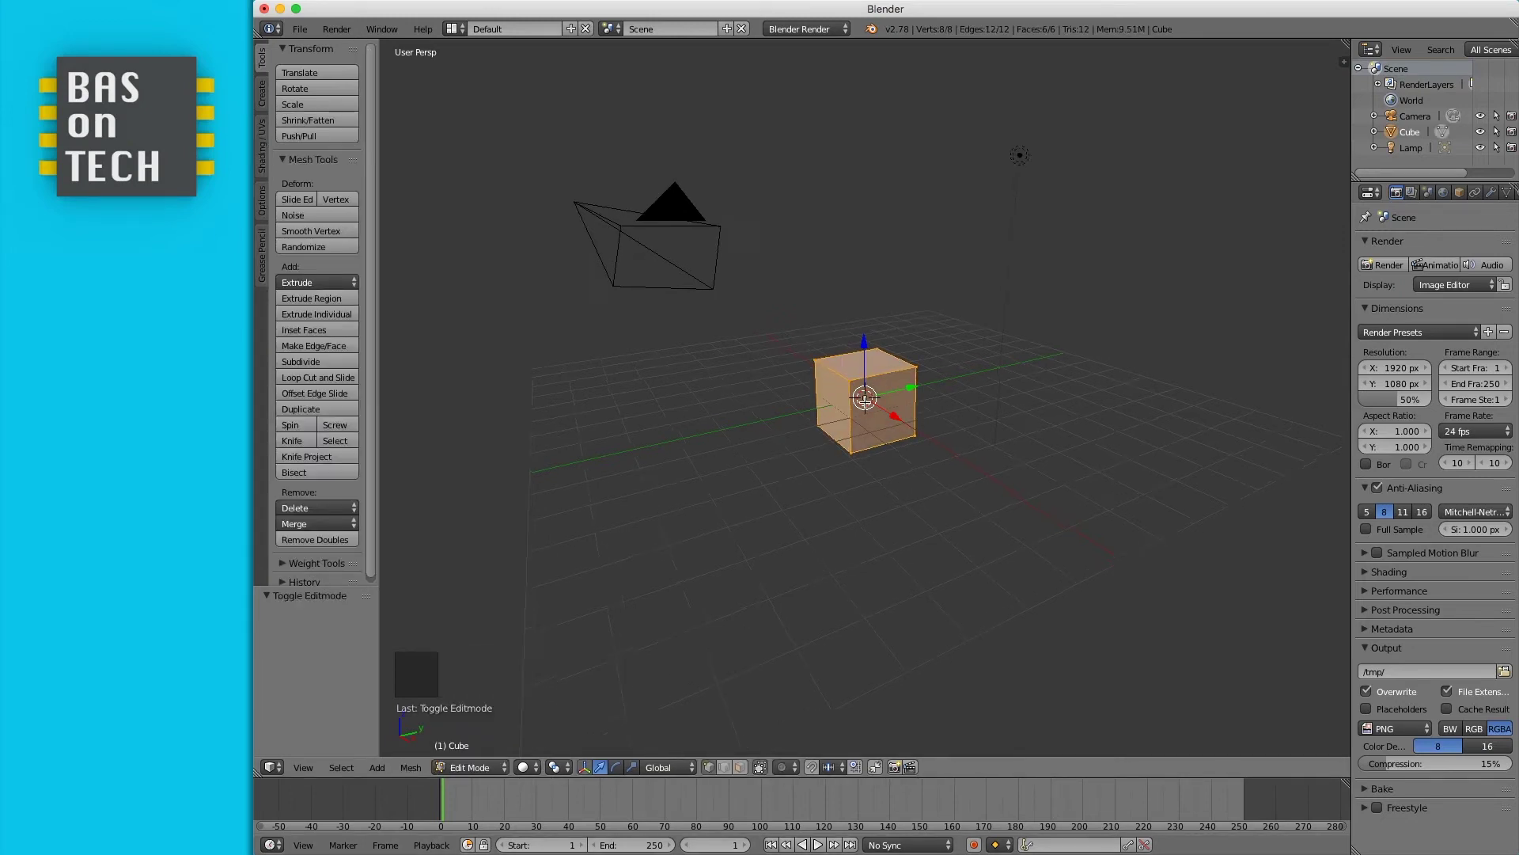
scroll(862, 400, "up", 3)
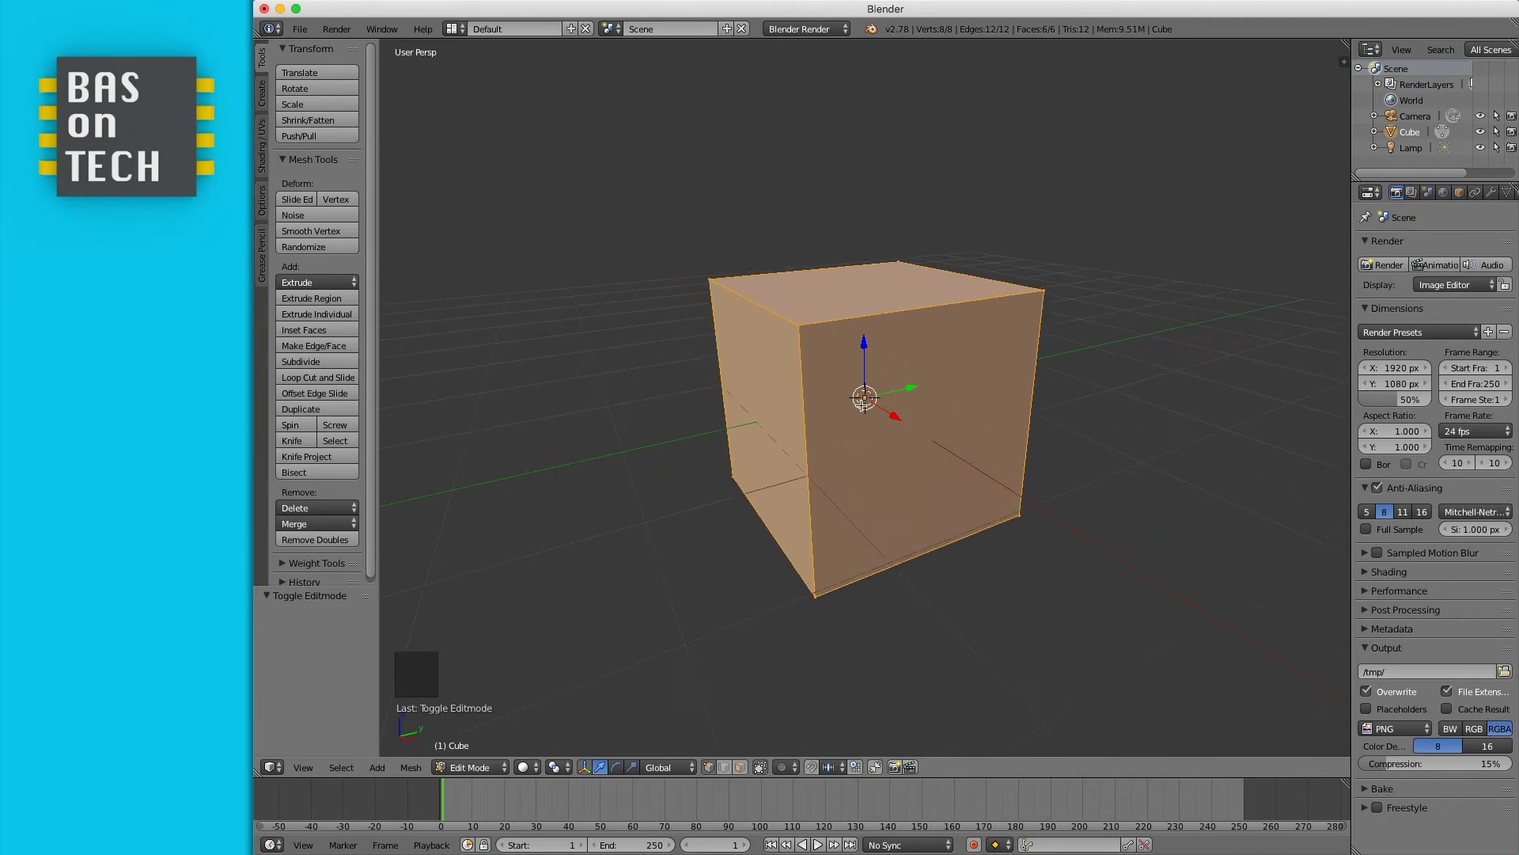
right_click(796, 324)
right_click(1050, 287)
right_click(1021, 515)
right_click(816, 604)
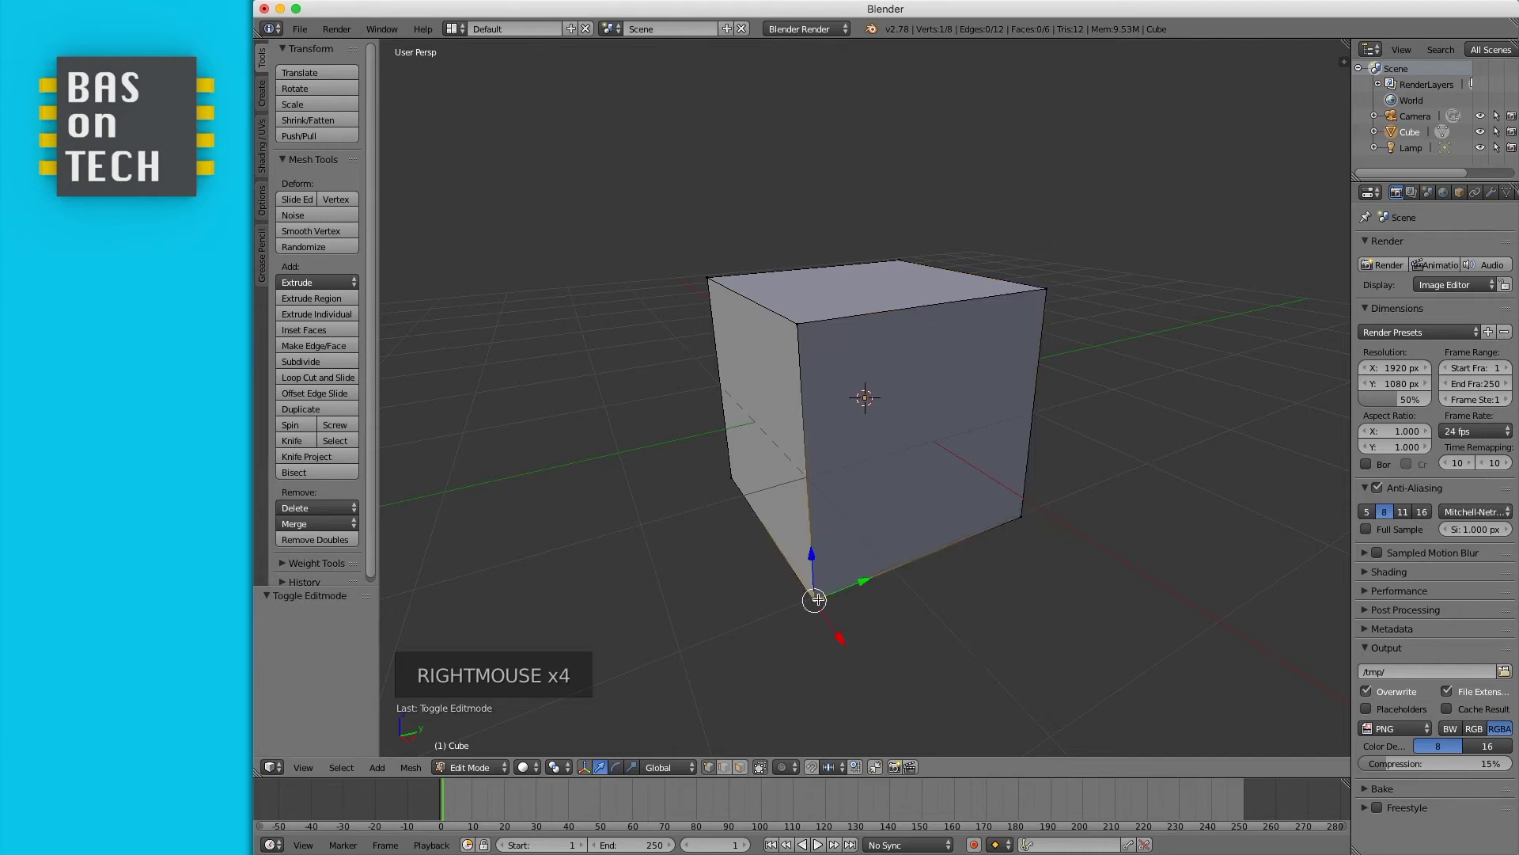
- Select all four corner vertices of the cube's large front face together, starting with the near upper corner
right_click(796, 326)
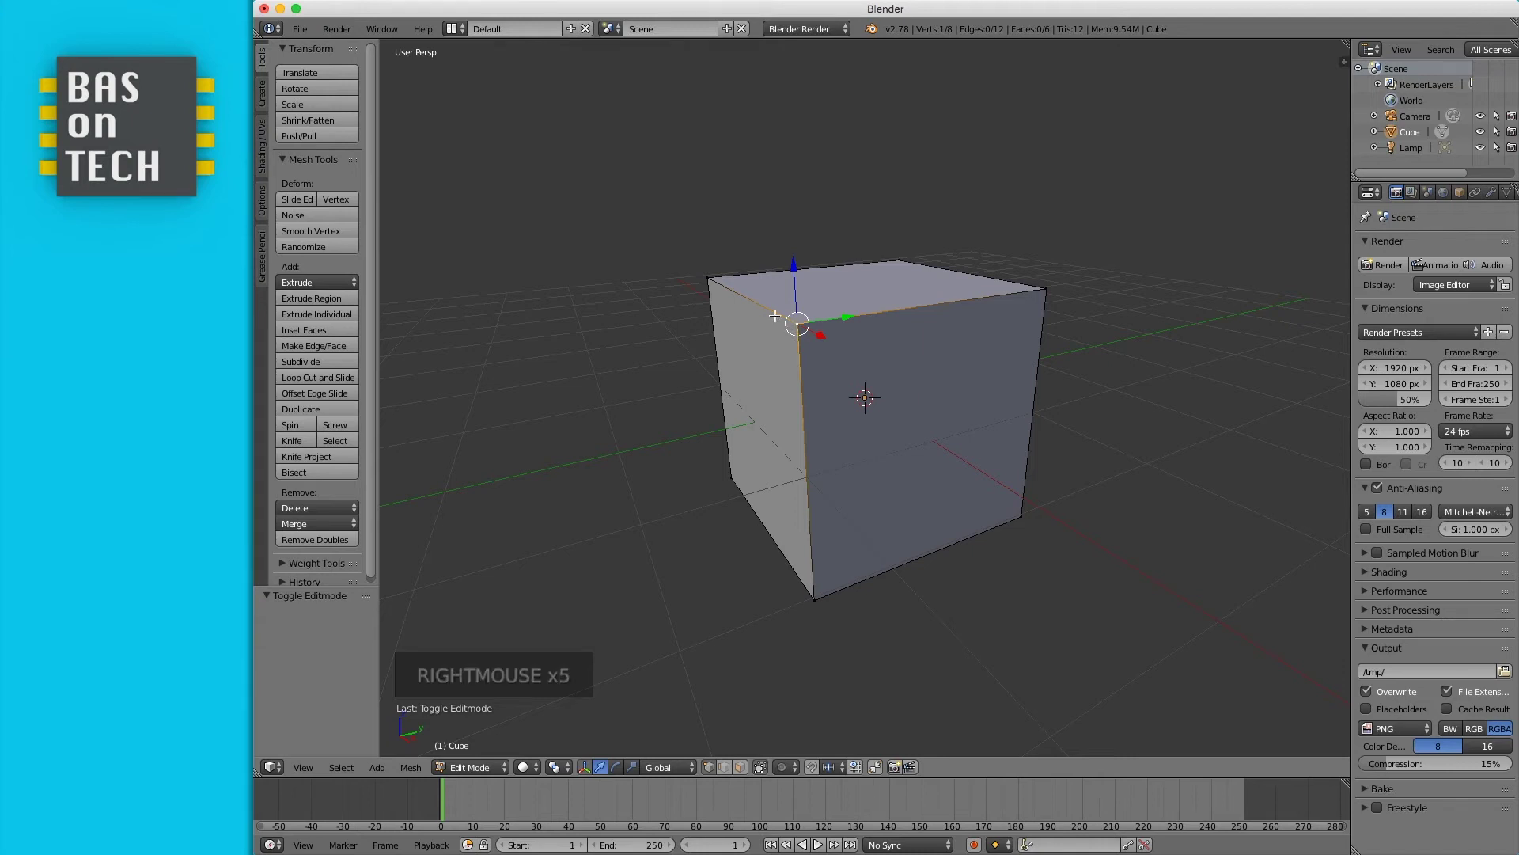
right_click(1048, 288, "shift")
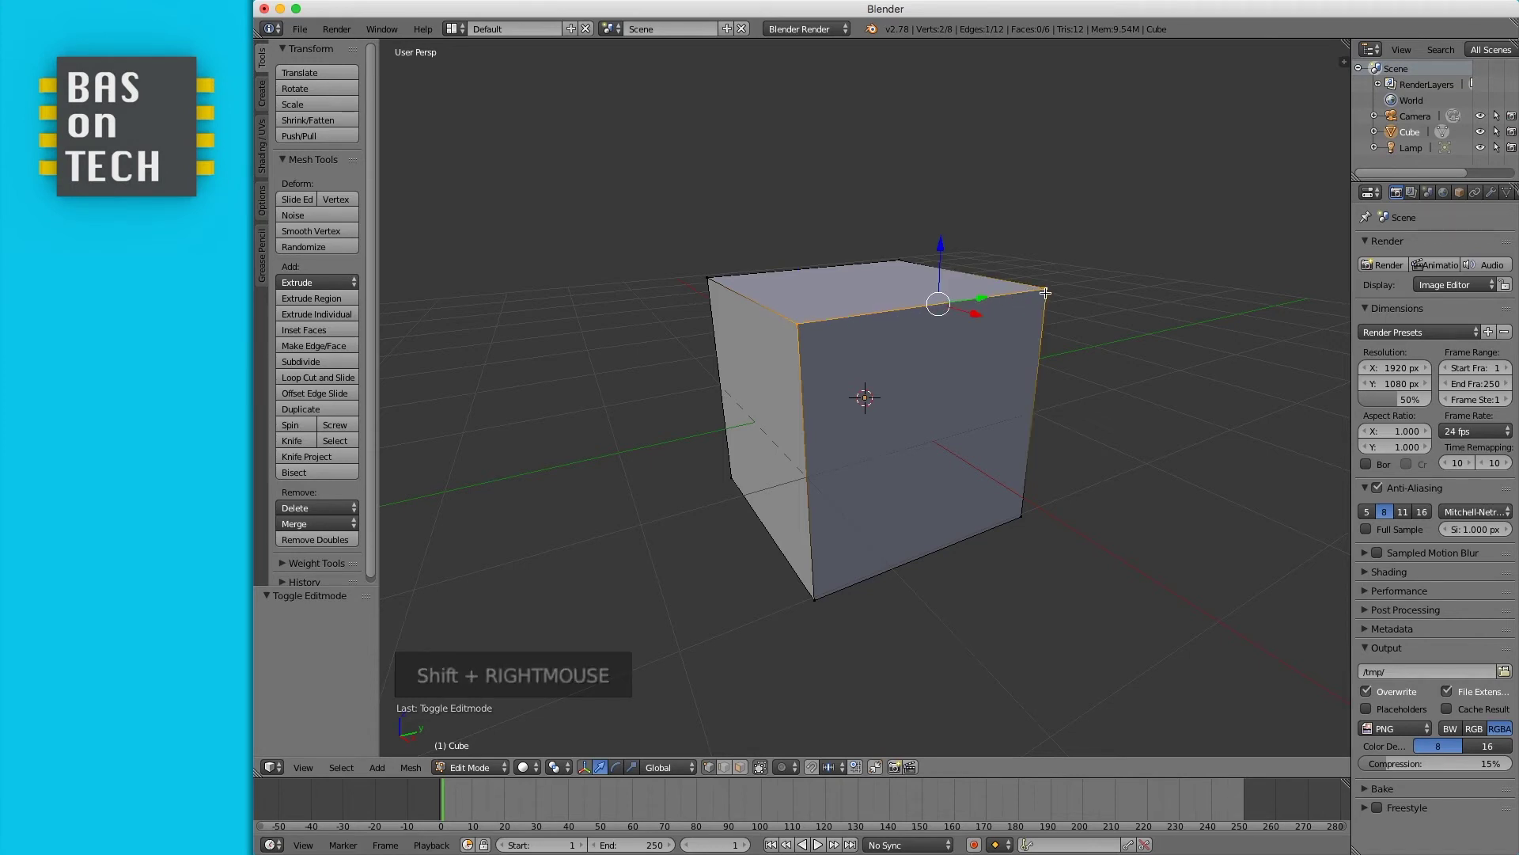
right_click(1021, 514, "shift")
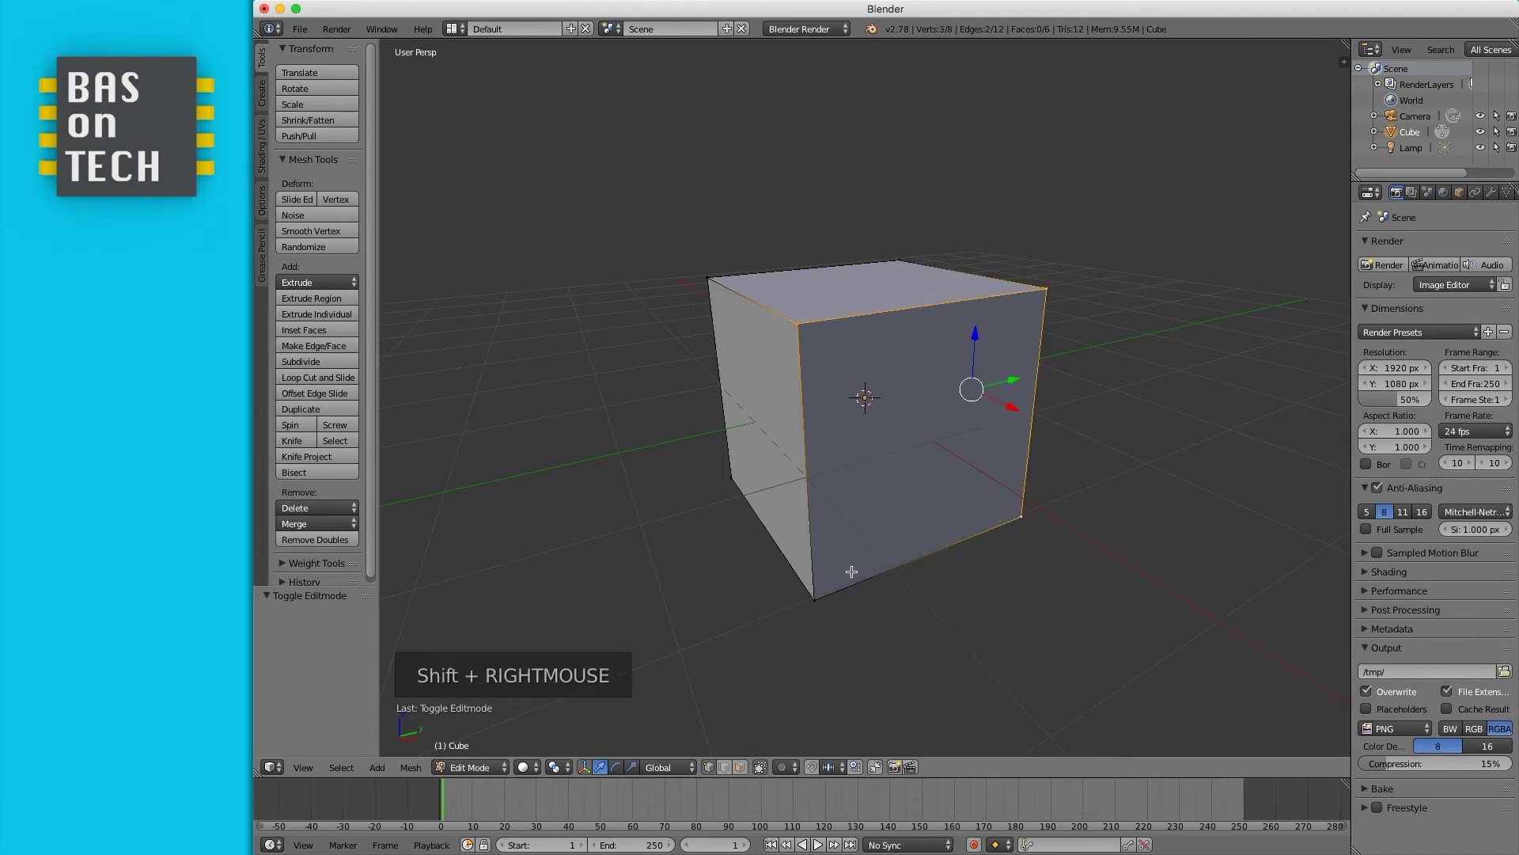
right_click(810, 597, "shift")
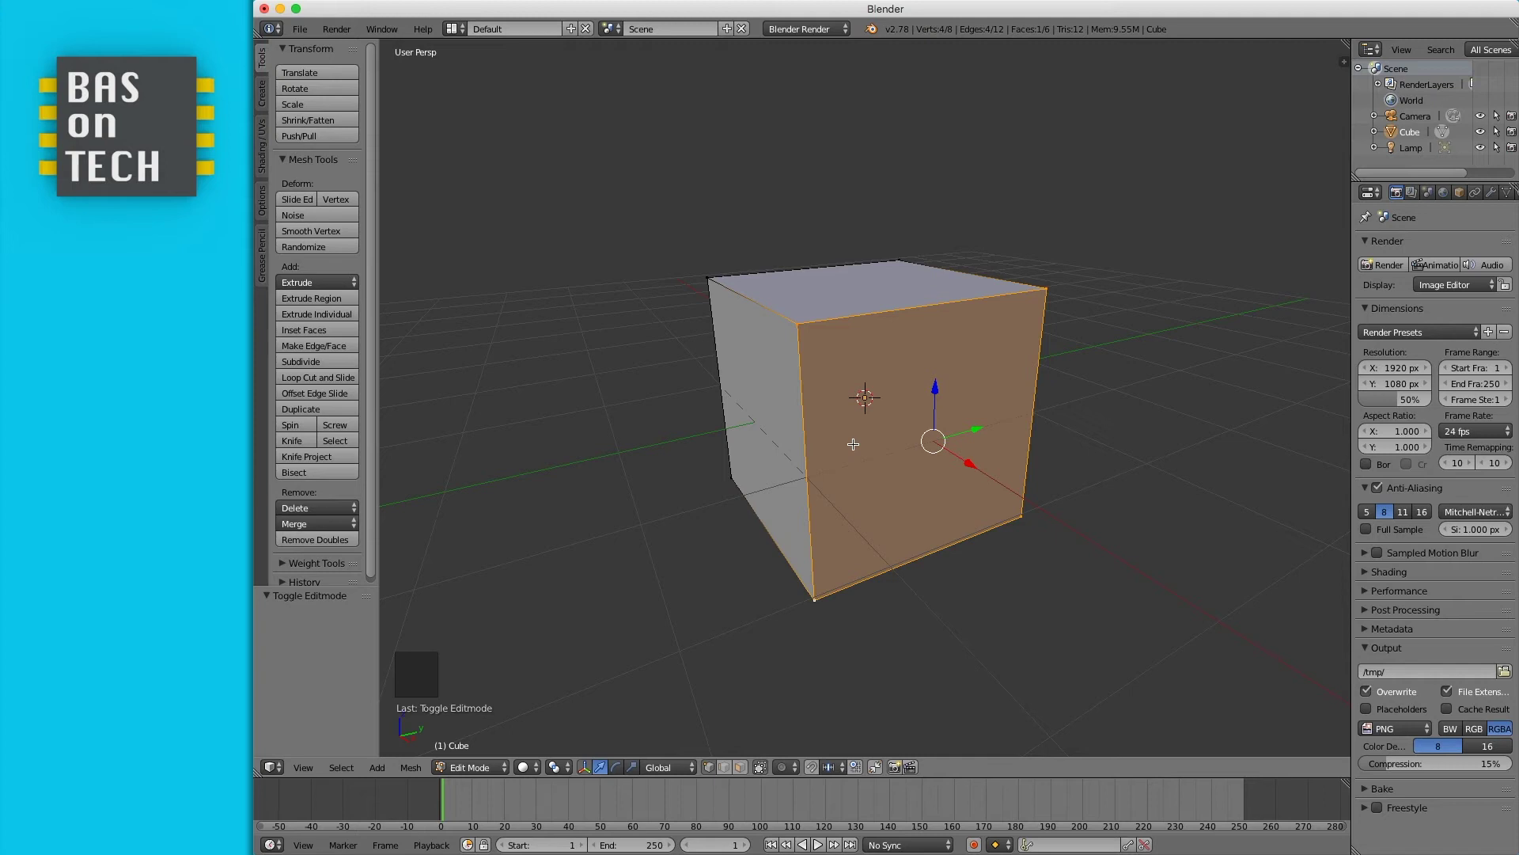
- Replace the selection with the four corner vertices of the cube's narrow side face
right_click(706, 276)
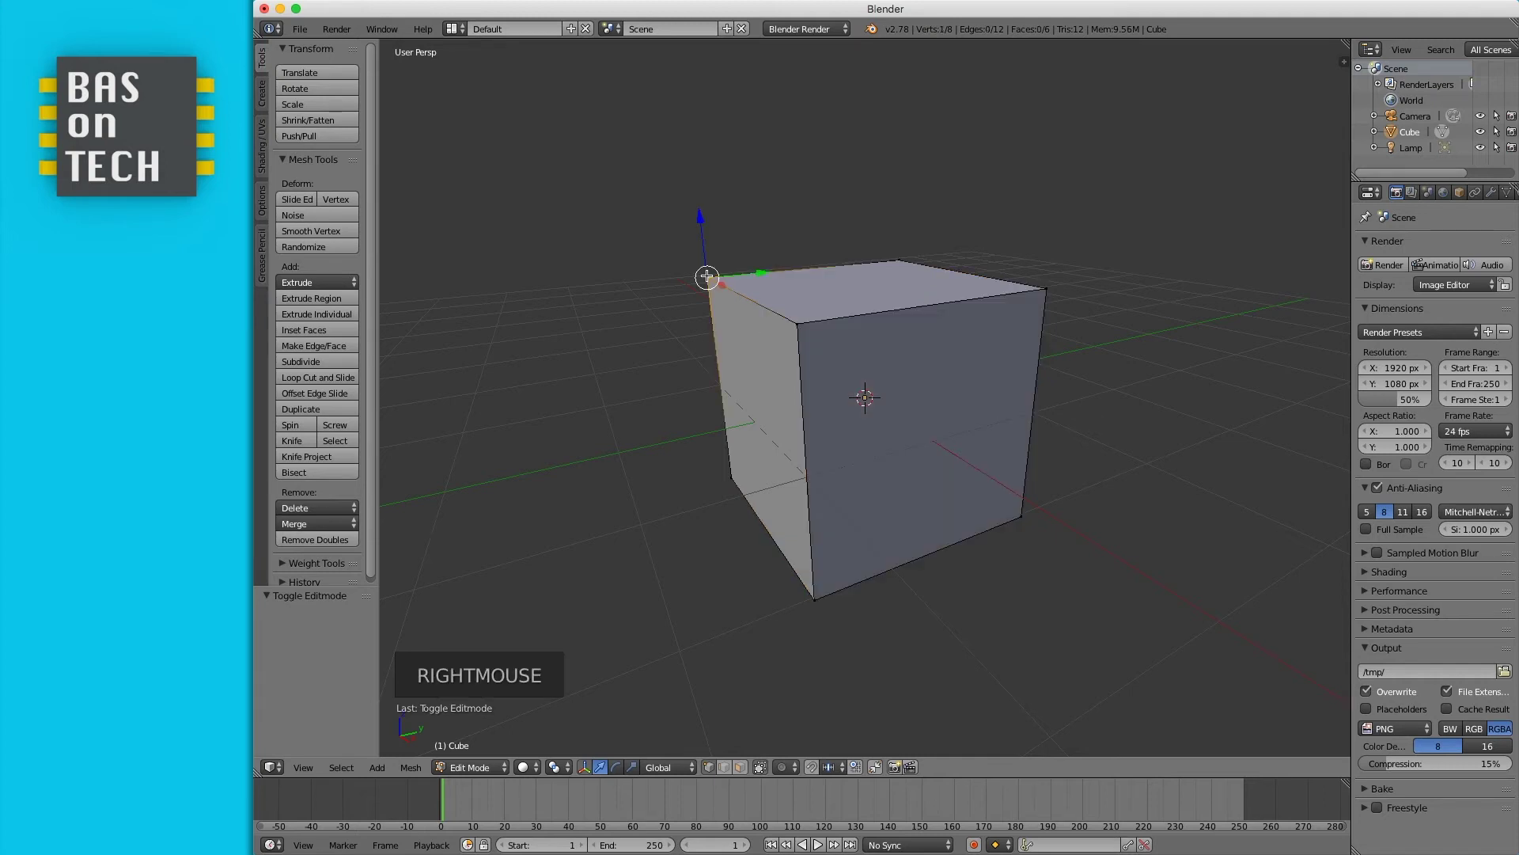
right_click(796, 324, "shift")
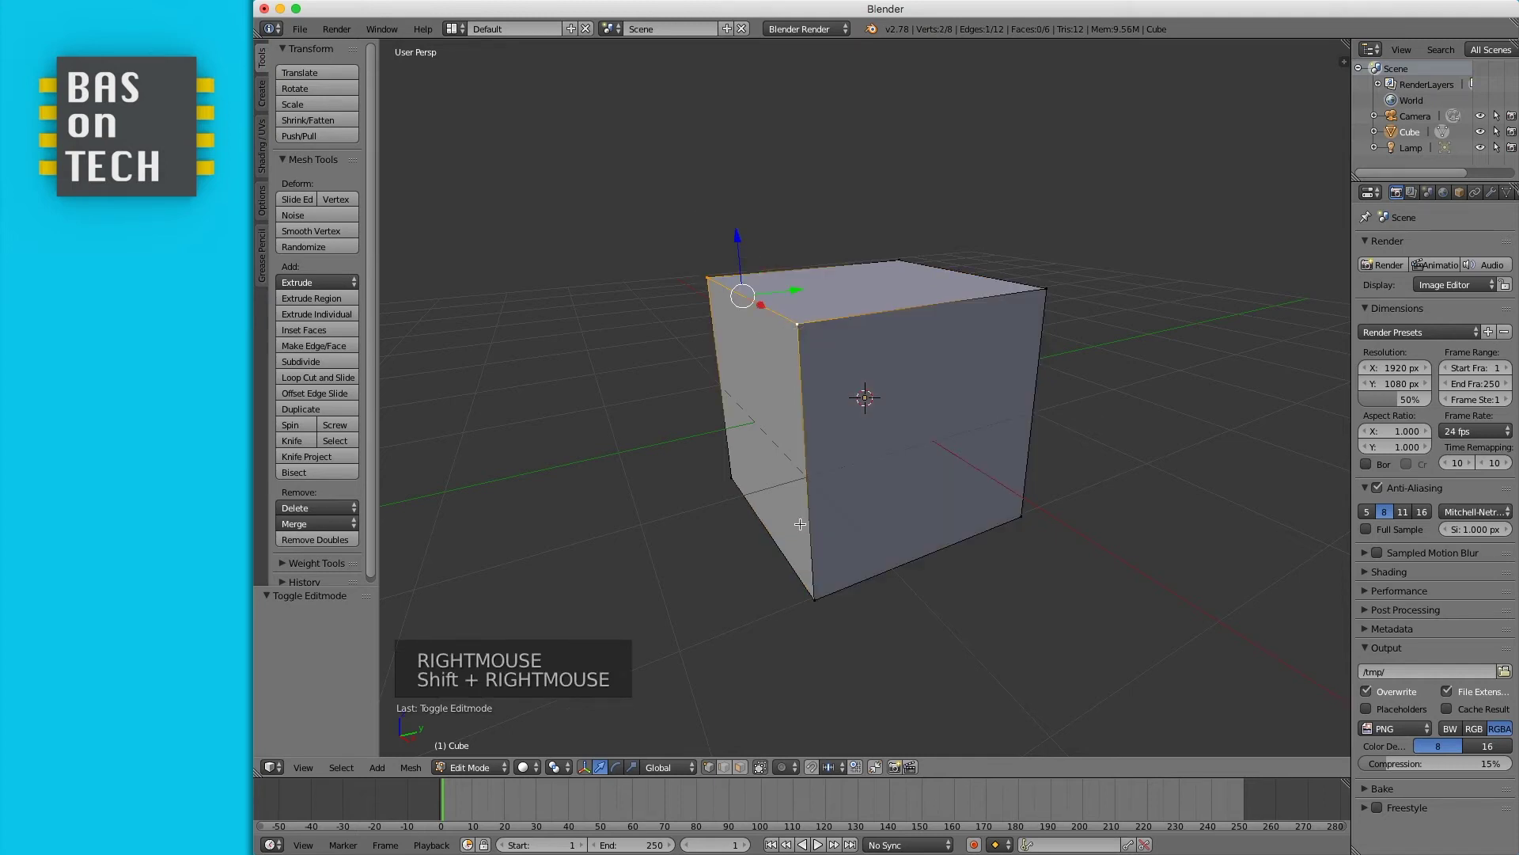
right_click(814, 599, "shift")
right_click(730, 478, "shift")
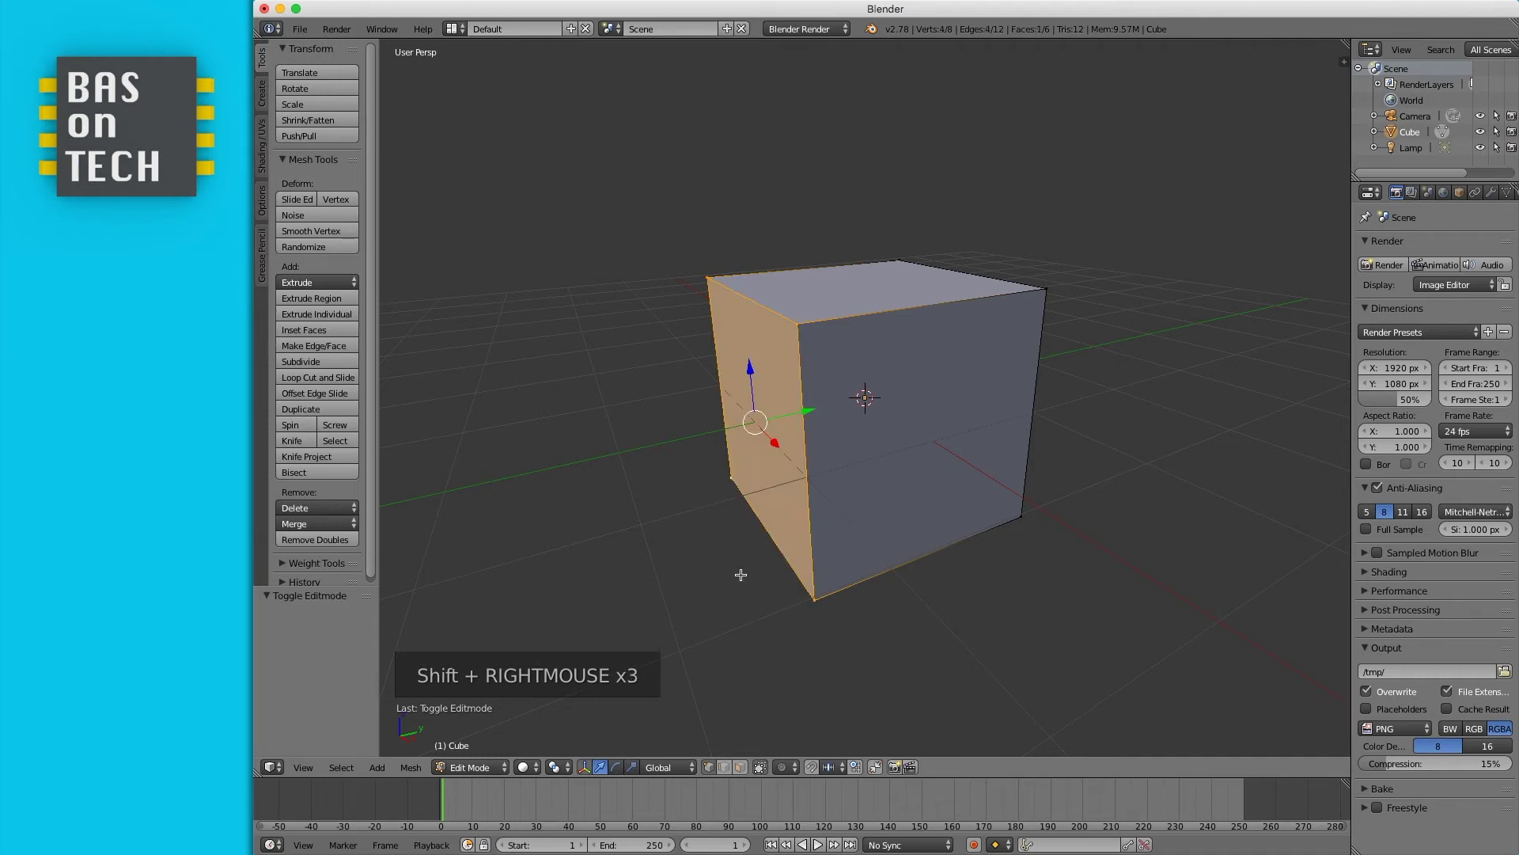
- Switch to edge selection and select individual edges around the cube's large front face one at a time
left_click(726, 771)
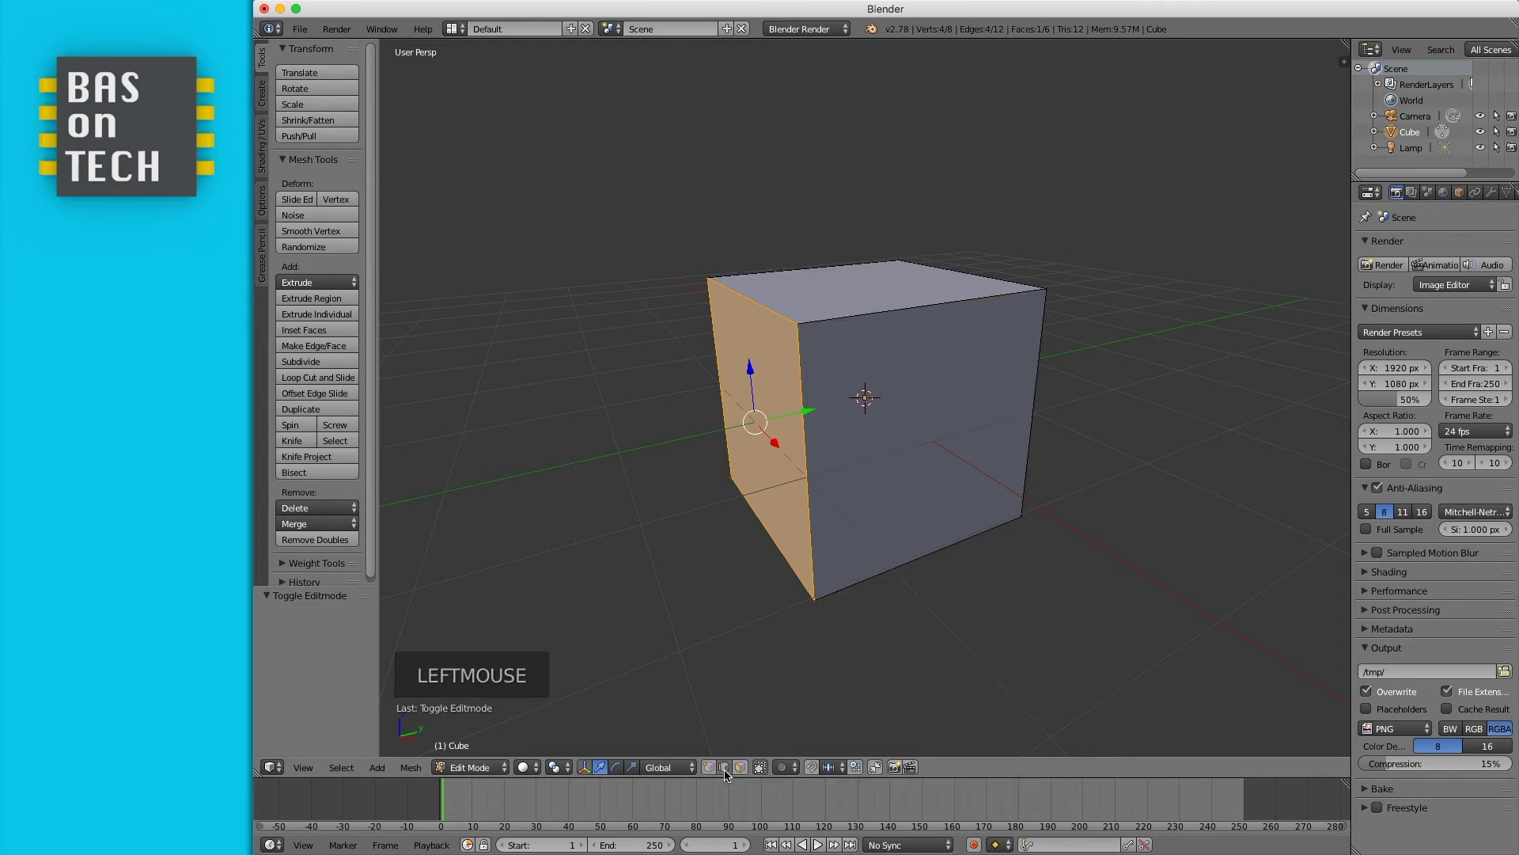
right_click(796, 325)
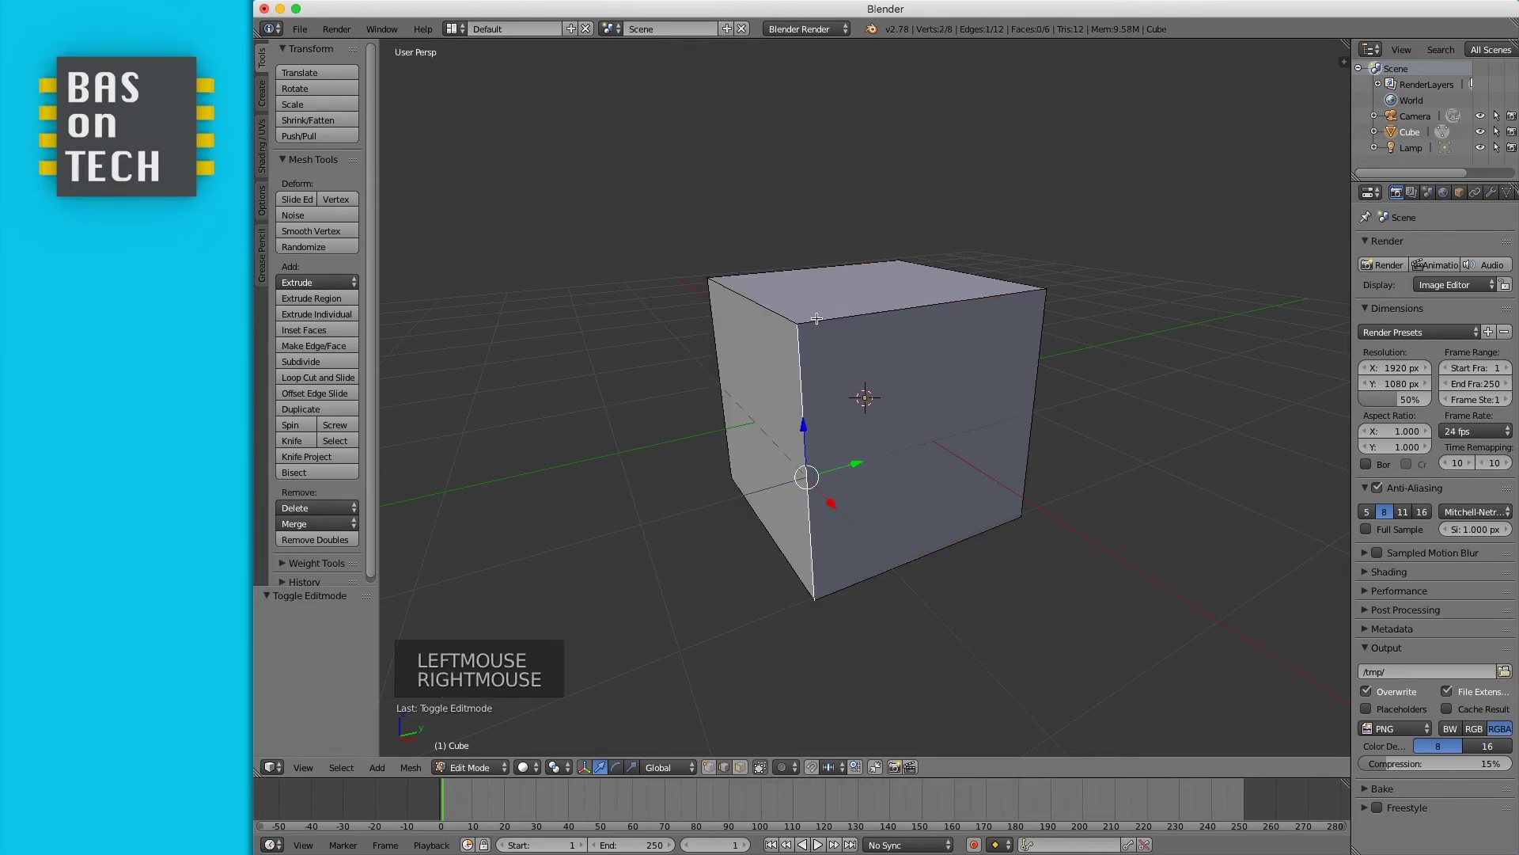
right_click(815, 318)
right_click(798, 324)
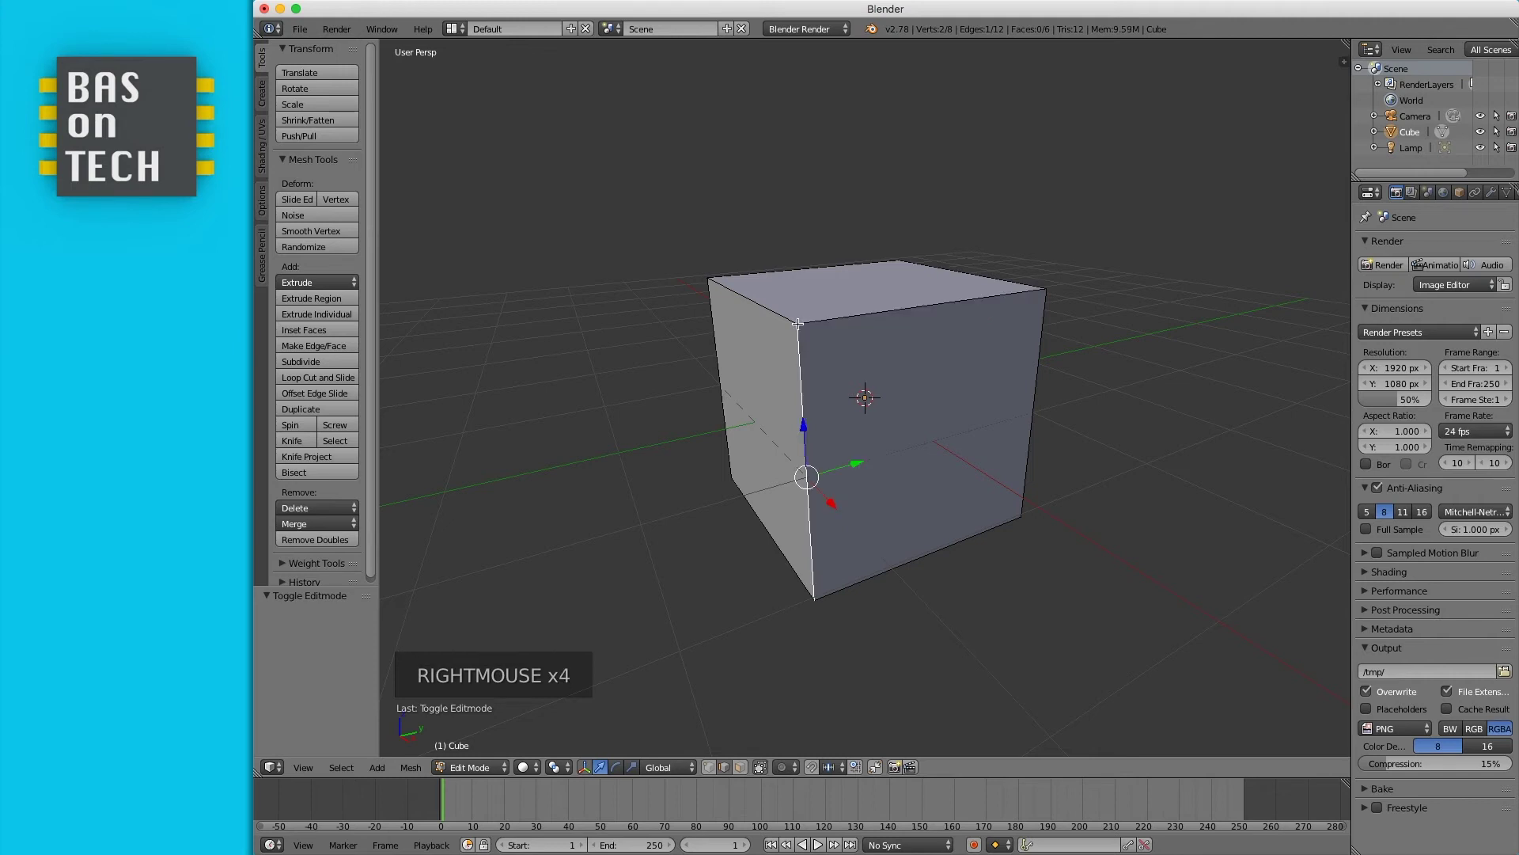
right_click(1012, 299)
right_click(1040, 357)
right_click(922, 554)
- Select all four edges of the large front face together, starting with the near vertical edge
right_click(806, 492)
right_click(895, 310, "shift")
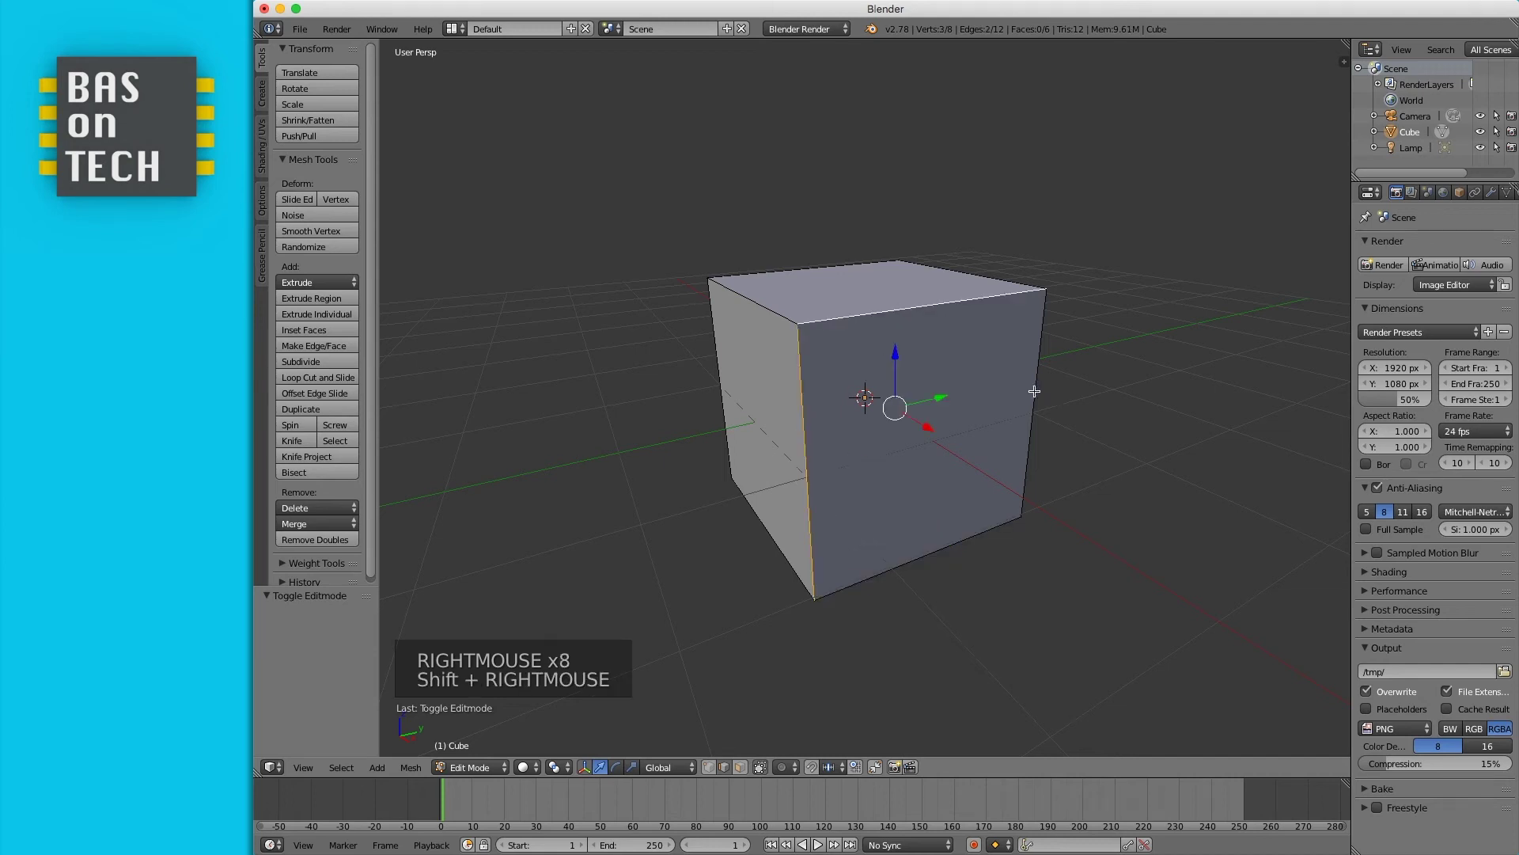
right_click(1034, 390, "shift")
right_click(936, 546, "shift")
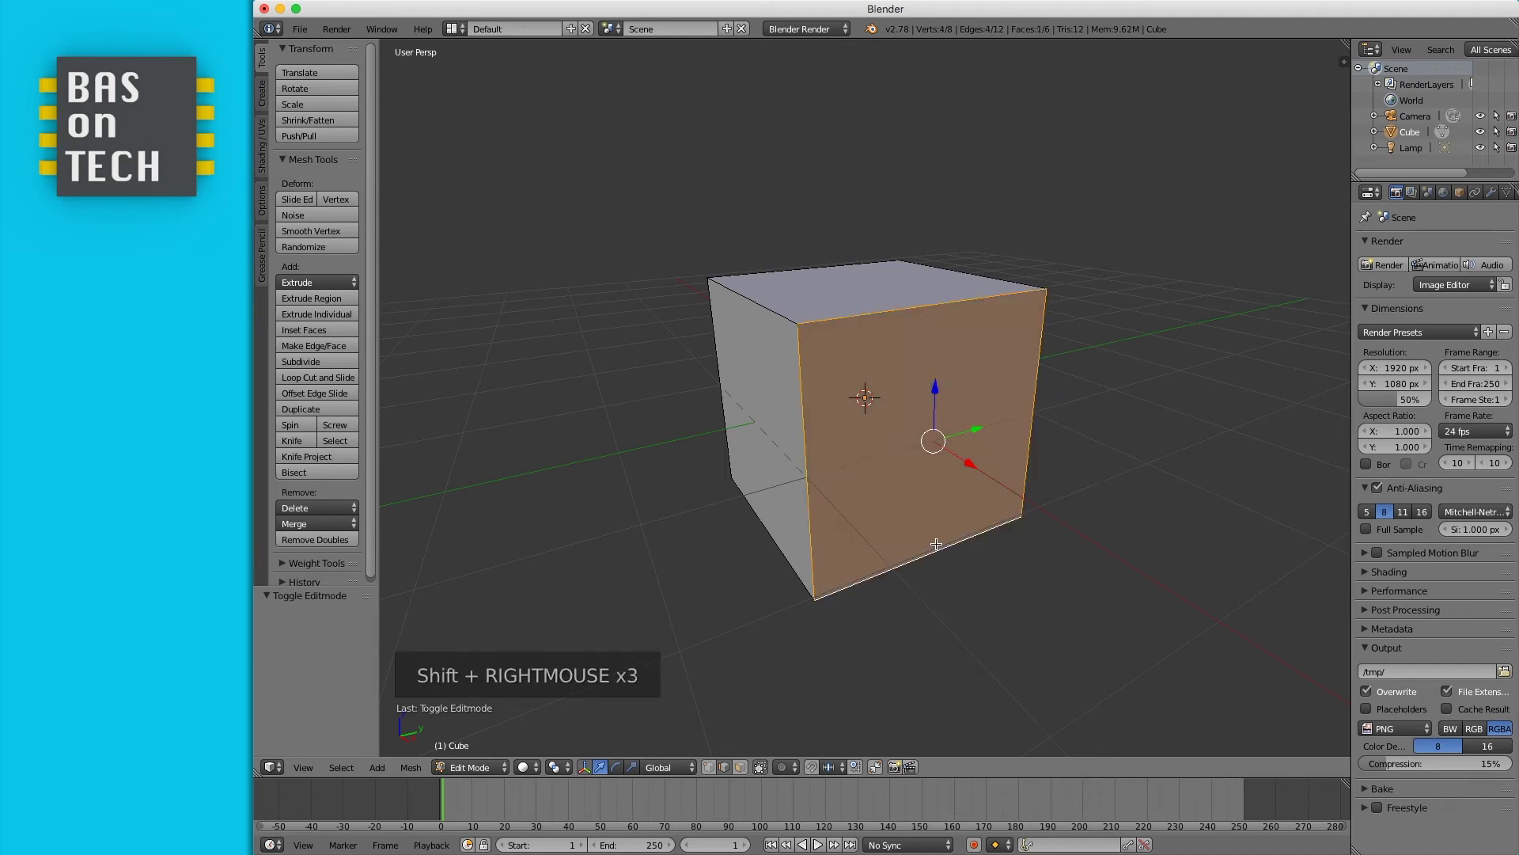
- Switch to face selection and select the cube's side, top and front faces one at a time, ending on the front face
left_click(740, 768)
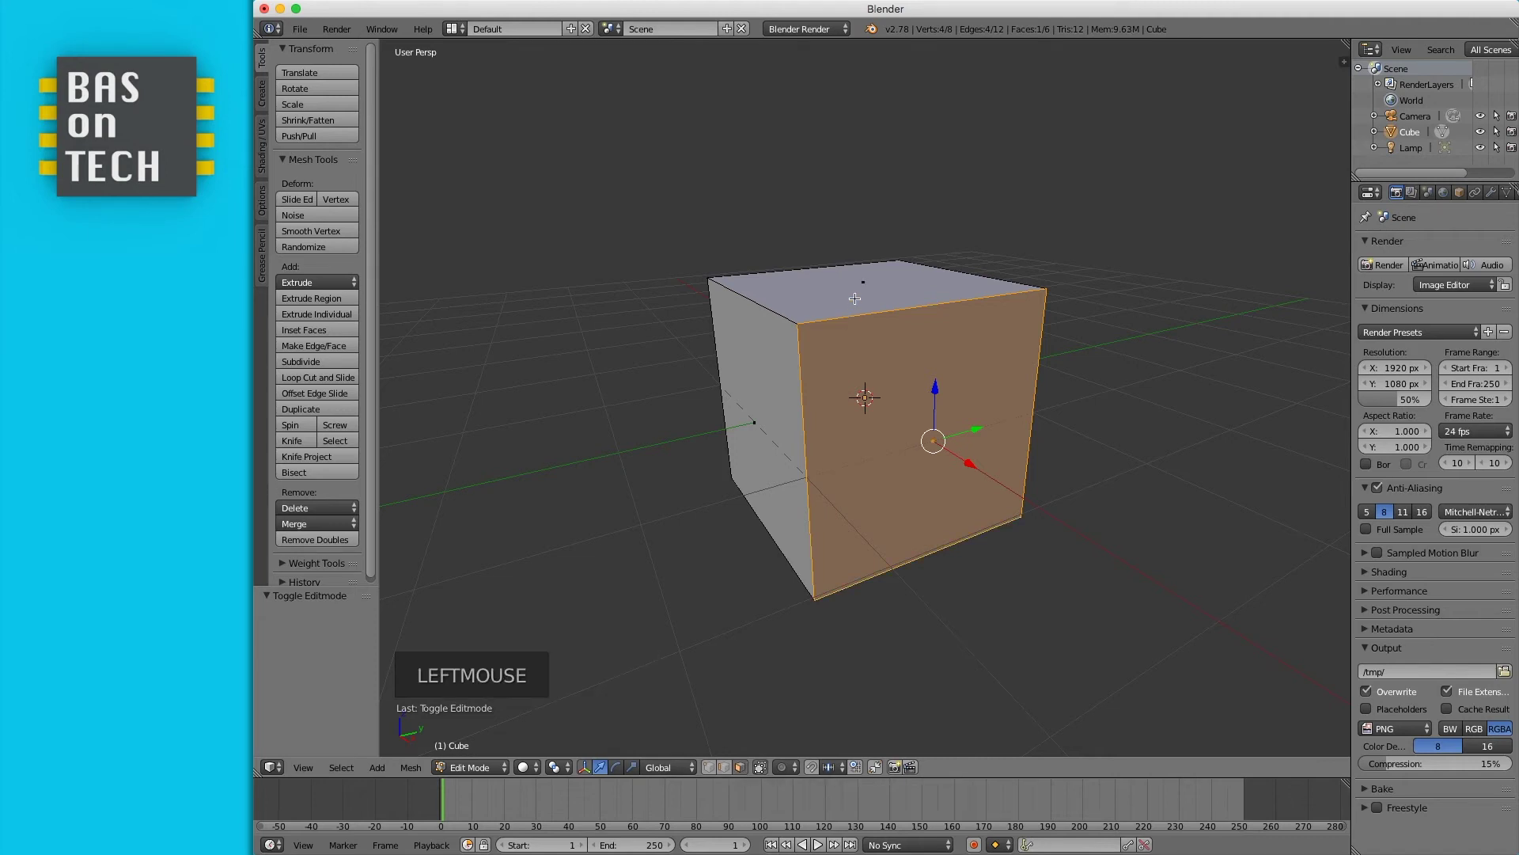
right_click(757, 421)
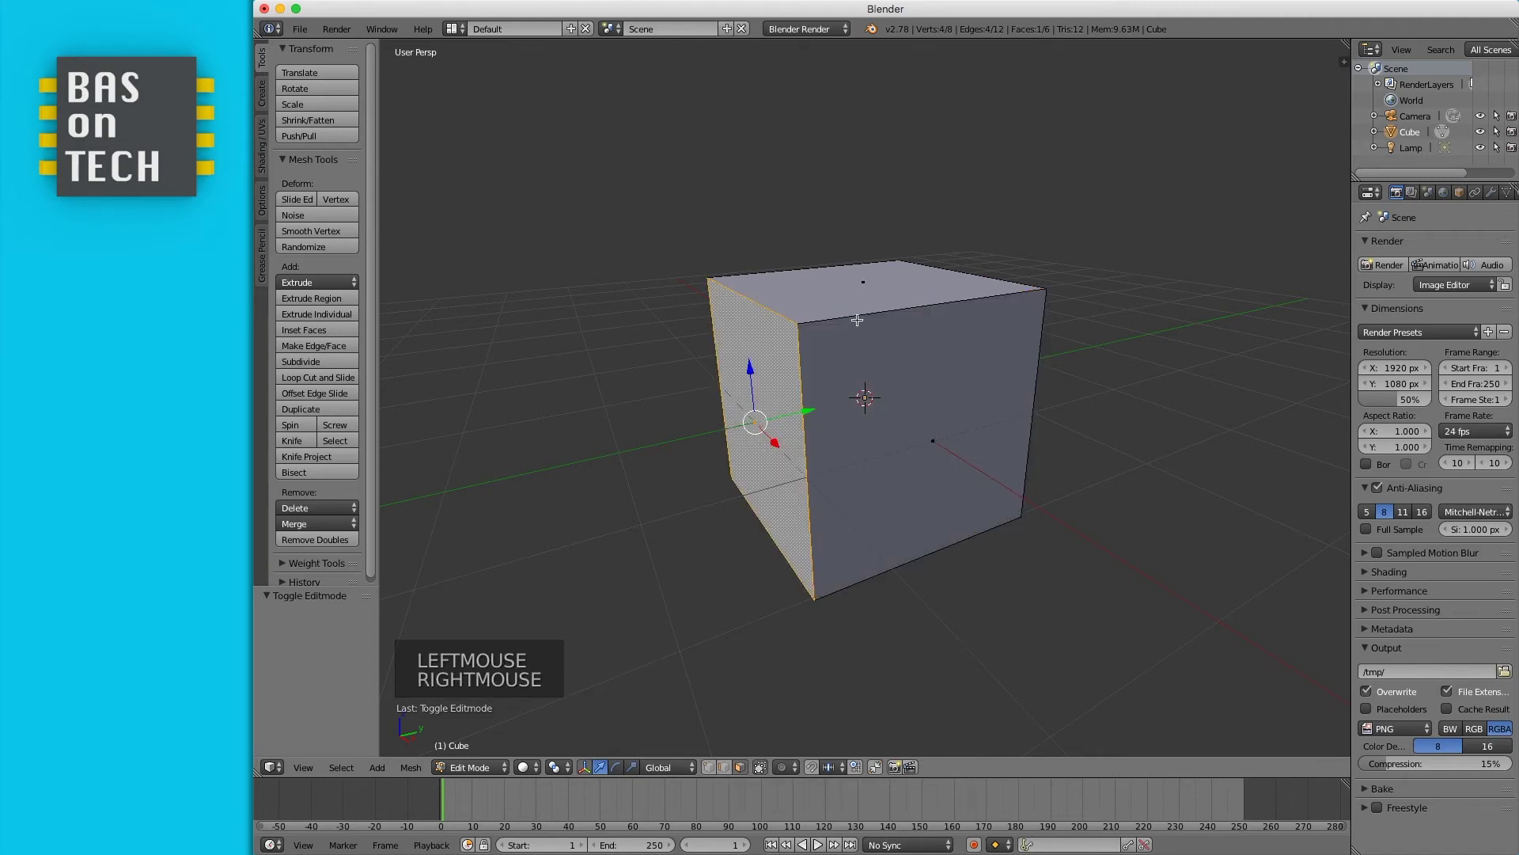
right_click(864, 282)
right_click(932, 441)
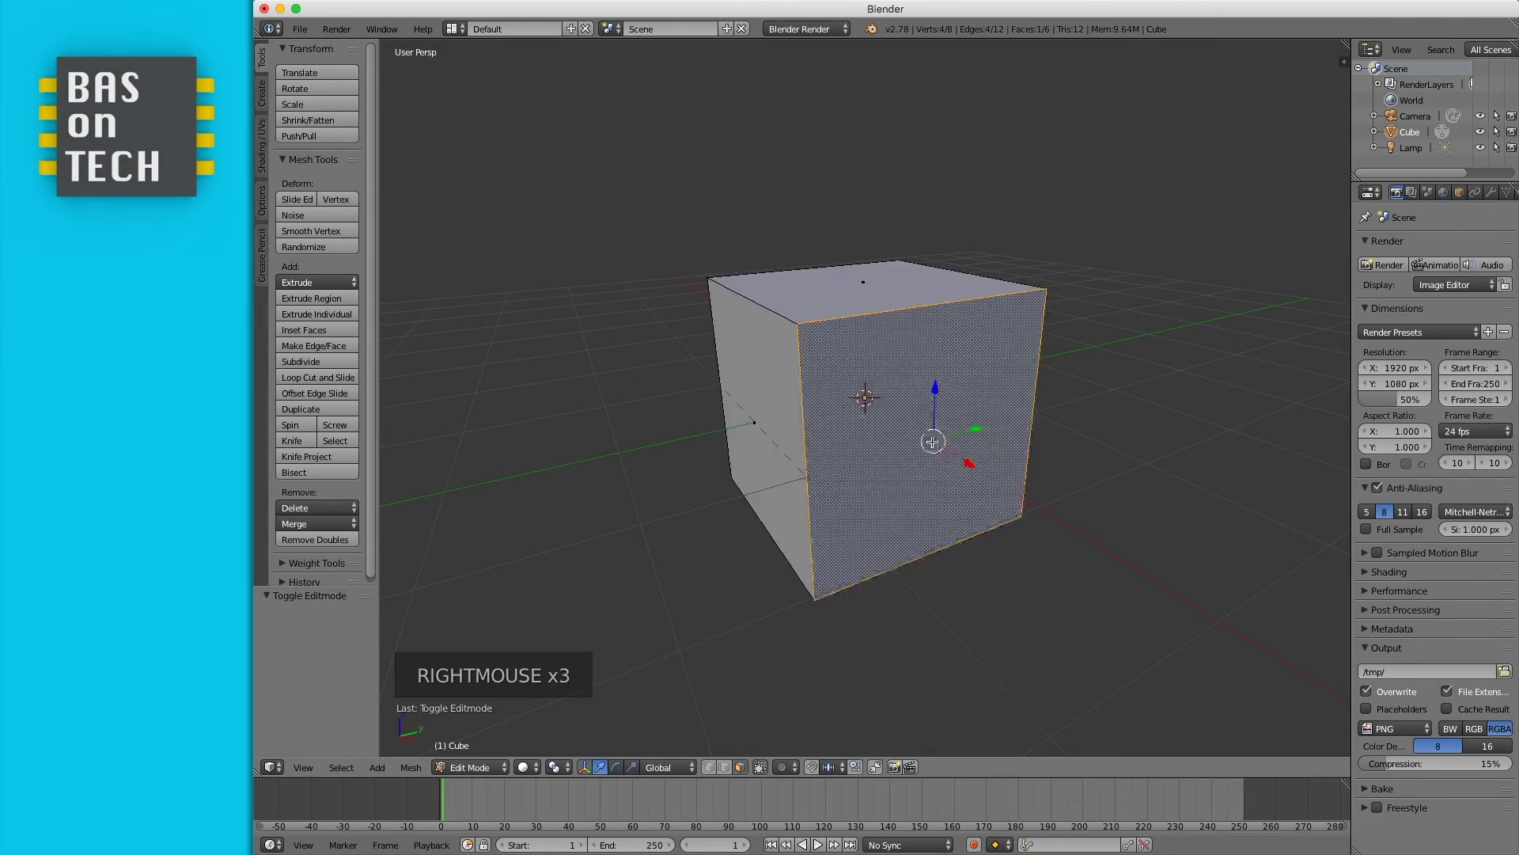
right_click(764, 439)
right_click(848, 285)
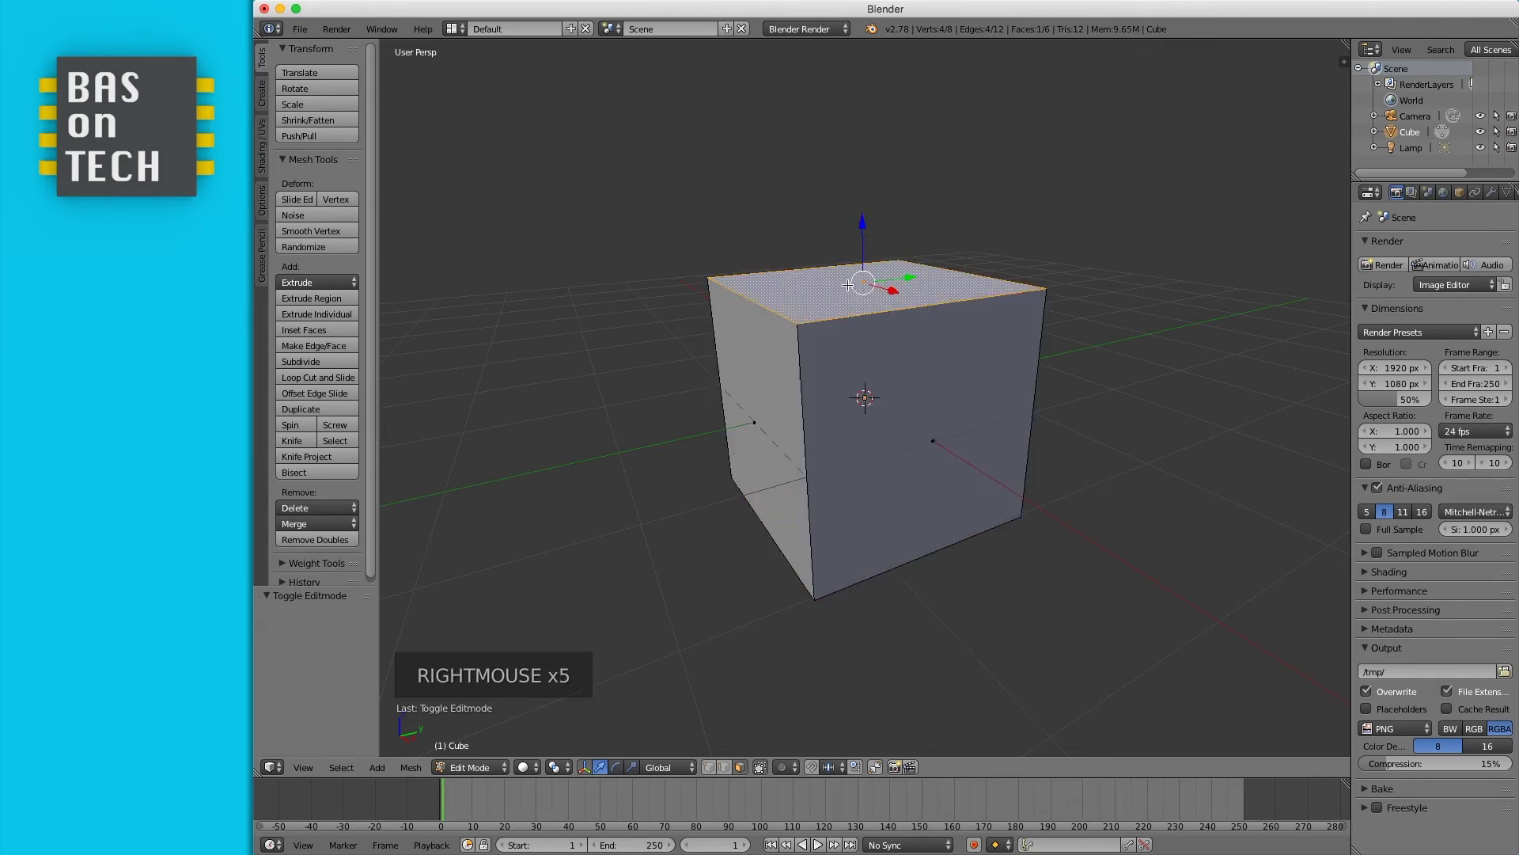
right_click(940, 449)
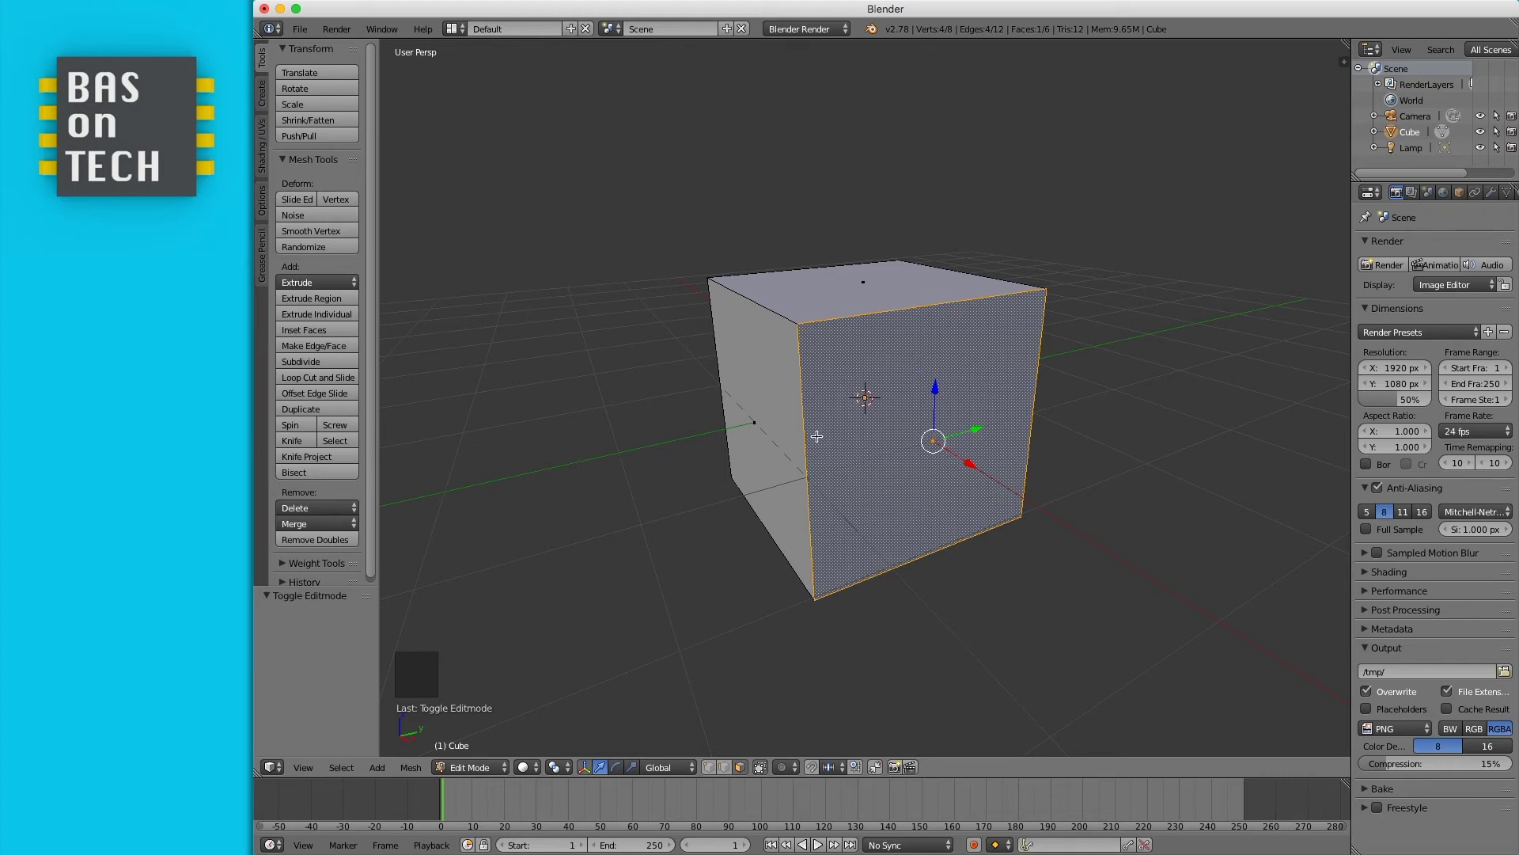
- Switch to vertex selection, select the cube's near upper corner vertex, and try moving it freely, cancelling the move
left_click(711, 771)
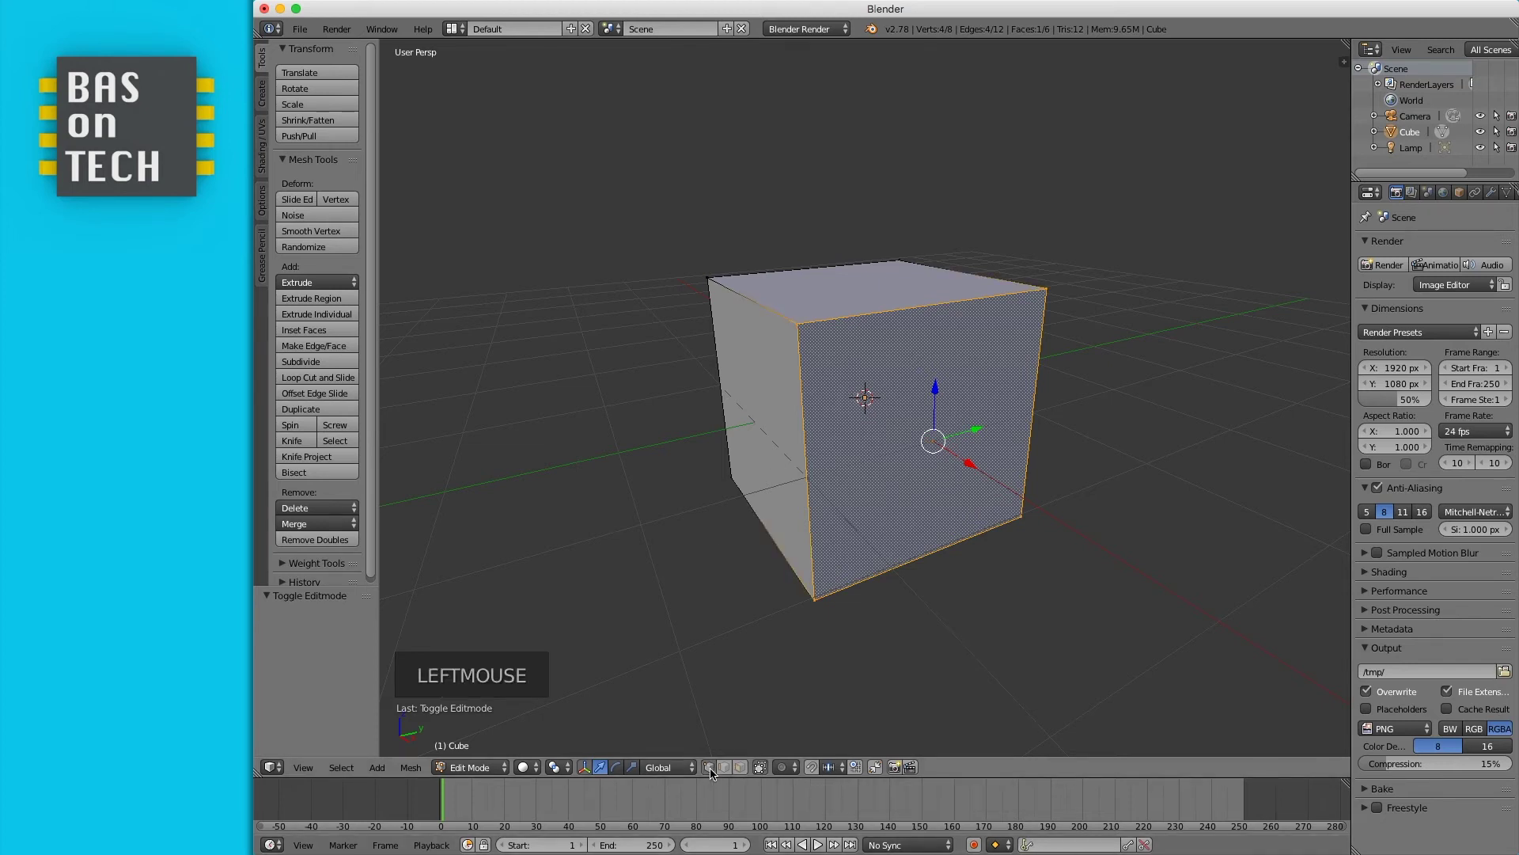
right_click(797, 325)
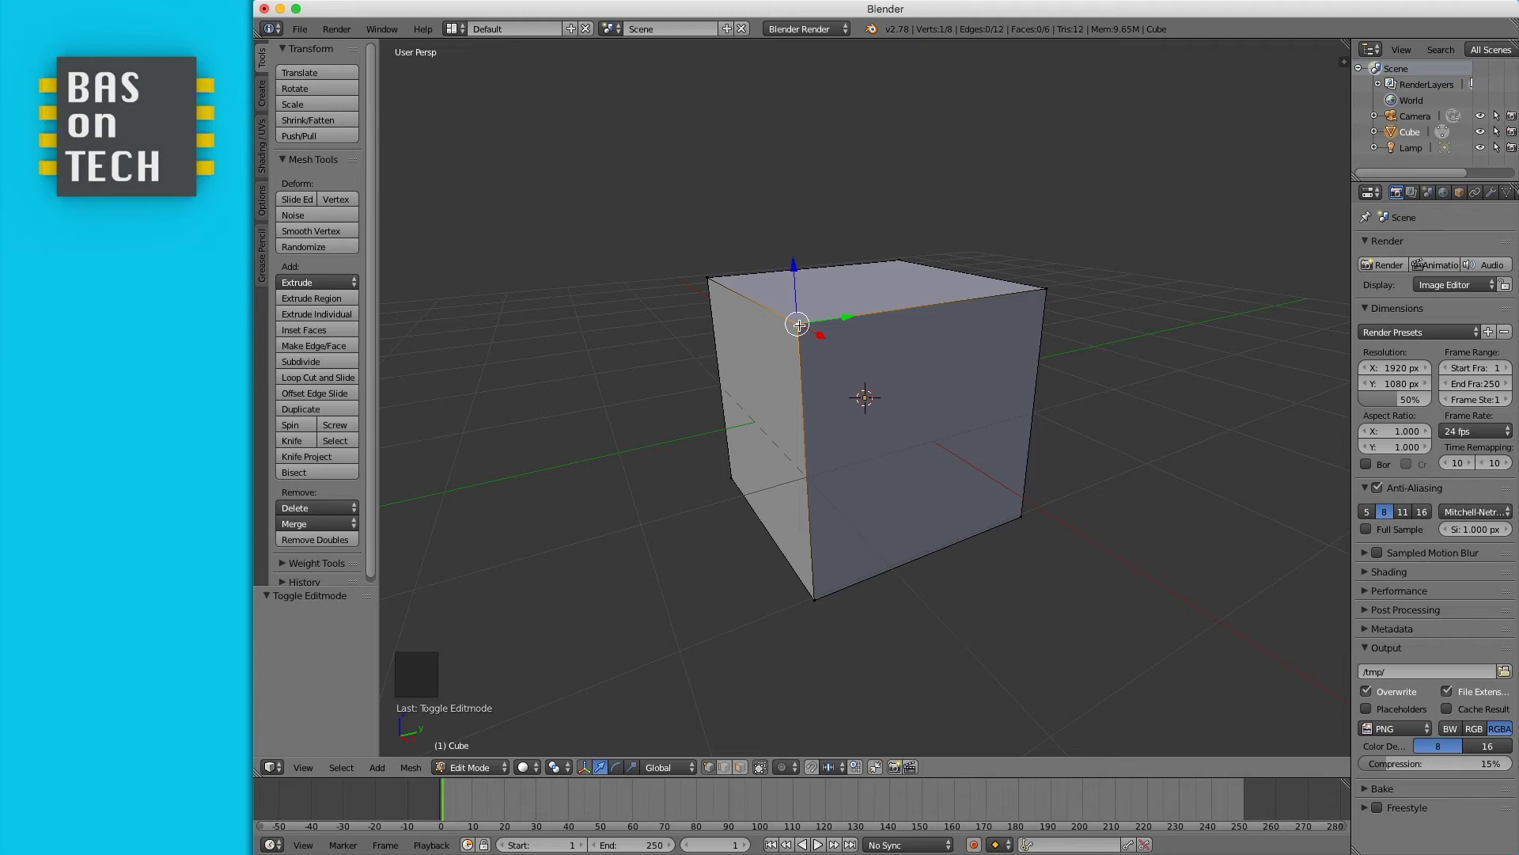
key("g")
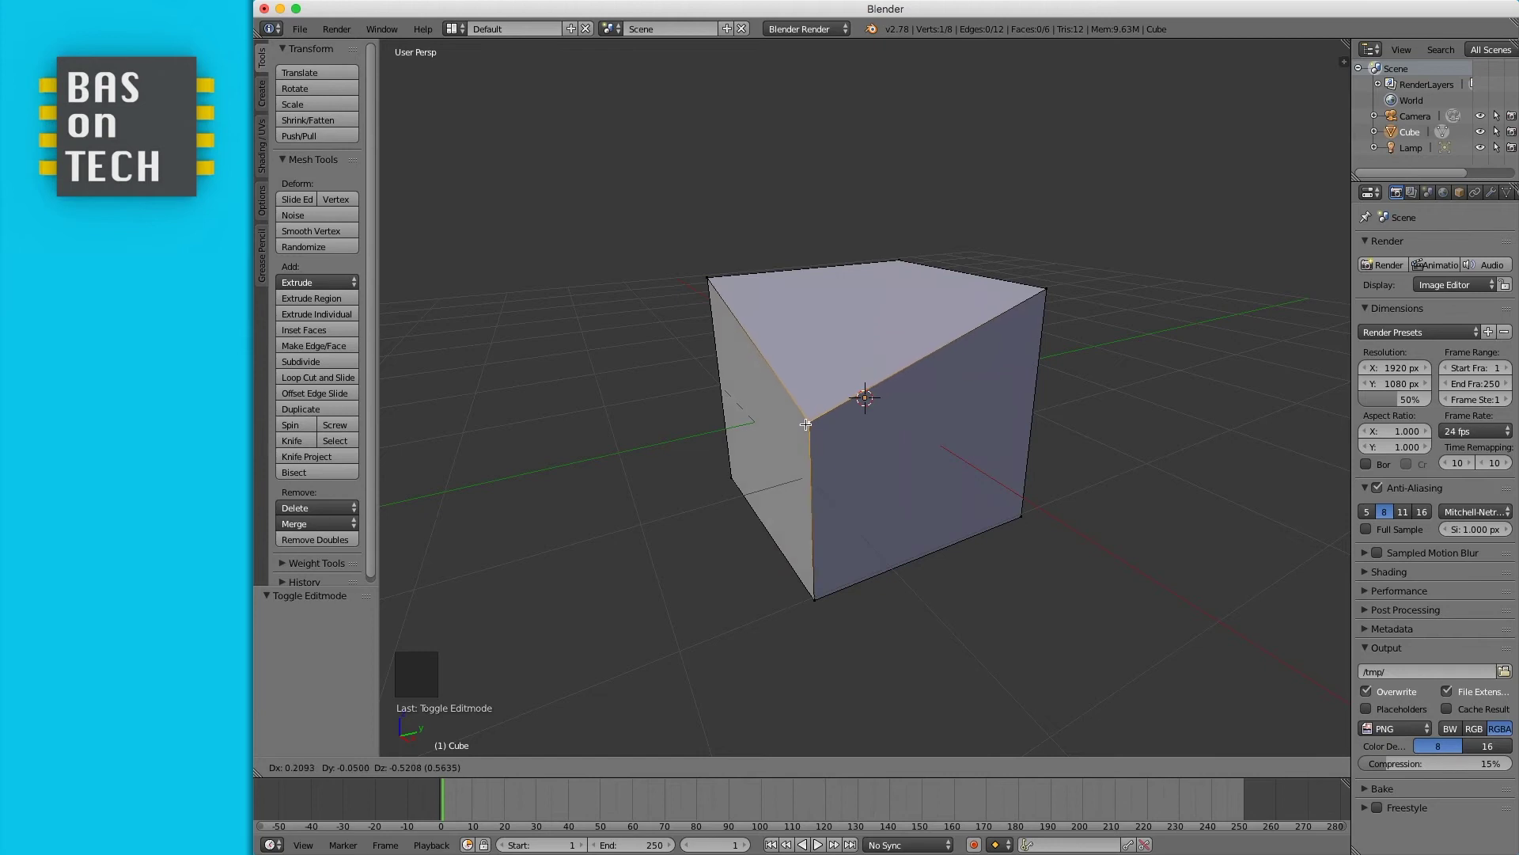
right_click(806, 424)
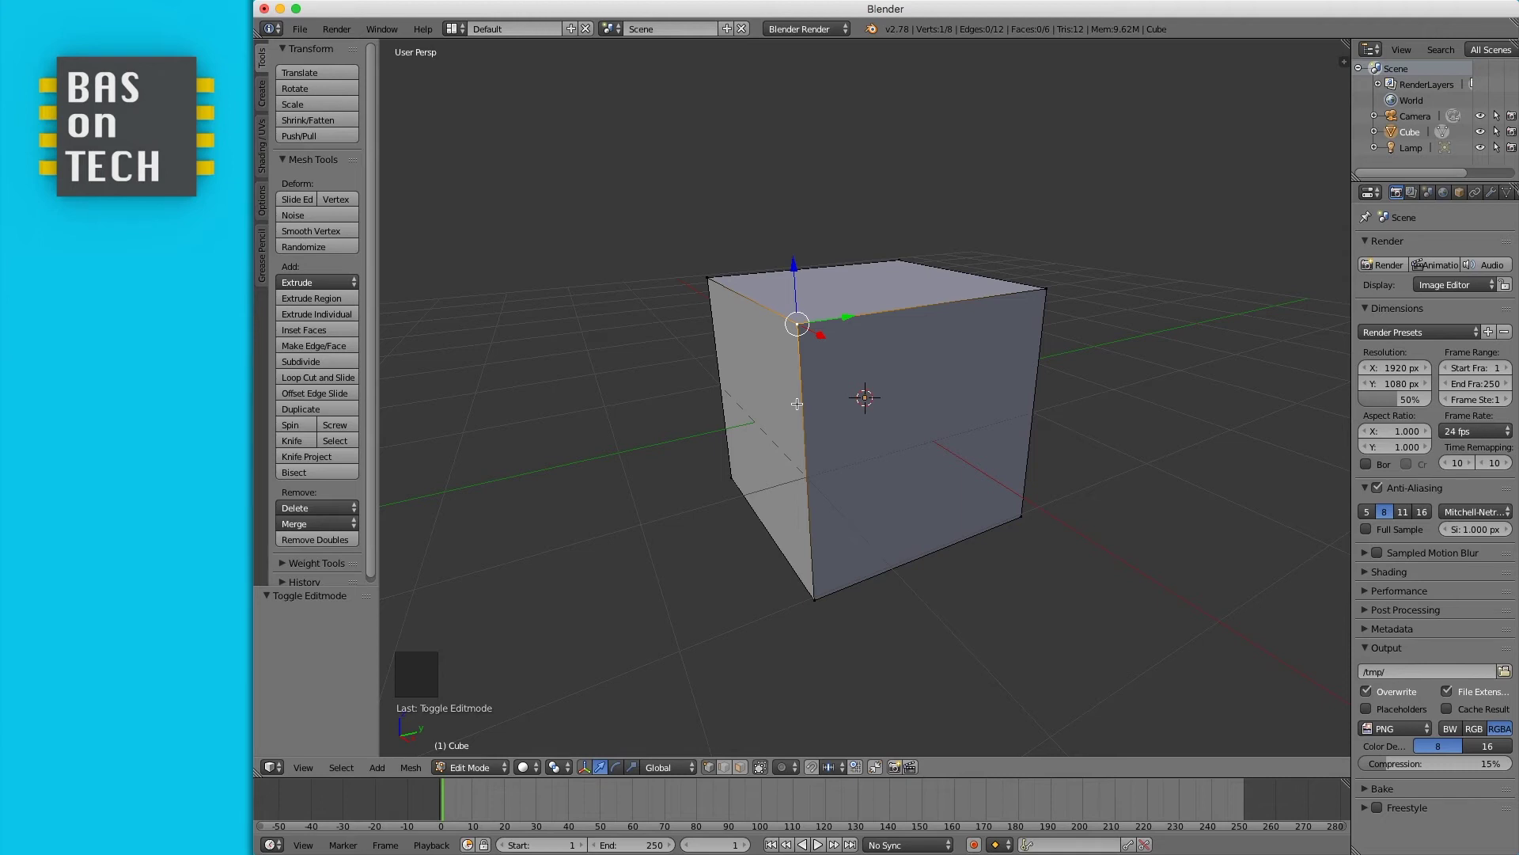
- Try moving the selected near upper corner vertex along the Z axis, and try rotating that single vertex
key("g")
key("z")
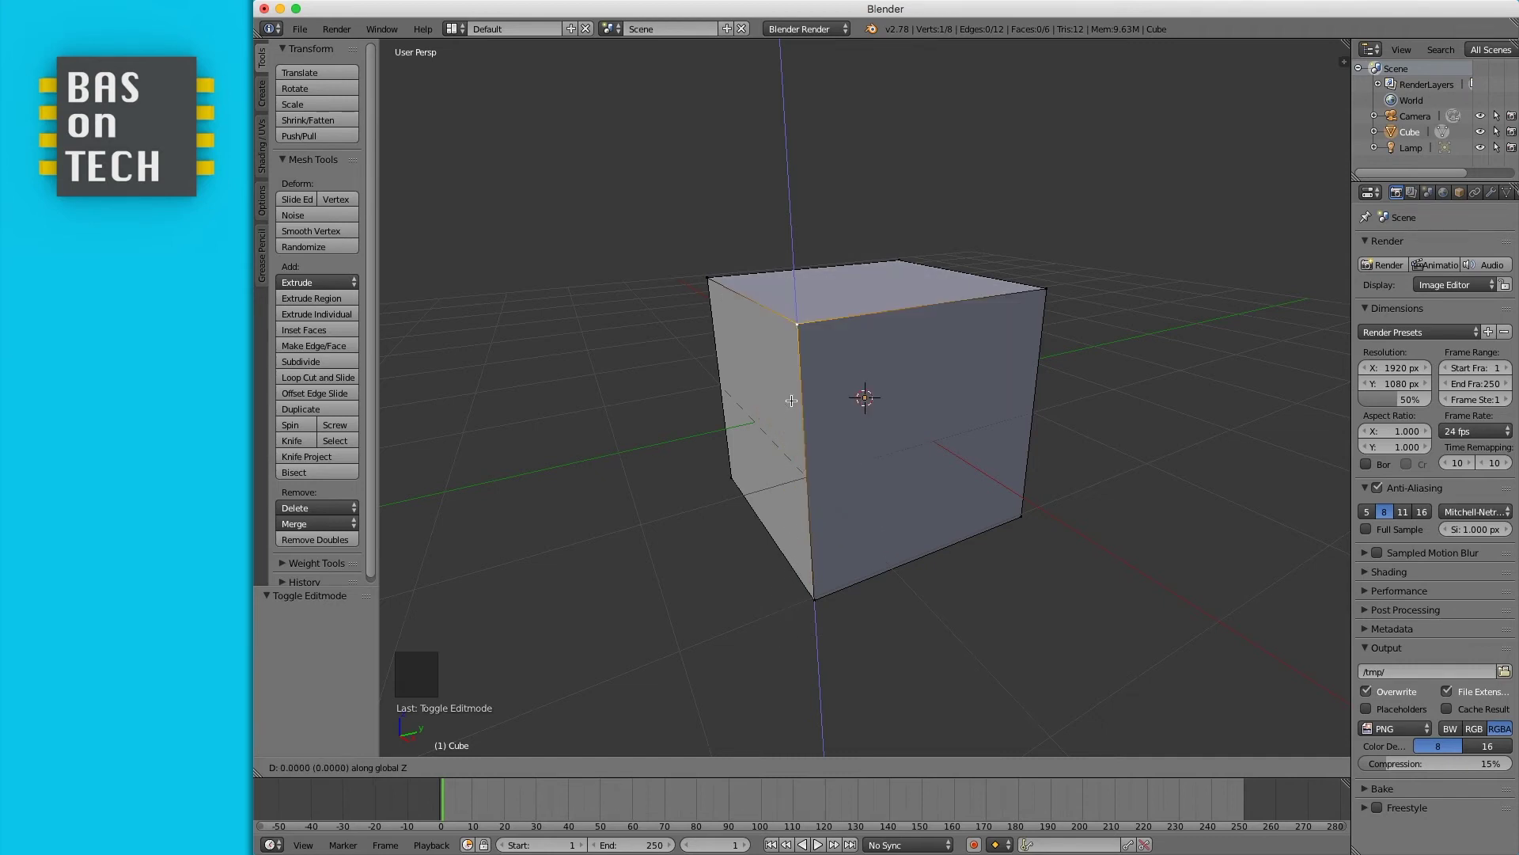
left_click(791, 396)
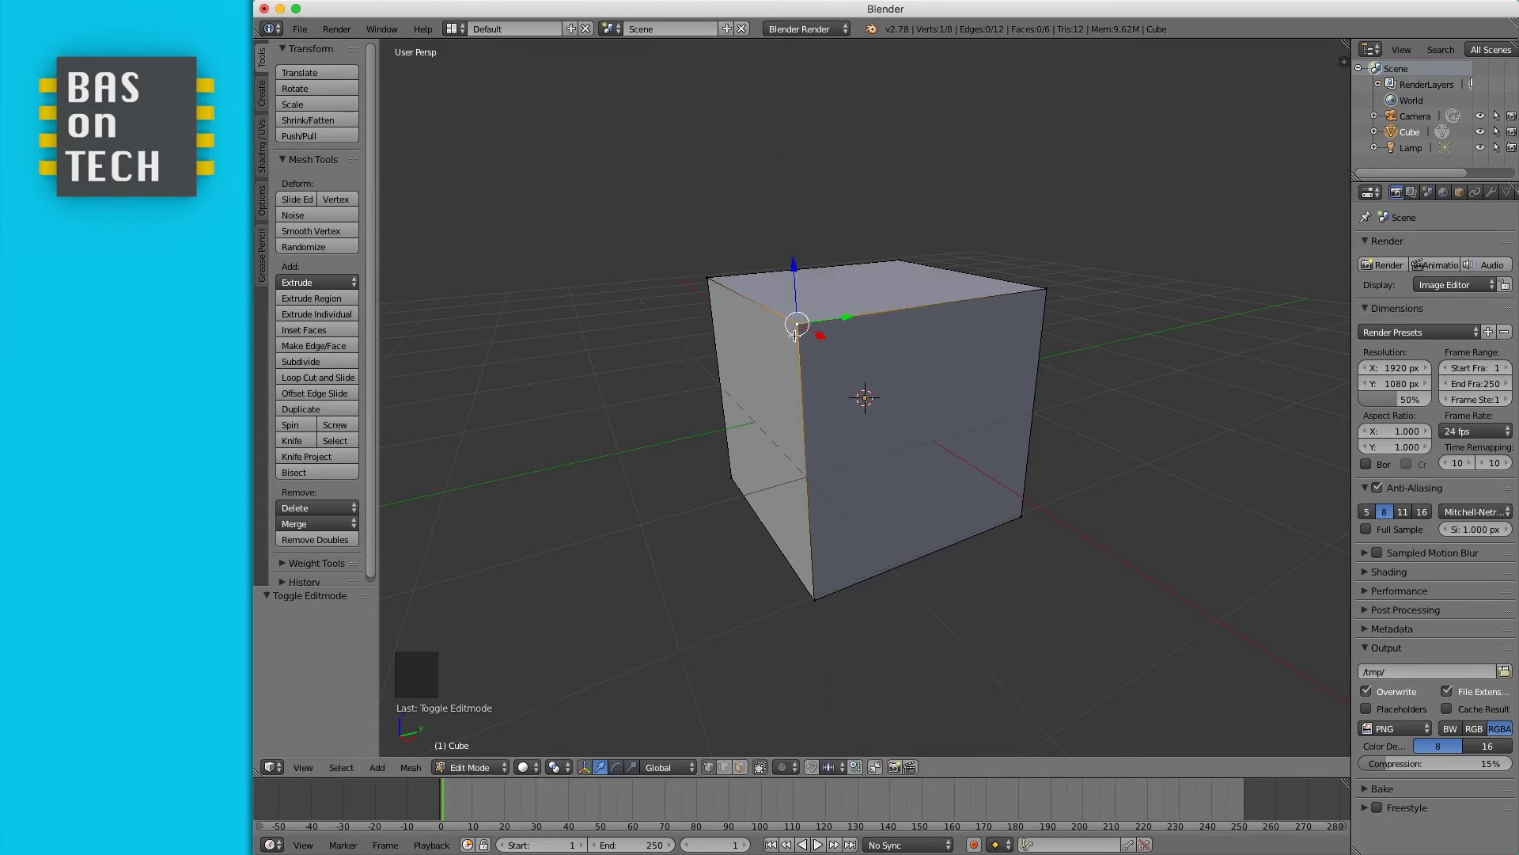
key("r")
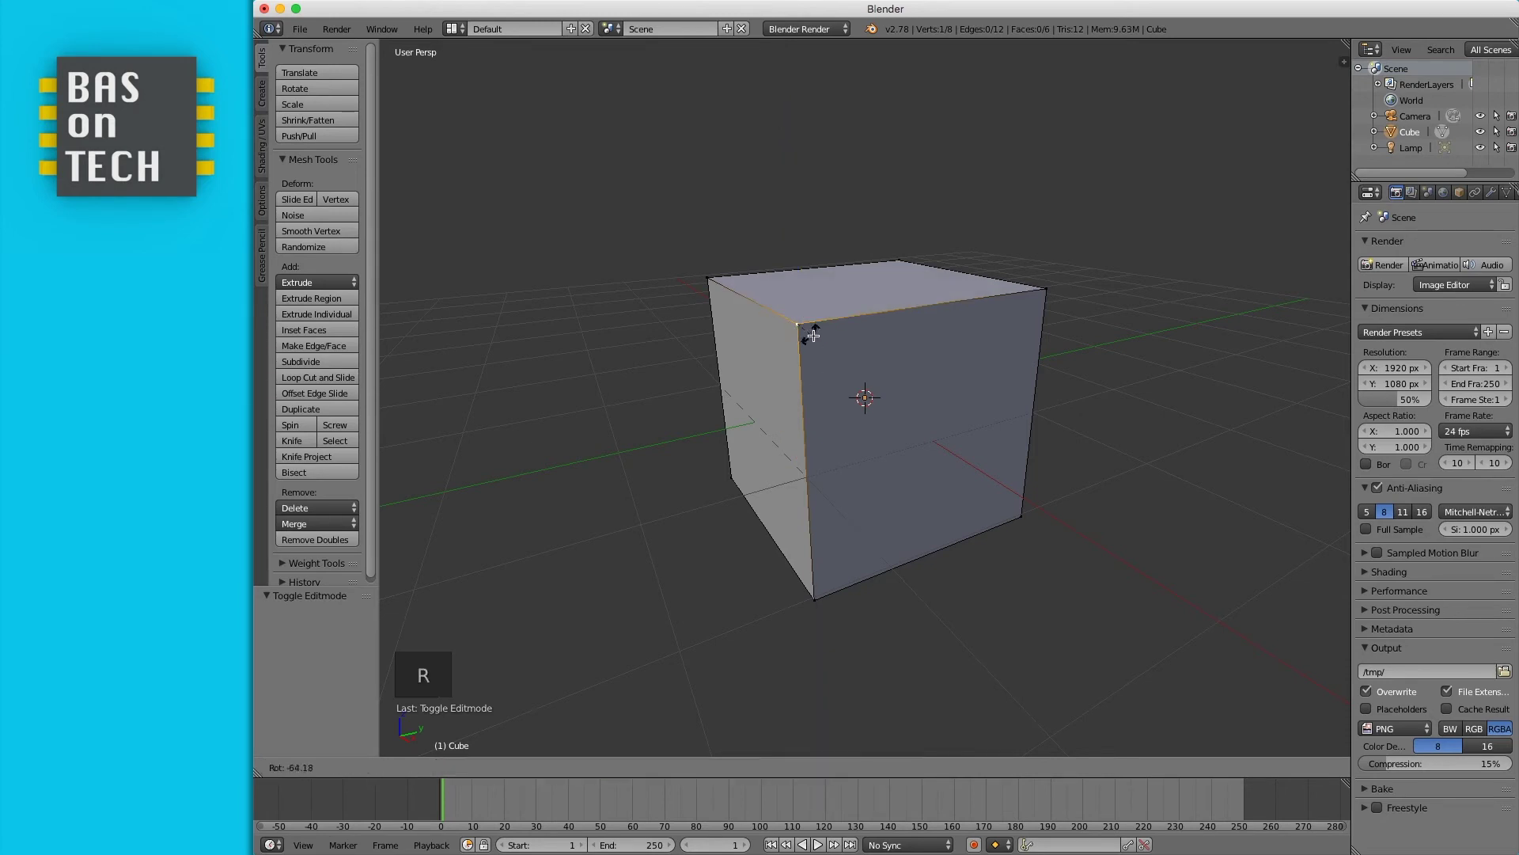
right_click(807, 433)
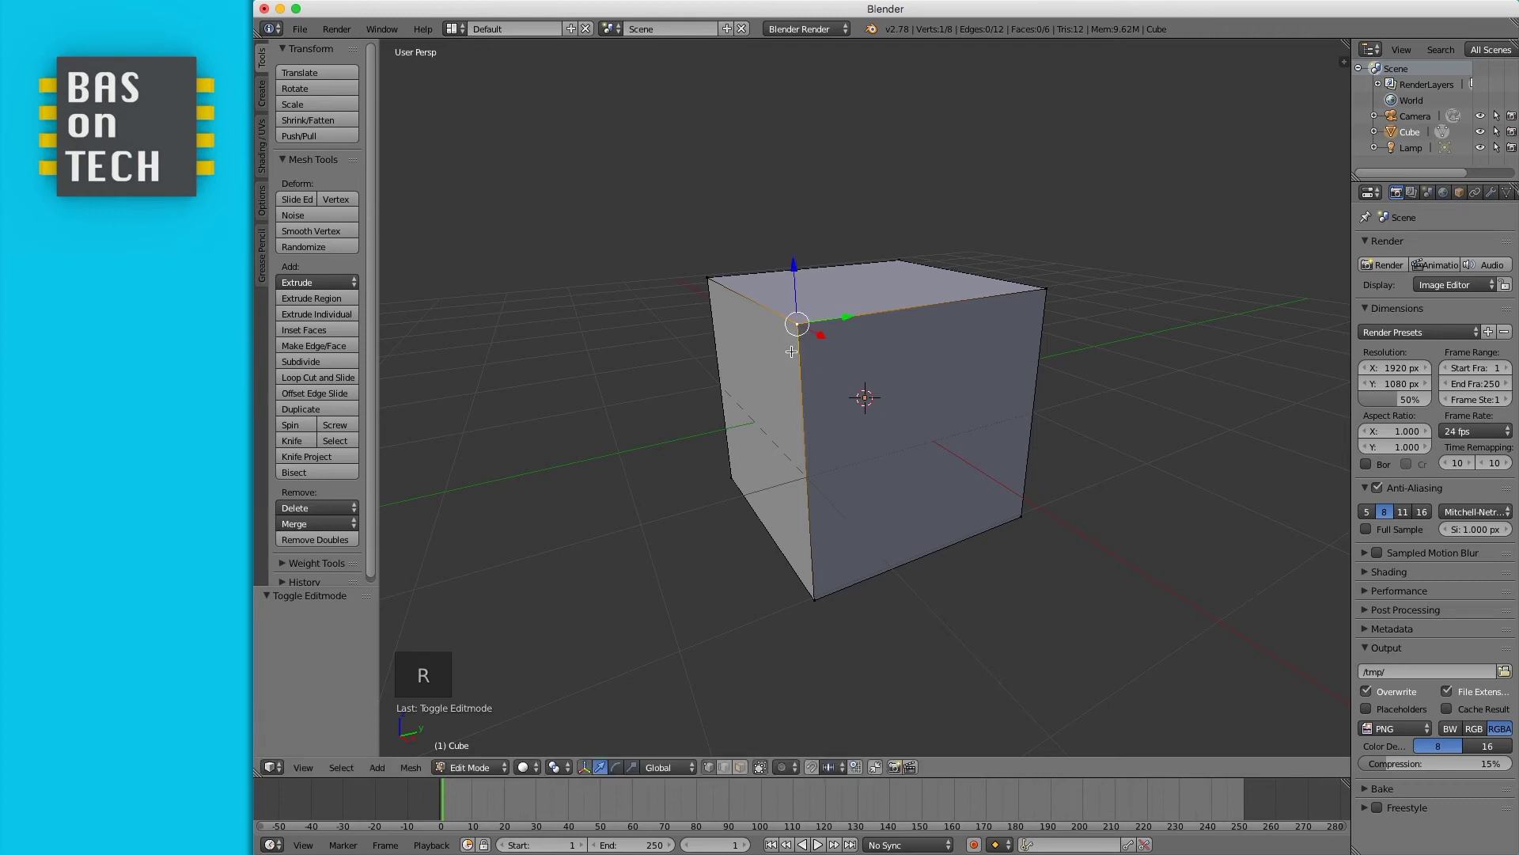
- Add the other upper corner vertex of the large front face to the selection and try rotating and scaling the pair
right_click(1047, 291, "shift")
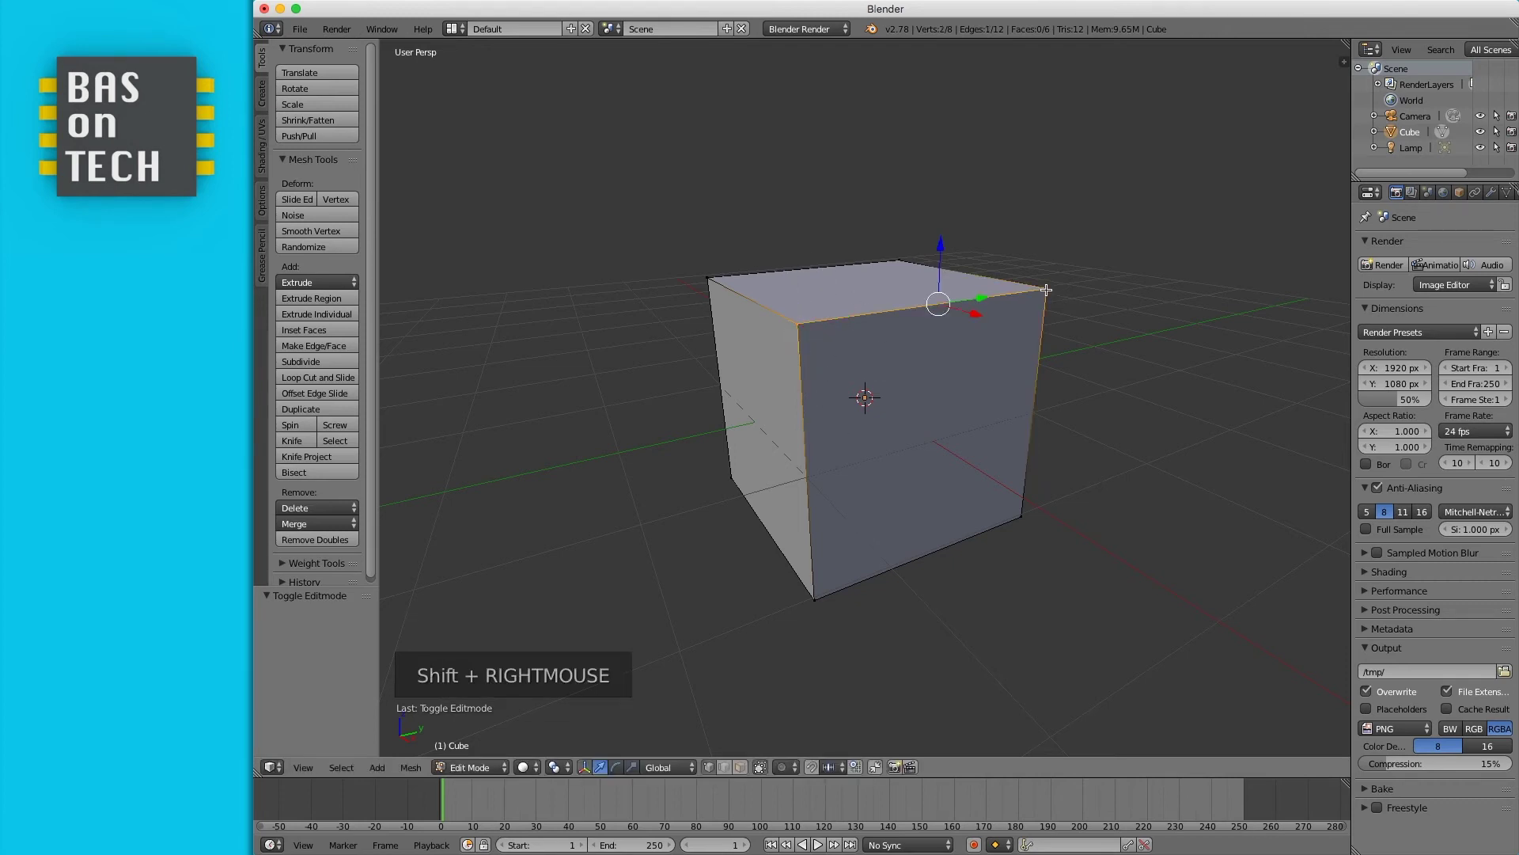
key("r")
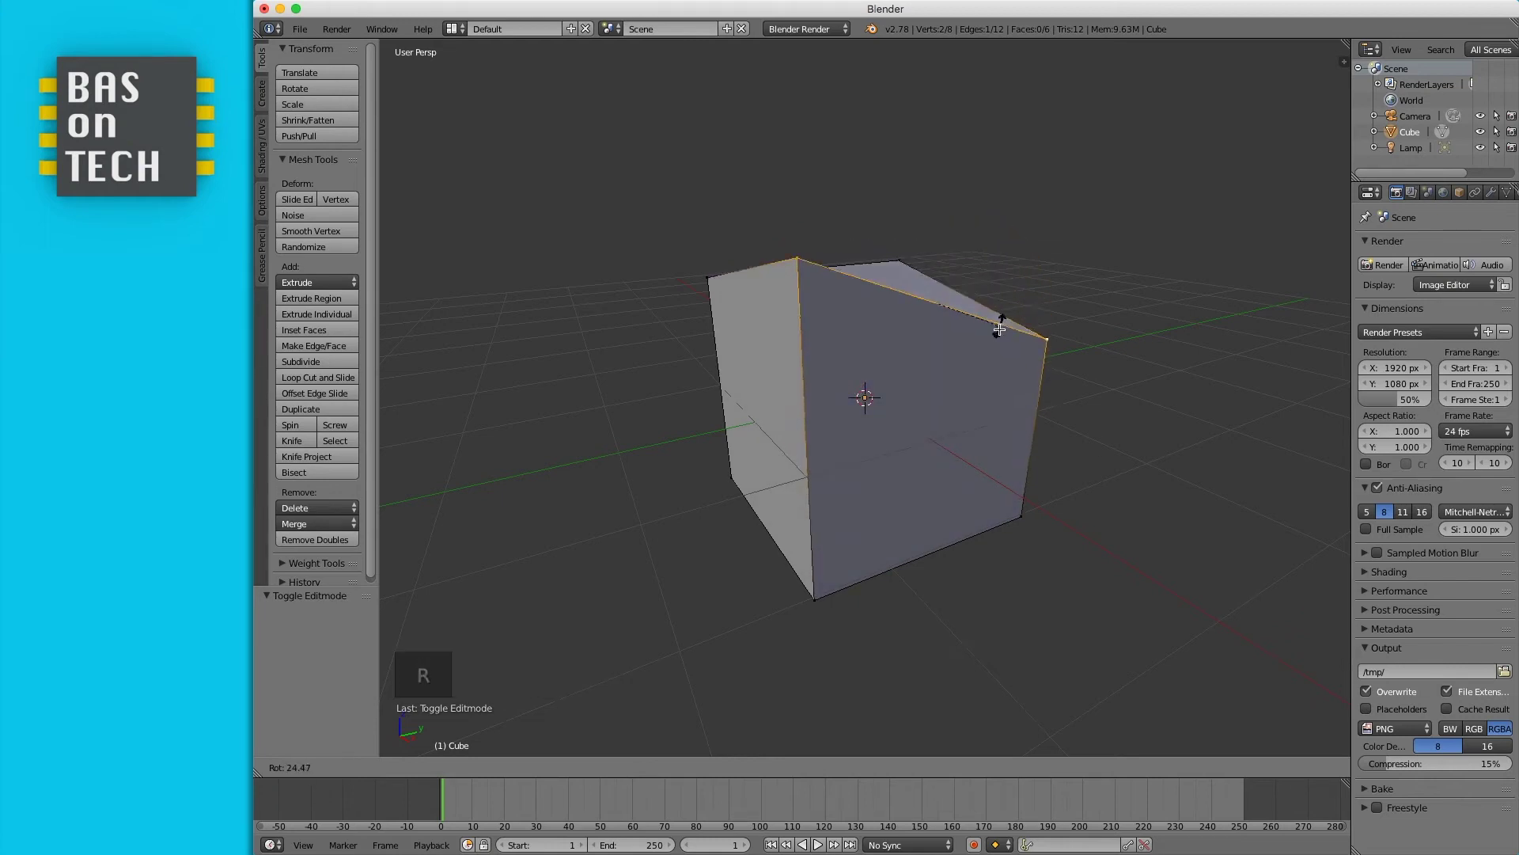
key("Escape")
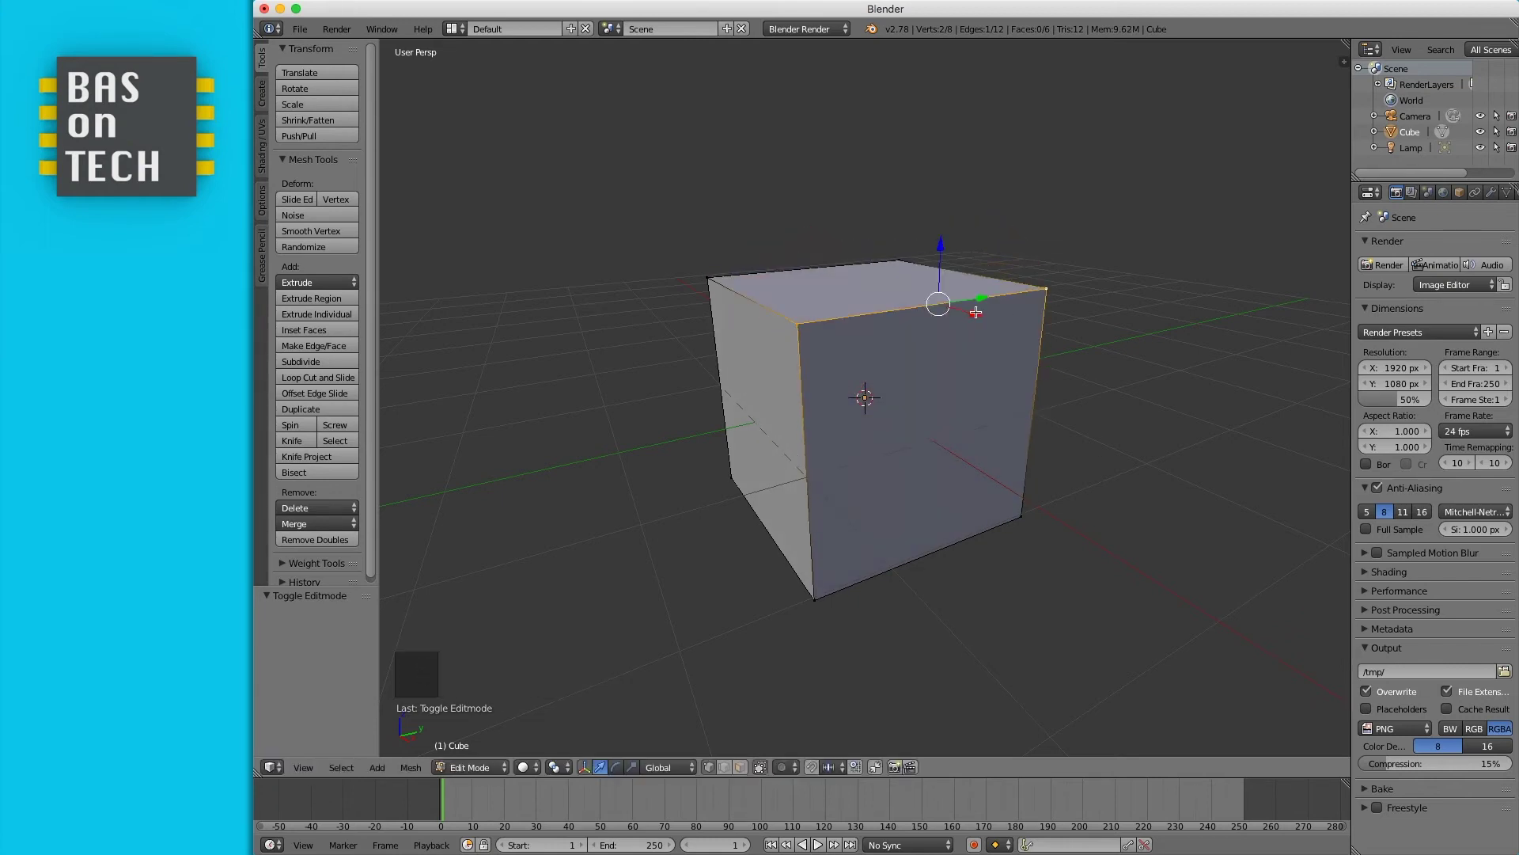
key("s")
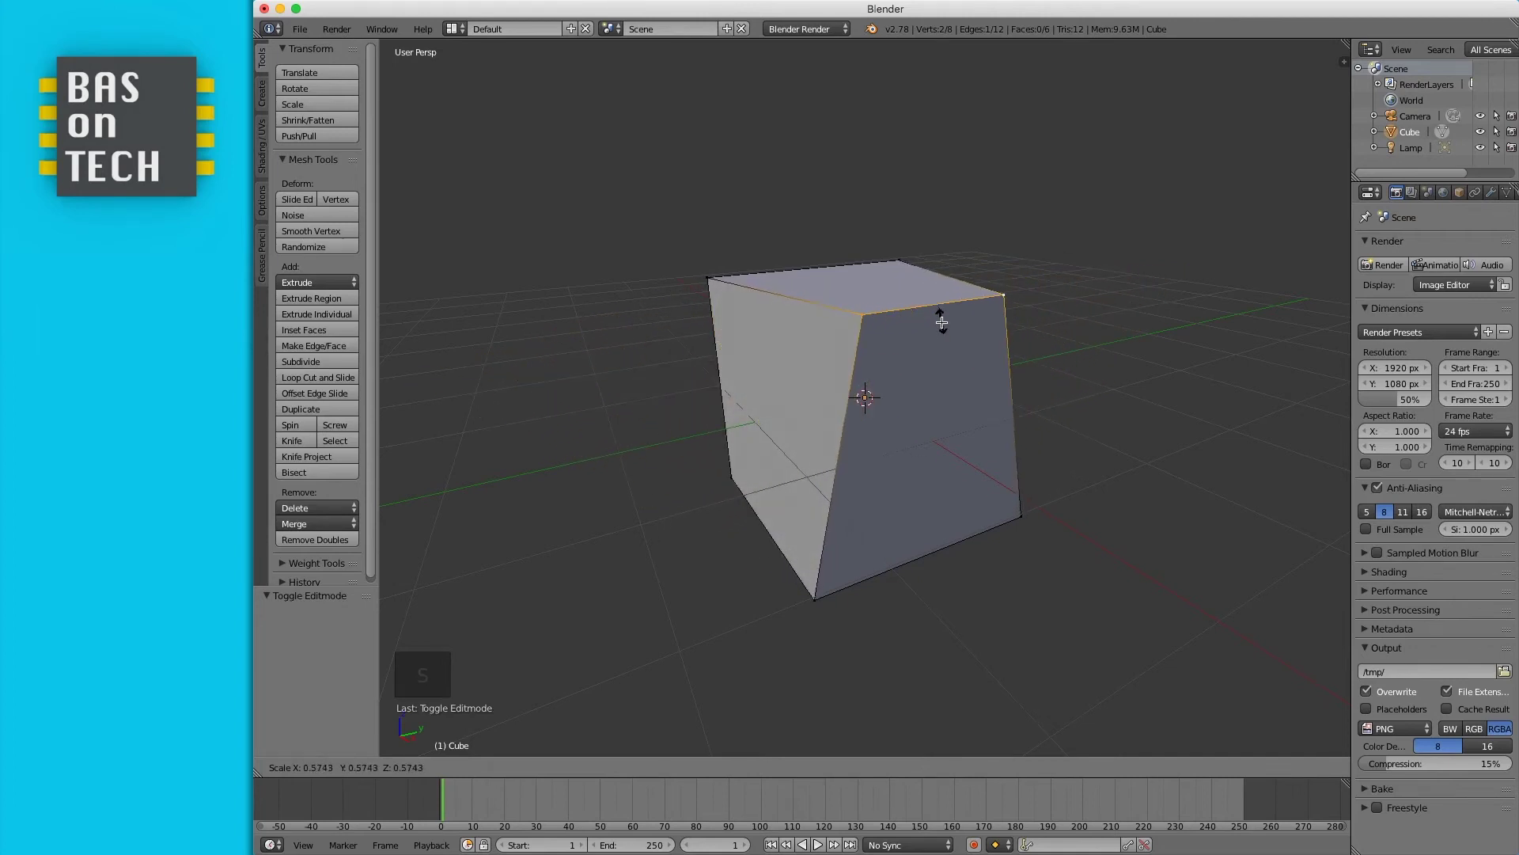
key("Escape")
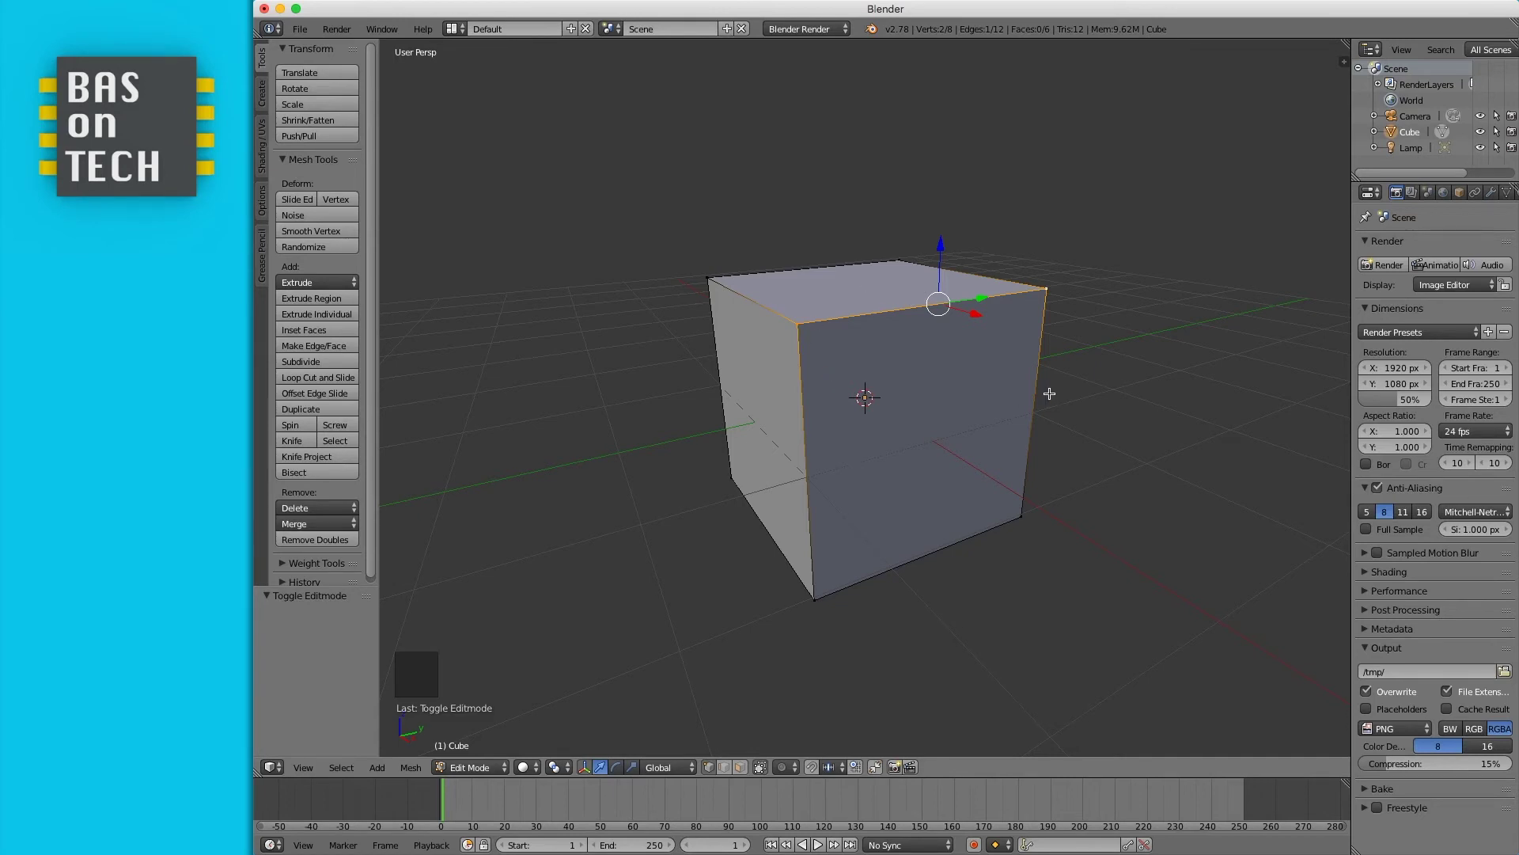
- Select a single lower corner vertex of the cube and view it from both sides, including through the solid faces
scroll(1097, 415, "right", 5)
scroll(1097, 414, "right", 3)
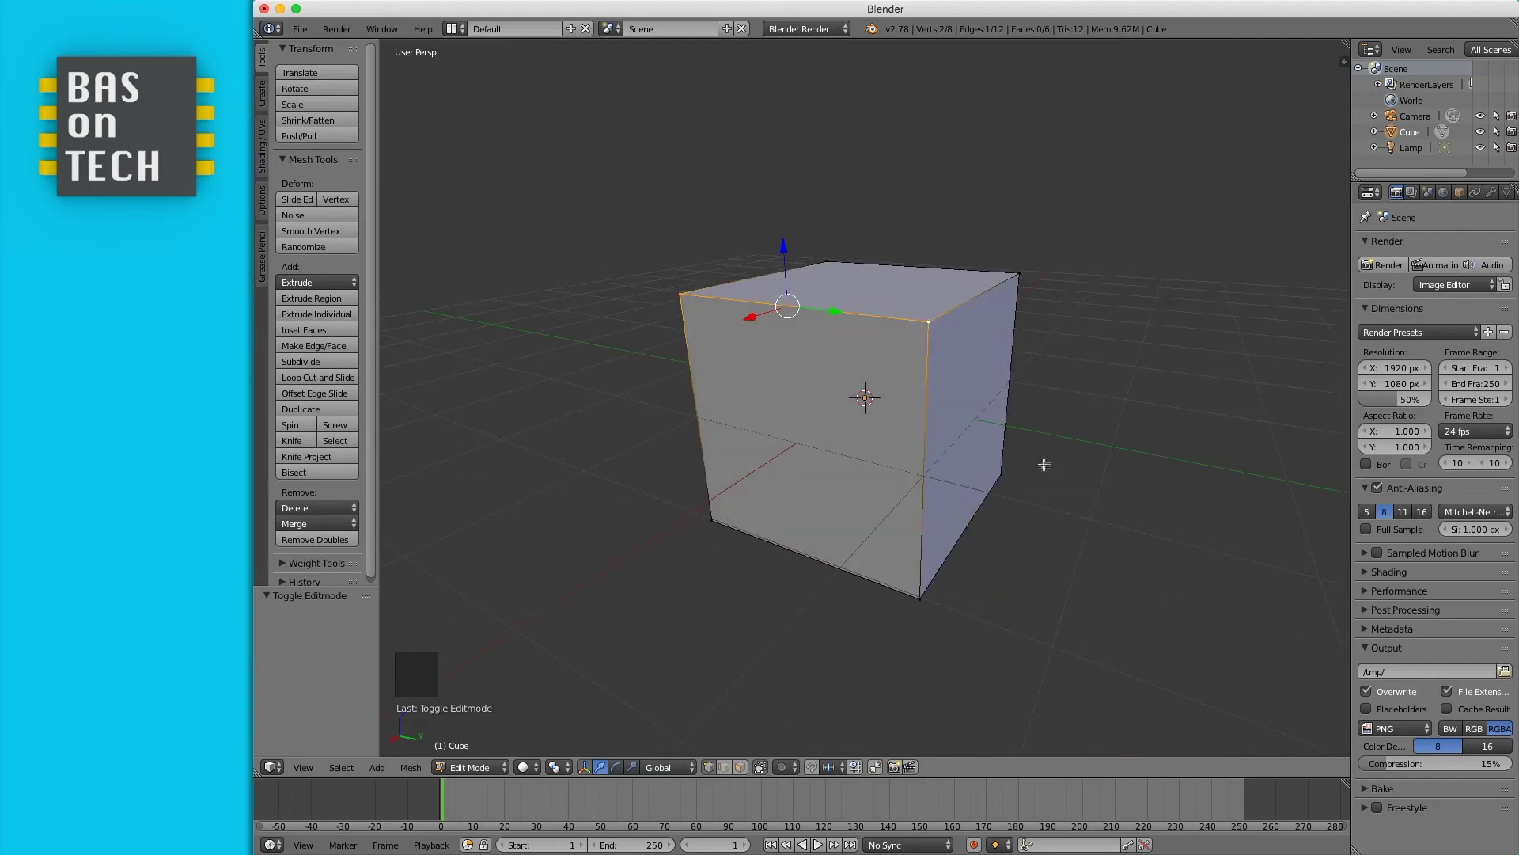
right_click(1002, 474)
scroll(1002, 474, "right", 6)
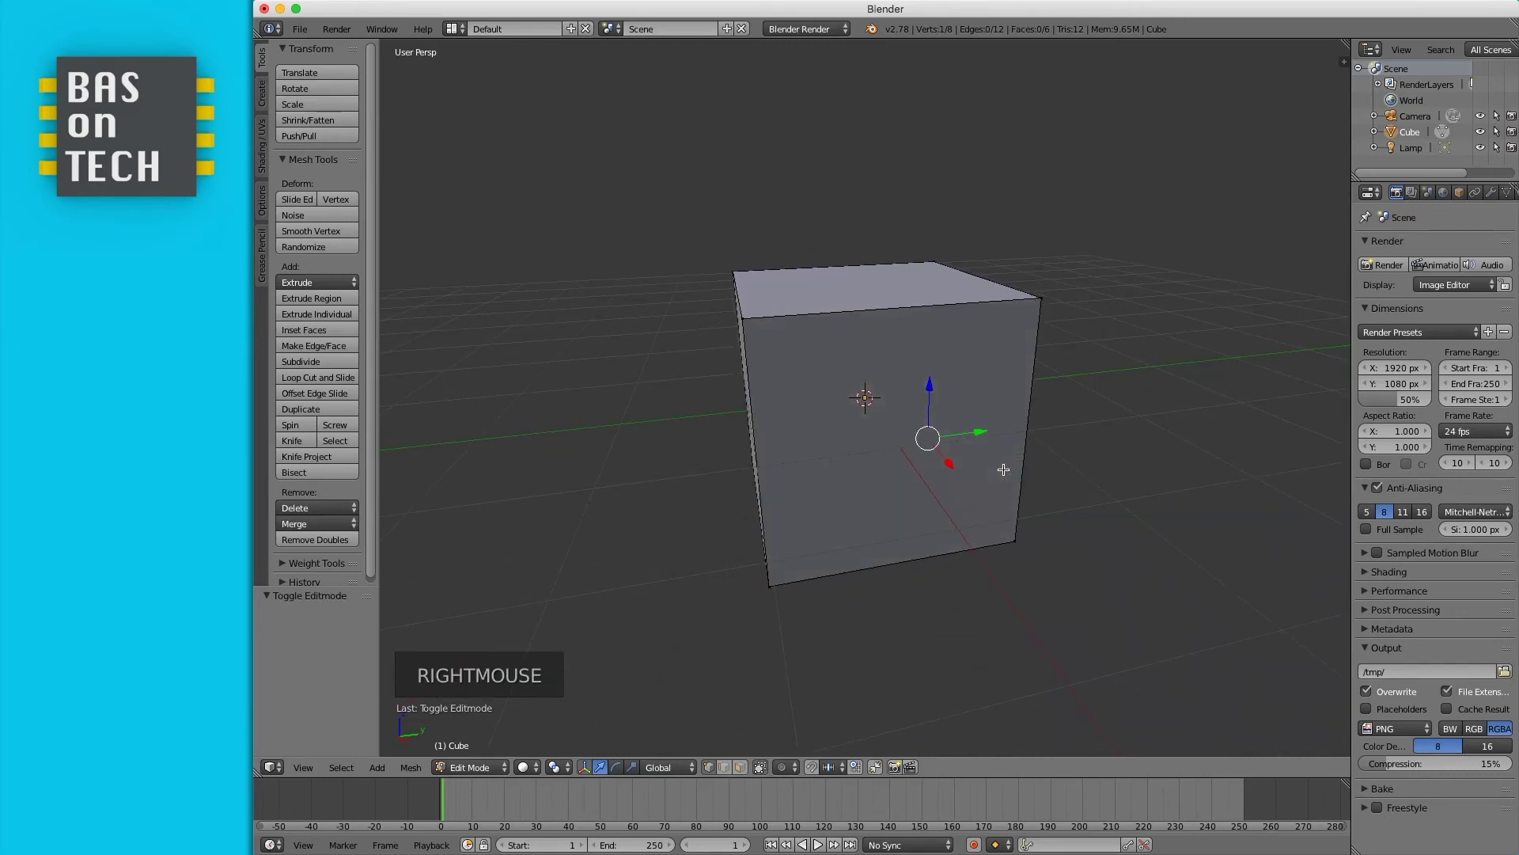
scroll(1004, 470, "right", 5)
scroll(1002, 469, "right", 2)
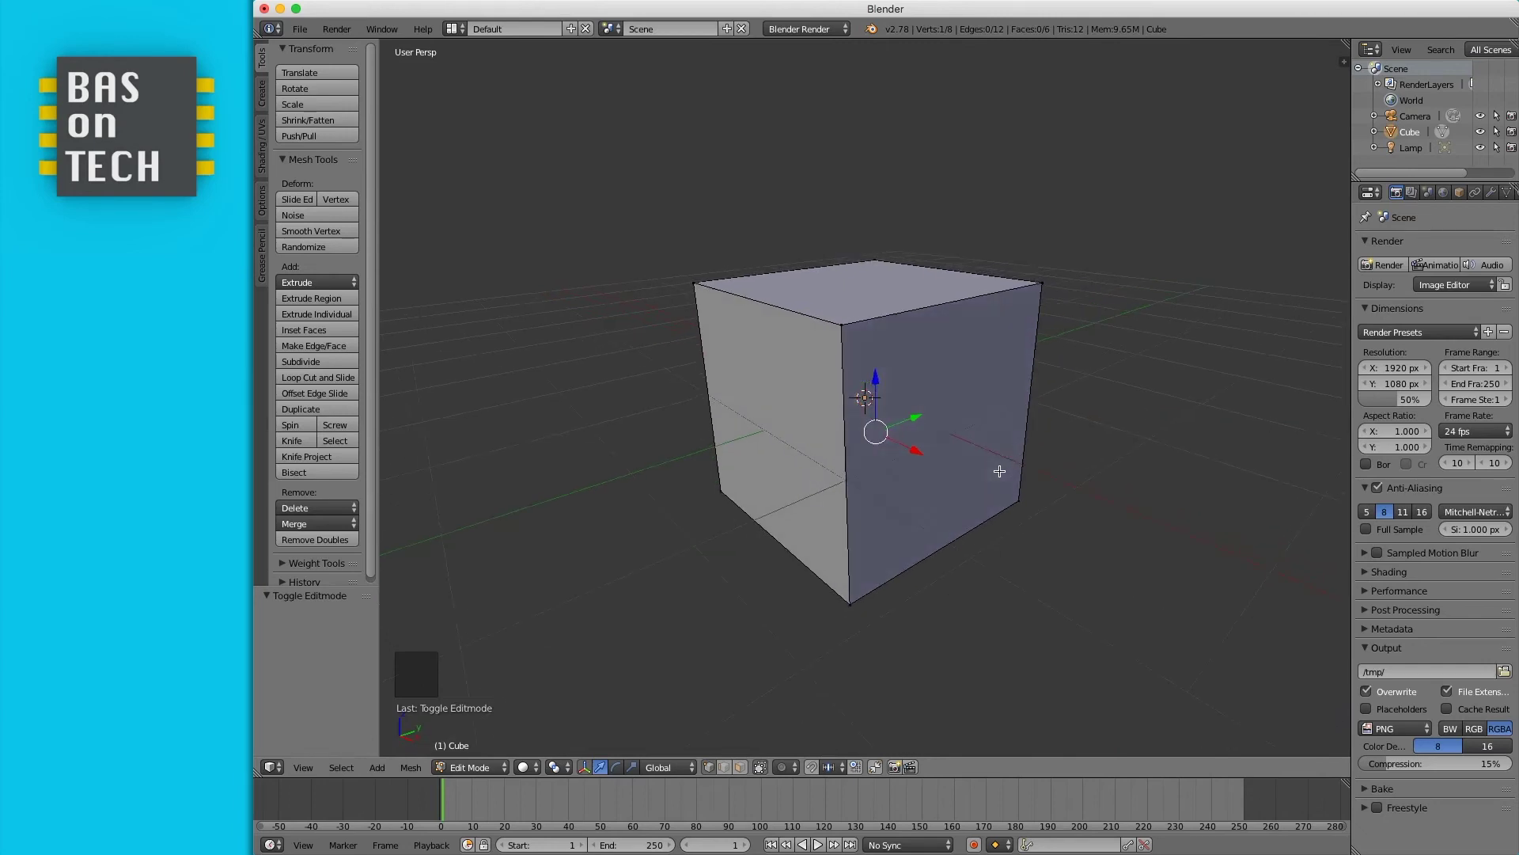
scroll(1211, 458, "left", 5)
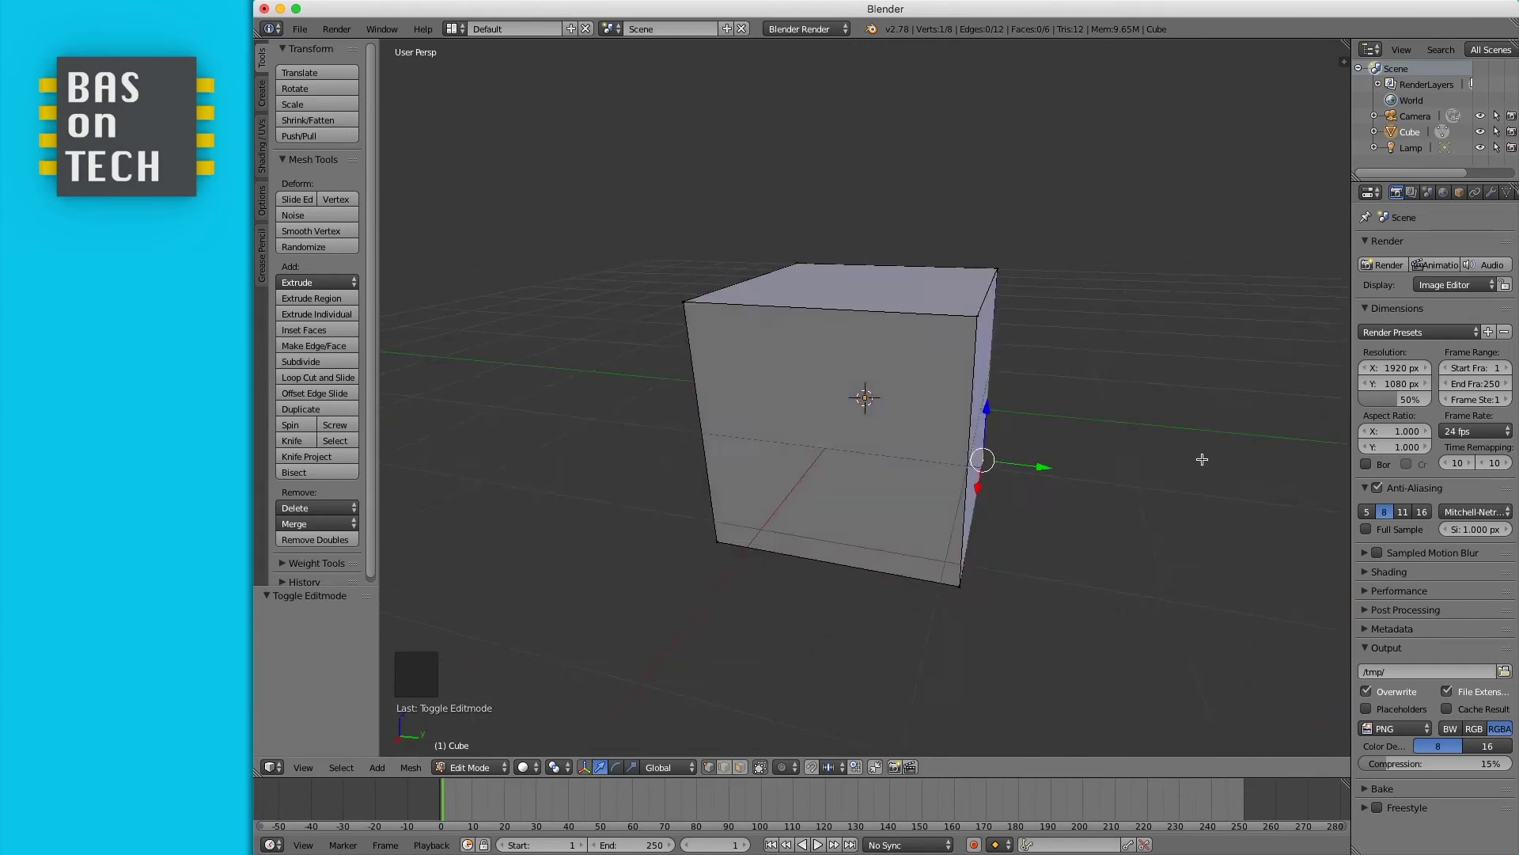
scroll(996, 484, "right", 6)
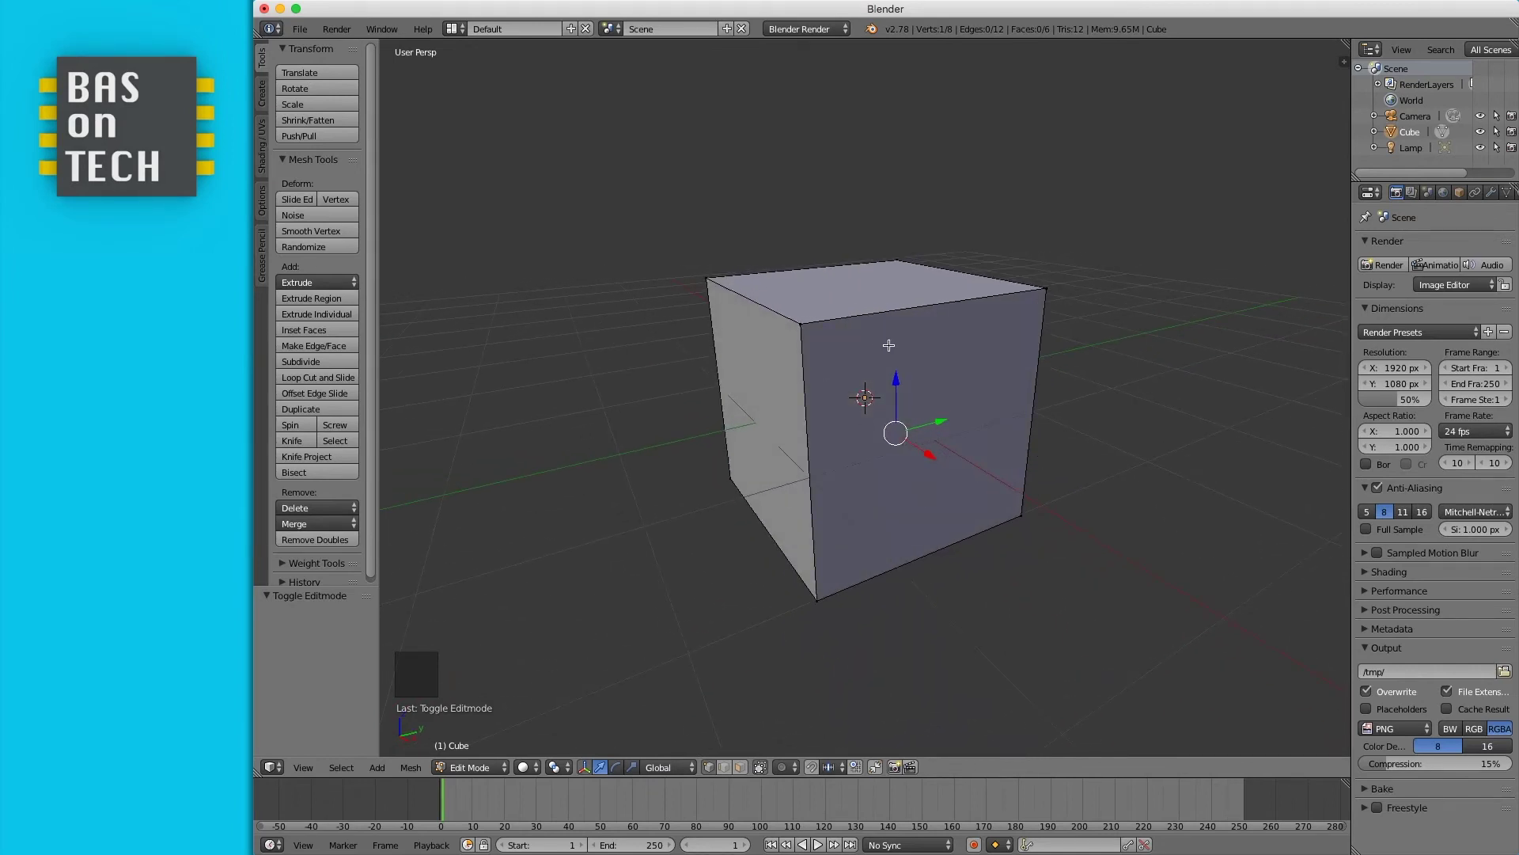
- Set the viewport shading to Wireframe and select the rear upper vertex and the four bottom vertices one at a time
left_click(527, 768)
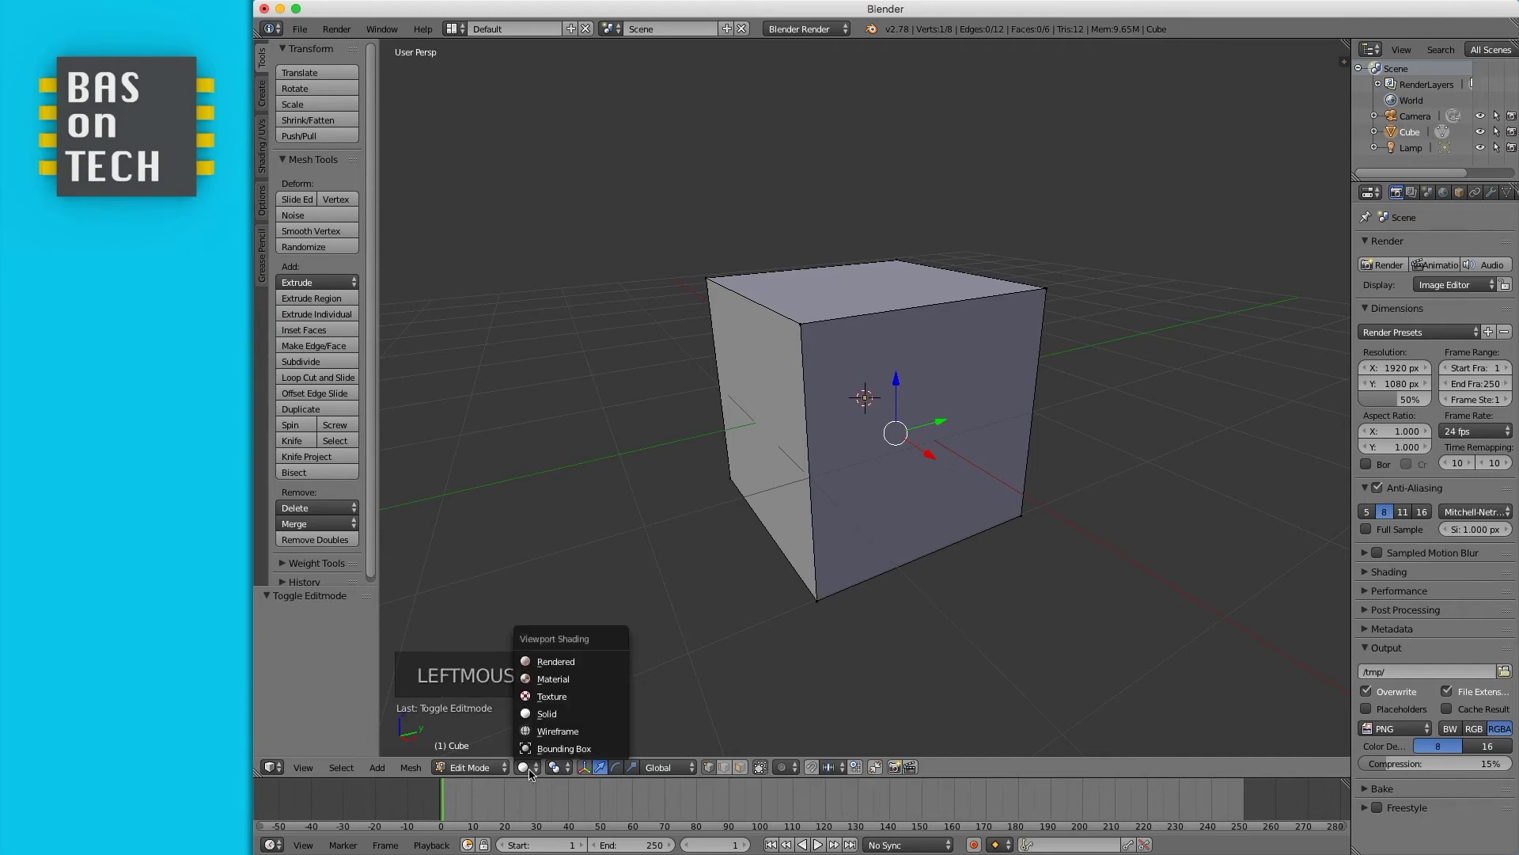
left_click(568, 732)
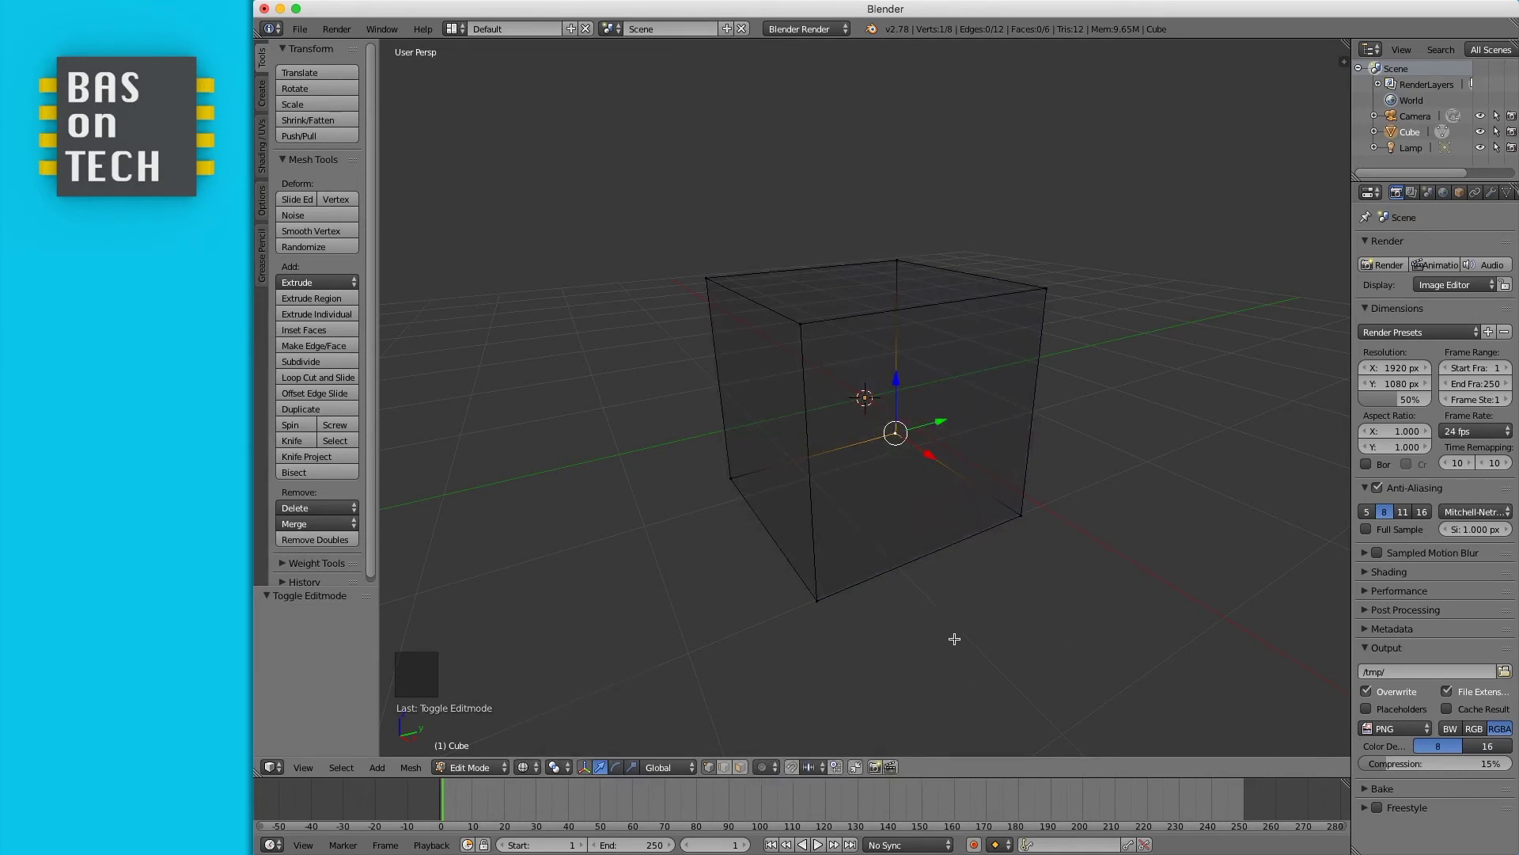
right_click(896, 262)
middle_click_drag(966, 464, 929, 465)
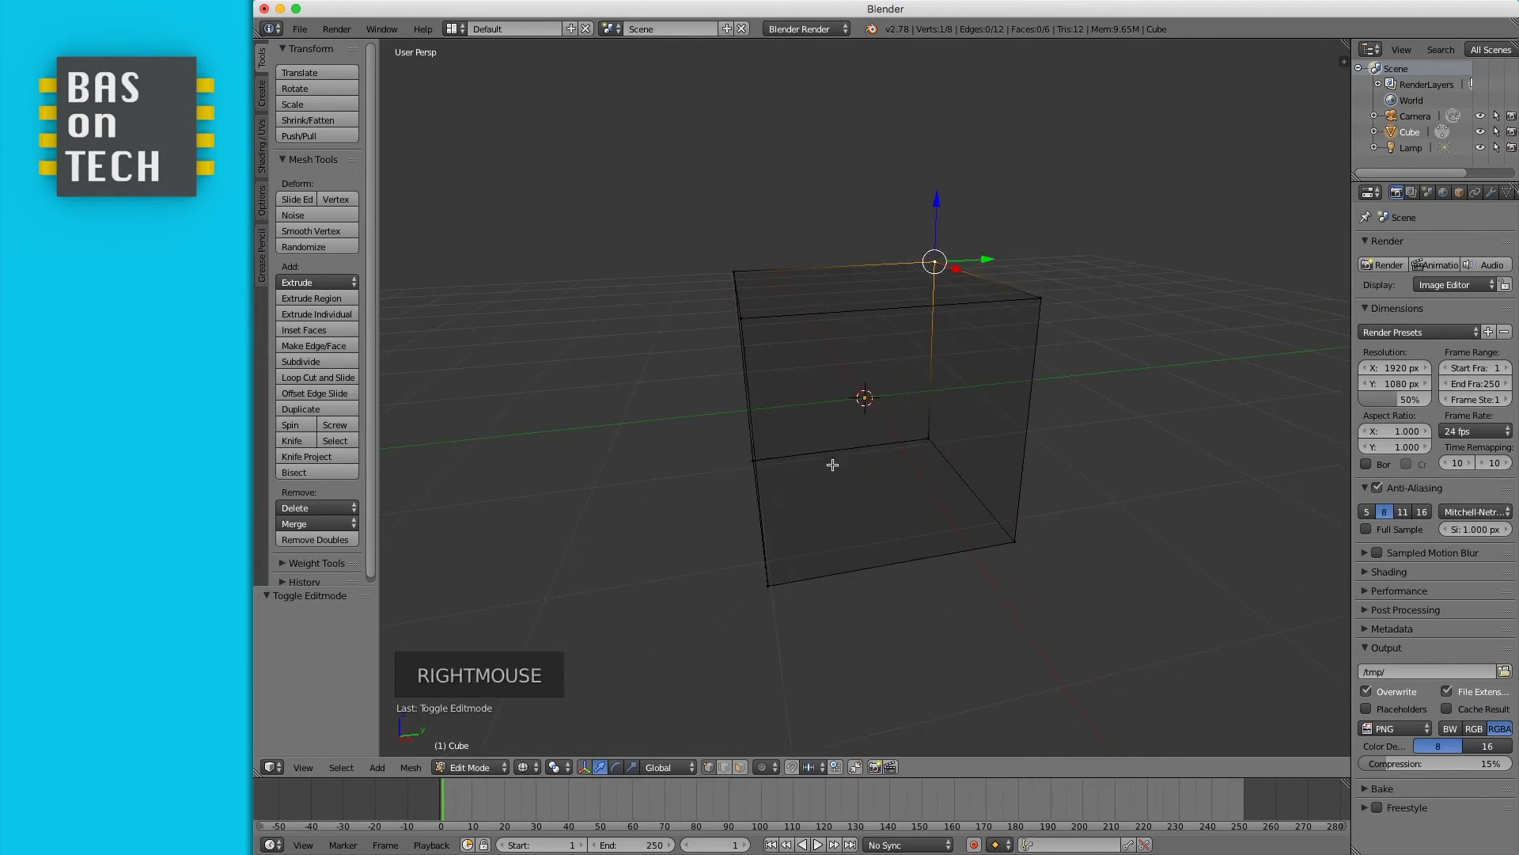
scroll(796, 459, "left", 5)
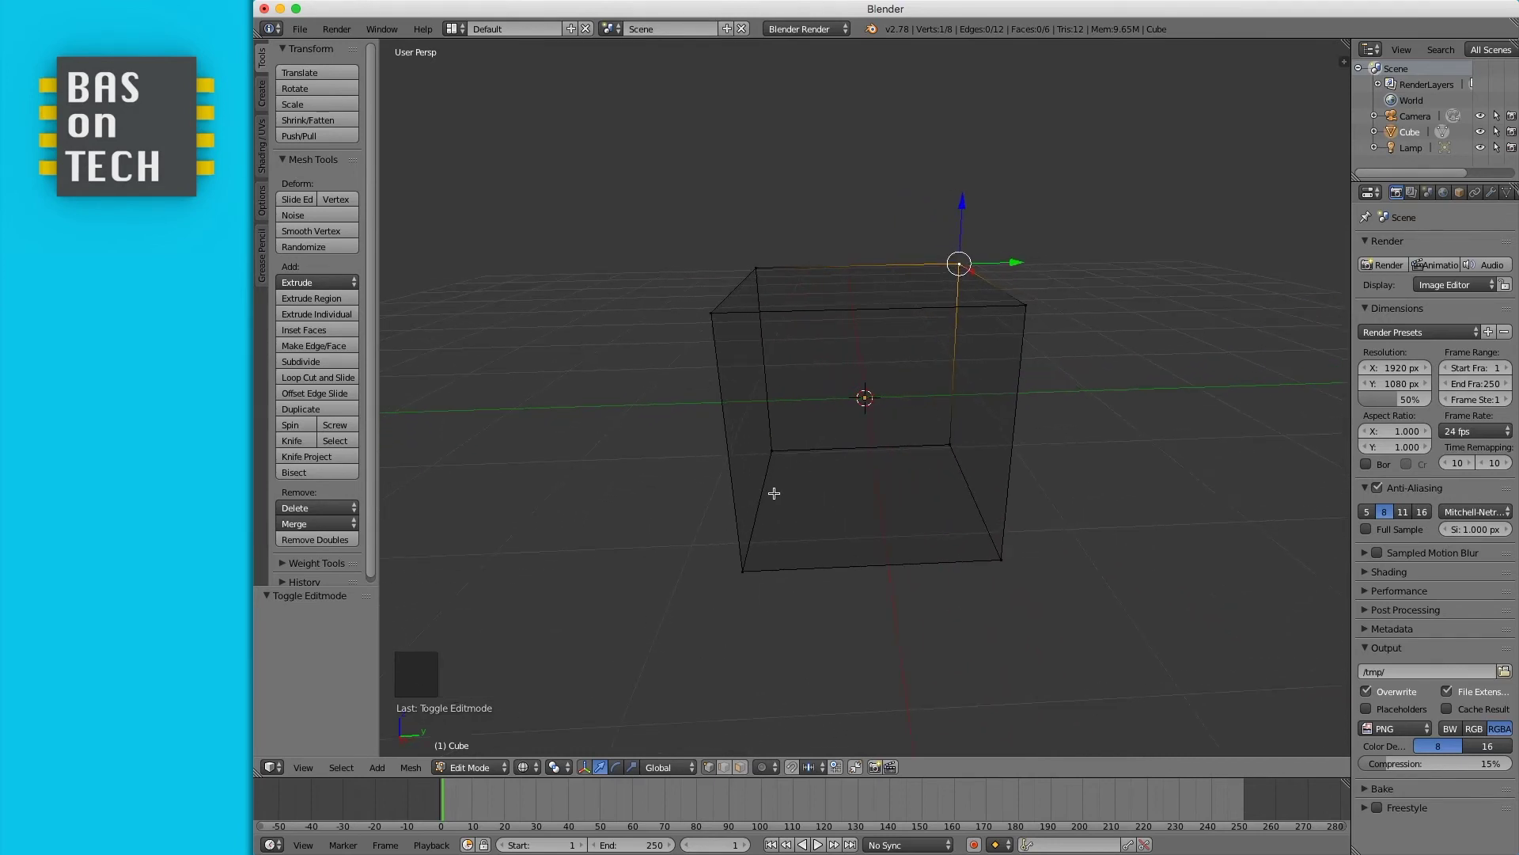
right_click(773, 449)
right_click(950, 444)
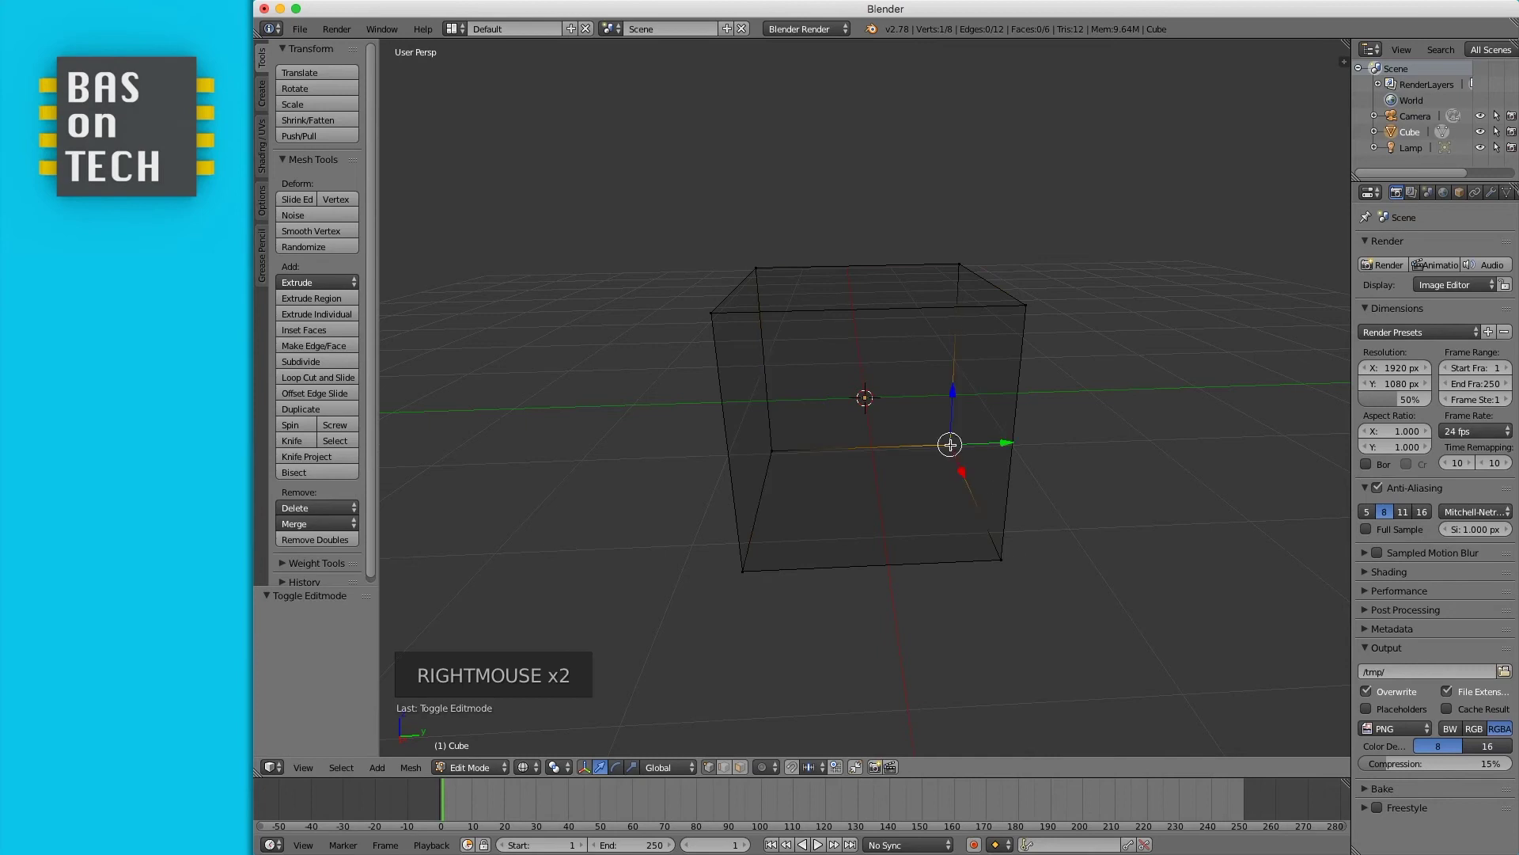
right_click(740, 573)
right_click(1000, 558)
scroll(846, 525, "left", 3)
scroll(845, 525, "left", 5)
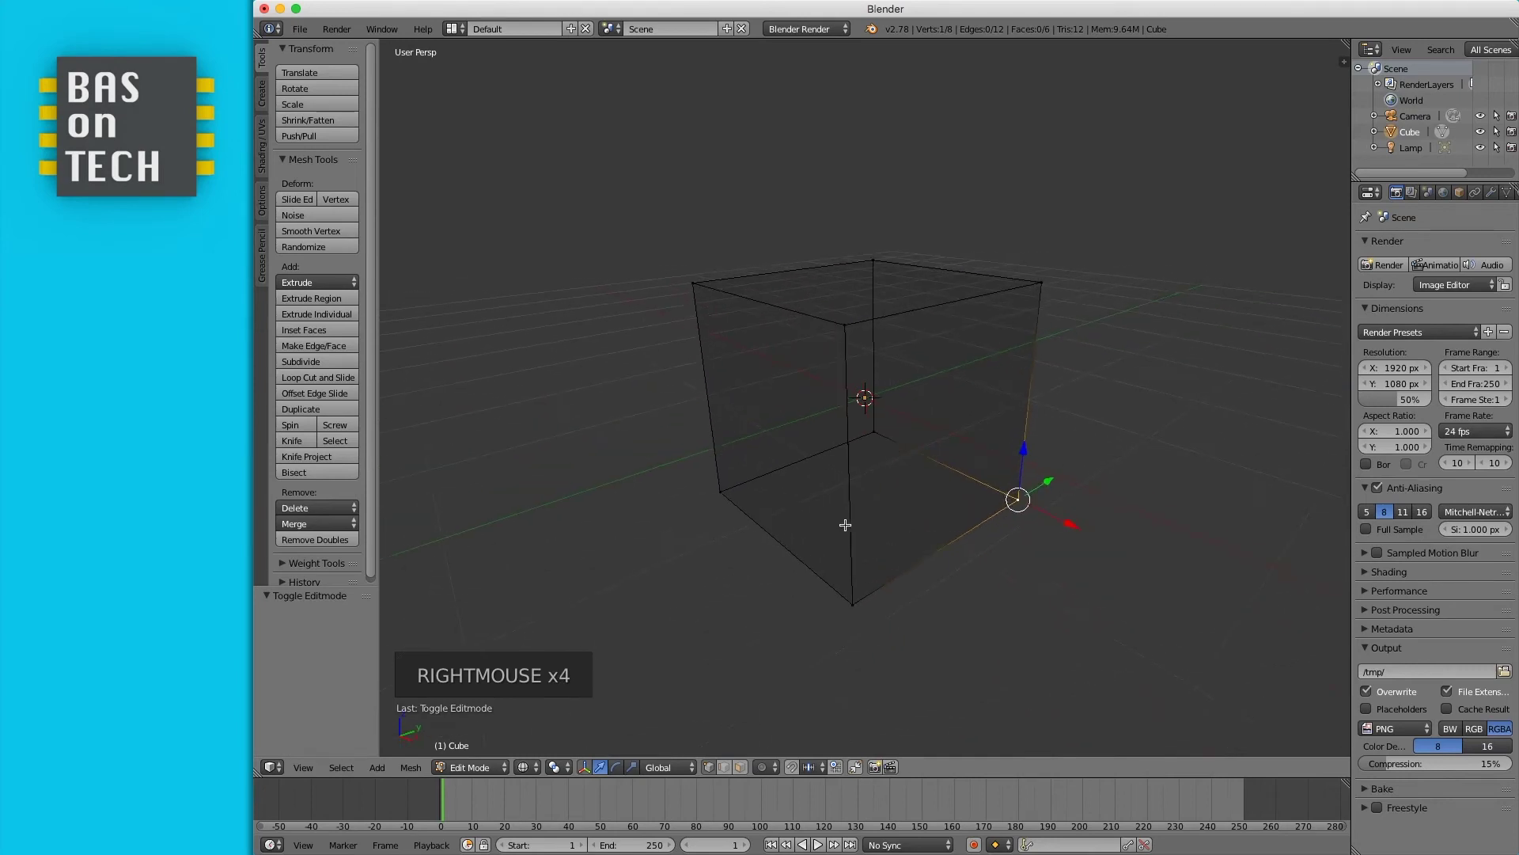
scroll(846, 525, "left", 2)
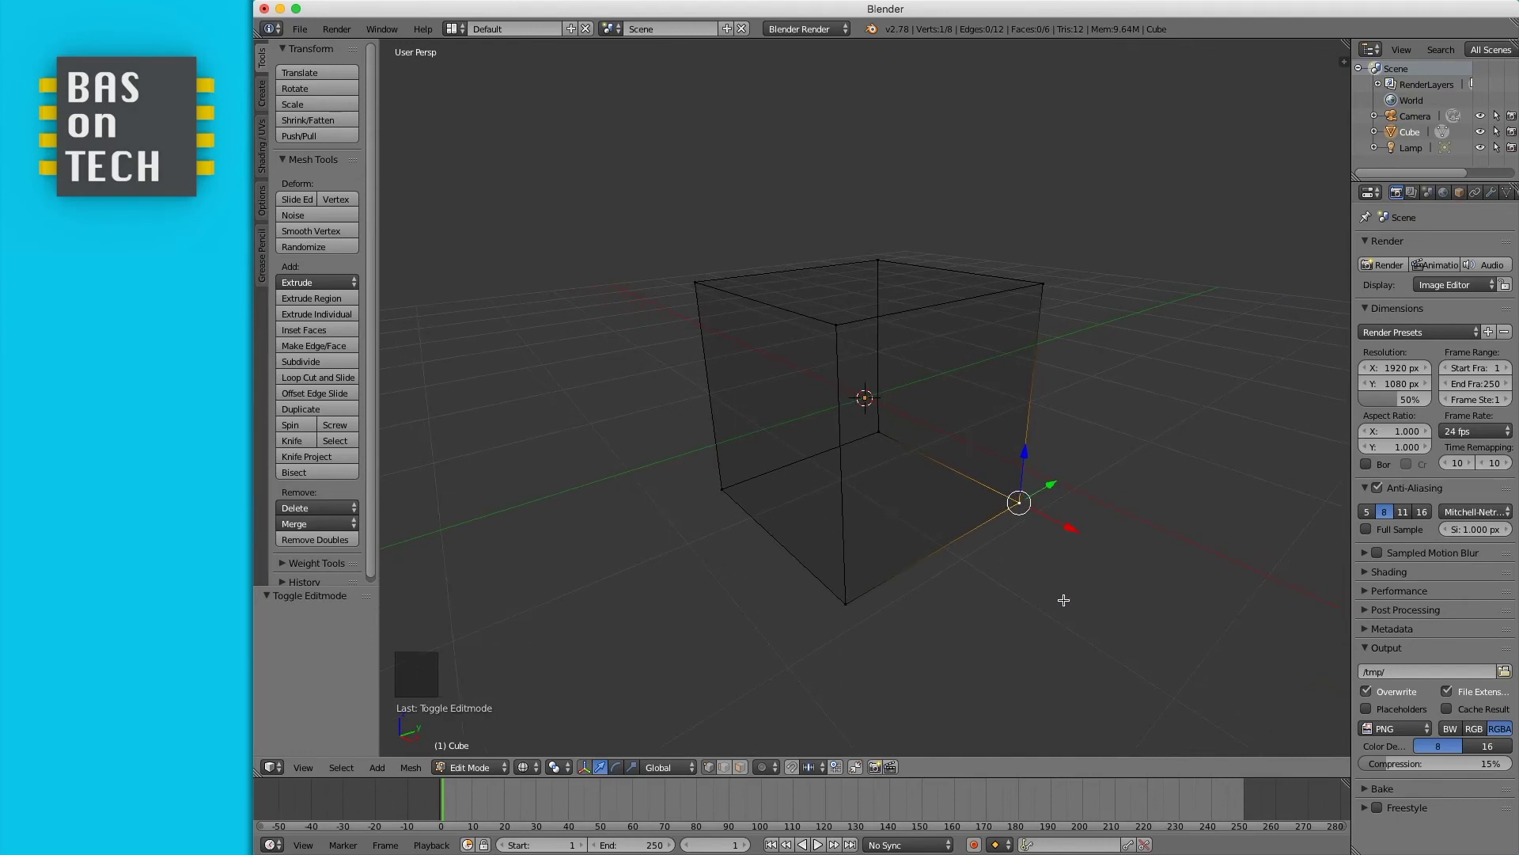
- Clear the selection, and select the rear upper vertex together with the cube's three visible outer bottom corner vertices
key("a")
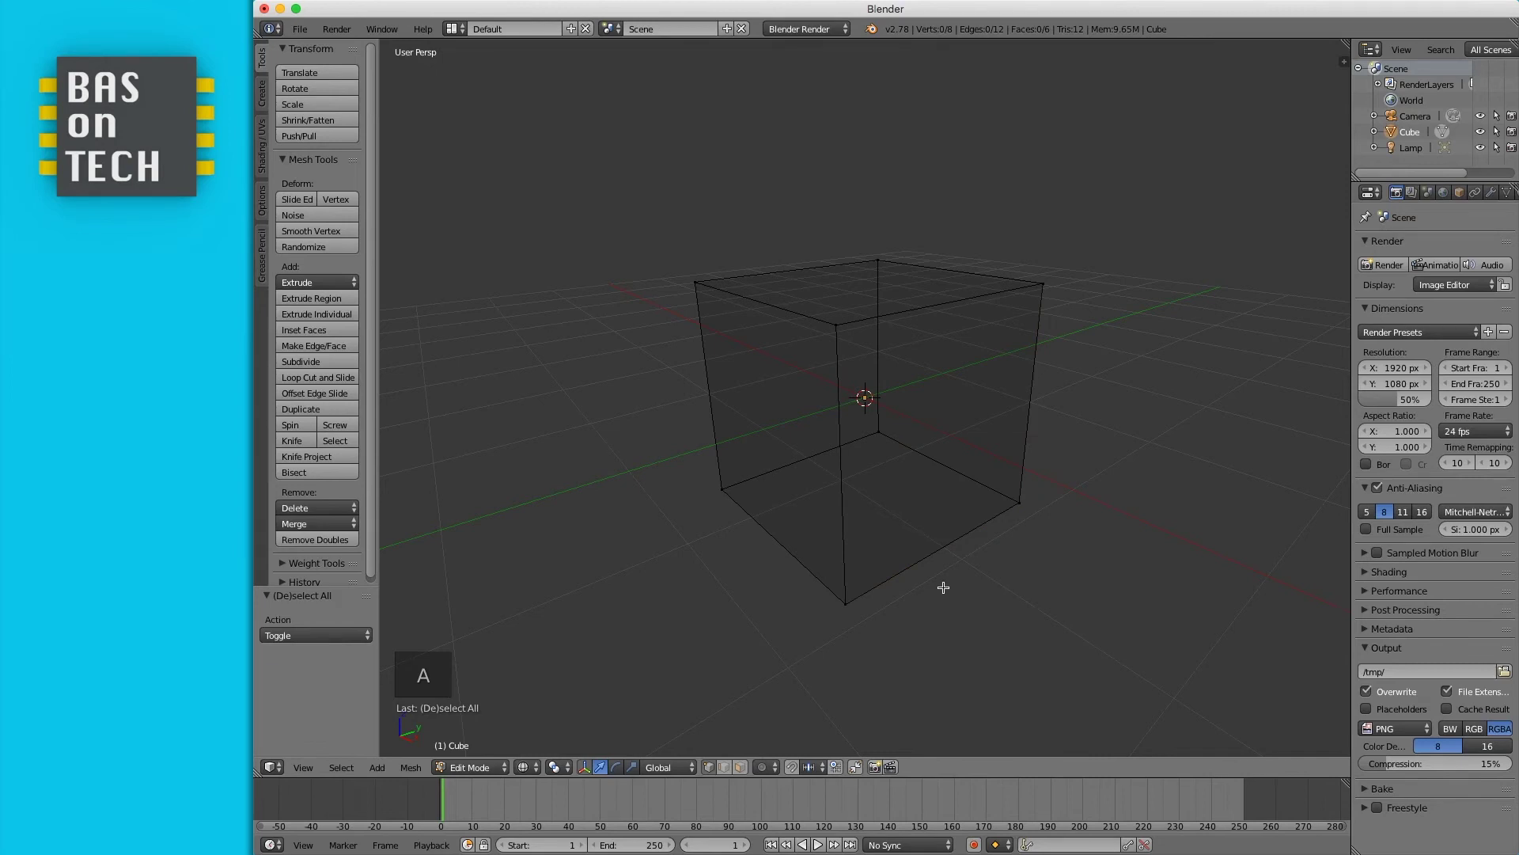
right_click(720, 490)
right_click(889, 269, "shift")
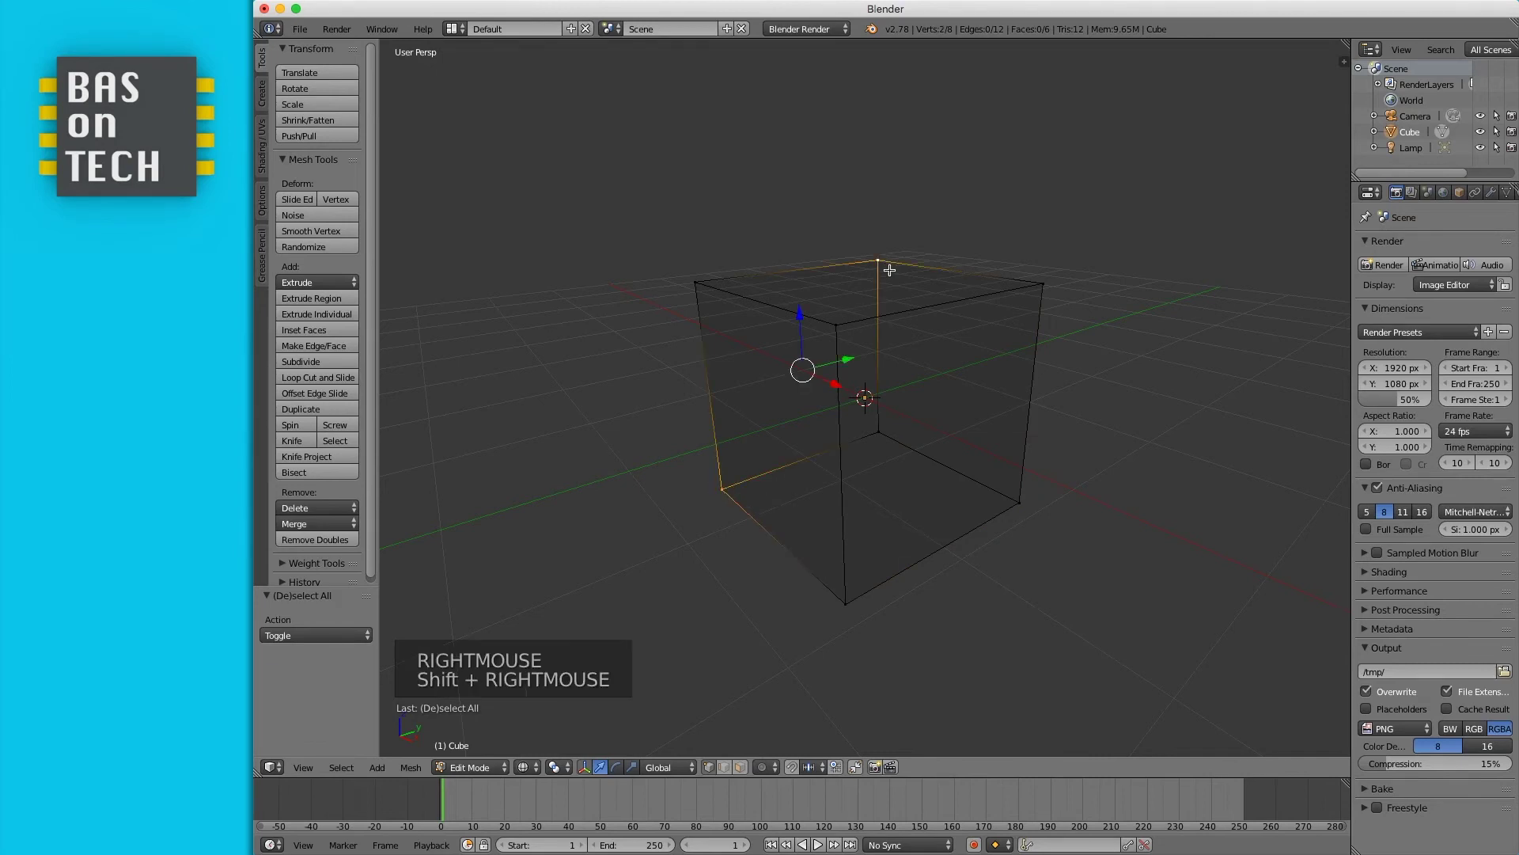
right_click(1016, 501, "shift")
right_click(843, 604, "shift")
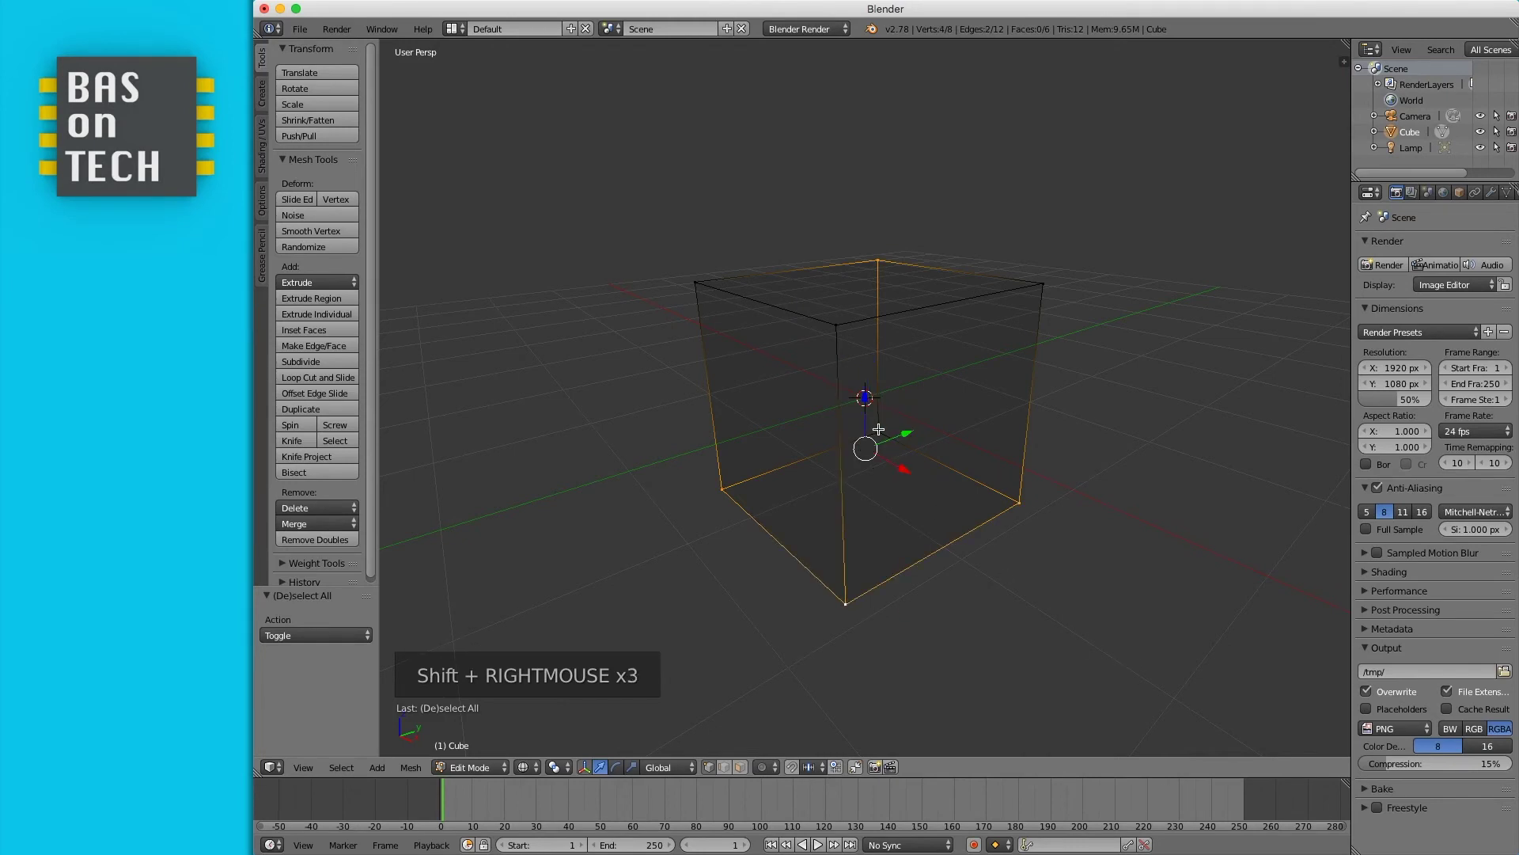
- Replace the selection with the rear bottom vertex plus the far-left and near upper corner vertices
right_click(877, 432)
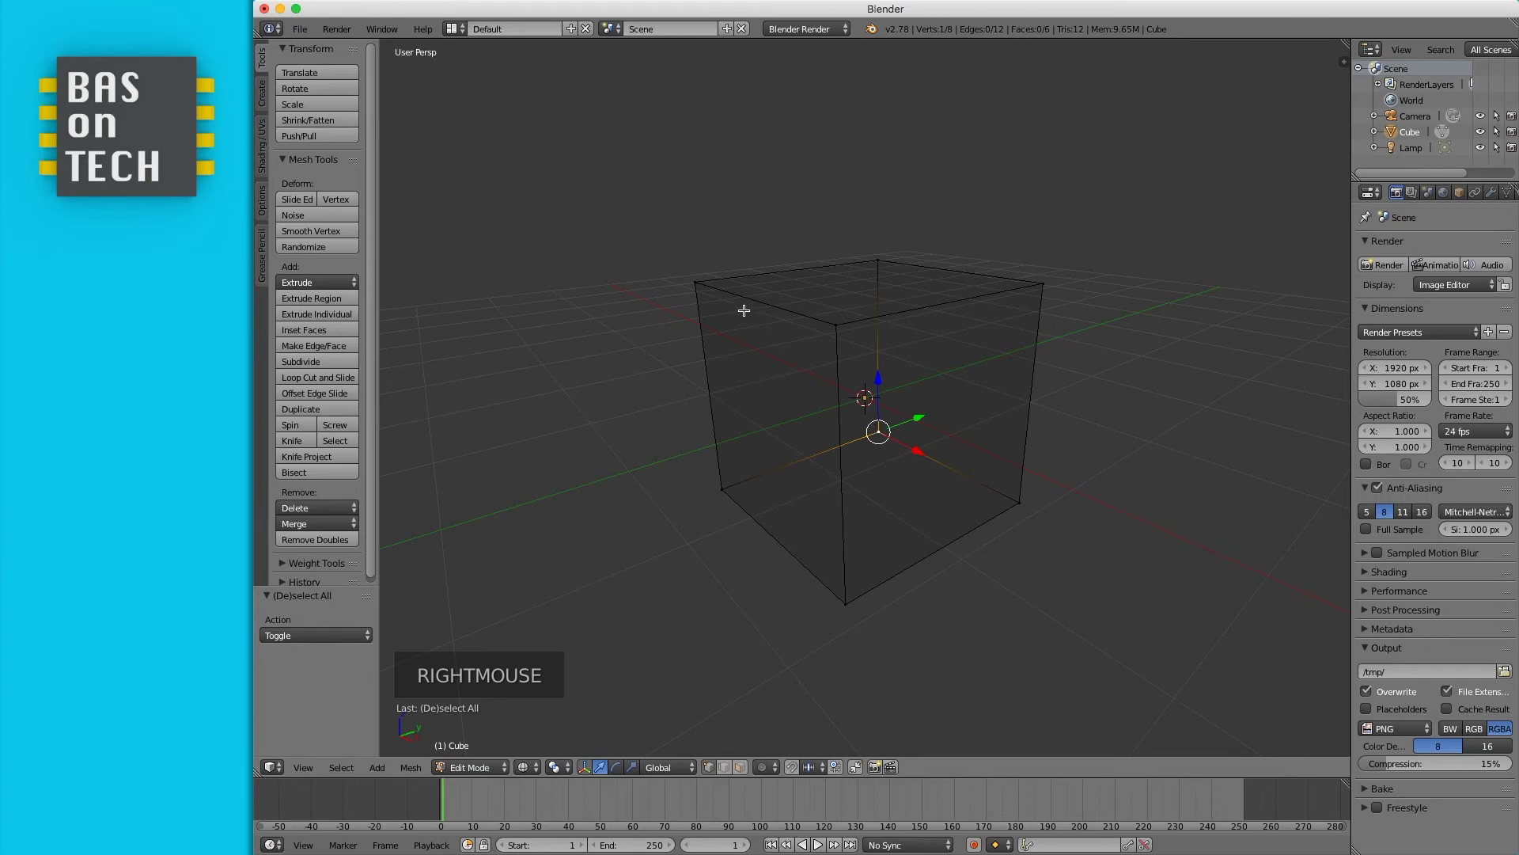
right_click(697, 283, "shift")
right_click(837, 325, "shift")
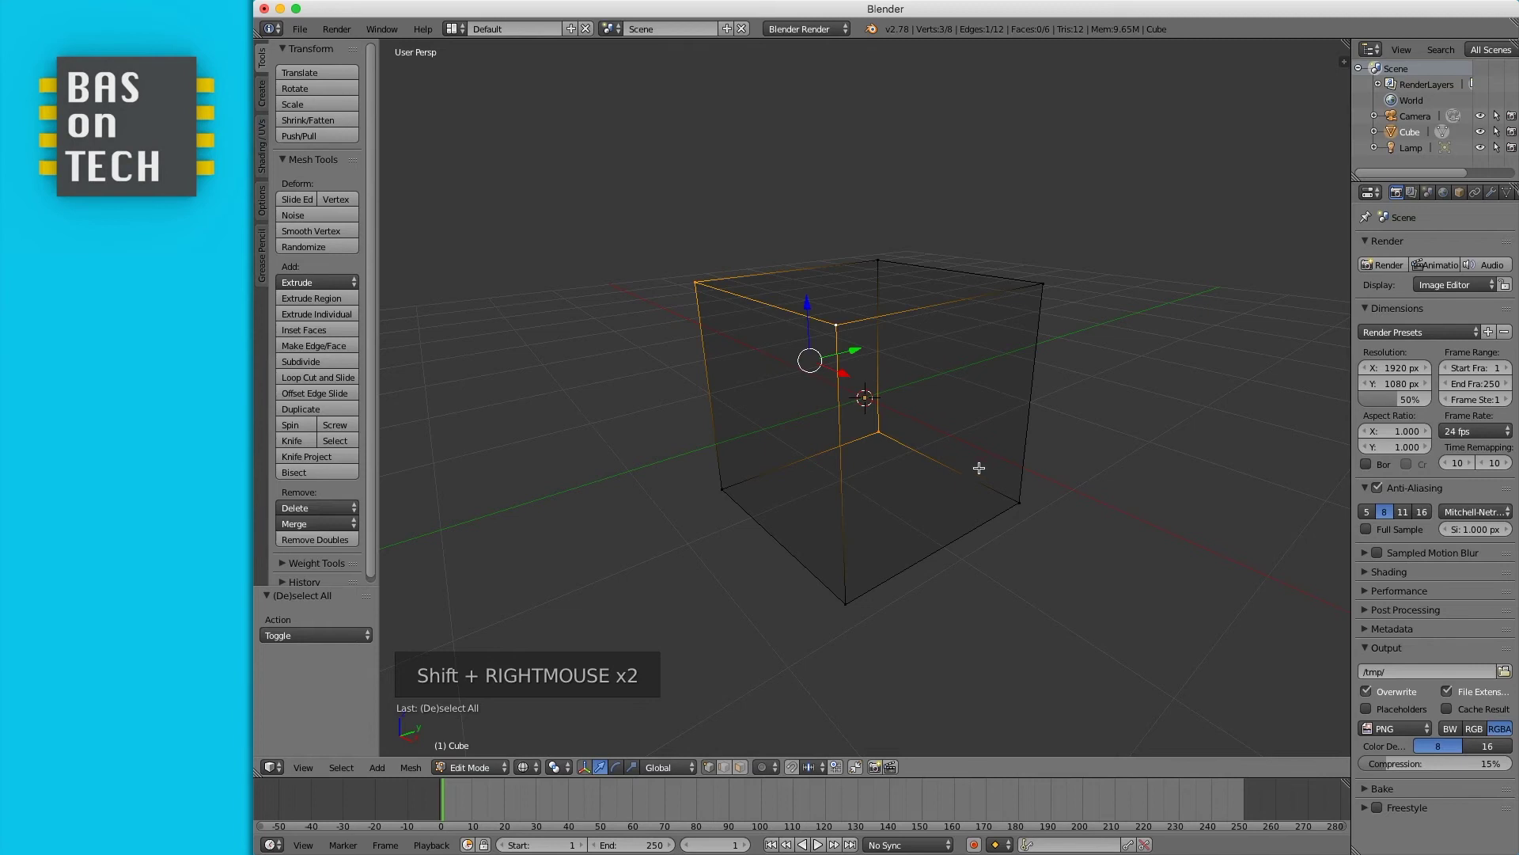
- Clear the vertex selection, select the whole cube mesh, and deselect everything again
key("a")
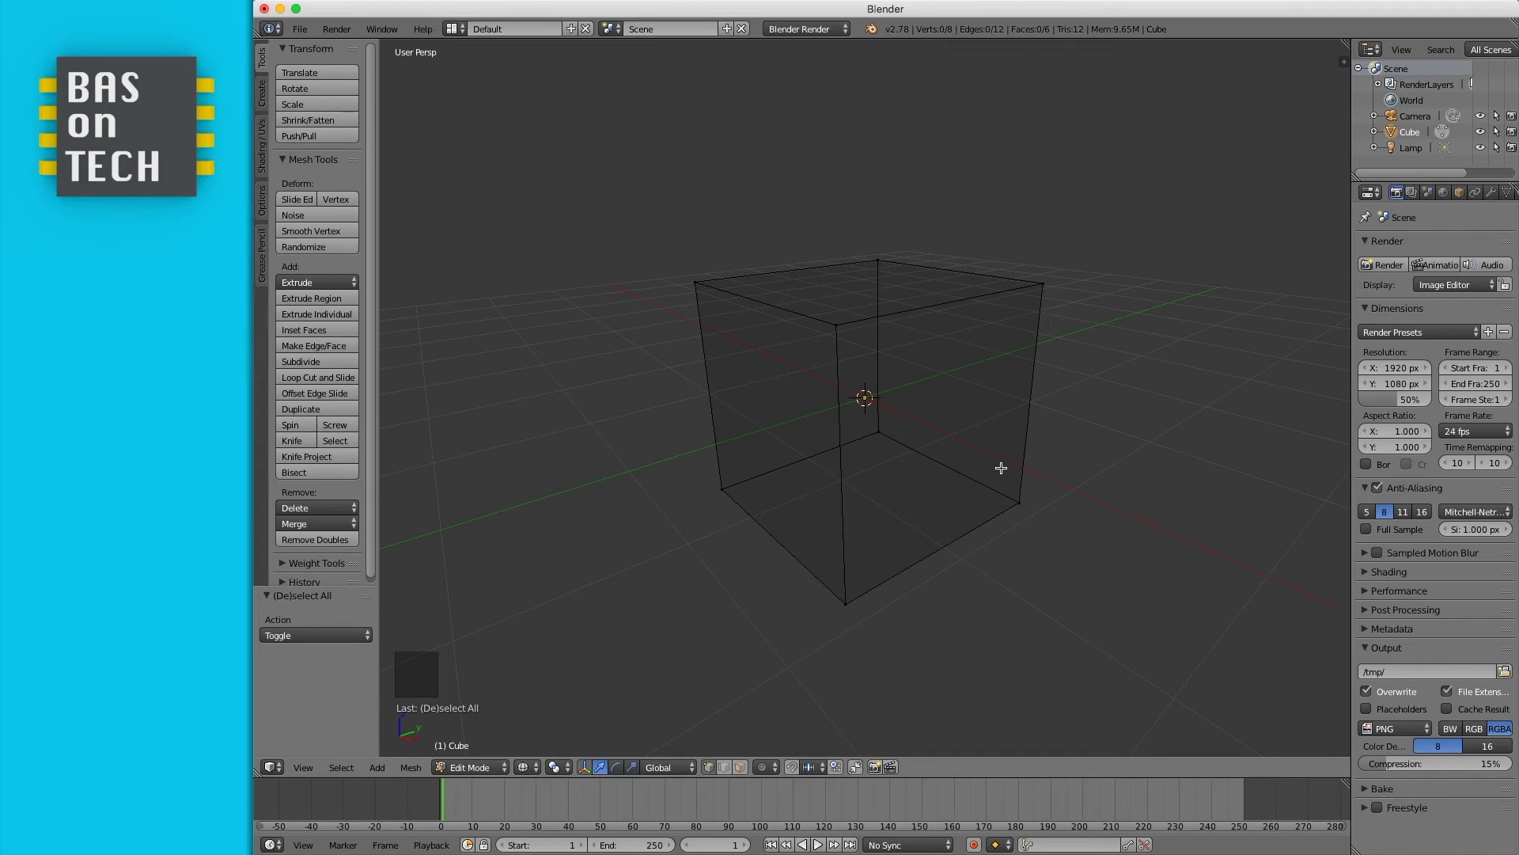
key("a")
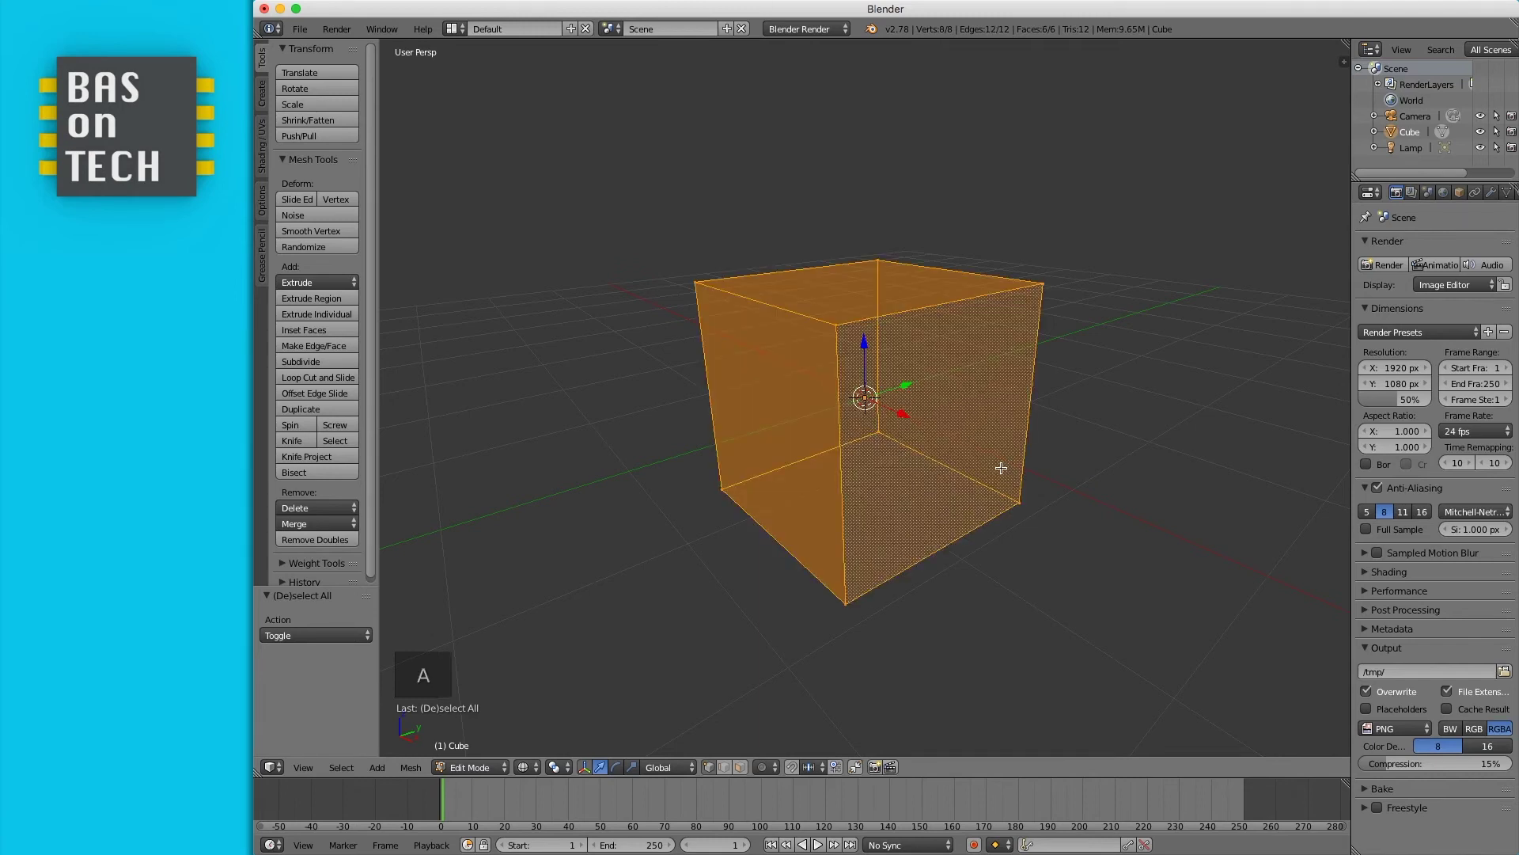
key("a")
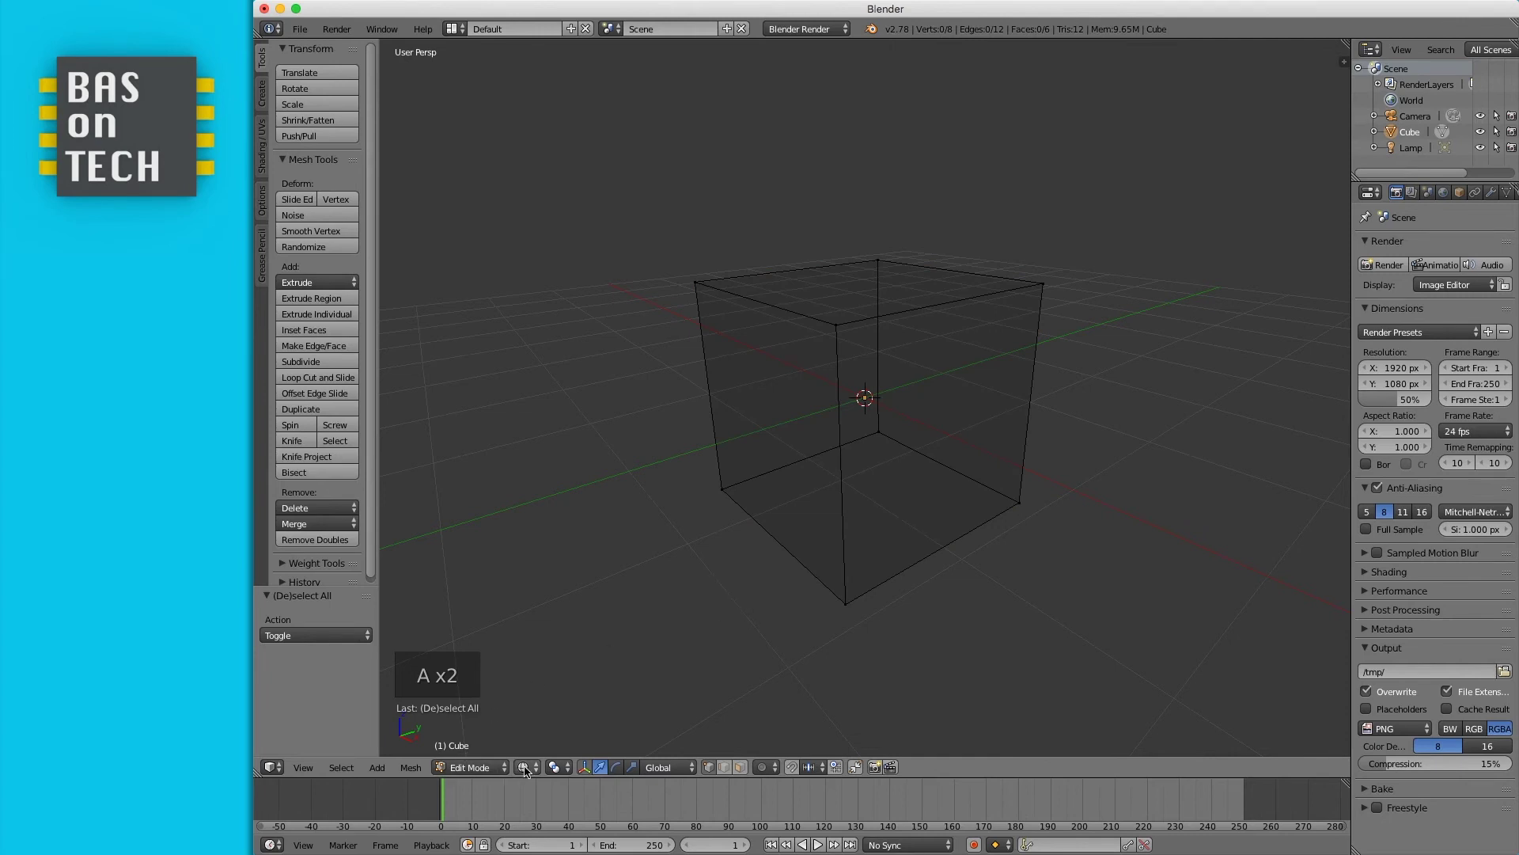
- Toggle the viewport shading between Wireframe and Solid, leaving it in Solid
key("z")
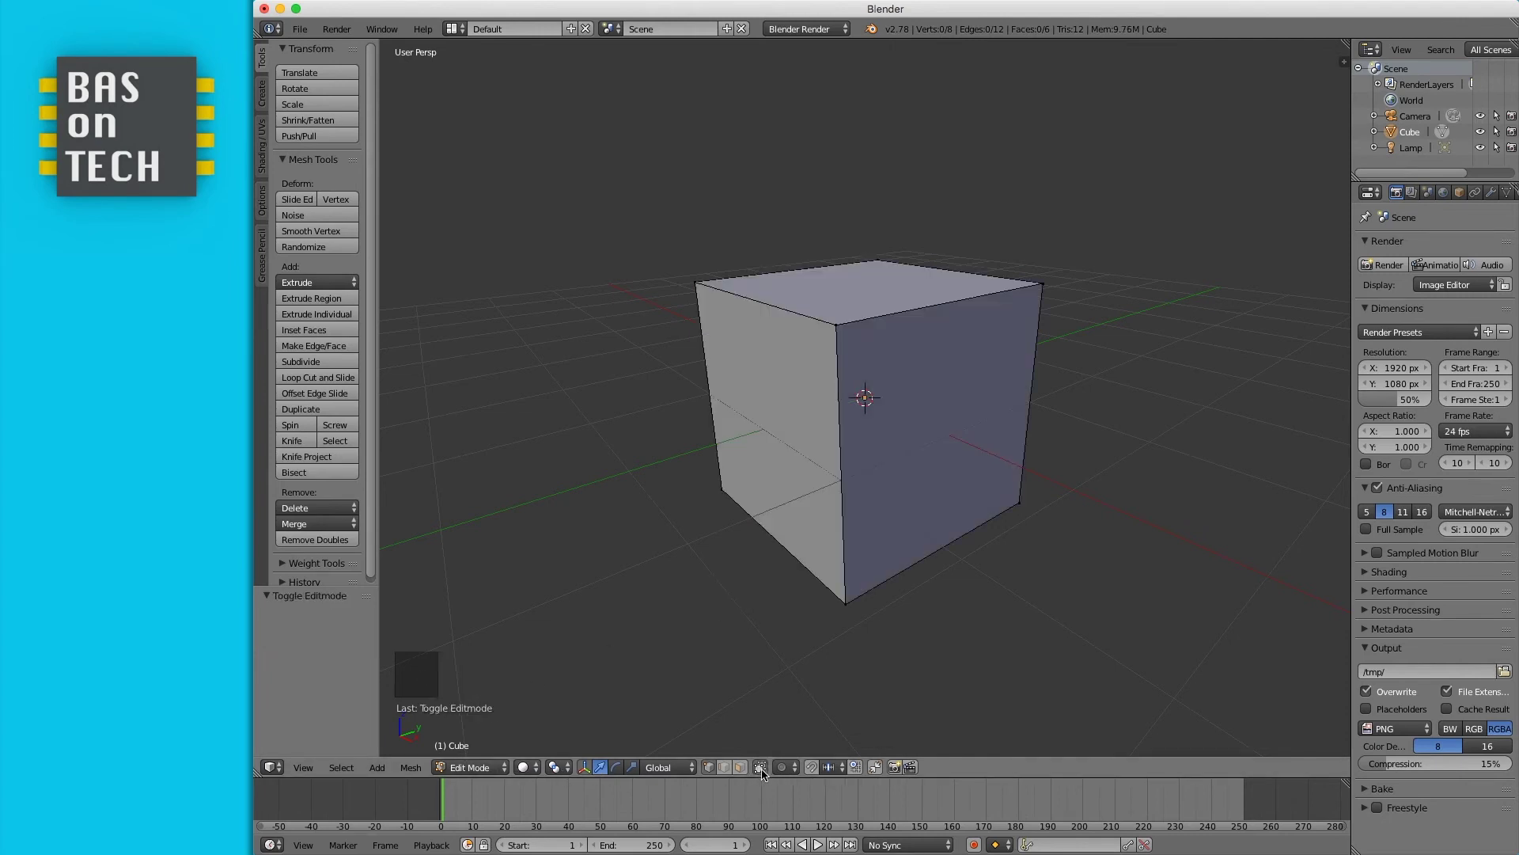
left_click(522, 767)
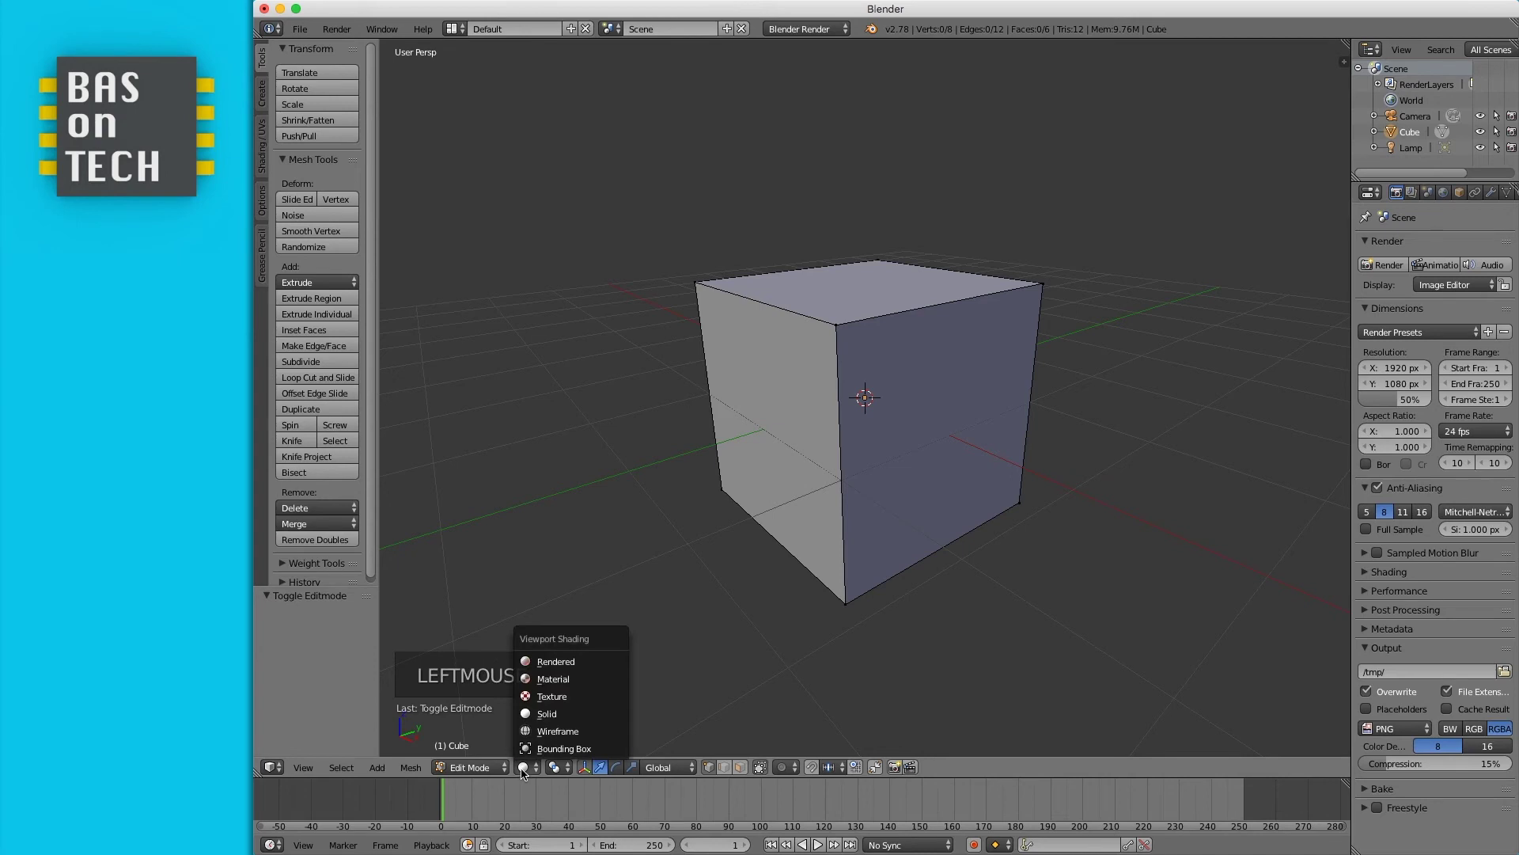
left_click(534, 730)
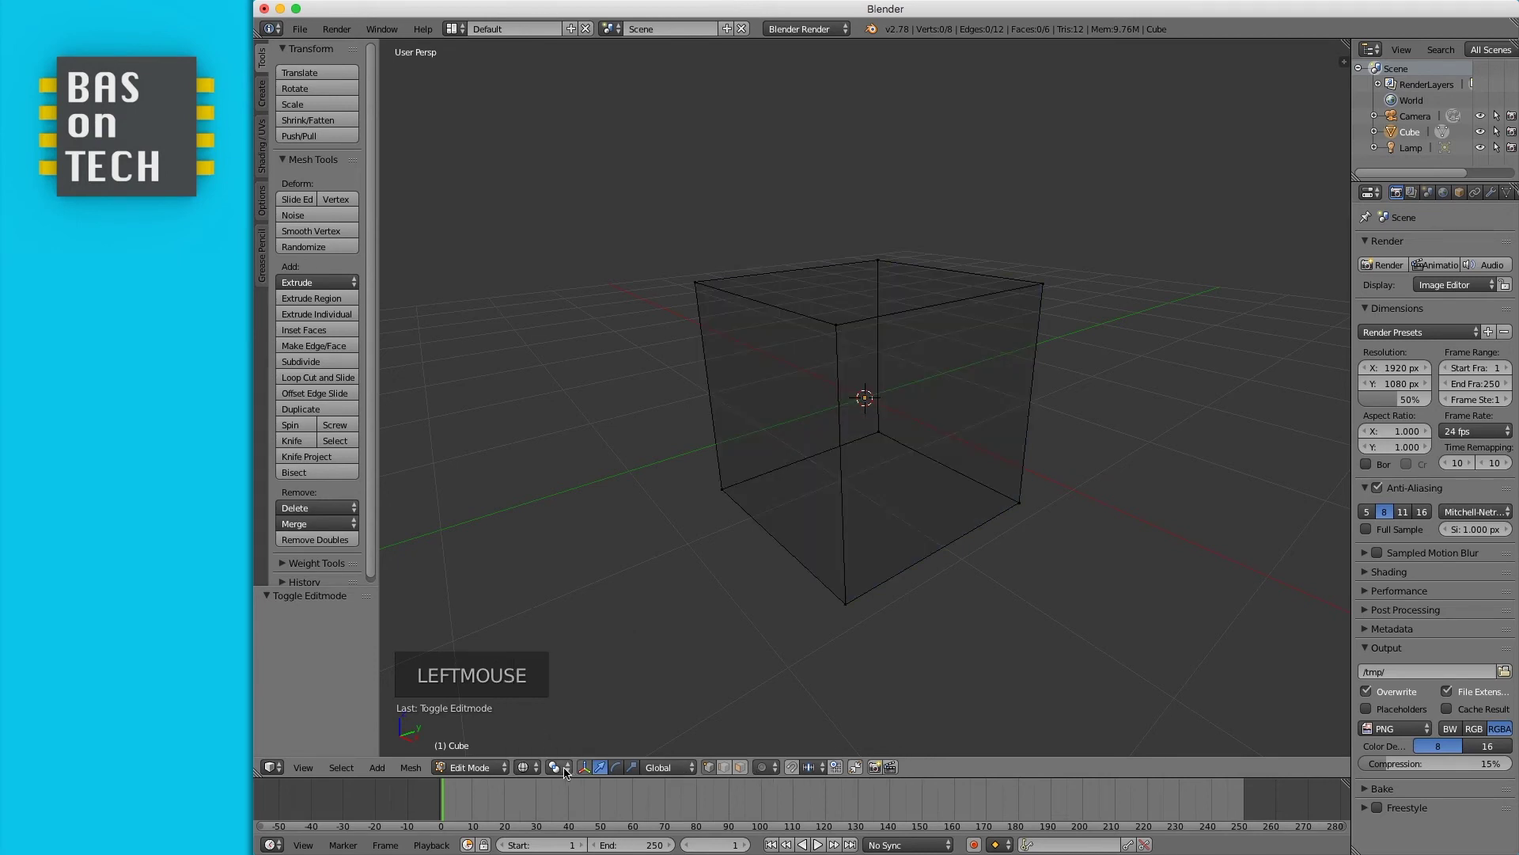
left_click(526, 768)
left_click(542, 720)
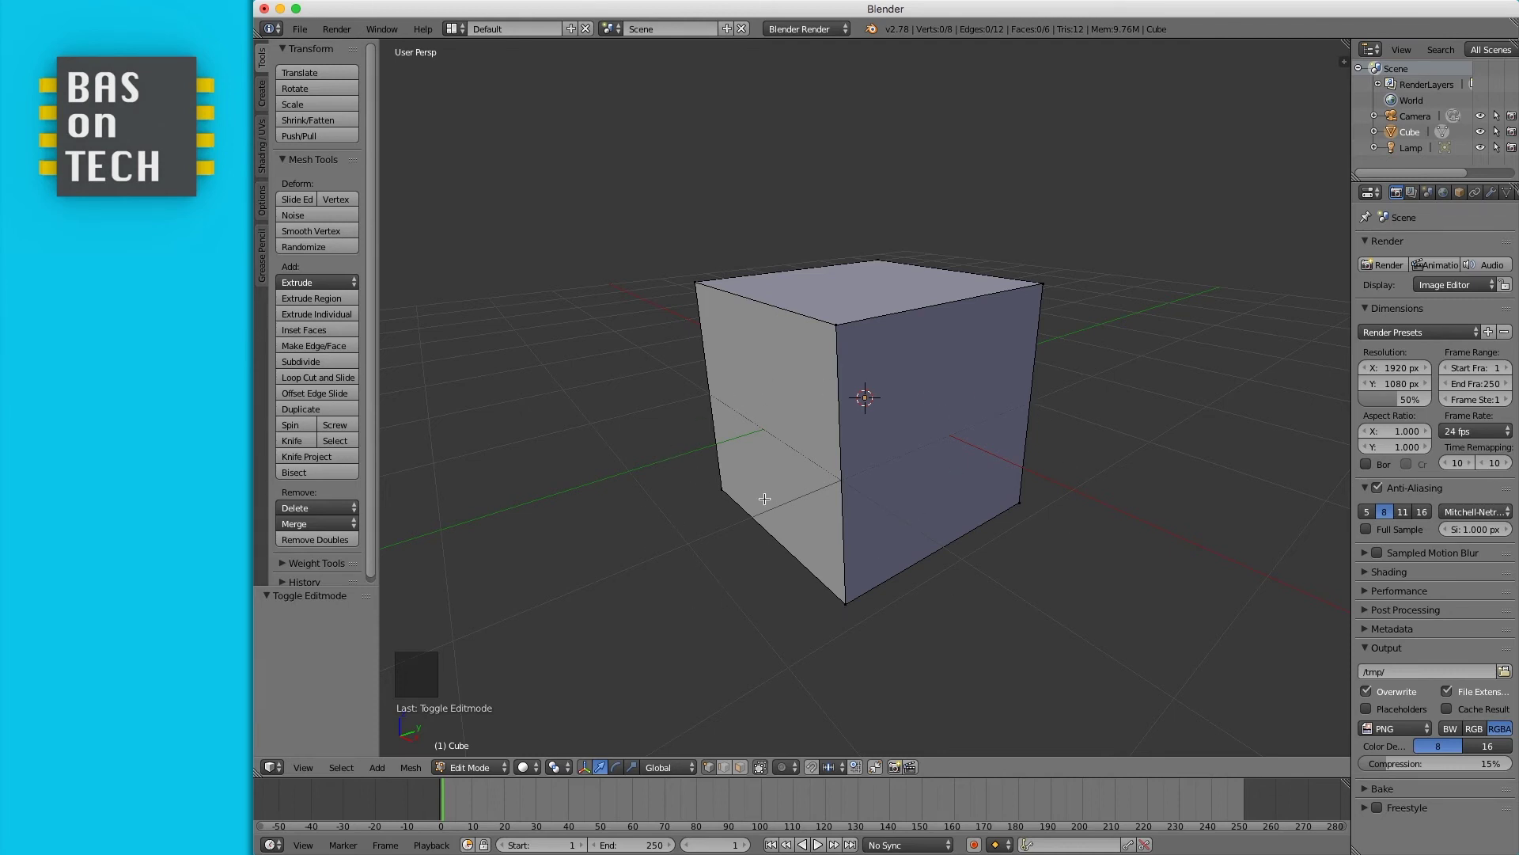
scroll(791, 481, "left", 10)
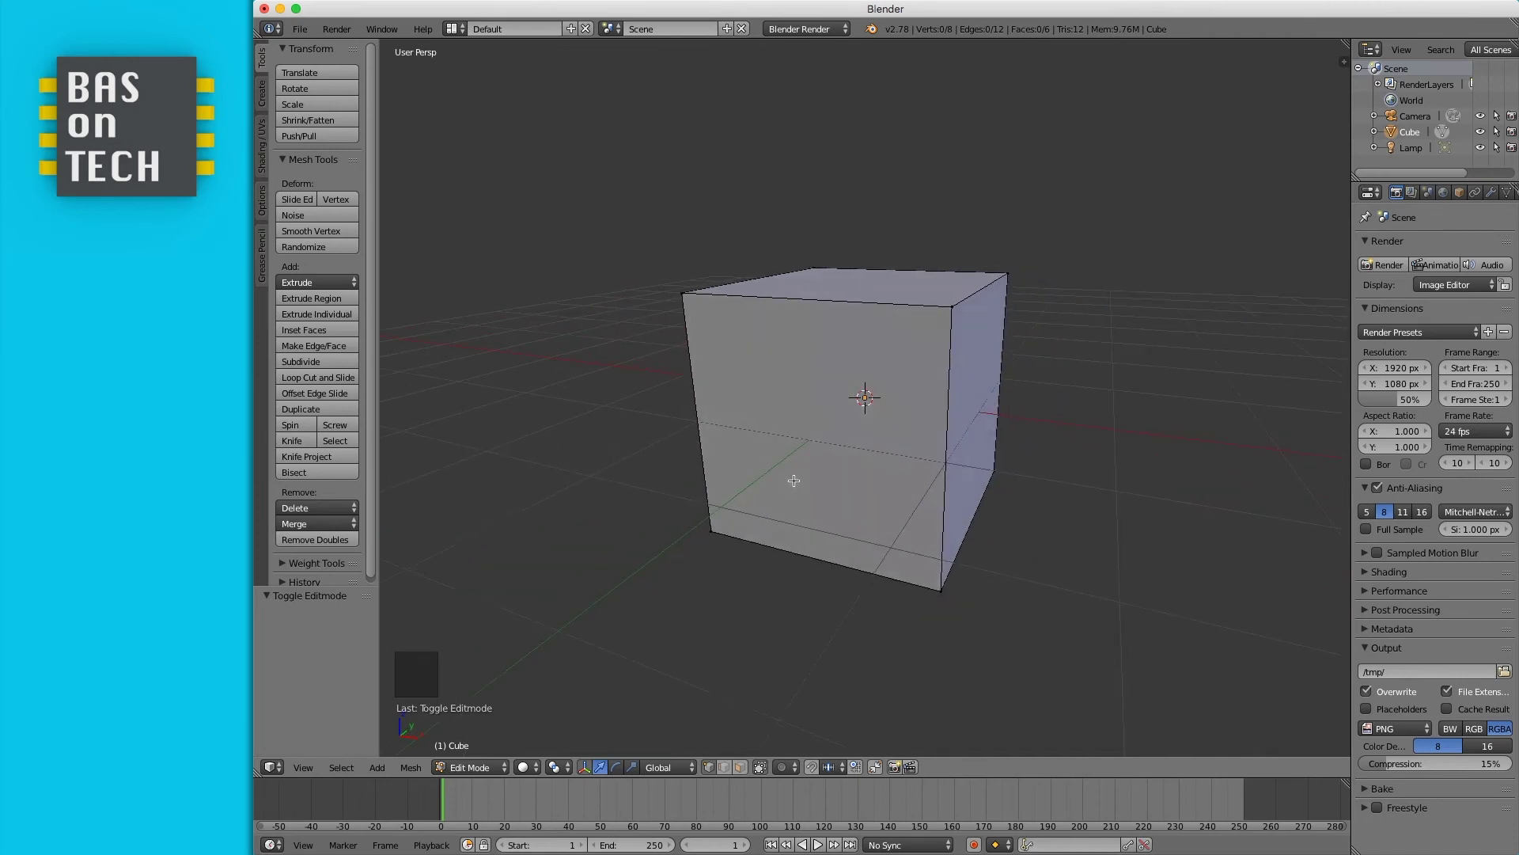
scroll(794, 481, "left", 10)
scroll(793, 480, "left", 3)
scroll(794, 481, "left", 3)
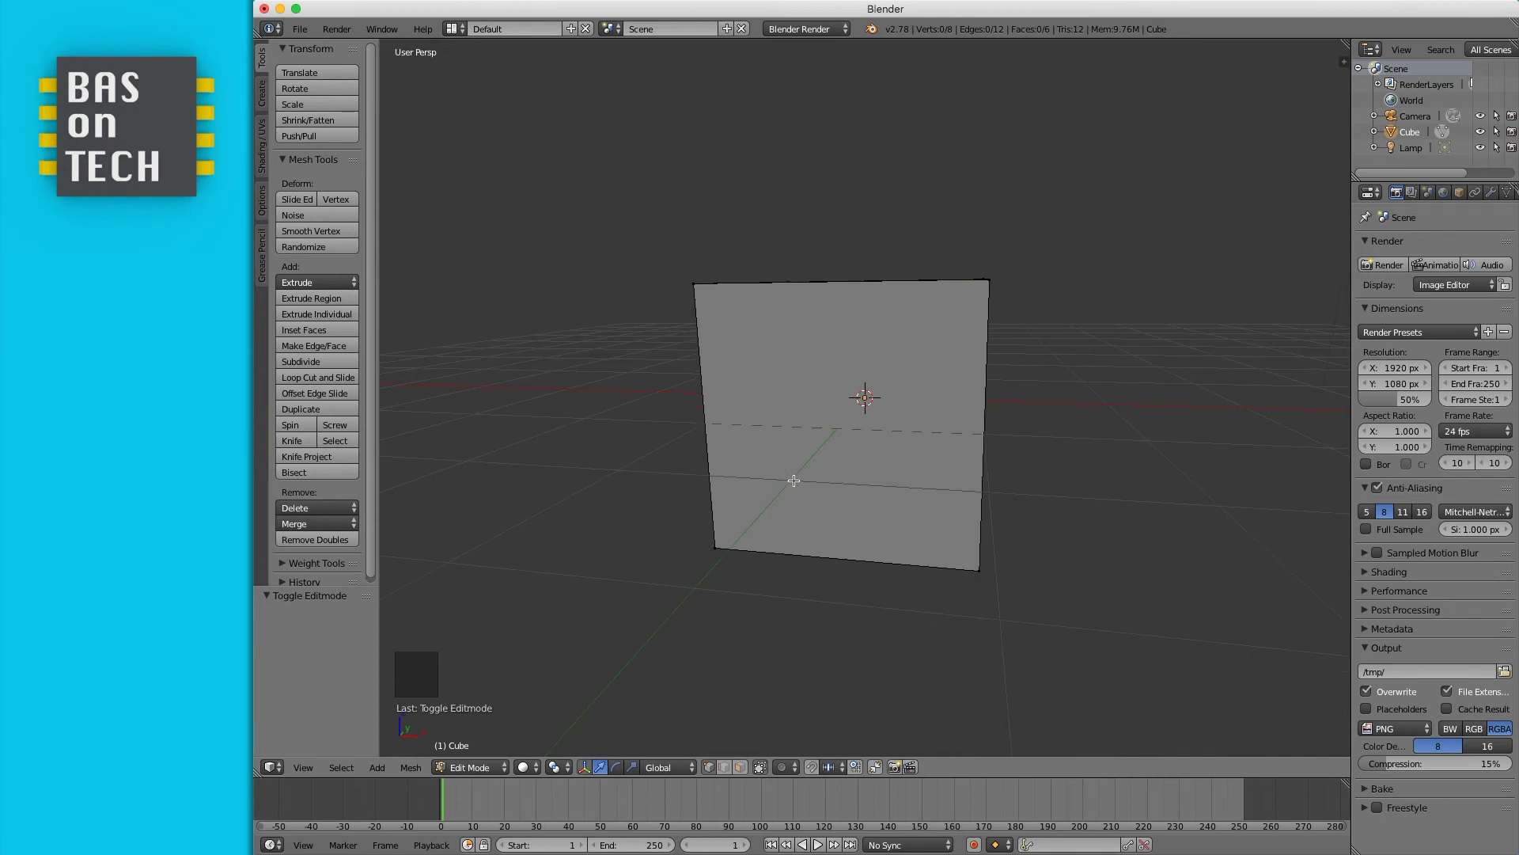
- Switch to the front view and select the cube's front upper-right vertex
left_click(304, 767)
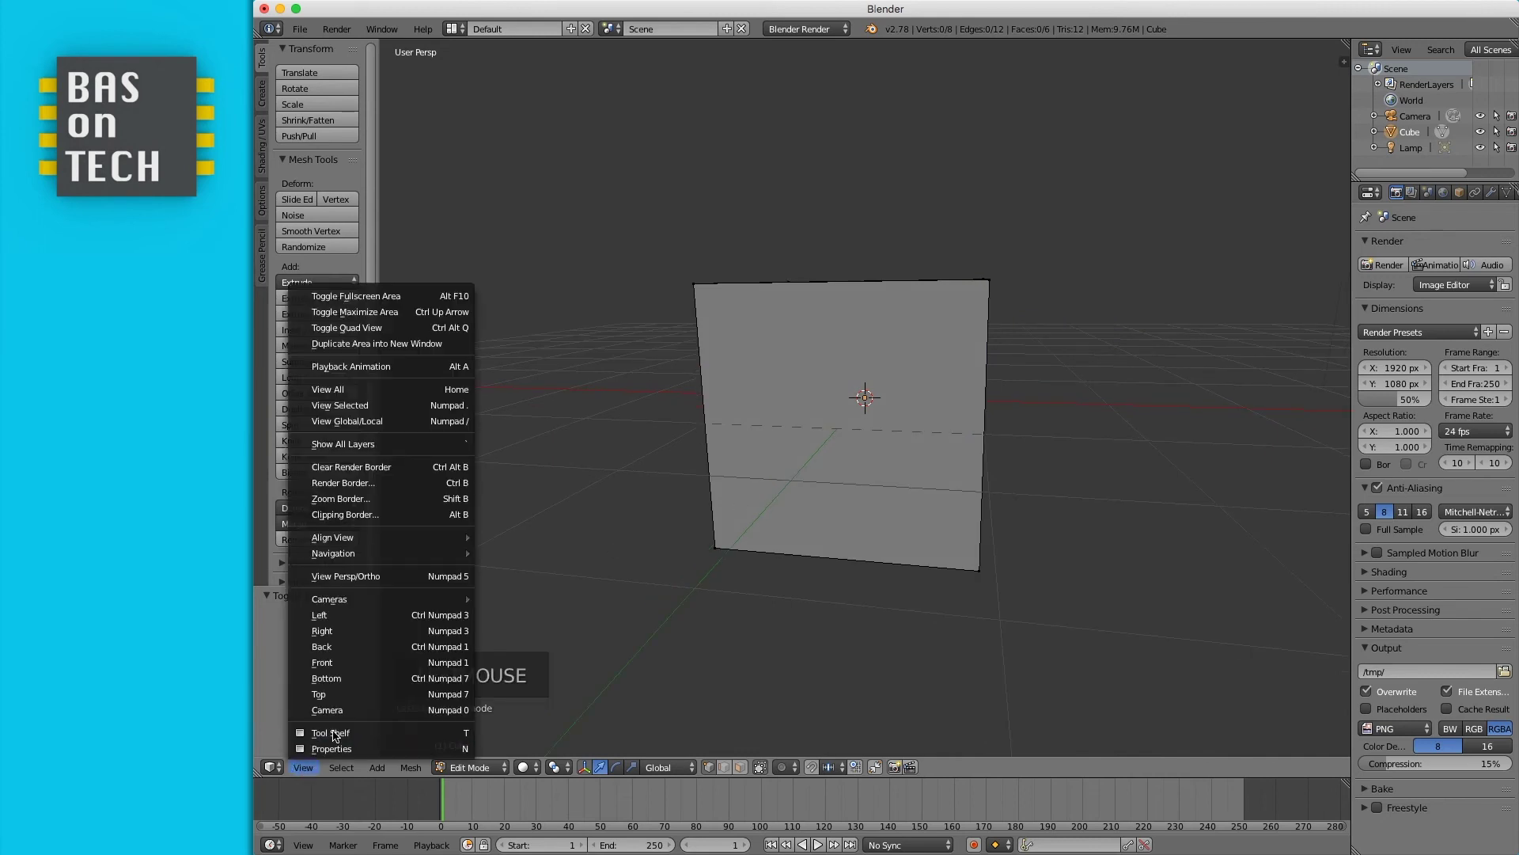
left_click(334, 664)
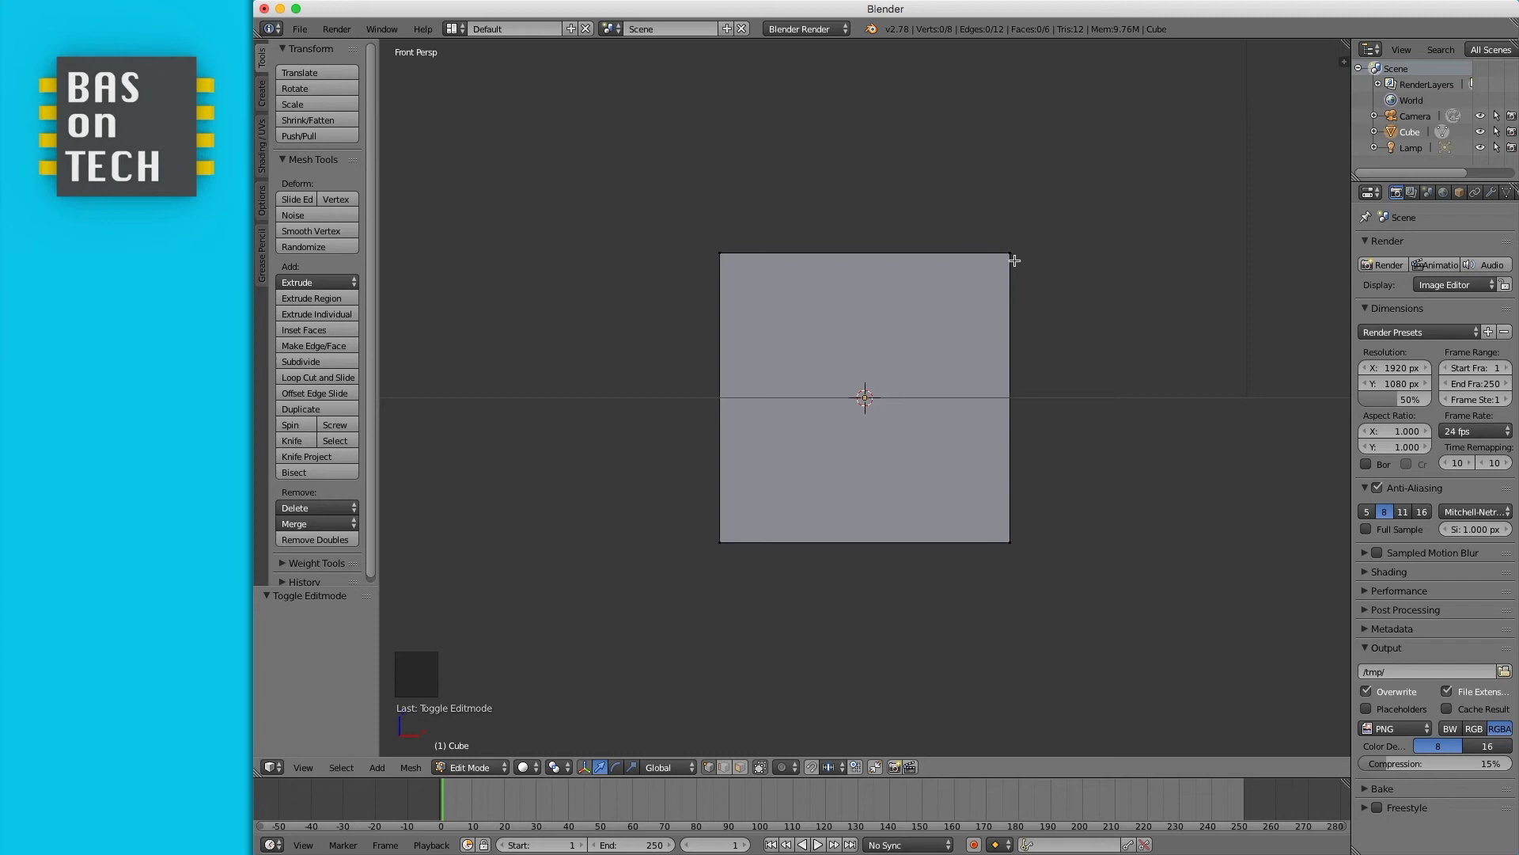
middle_click_drag(1009, 253, 991, 285)
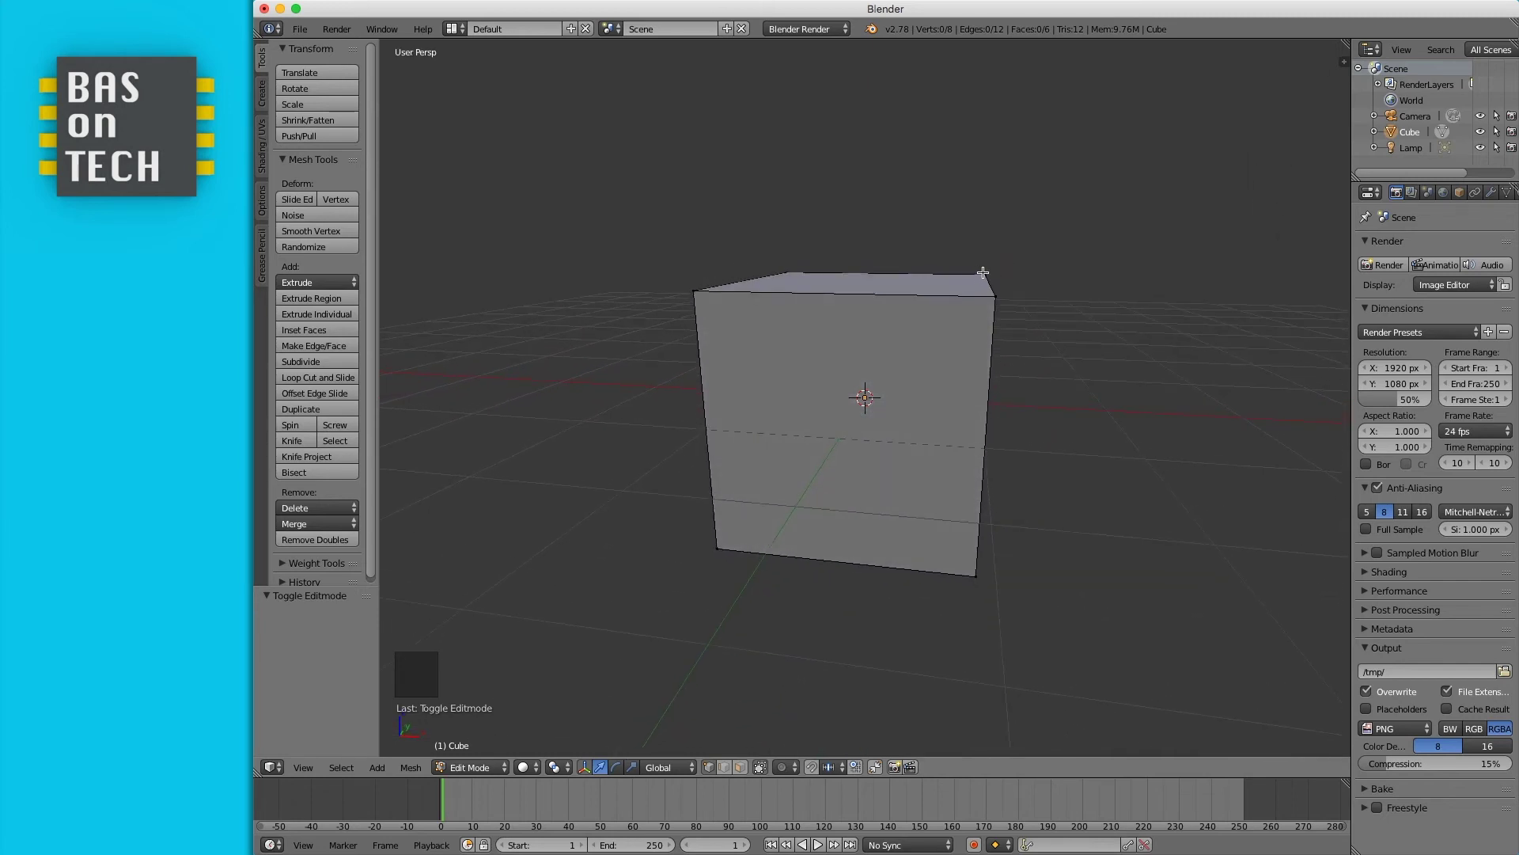
left_click(303, 767)
left_click(340, 662)
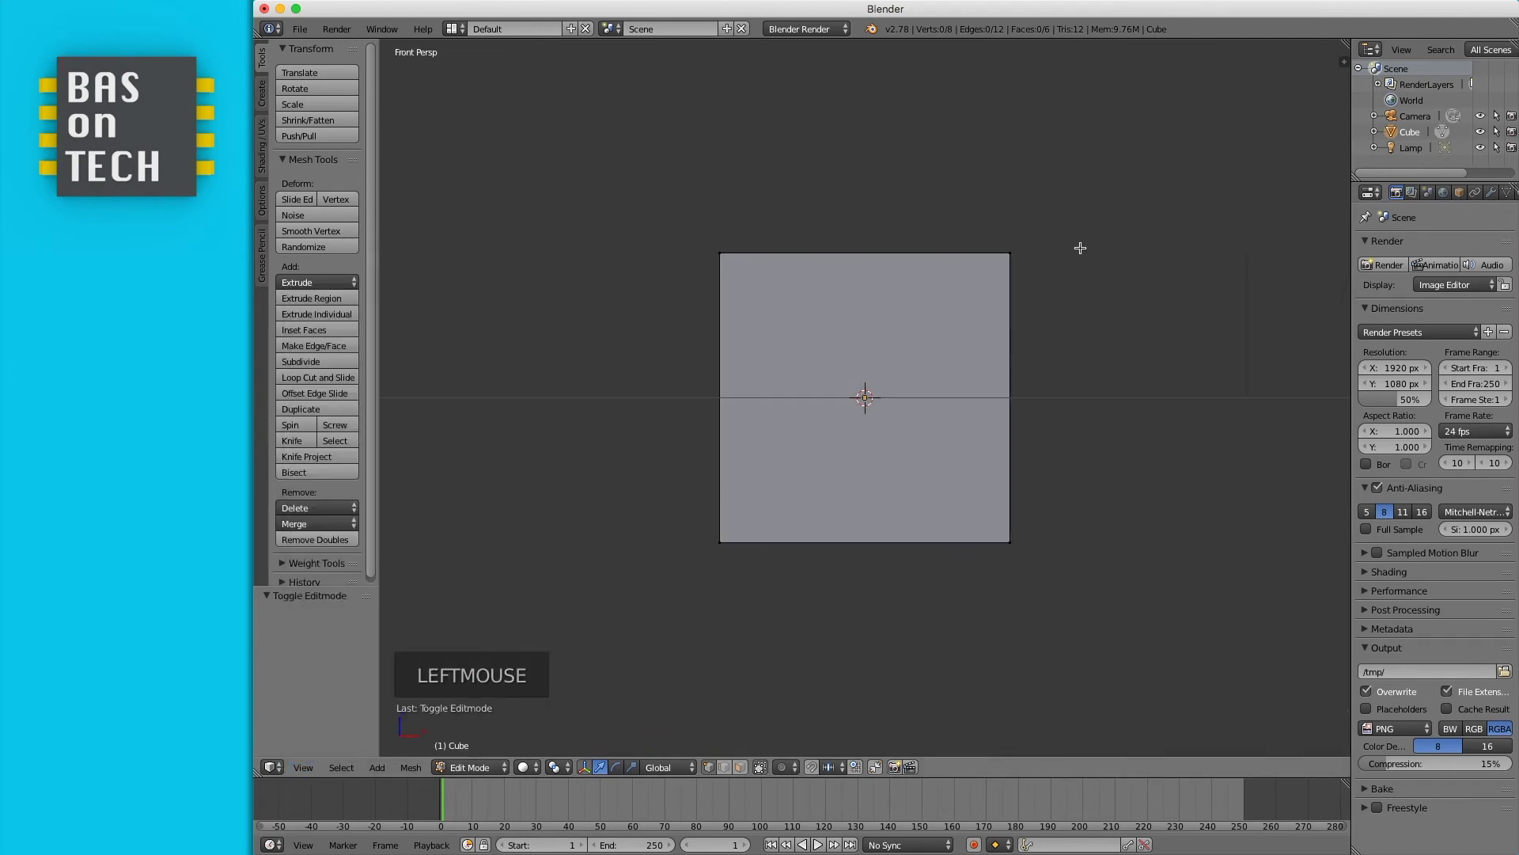
right_click(1008, 254)
middle_click_drag(1106, 299, 1009, 271)
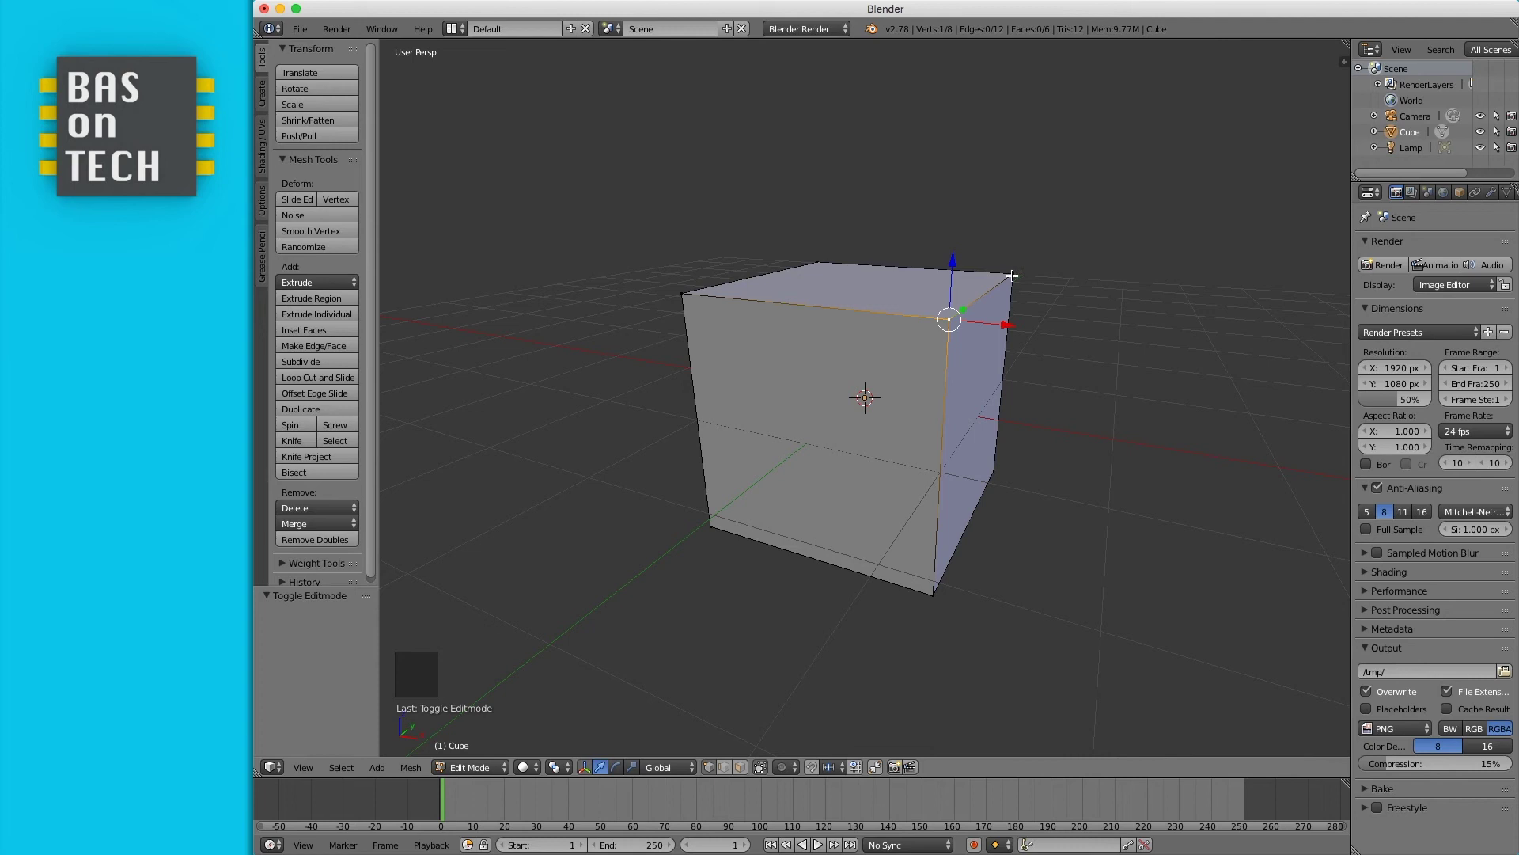
- Return to the front view and turn off limiting the selection to visible geometry
left_click(303, 768)
left_click(324, 662)
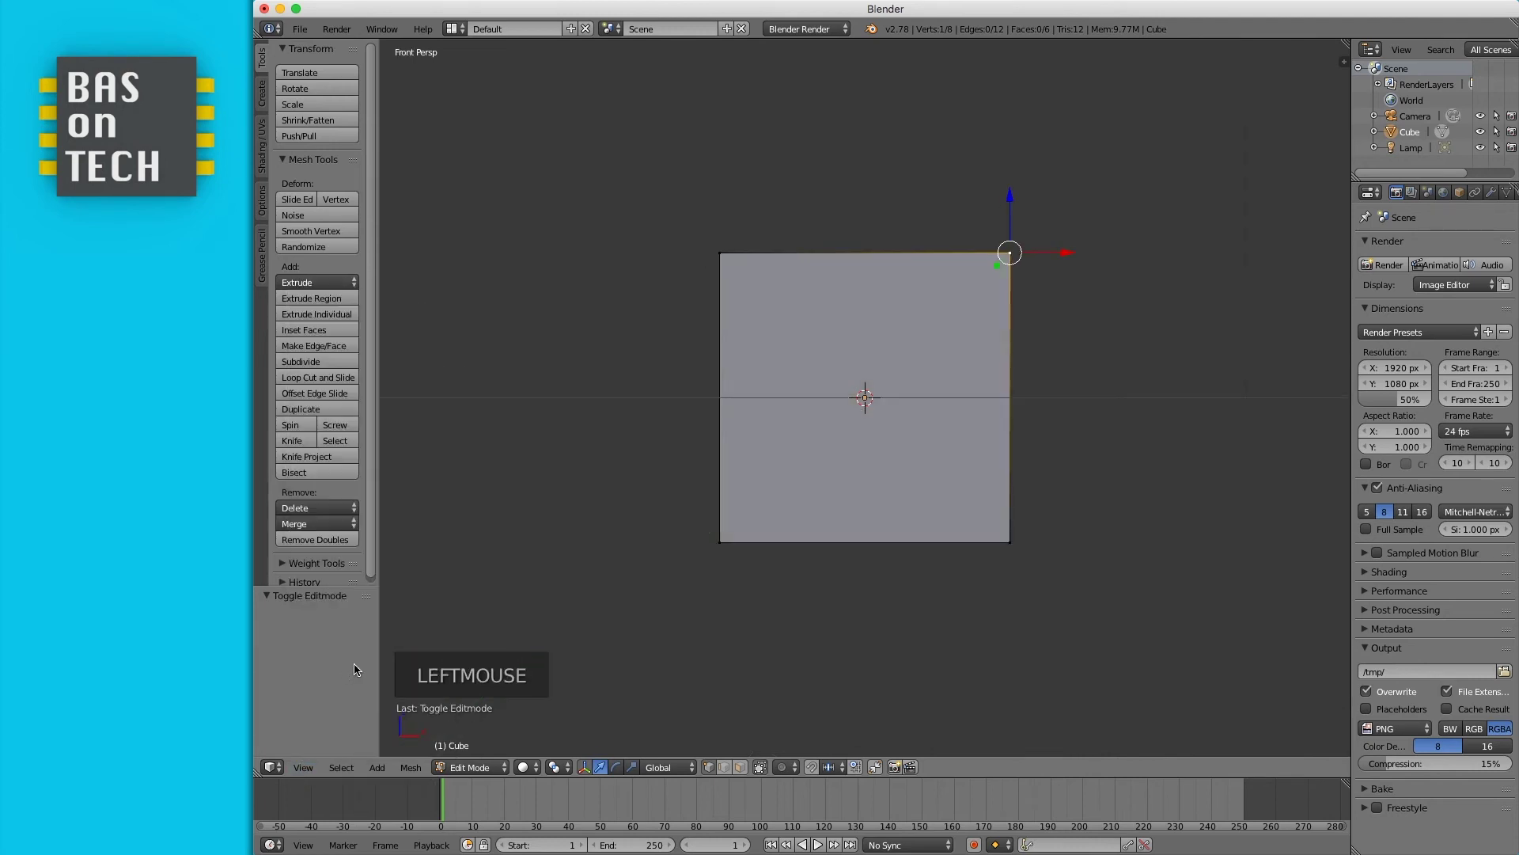
left_click(762, 769)
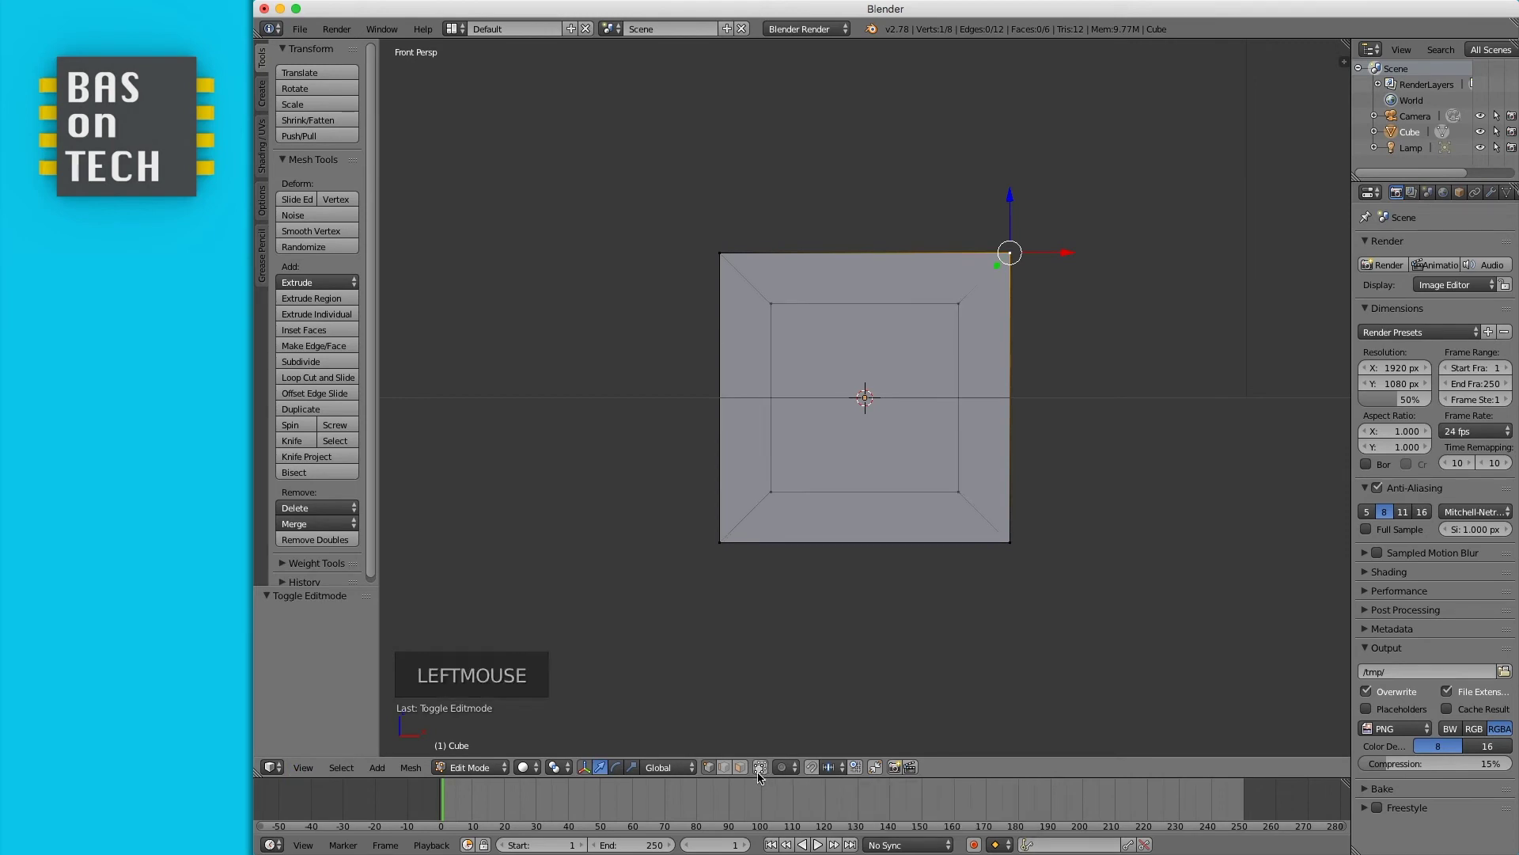
left_click(959, 303, "shift")
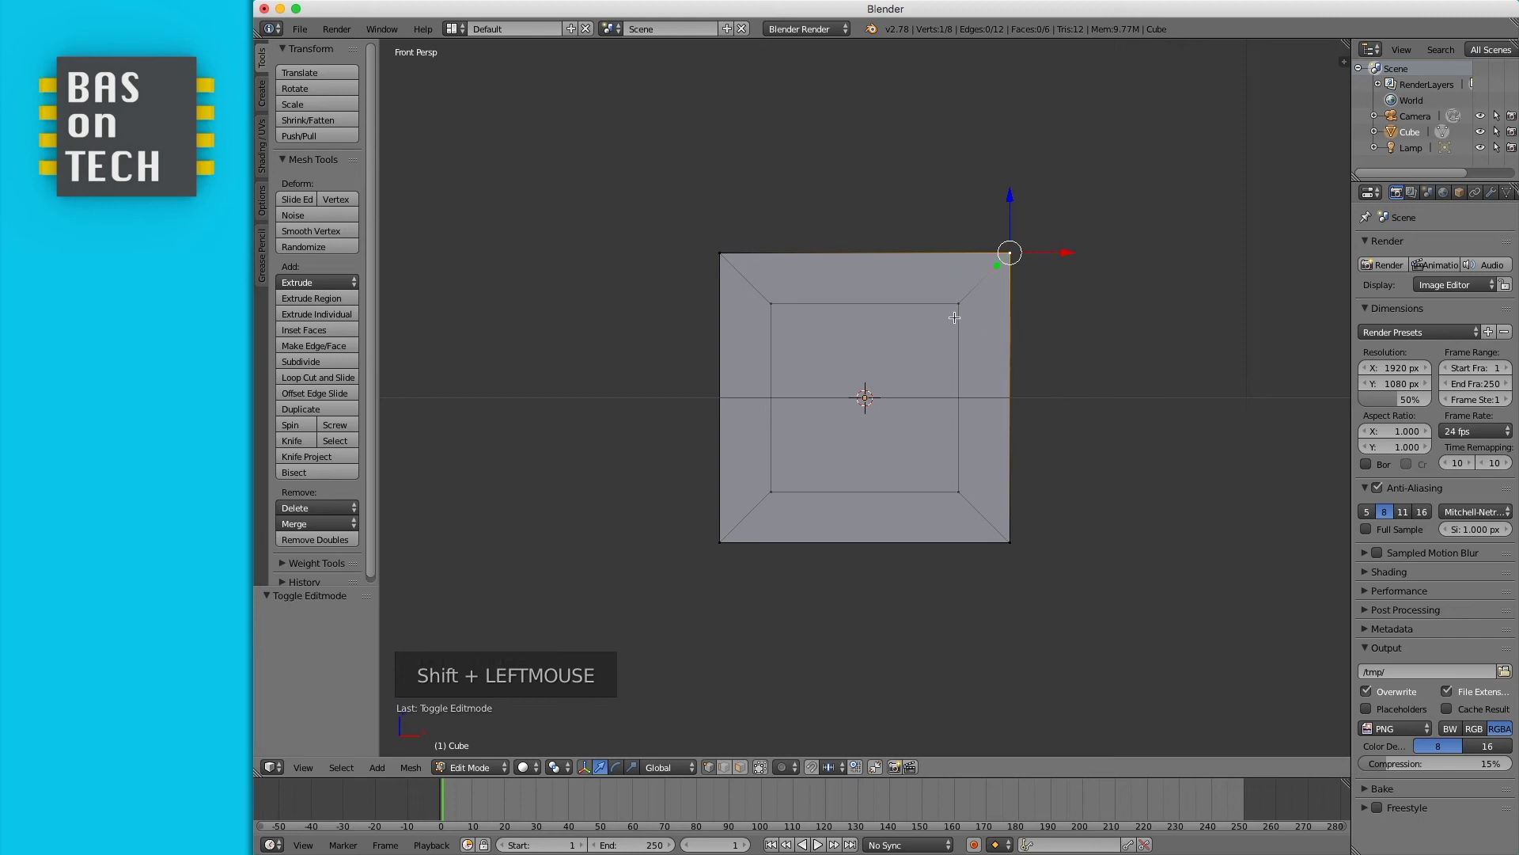
- Switch the front view from perspective to orthographic projection
key("5")
key("Escape")
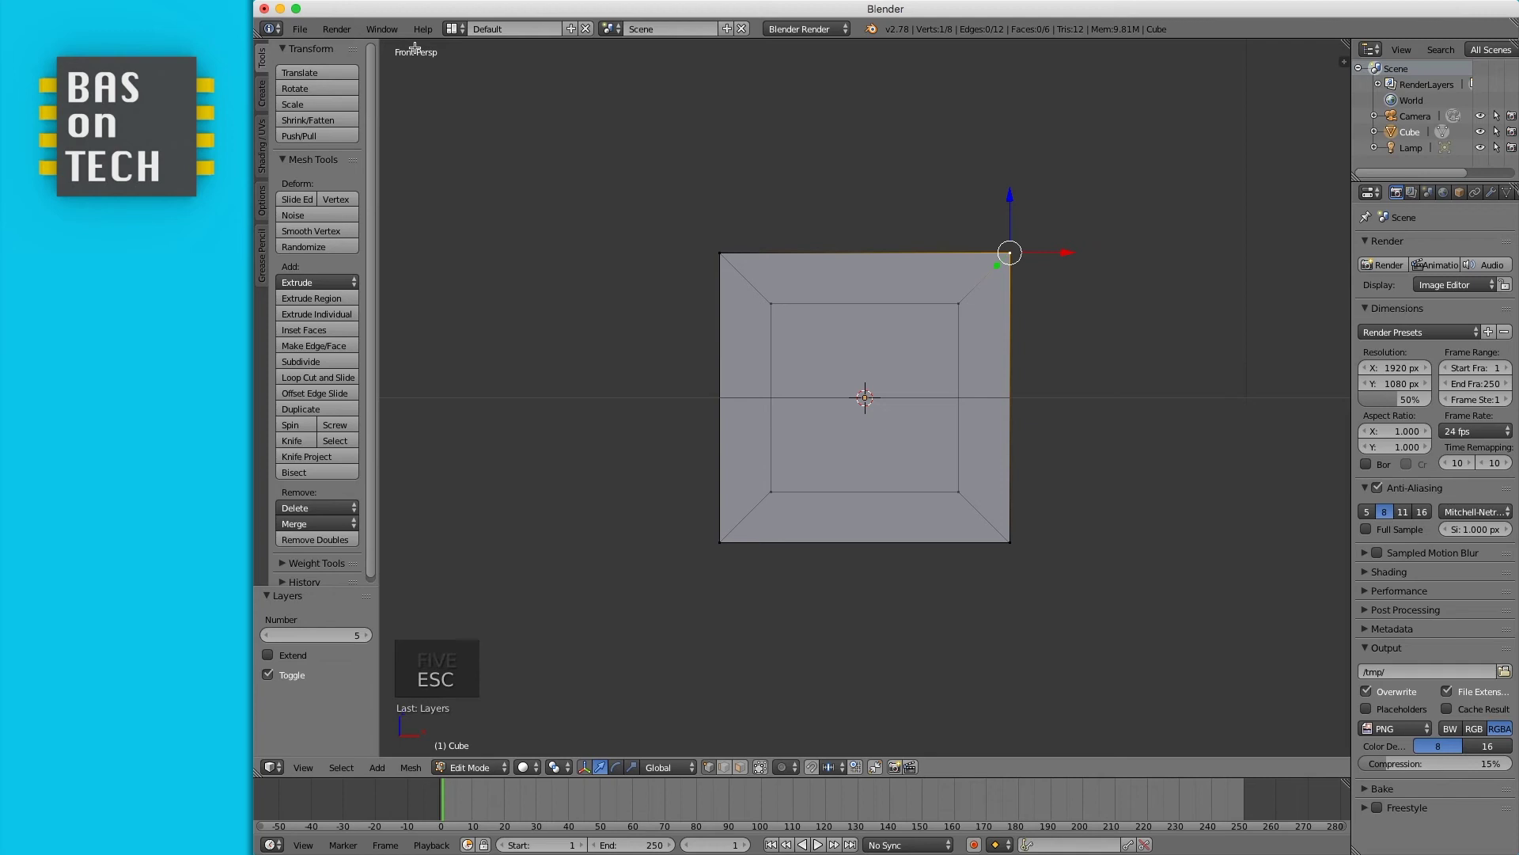
left_click(303, 766)
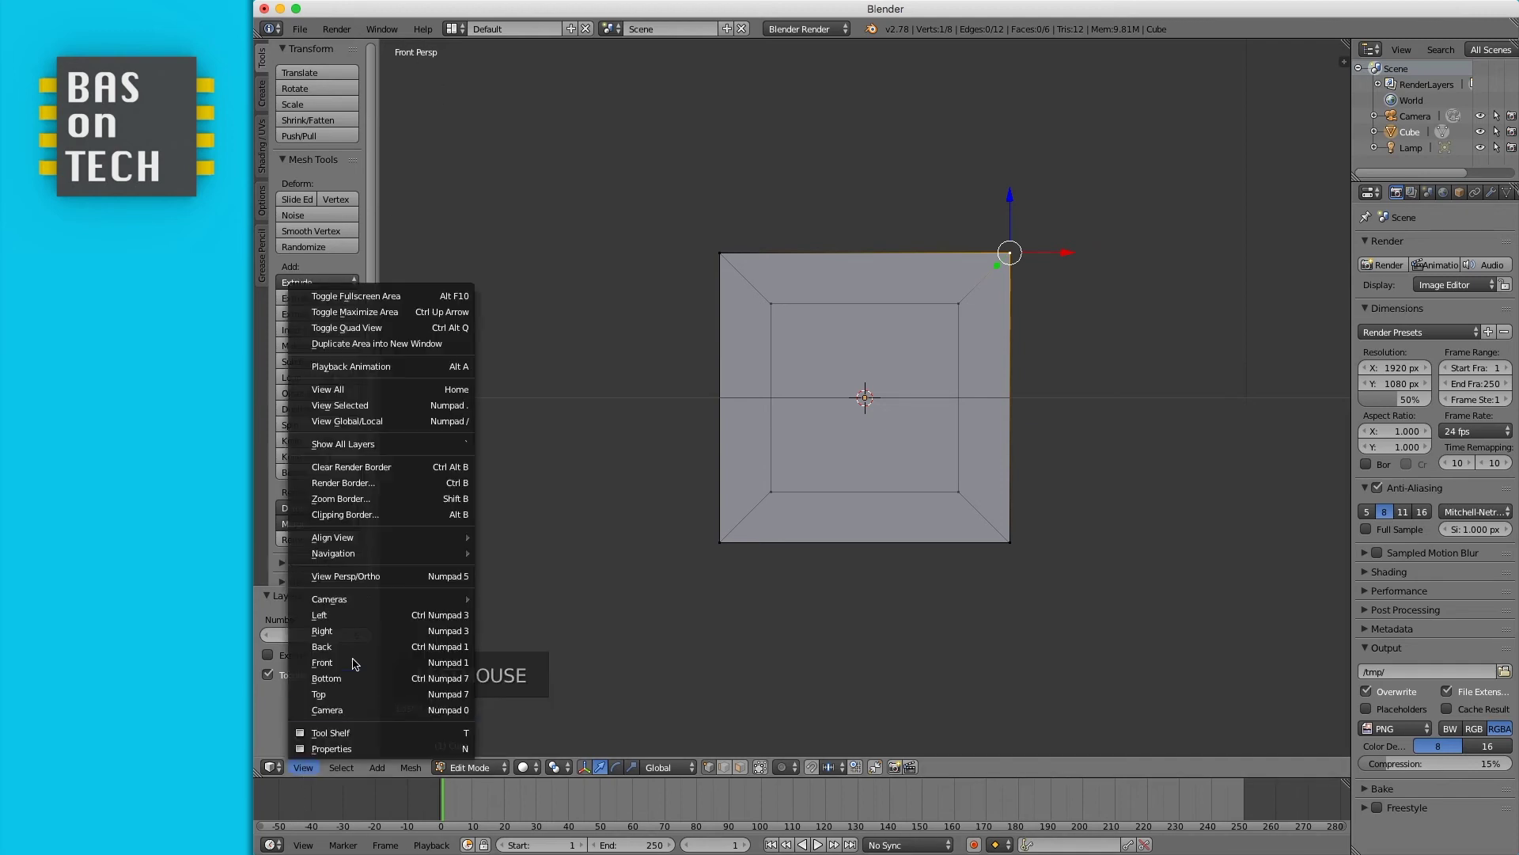
left_click(364, 576)
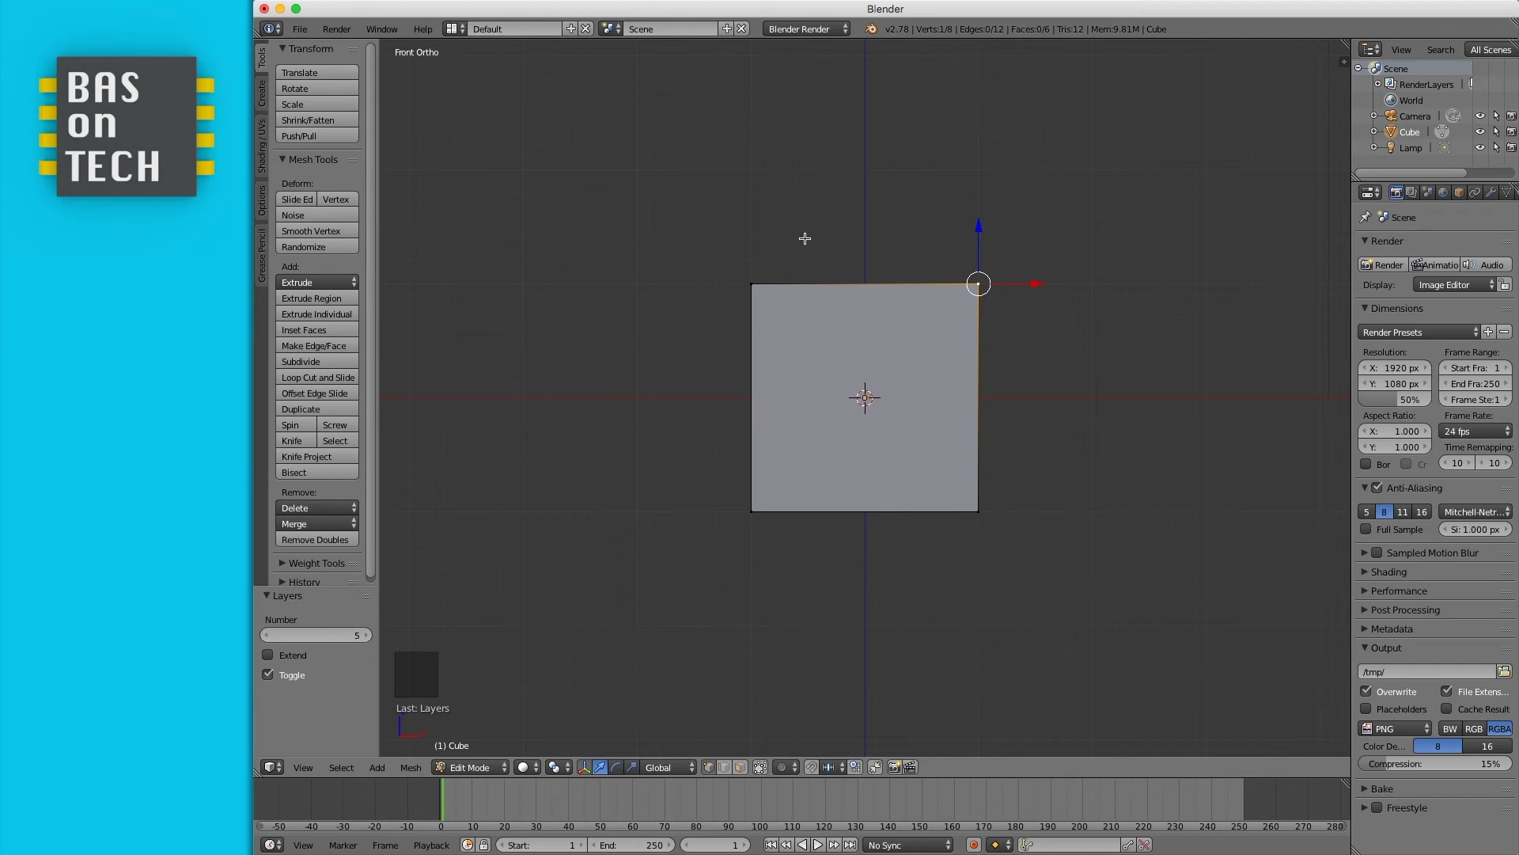
- Box-select the cube's upper vertices through the mesh, including the hidden rear ones
key("b")
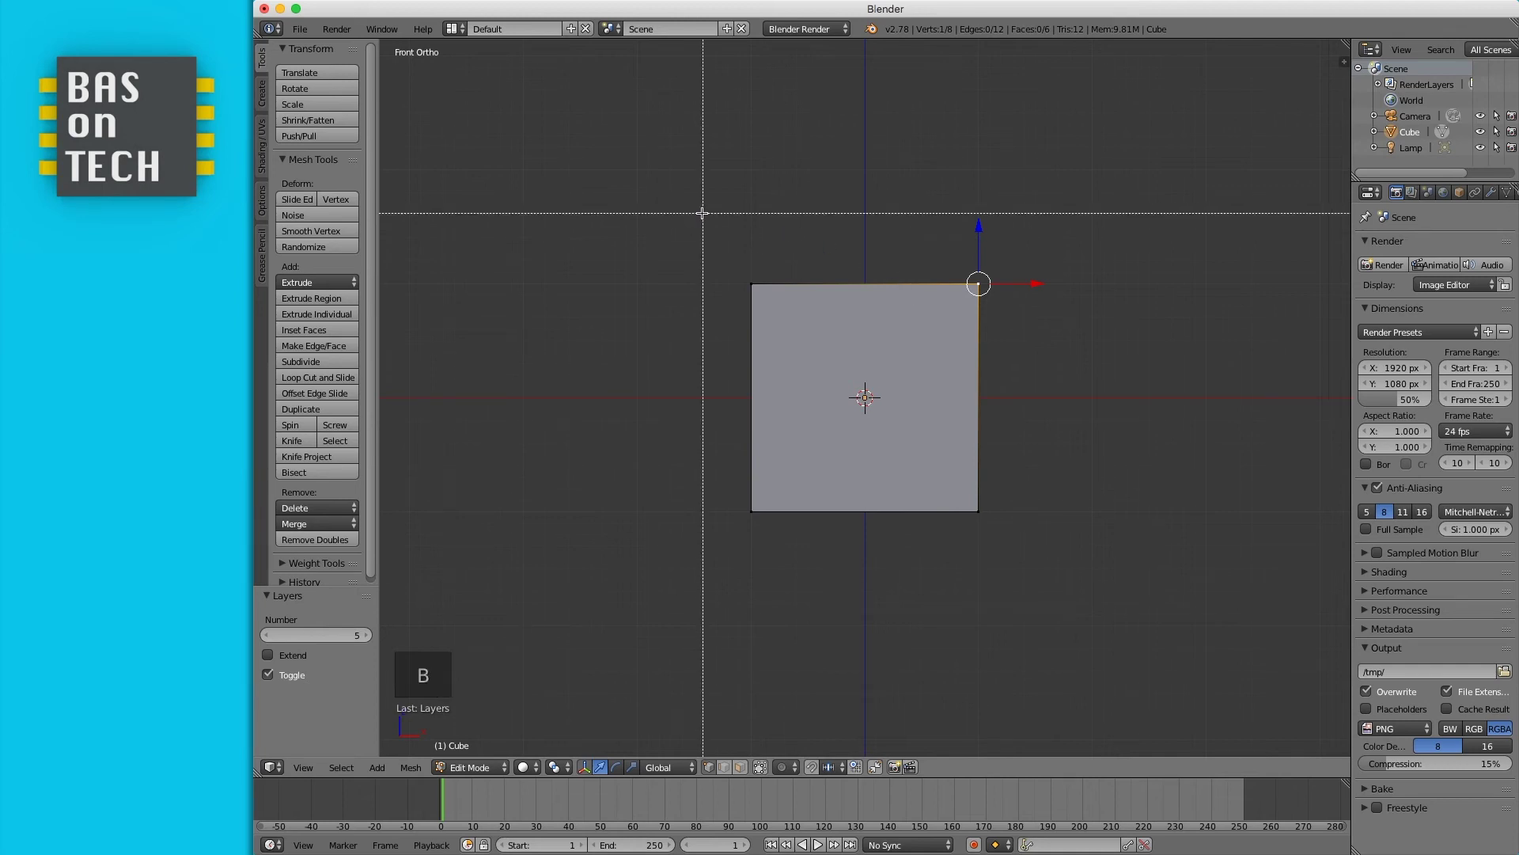
left_click_drag(697, 211, 1041, 306)
middle_click_drag(1099, 305, 1076, 325)
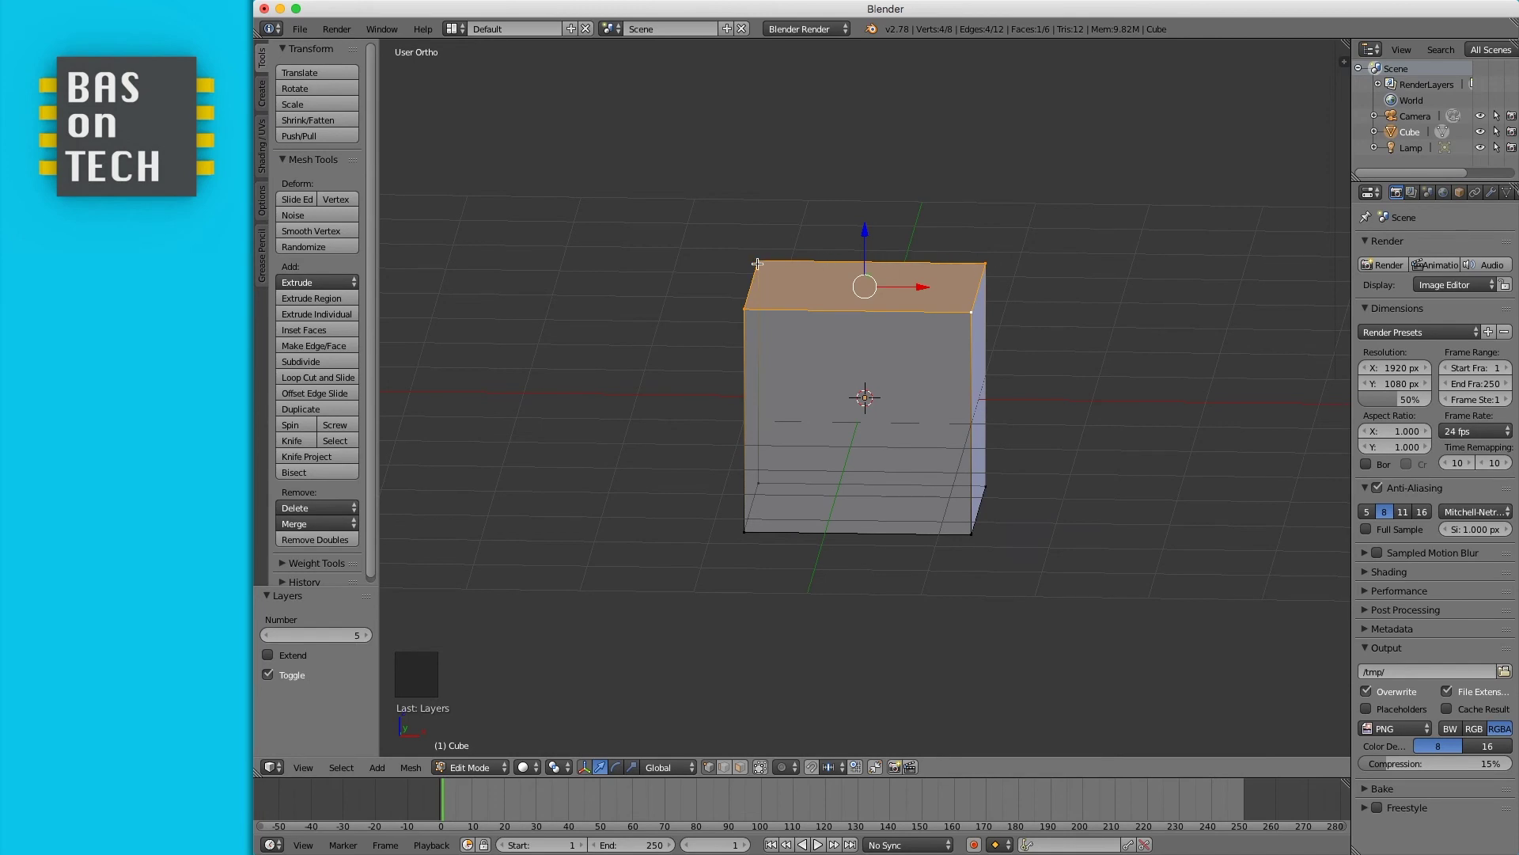
- Return to the front view, deselect all vertices, and limit the selection to visible geometry again
left_click(303, 766)
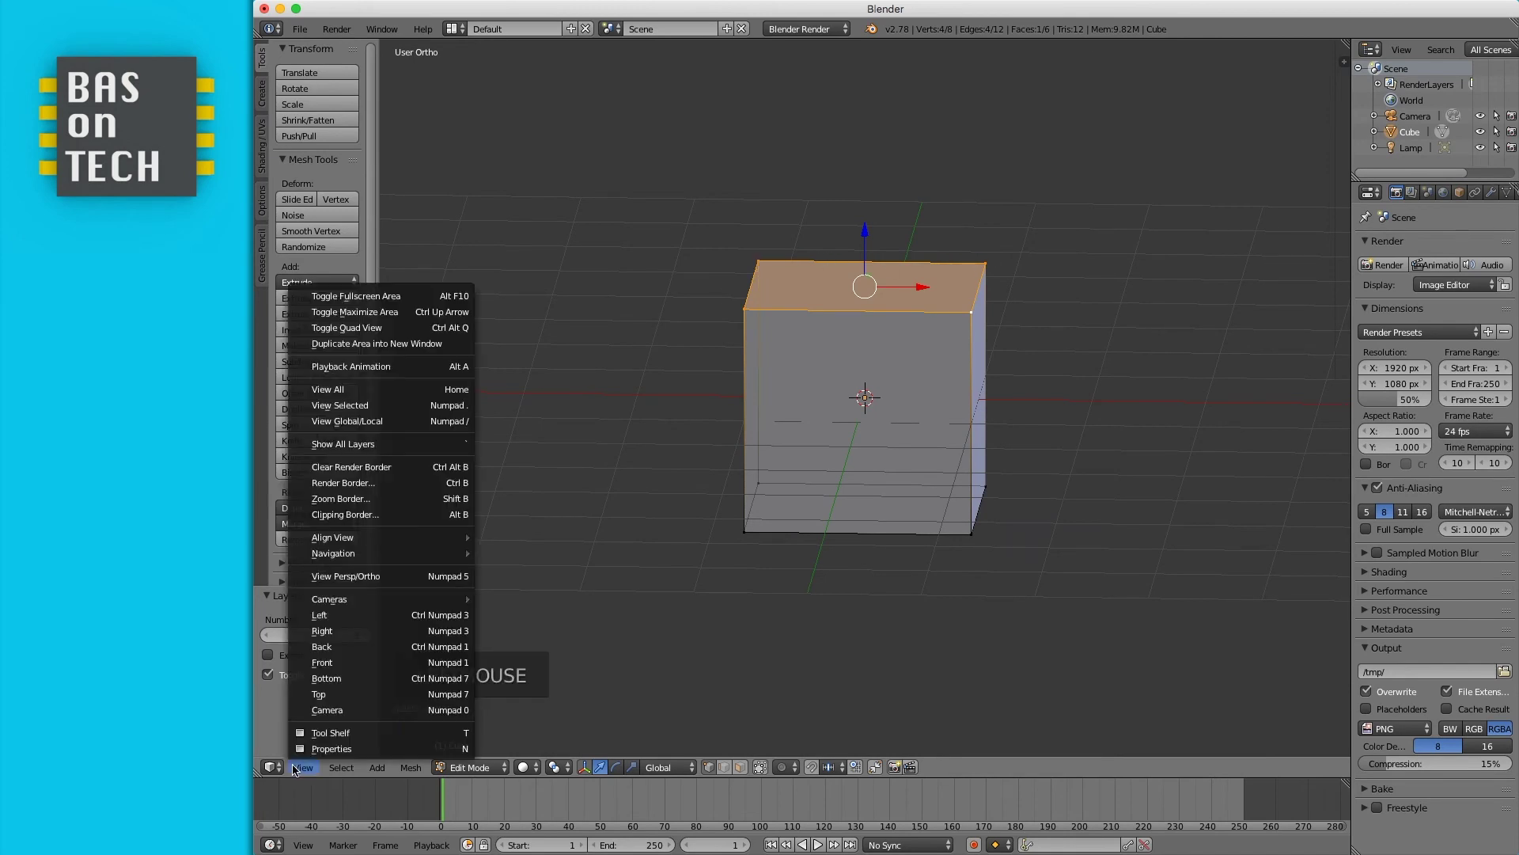
left_click(351, 655)
key("a")
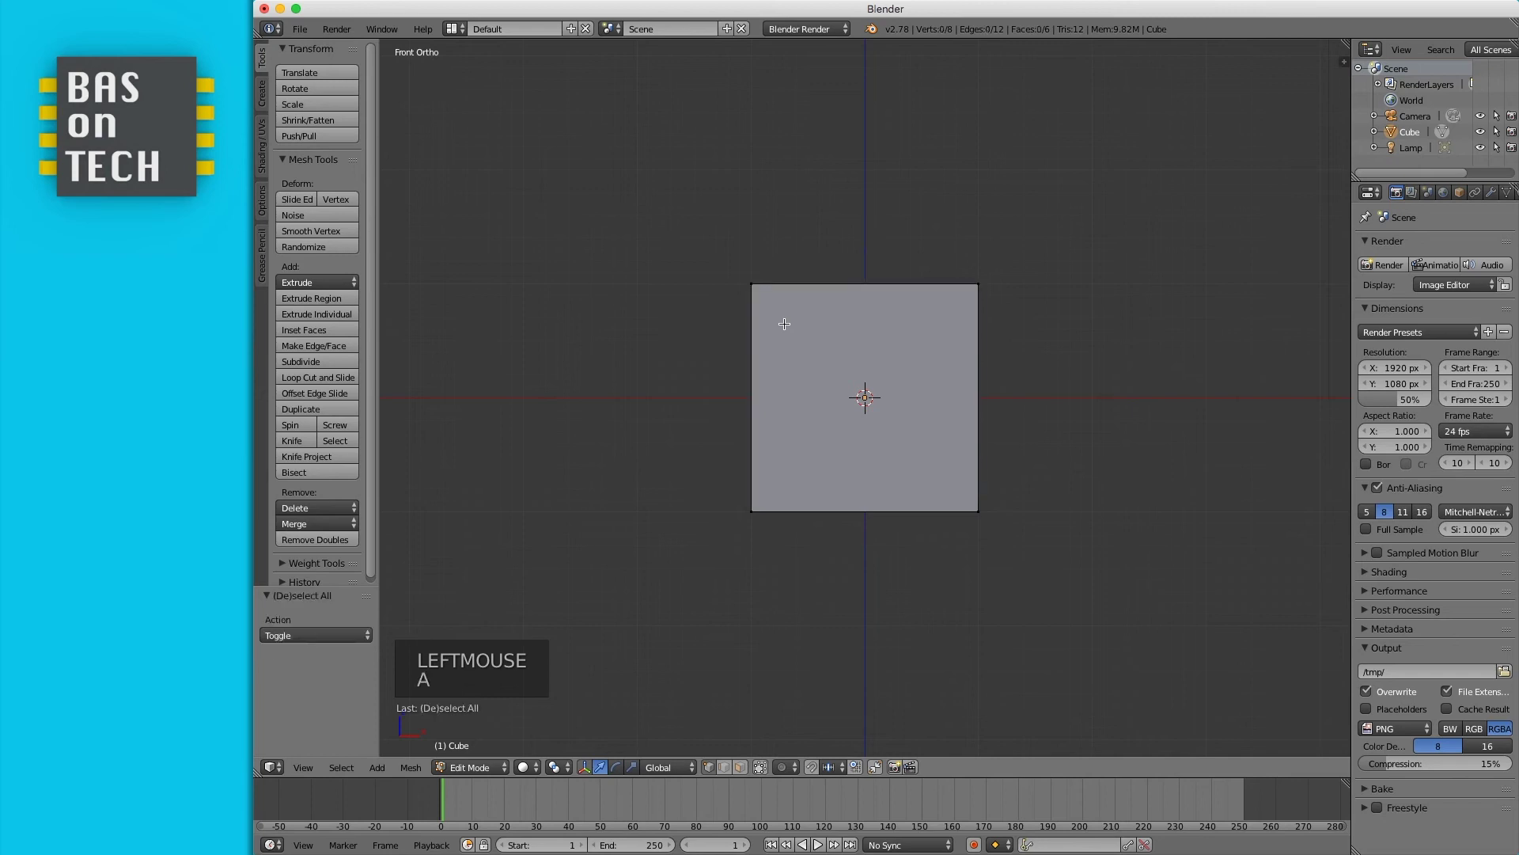
left_click(762, 772)
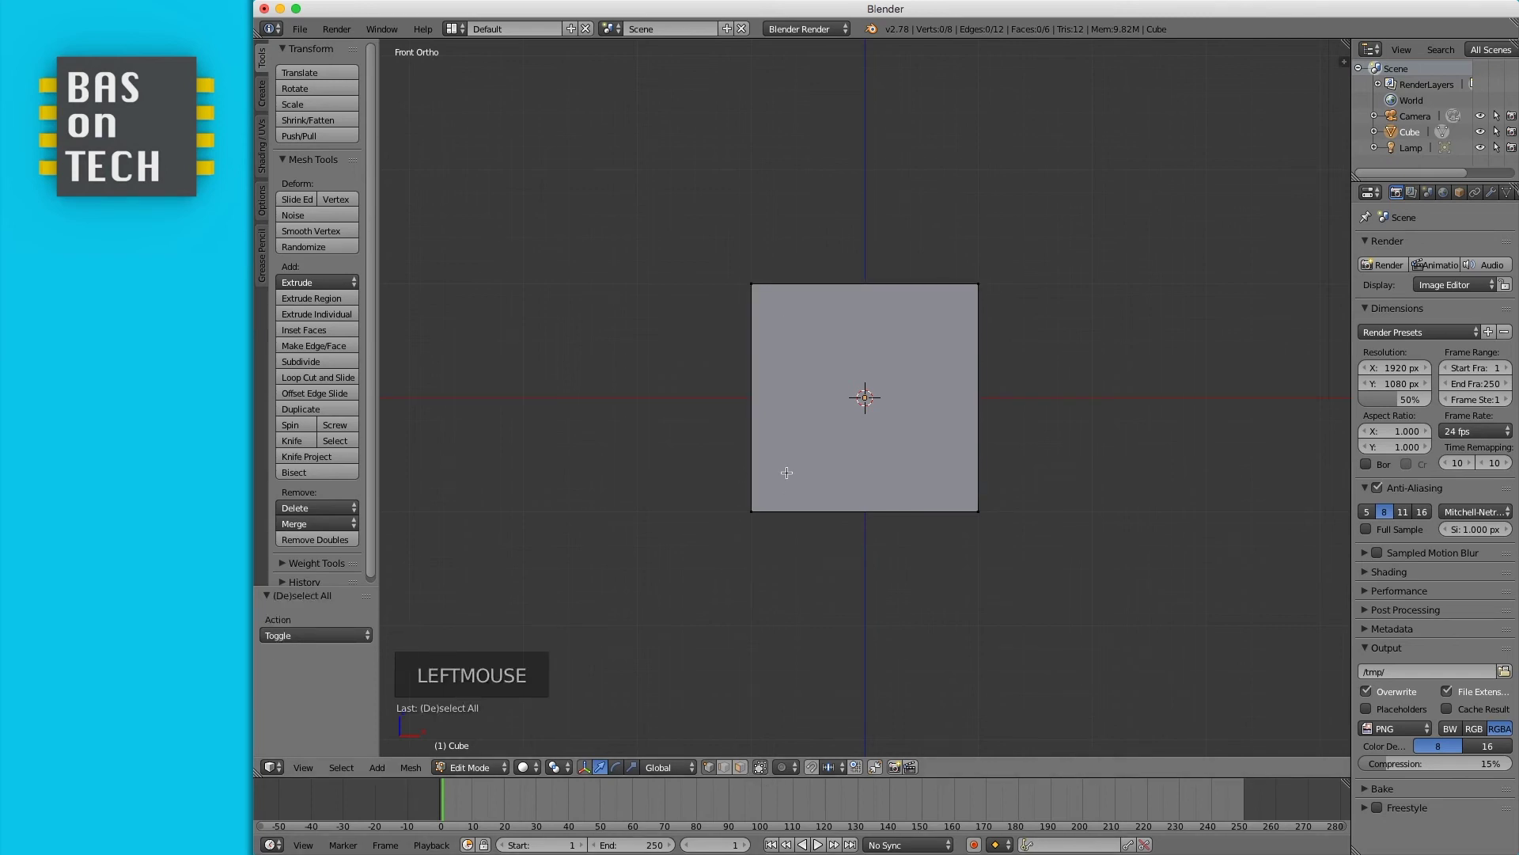
- Box-select only the two visible front vertices along the cube's upper edge
key("b")
left_click_drag(705, 259, 1032, 307)
scroll(1085, 292, "down", 3)
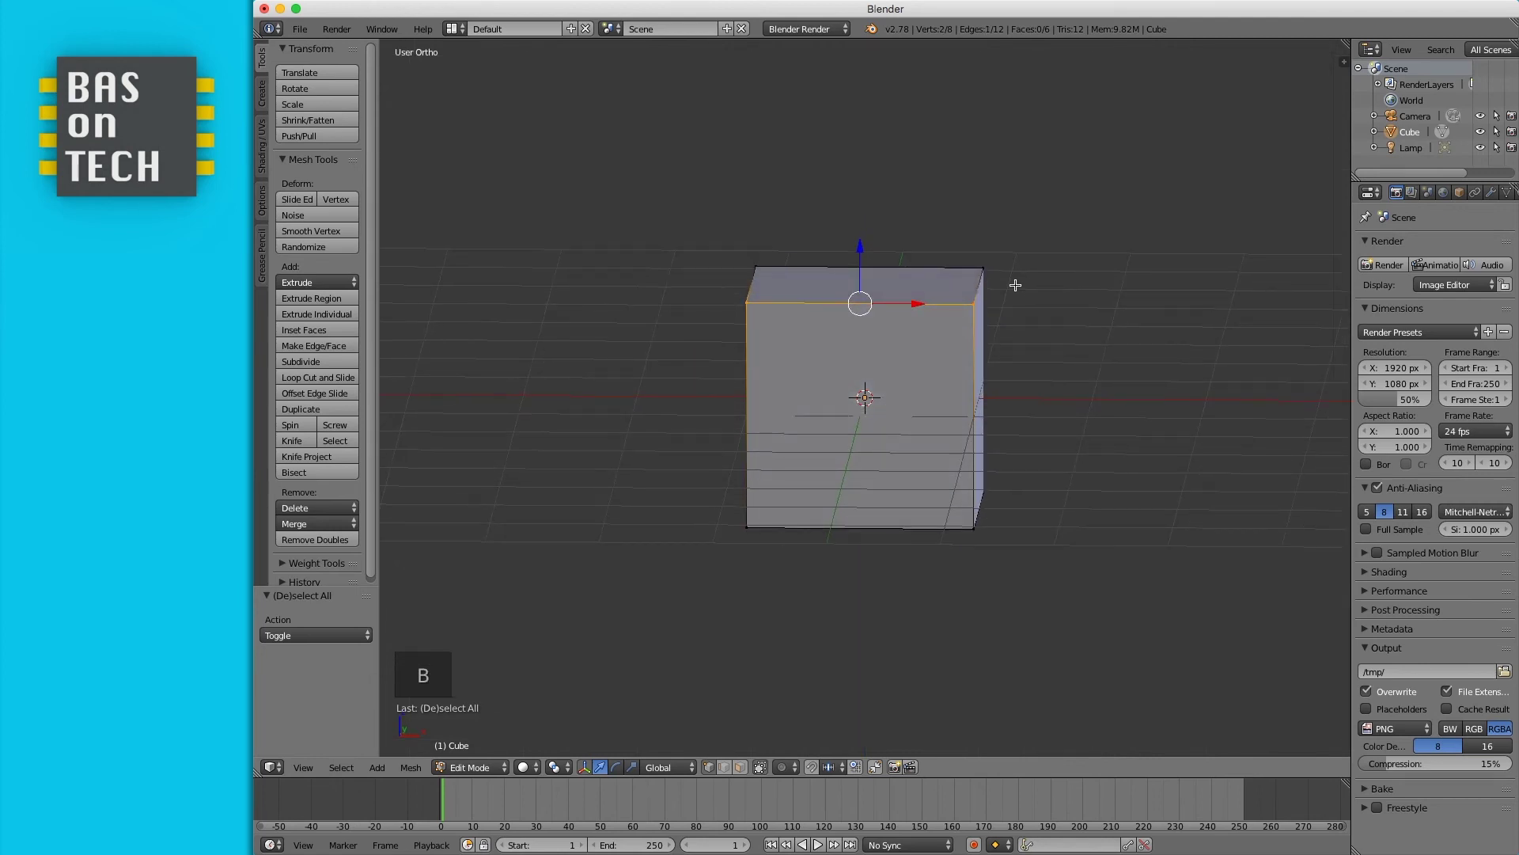
scroll(1011, 289, "down", 2)
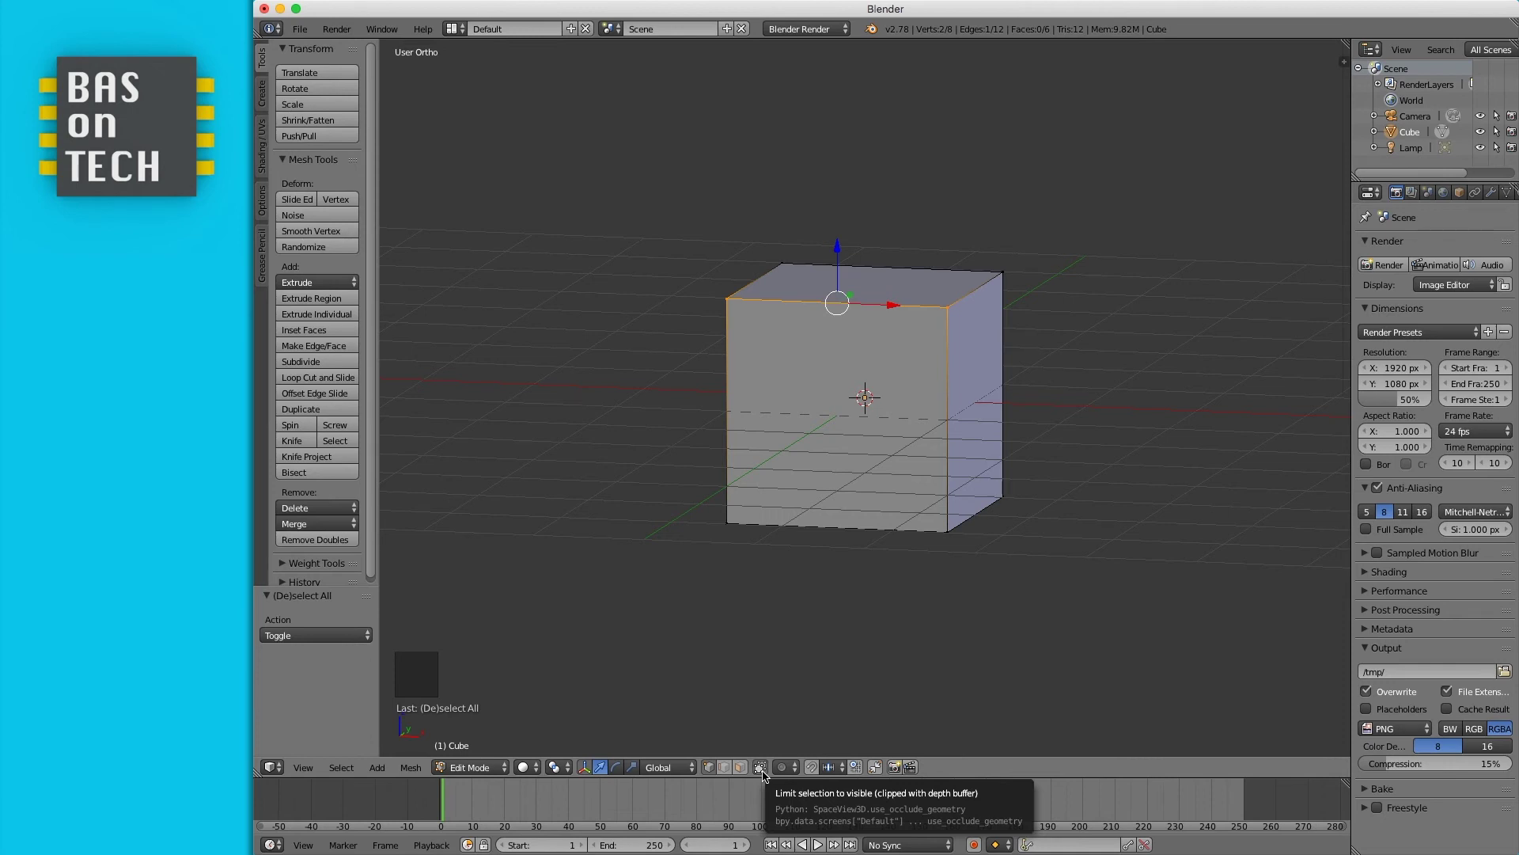
scroll(945, 291, "left", 2)
scroll(945, 290, "left", 1)
- Return to the front view and leave Edit Mode for Object Mode
left_click(303, 768)
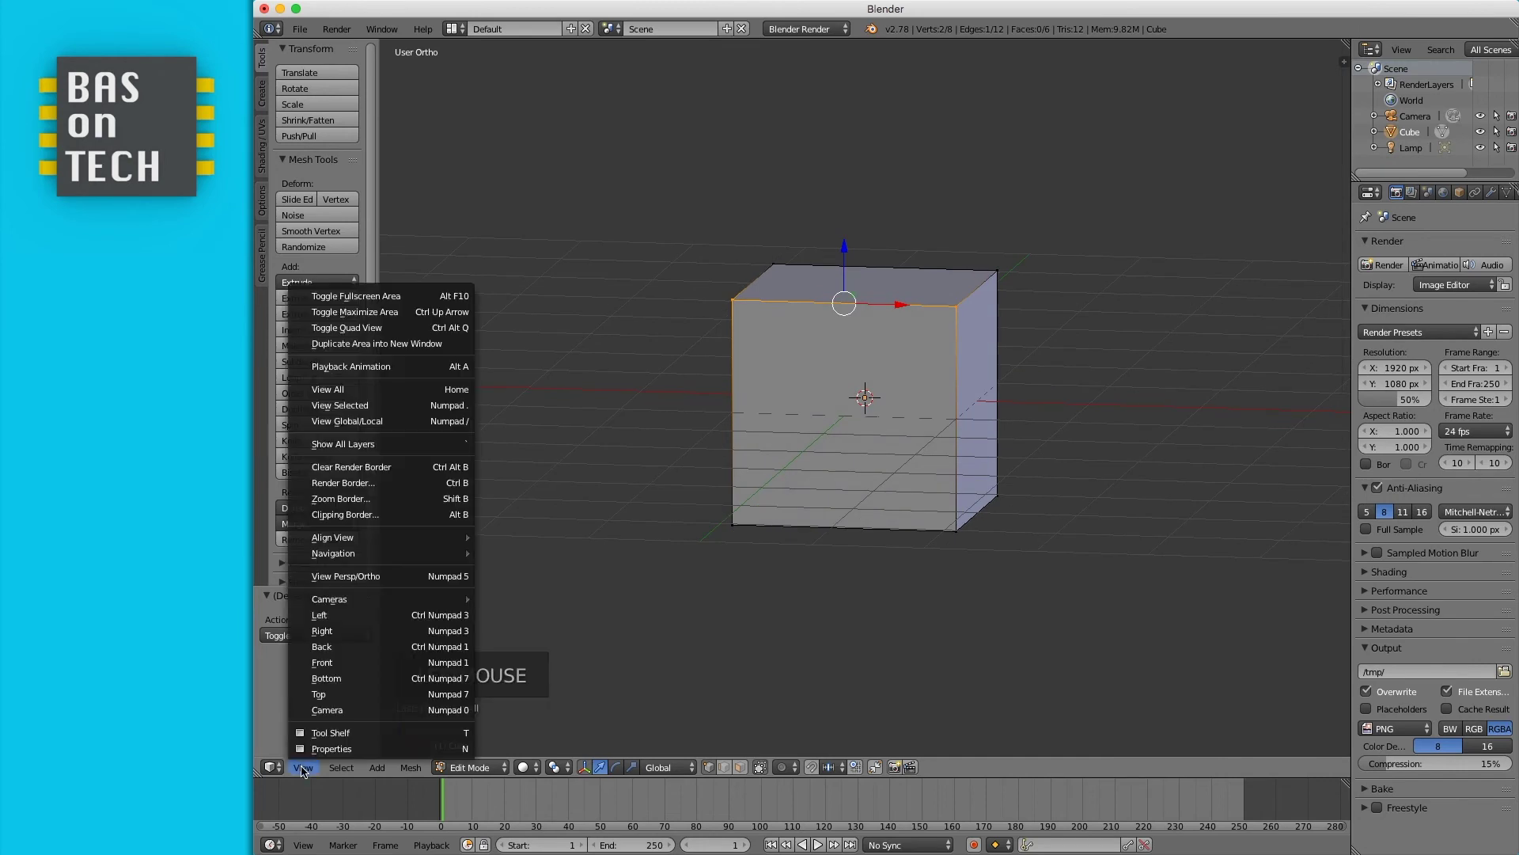
left_click(323, 662)
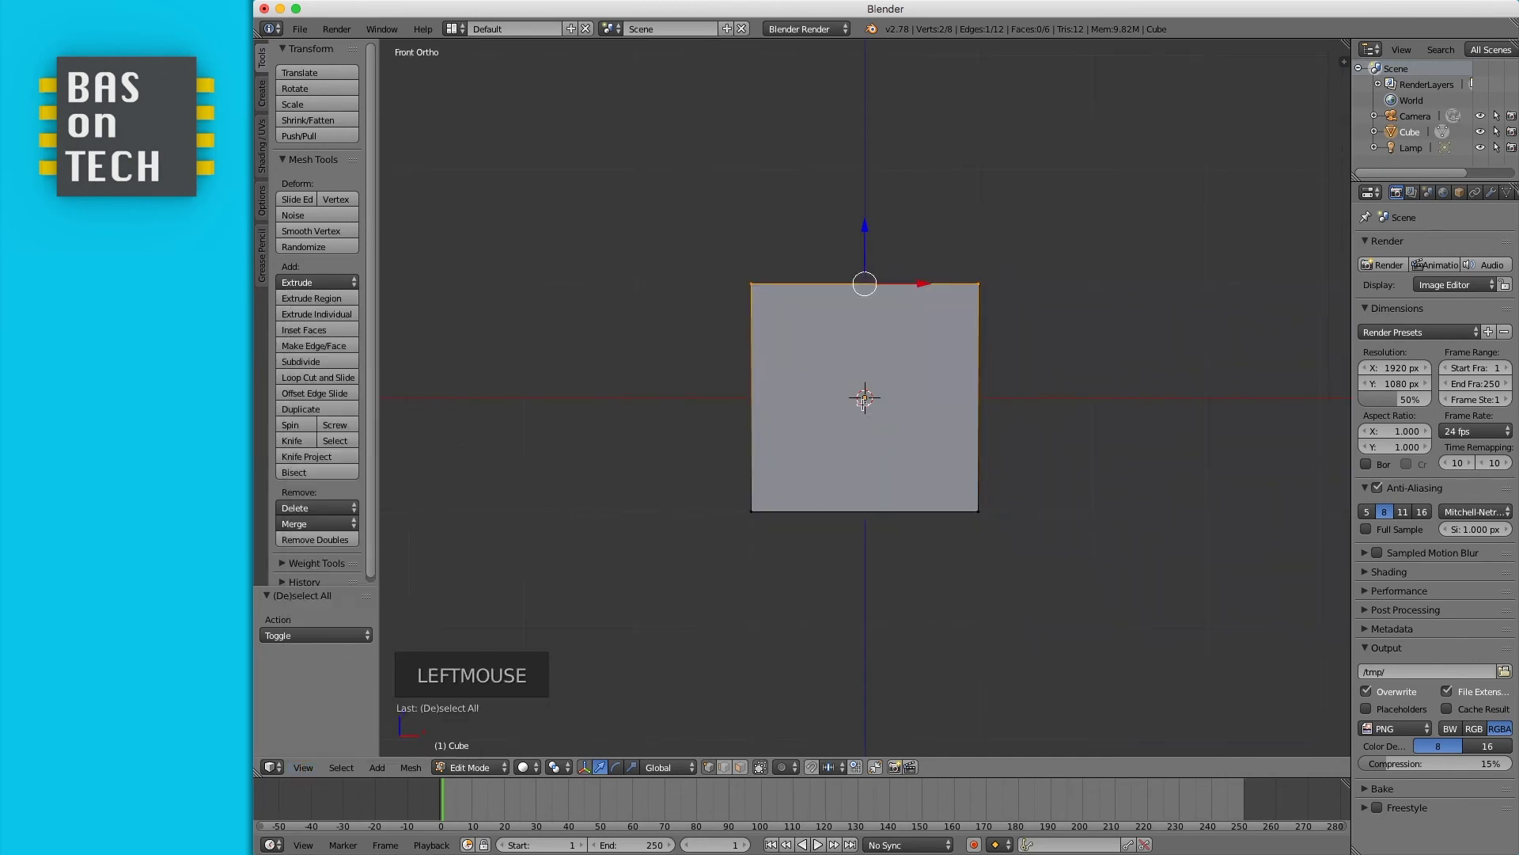
key("Tab")
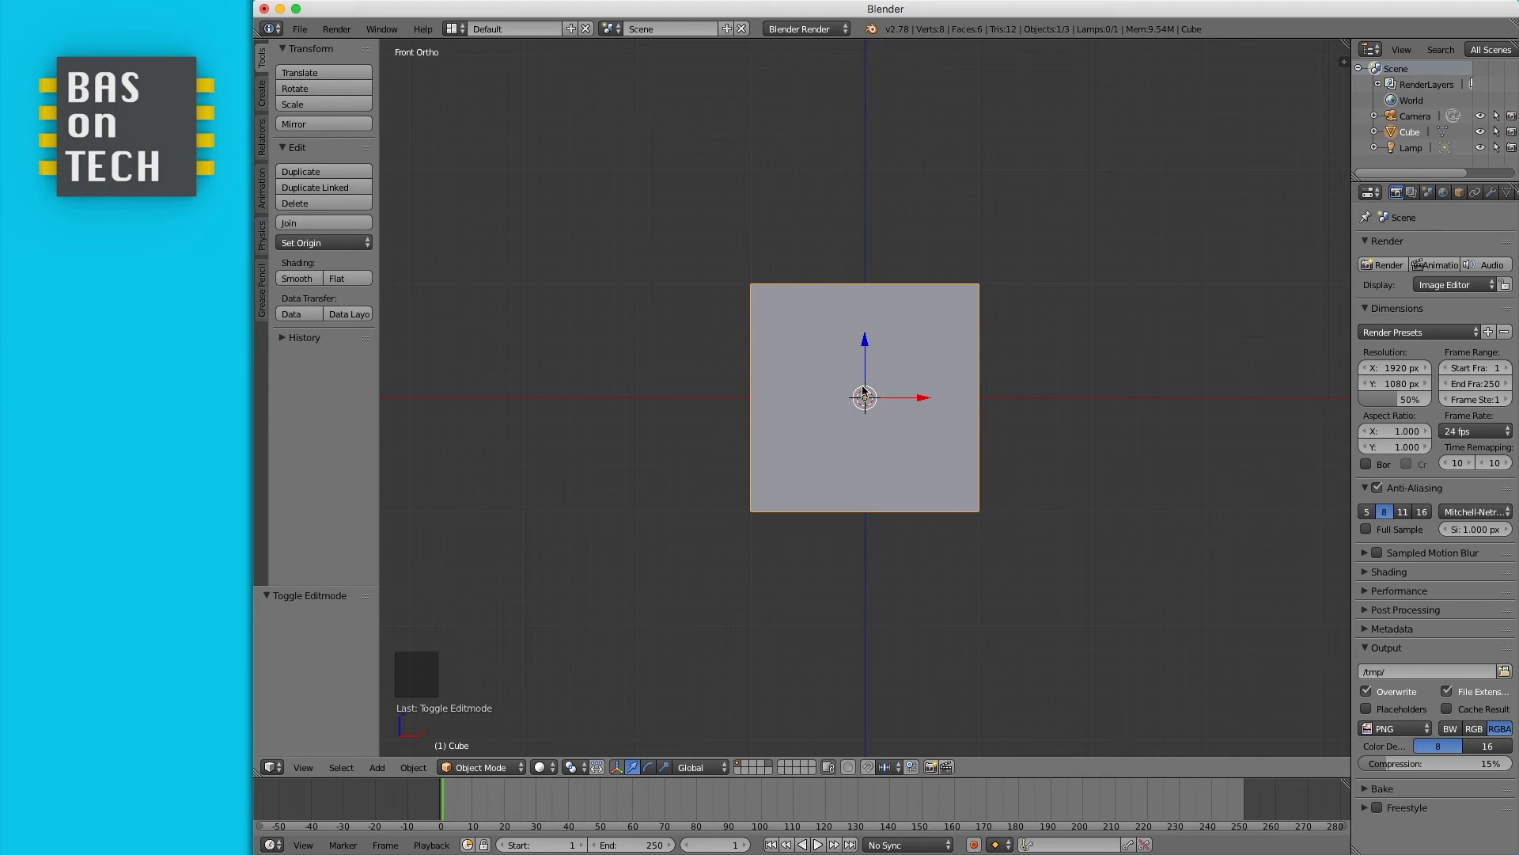
- Move the cube up 1 unit along the Z axis with increment snapping, so its base rests on the grid floor
key("g")
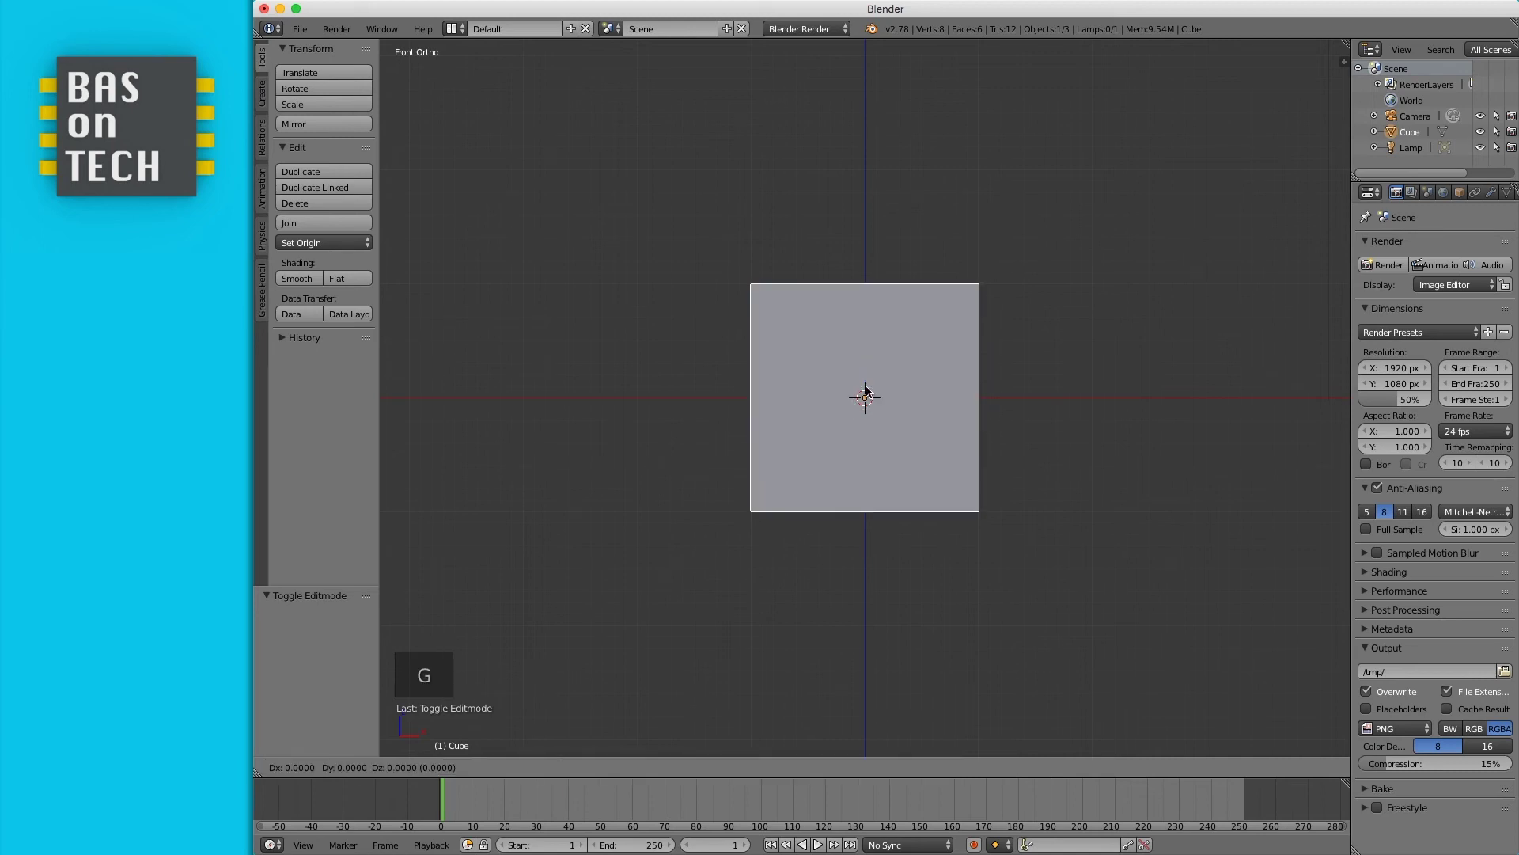
key("z")
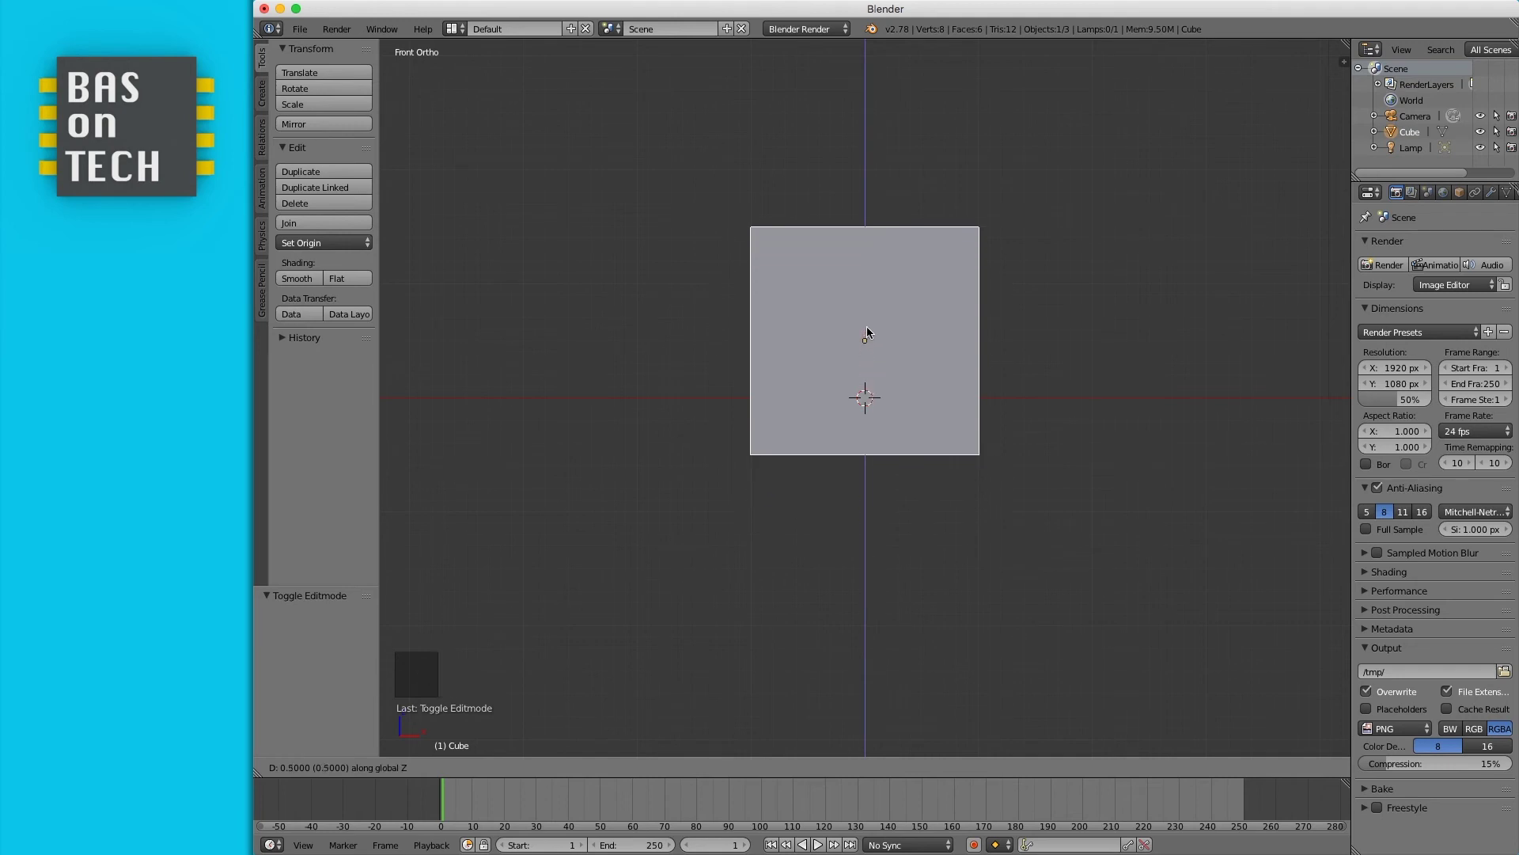
left_click(866, 273, "ctrl")
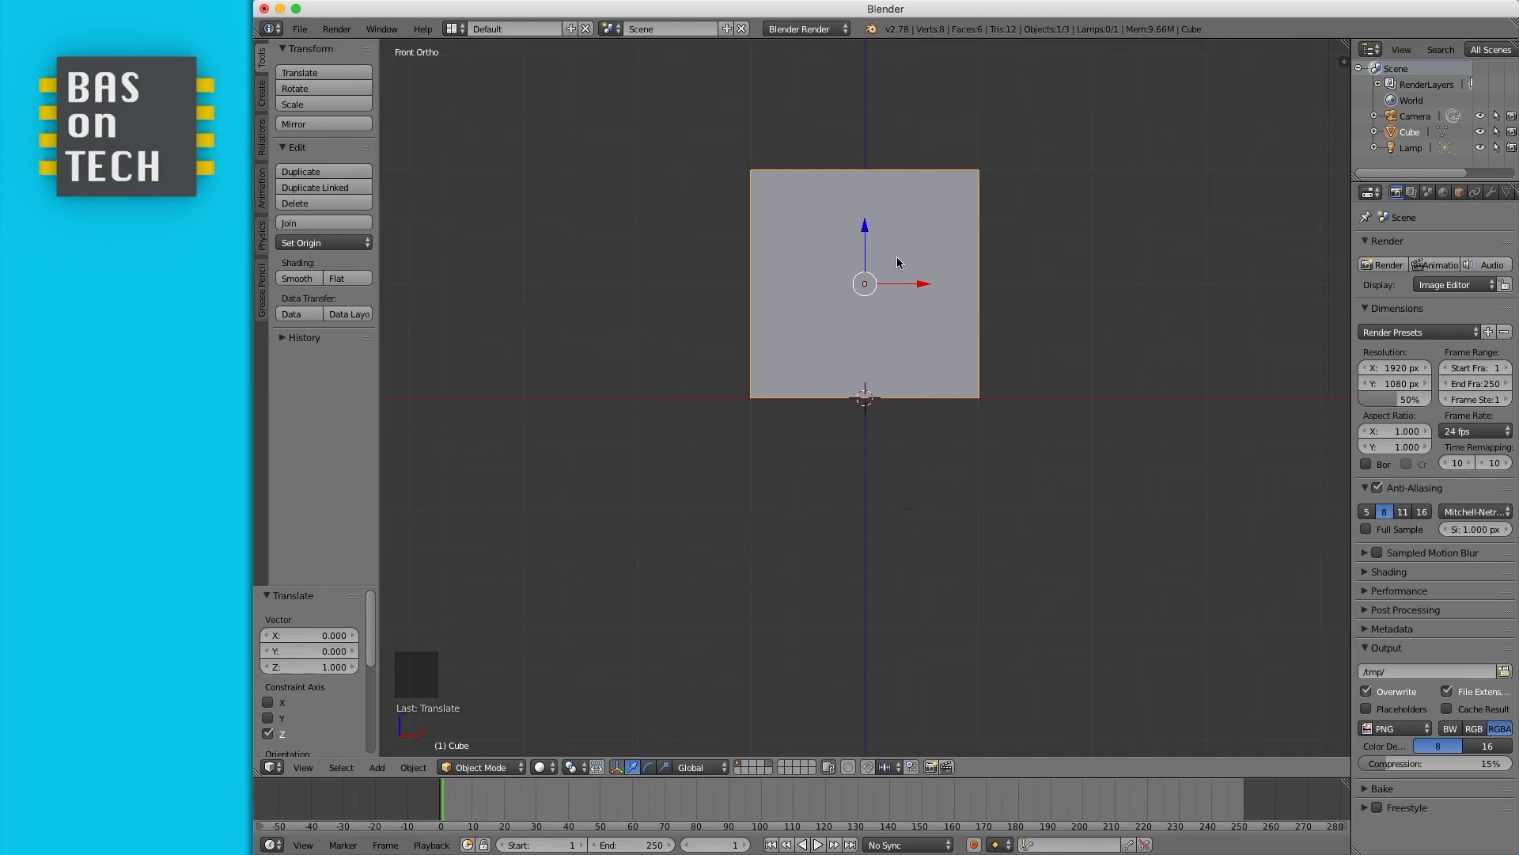
- Add a second cube and move it up 3 units along Z with increment snapping, stacking it on the first
left_click(264, 103)
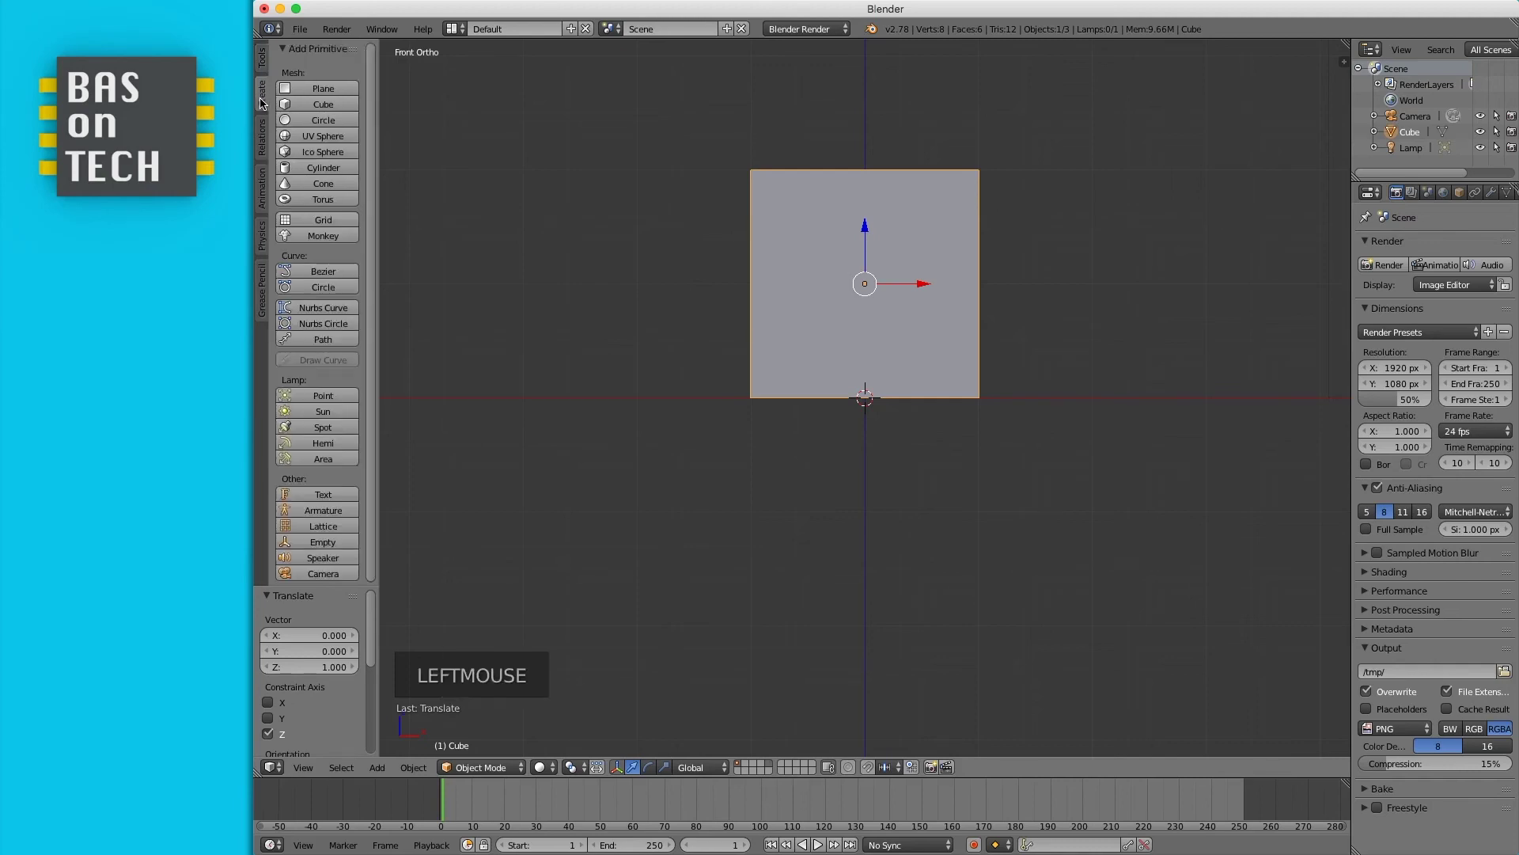
left_click(331, 107)
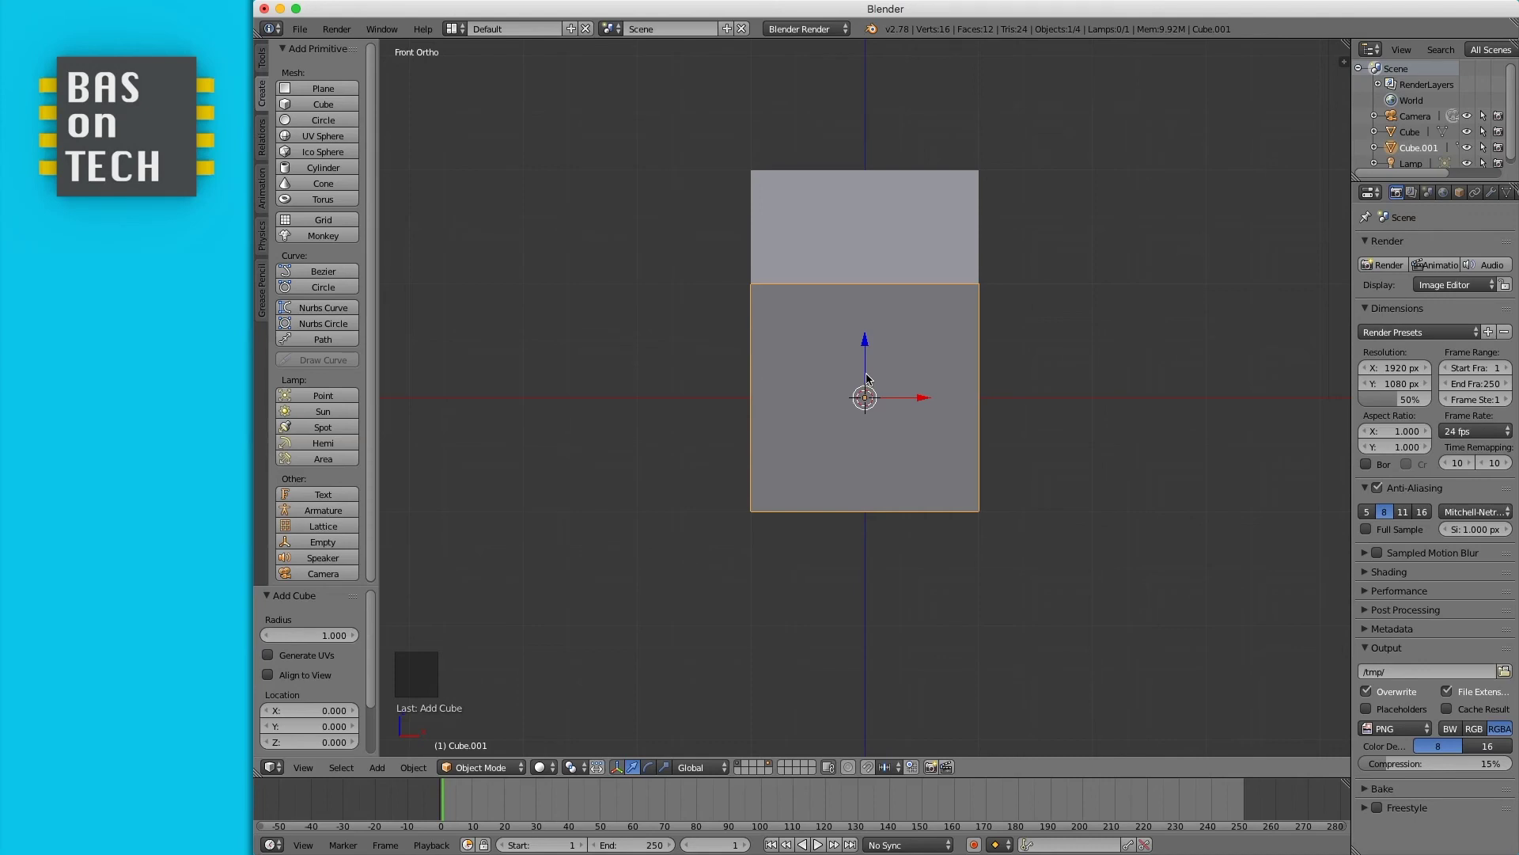
key("g")
key("z")
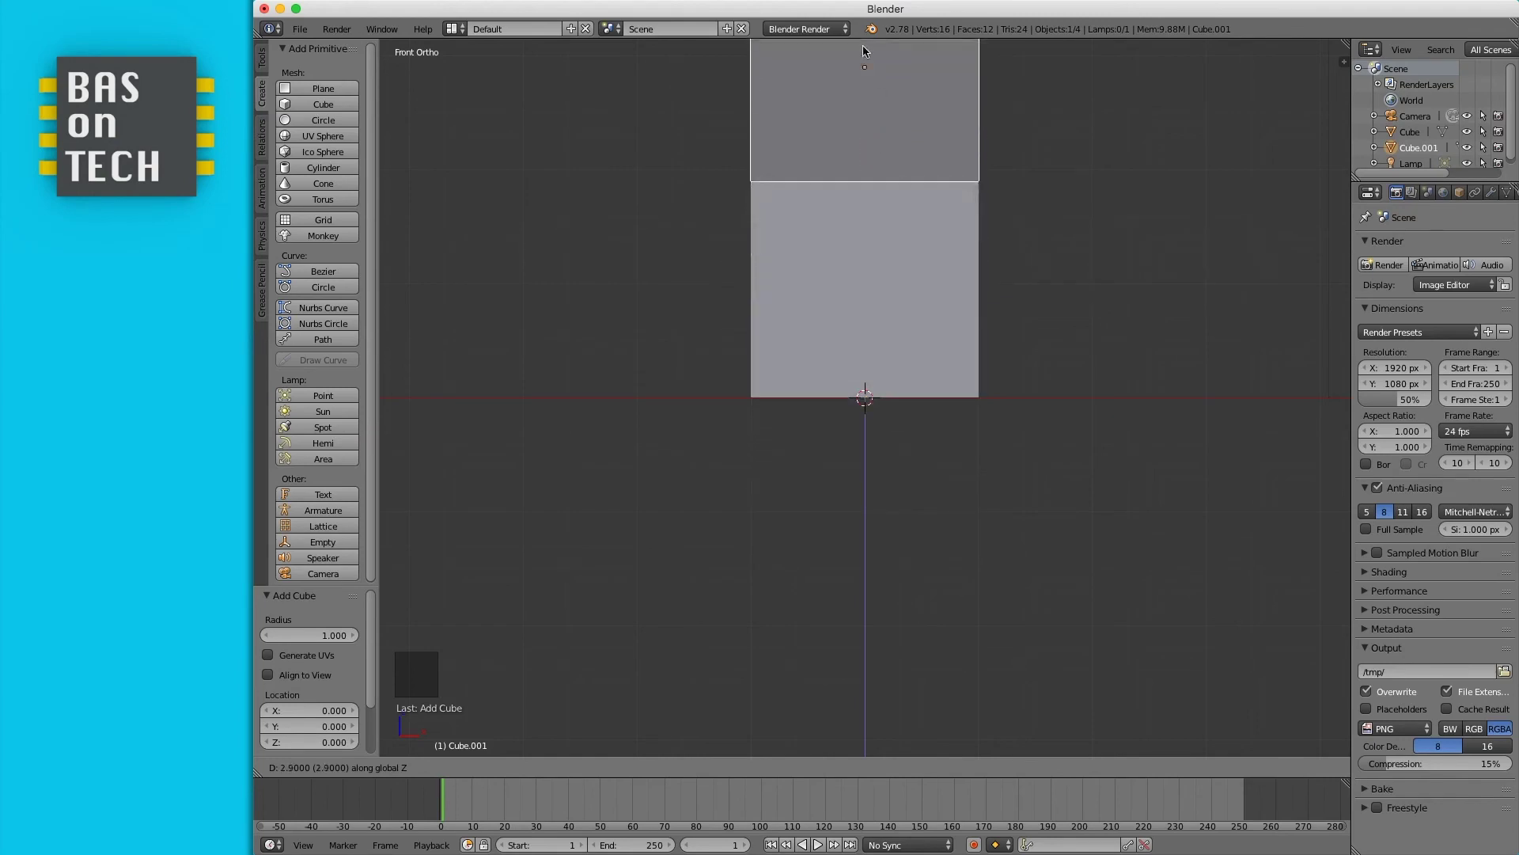
left_click(873, 747, "ctrl")
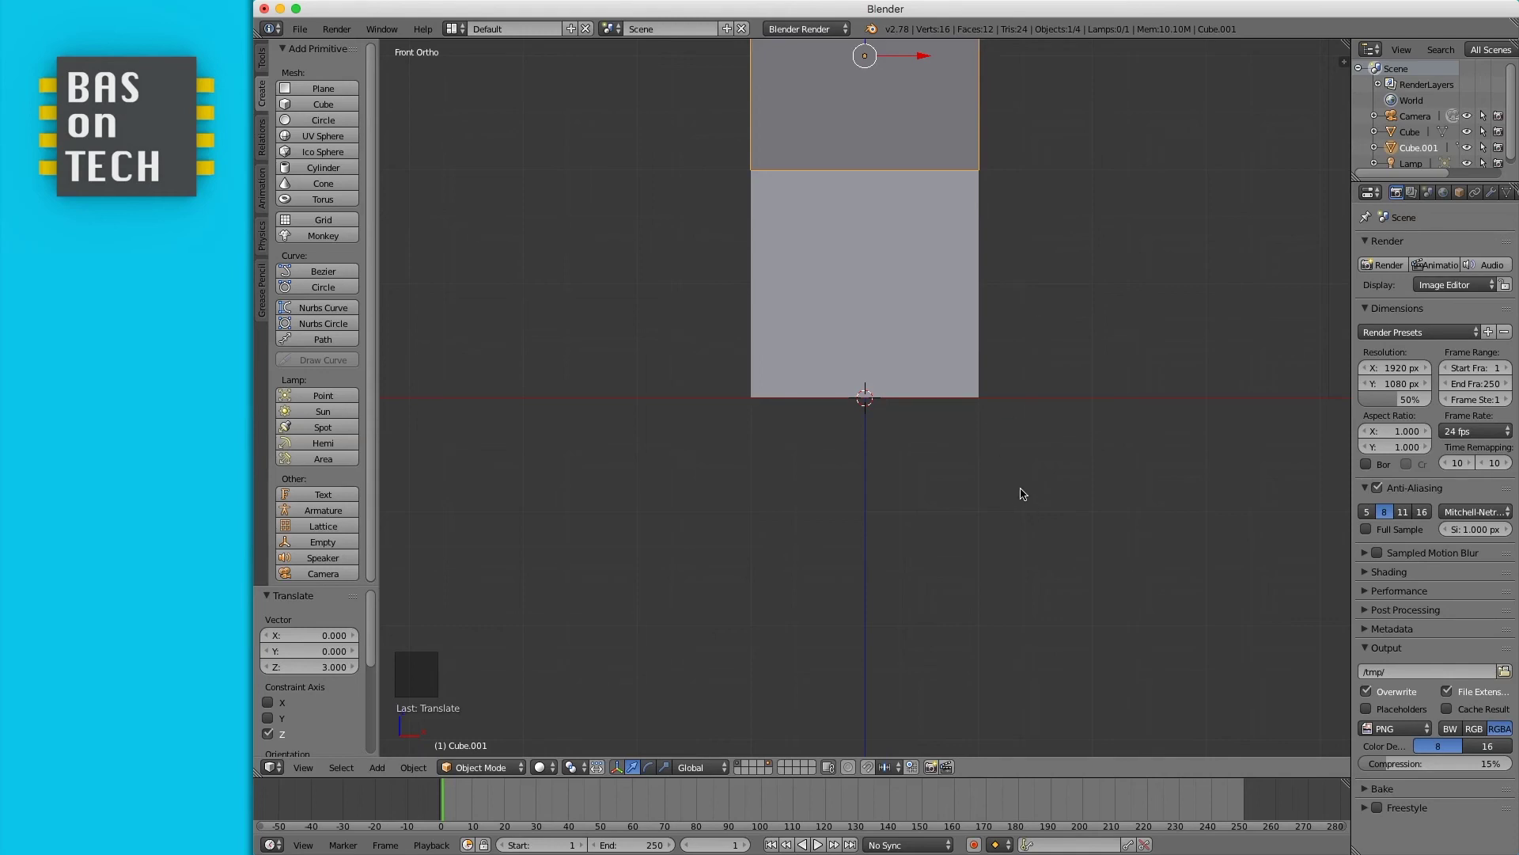
- Examine the two stacked cubes and their alignment from the front and at an angle
scroll(1021, 474, "up", 3)
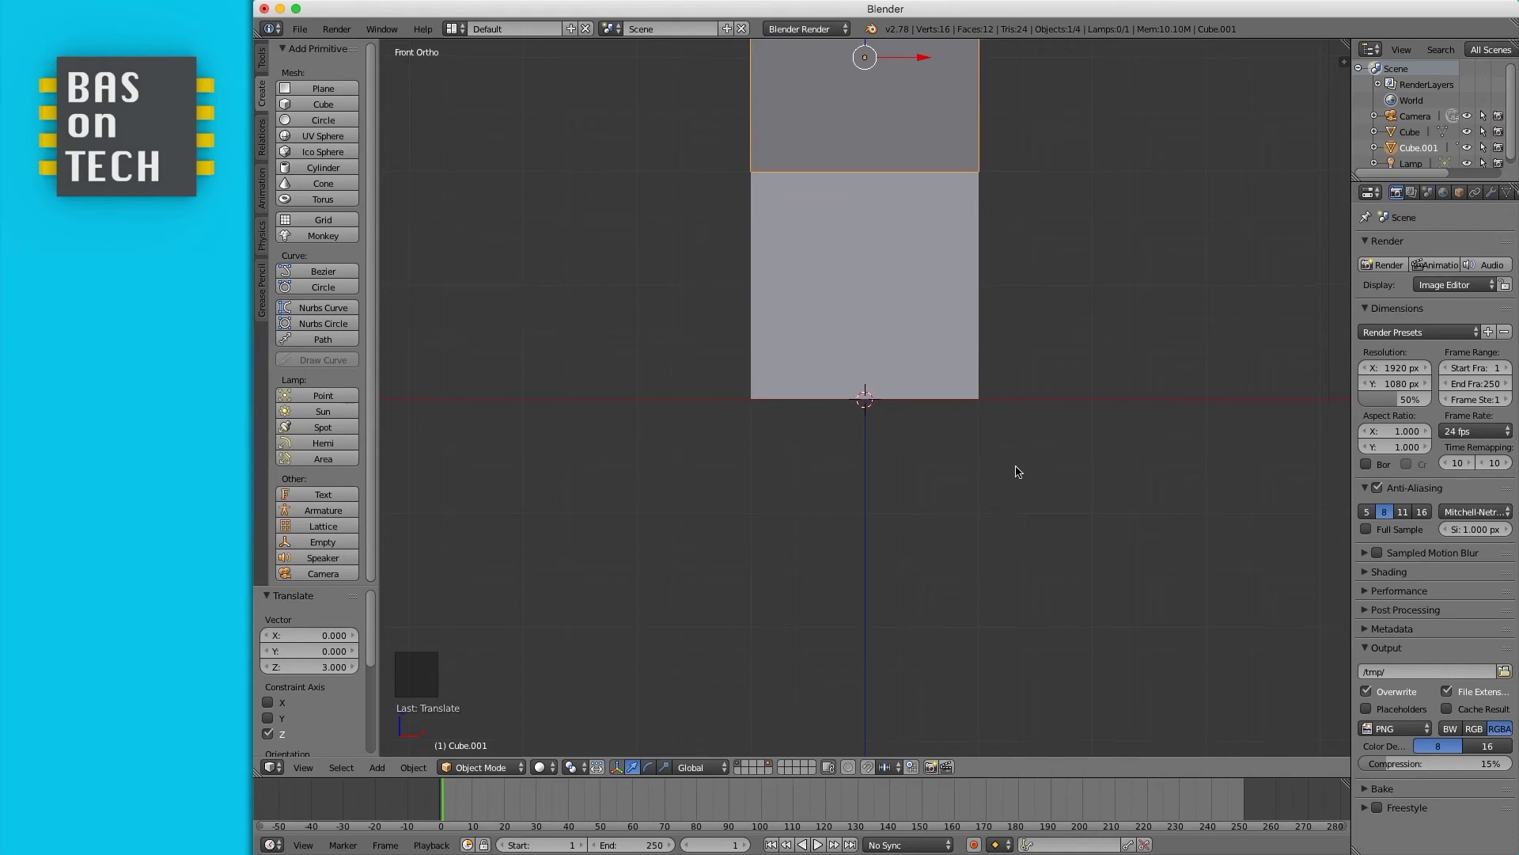
scroll(1019, 474, "up", 10)
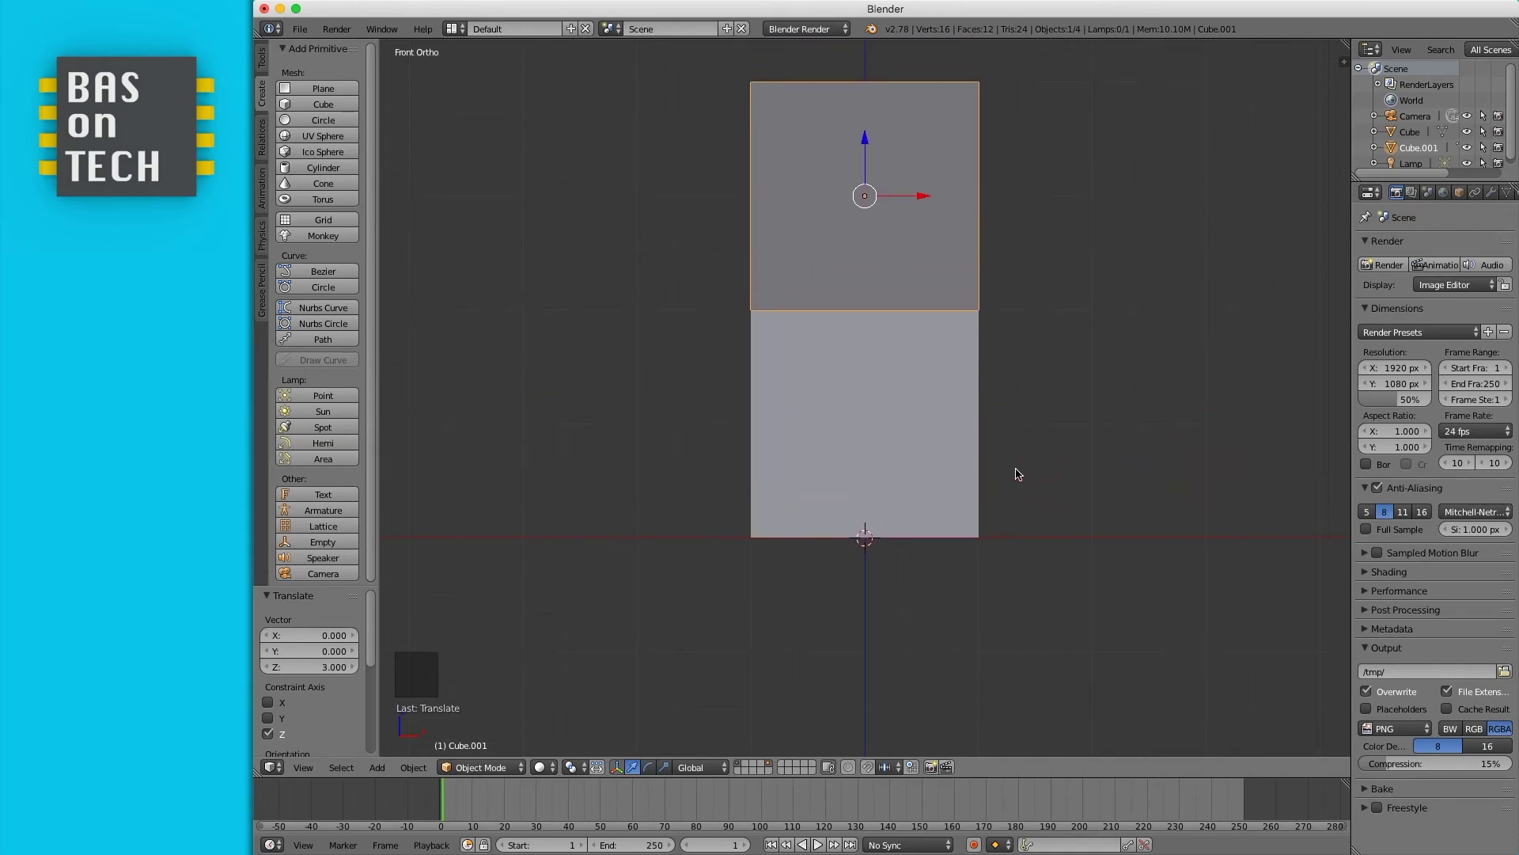
scroll(1018, 474, "up", 2)
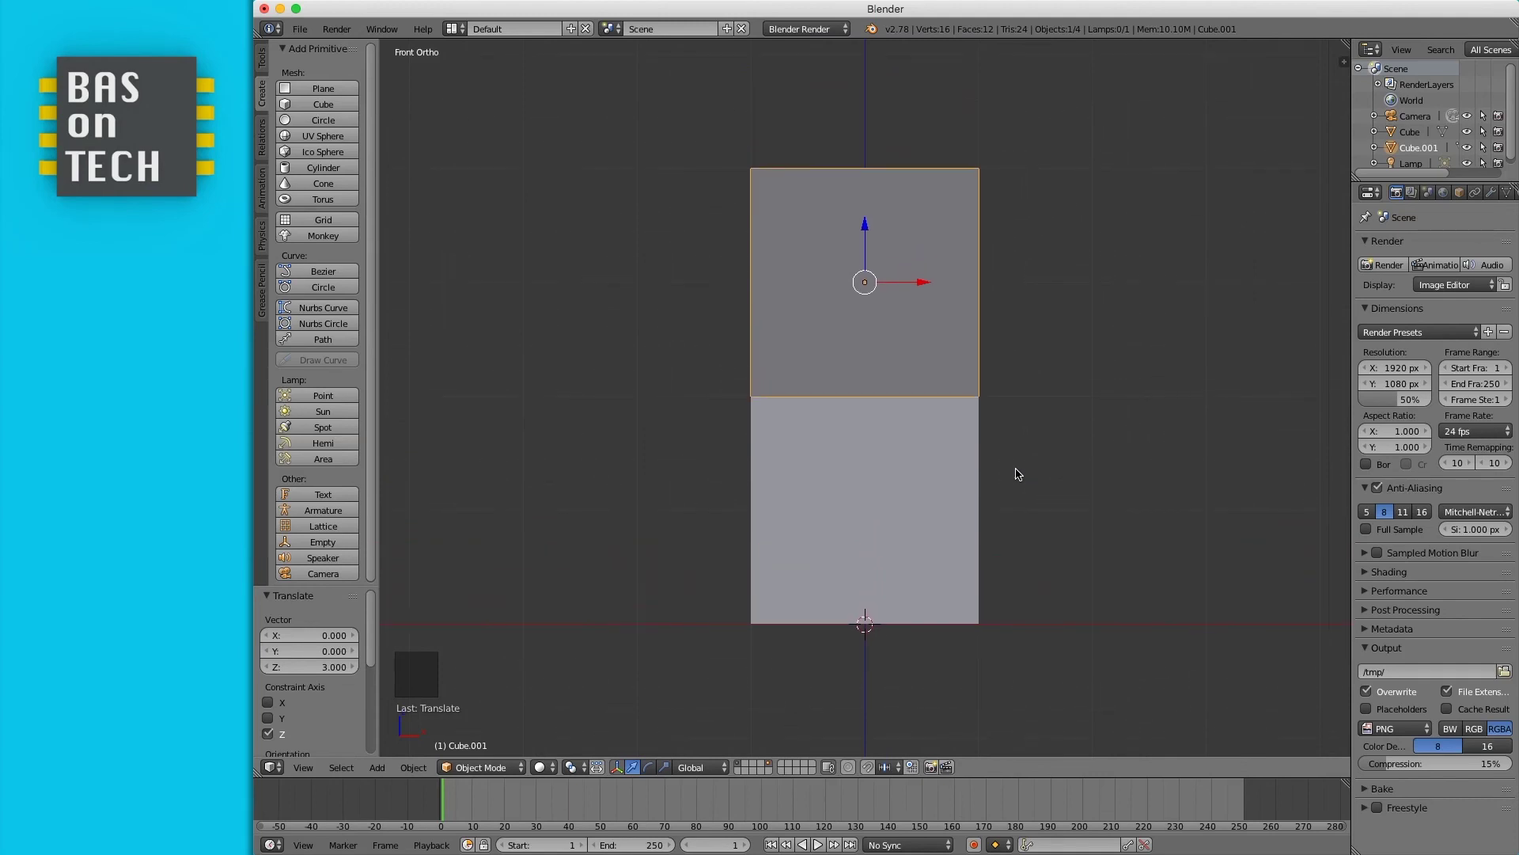
scroll(1019, 474, "right", 2)
scroll(1018, 474, "right", 1)
scroll(1018, 475, "left", 2)
scroll(1019, 474, "right", 1)
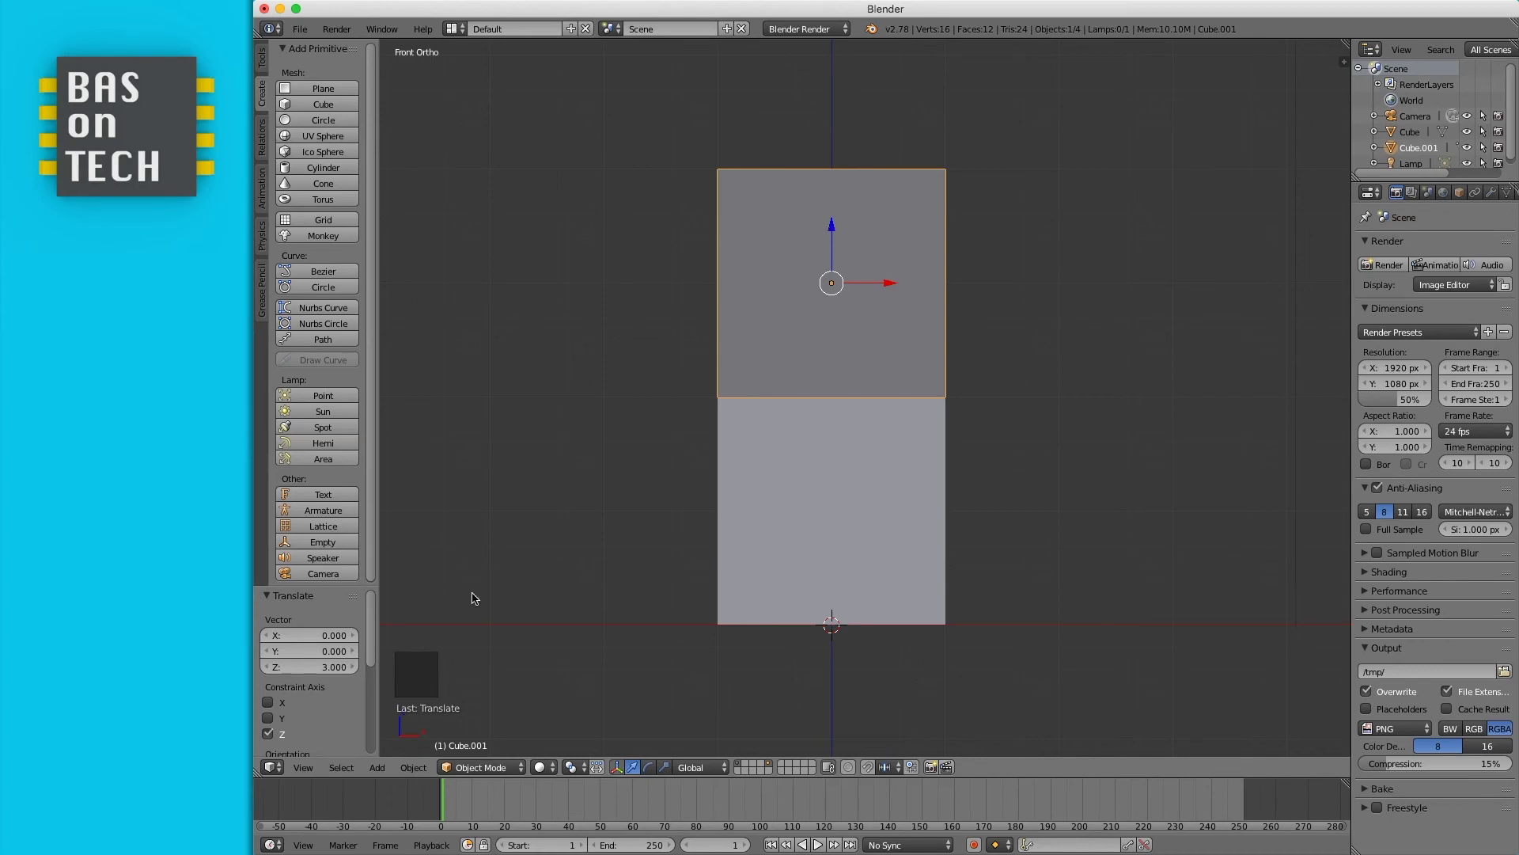
left_click(304, 768)
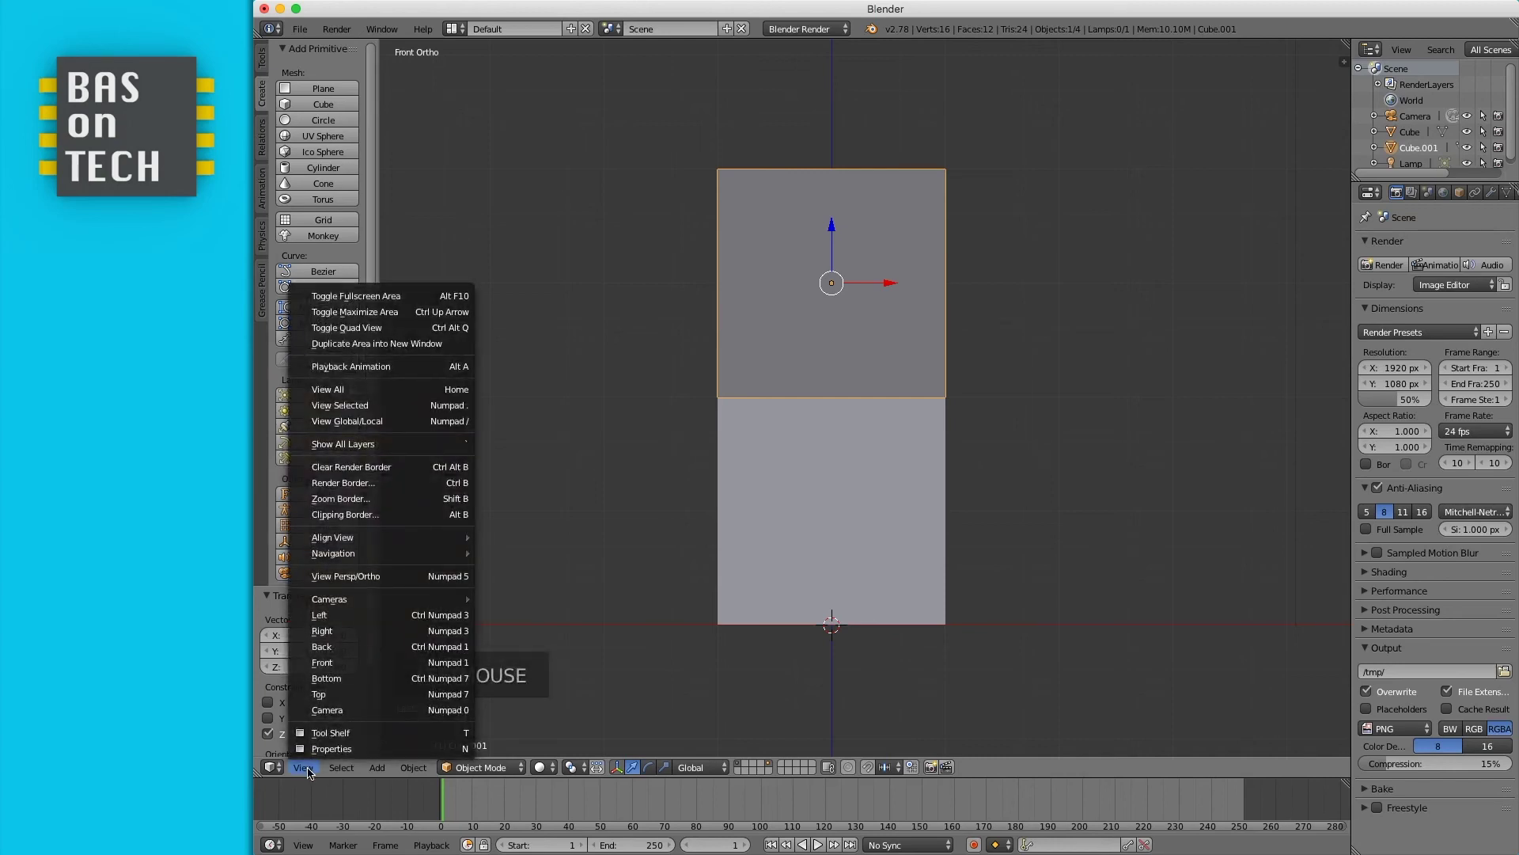
left_click(304, 770)
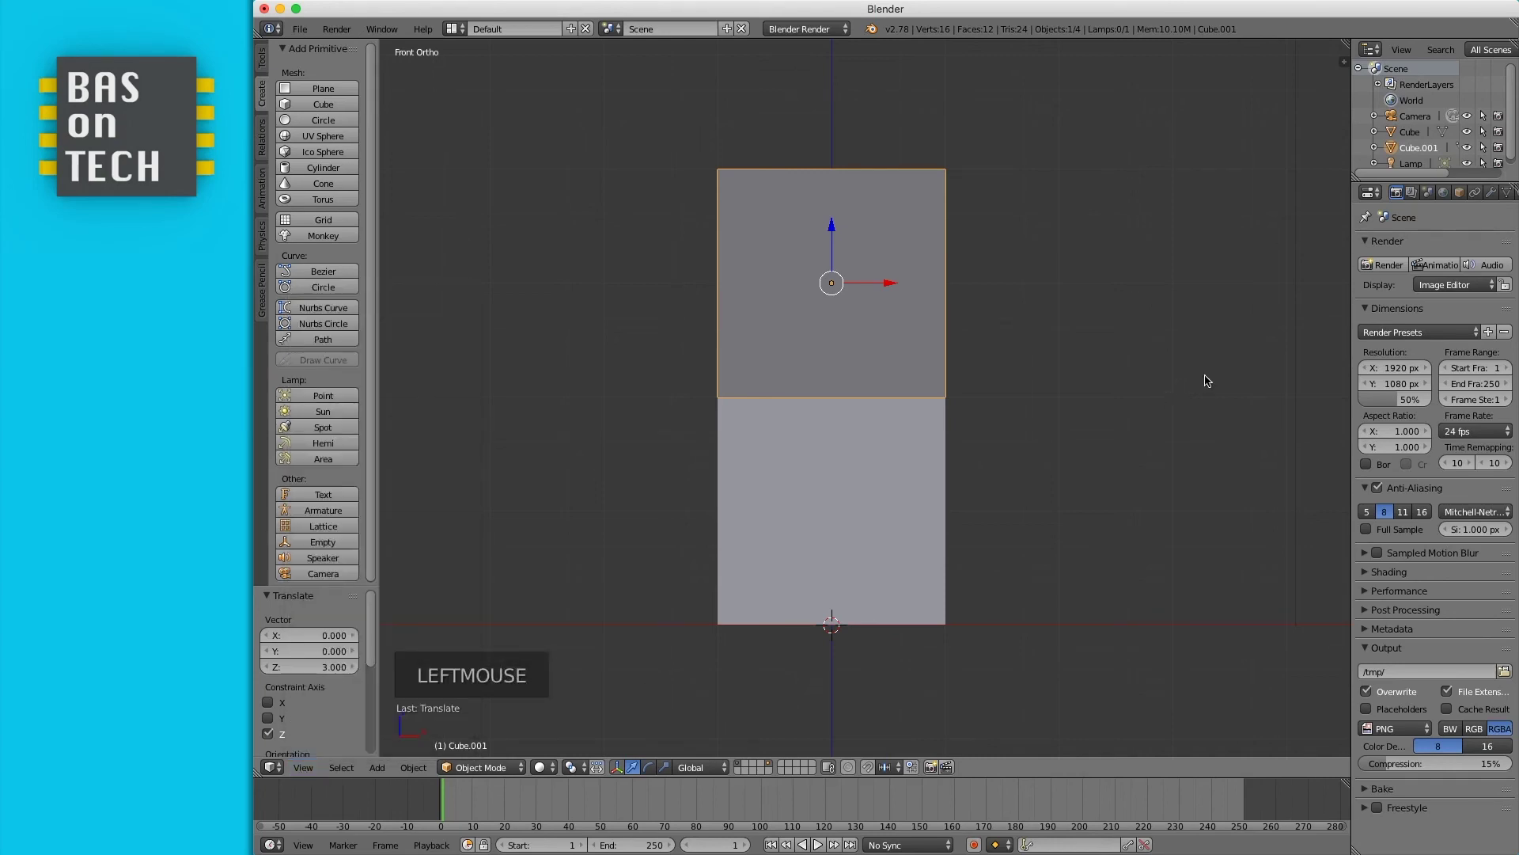
scroll(1203, 385, "left", 5)
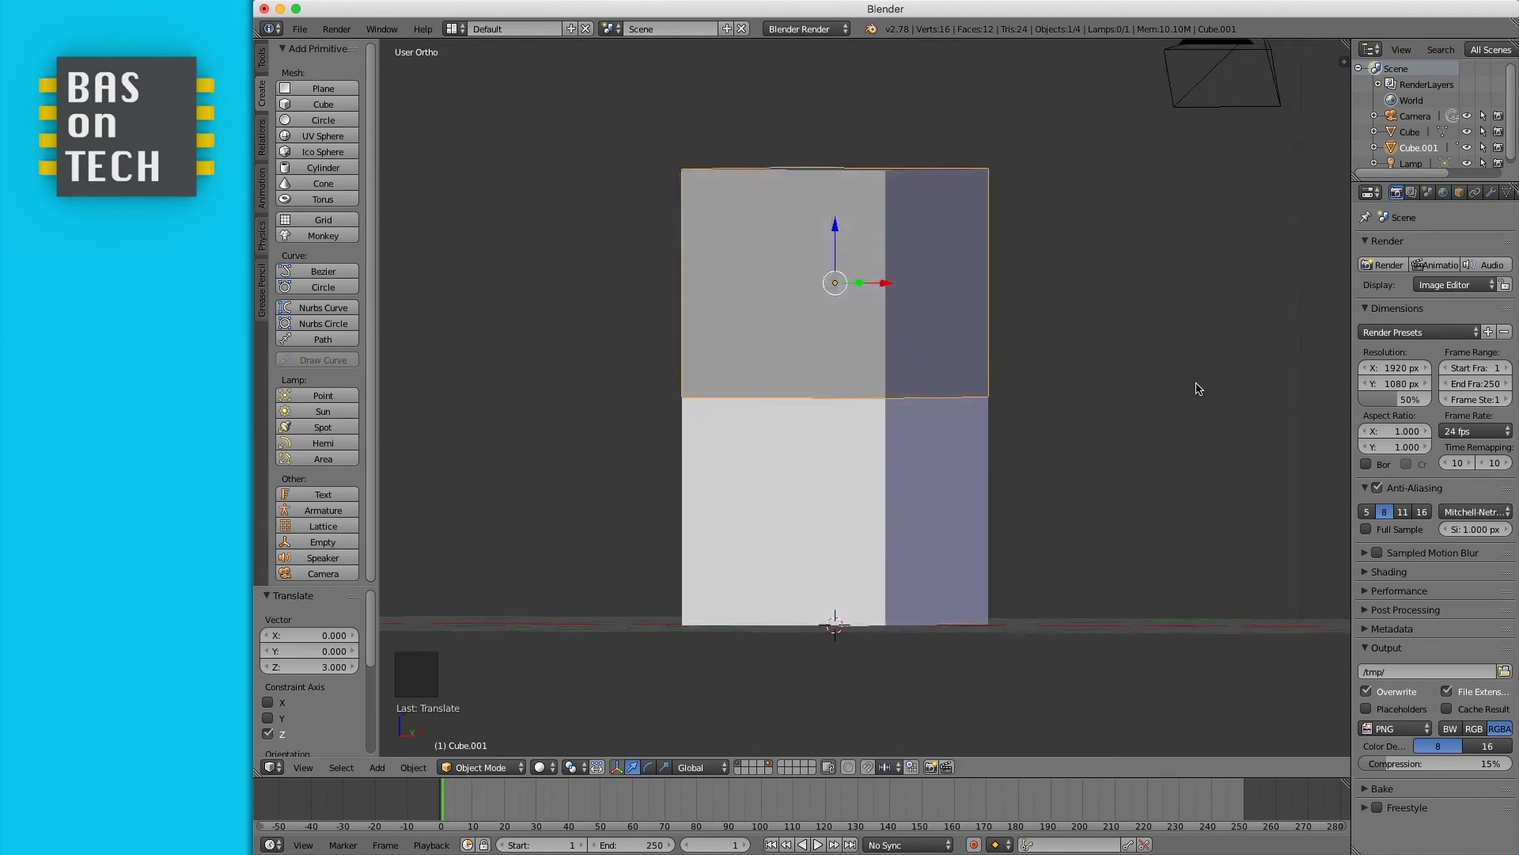
- Put the upper cube into Edit Mode with the stacked cubes seen at an angle
scroll(1199, 388, "up", 3)
scroll(1198, 390, "left", 4)
scroll(1196, 390, "left", 2)
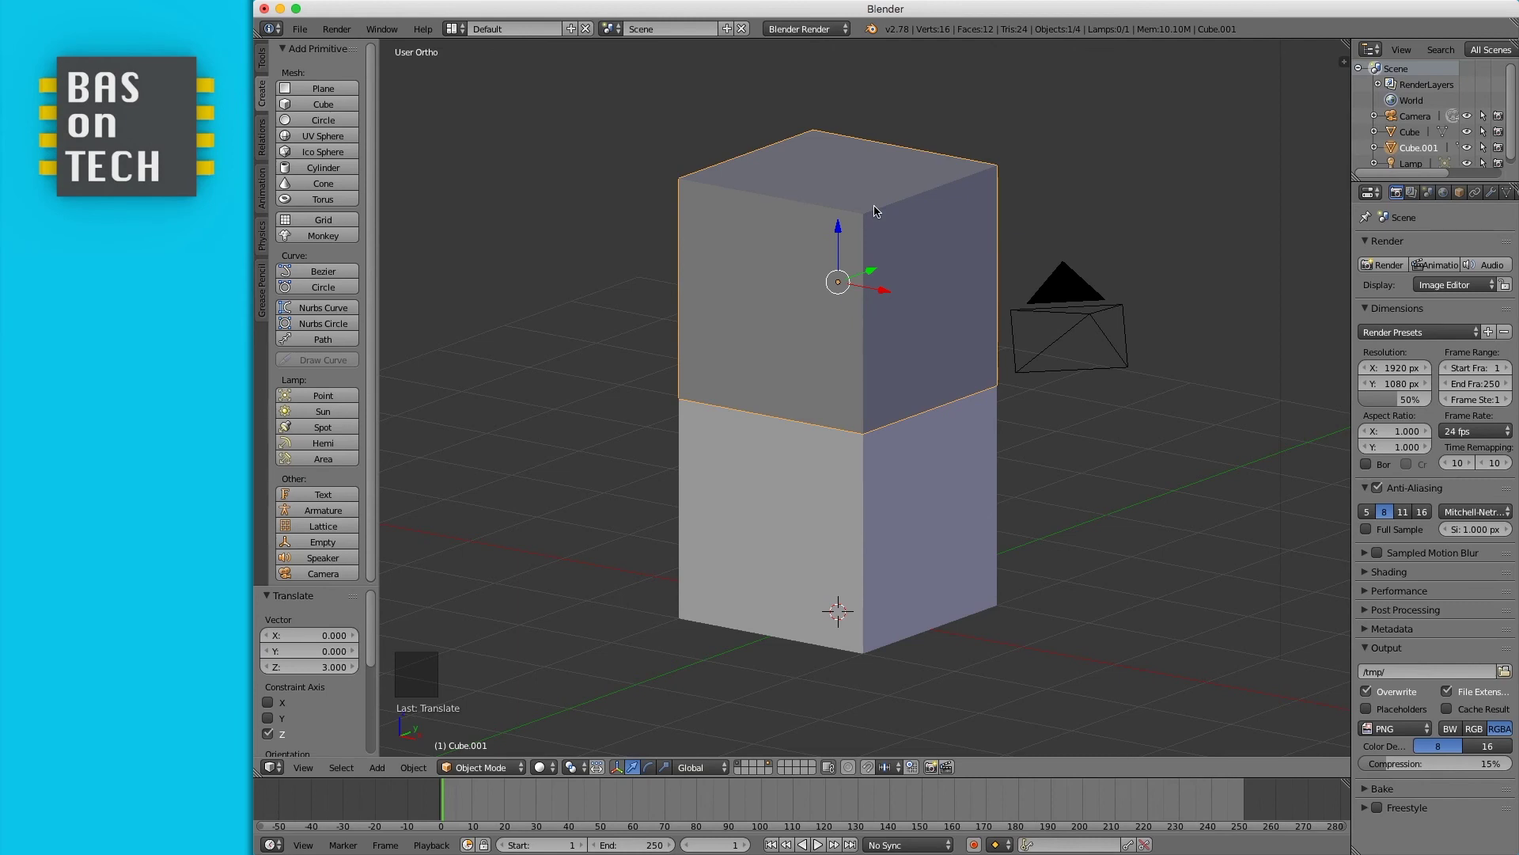
left_click(483, 768)
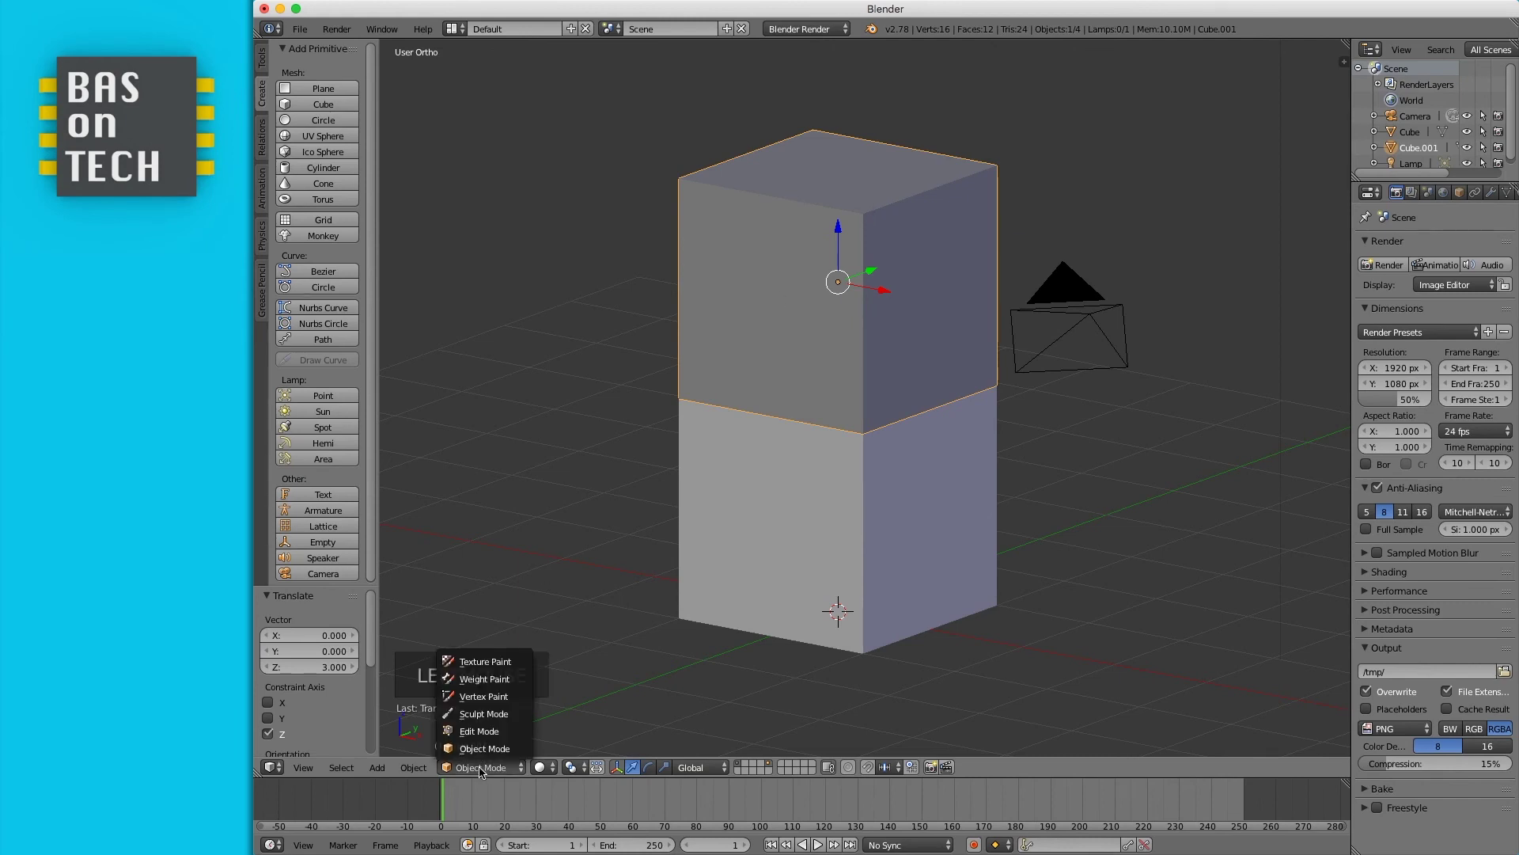
left_click(484, 731)
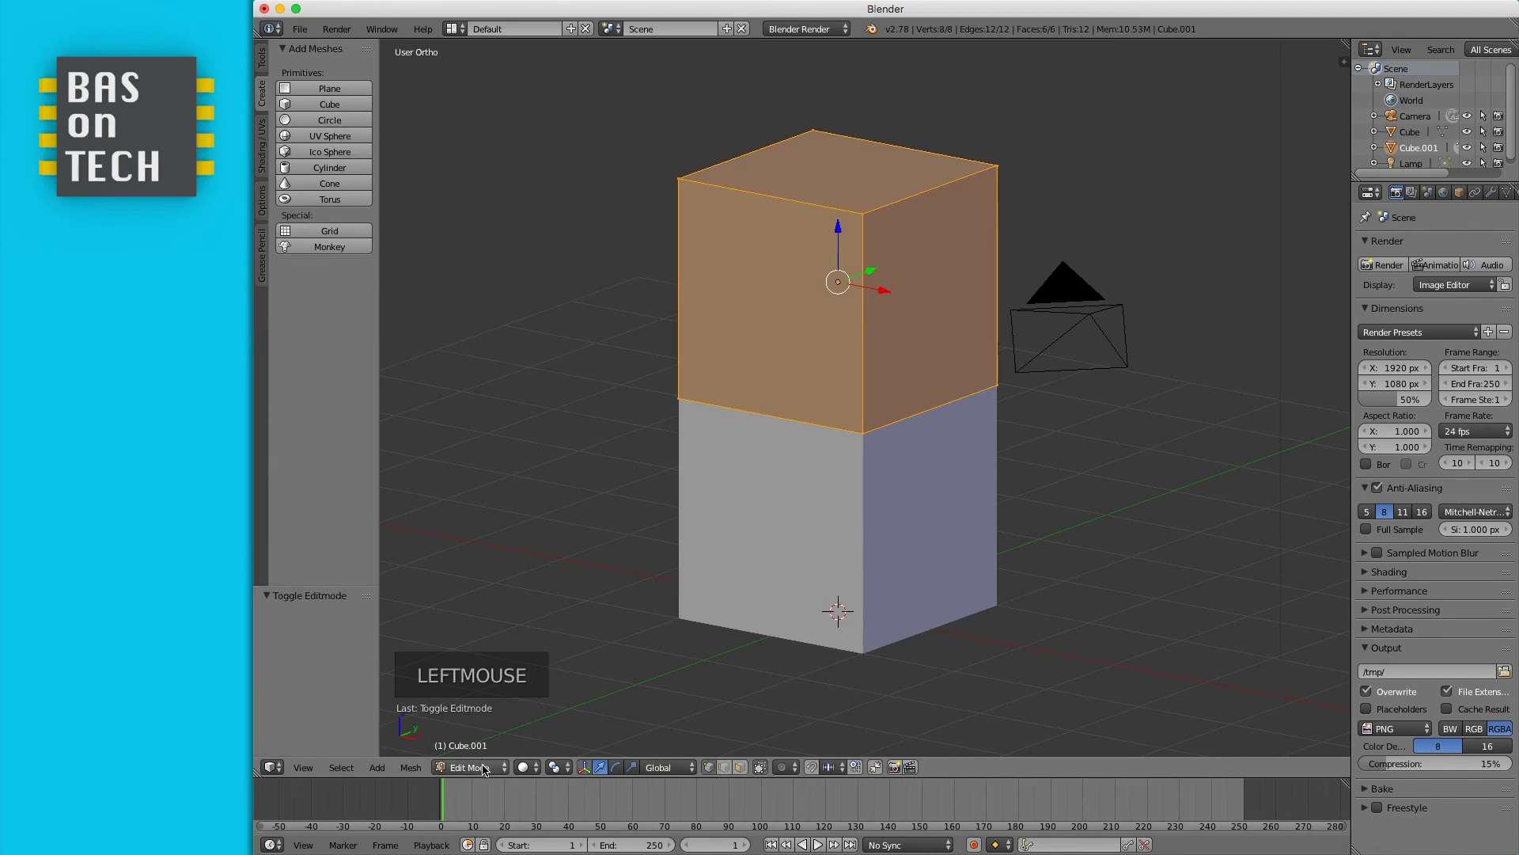
key("Tab")
key("Tab")
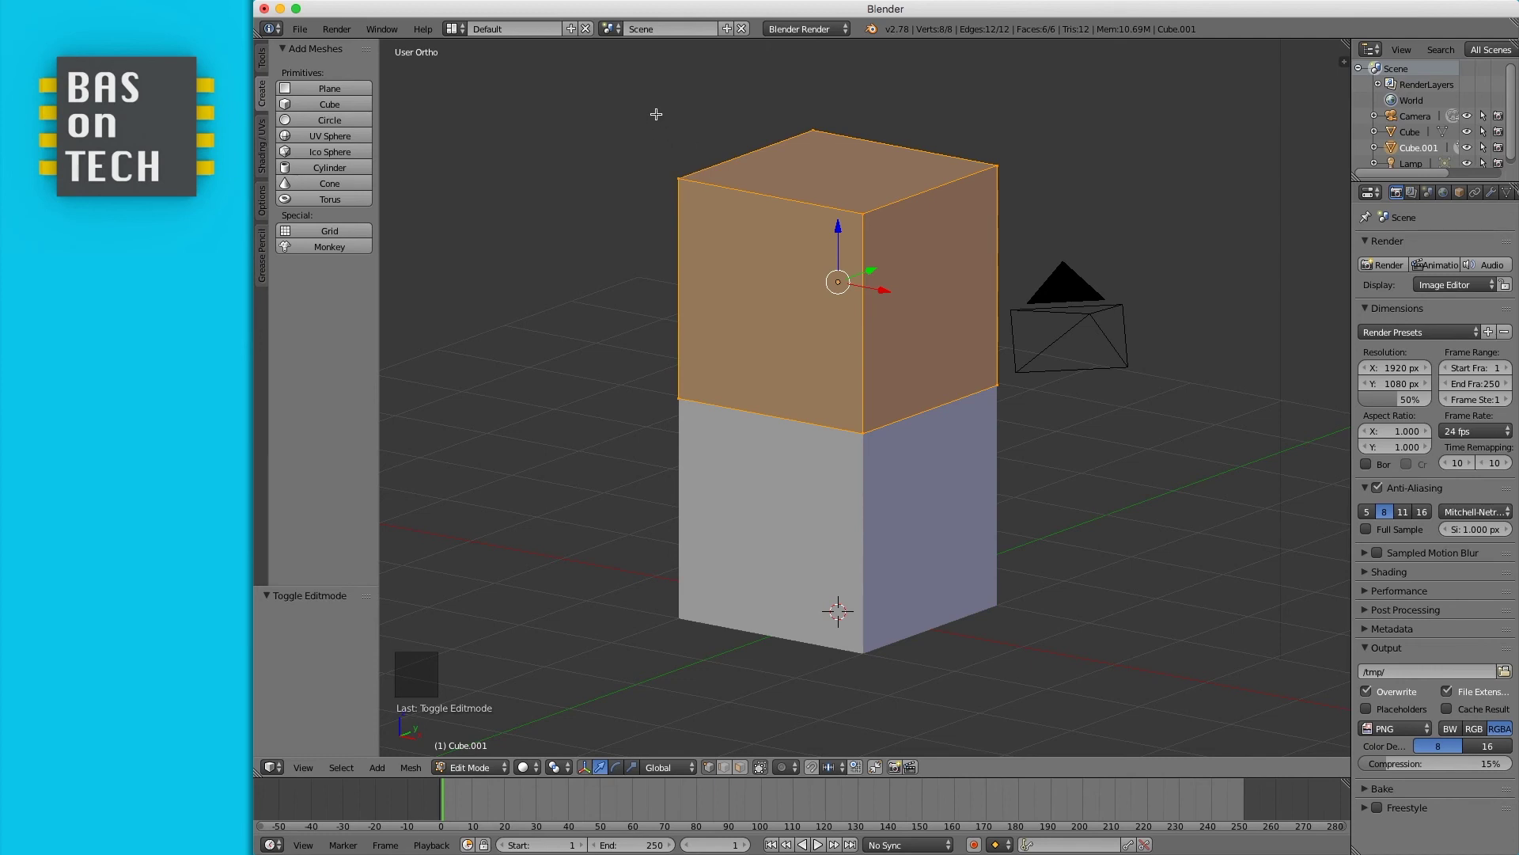
- Clear the vertex selection and box-select only the four top vertices of the upper cube
key("b")
left_click_drag(638, 87, 1035, 233)
key("a")
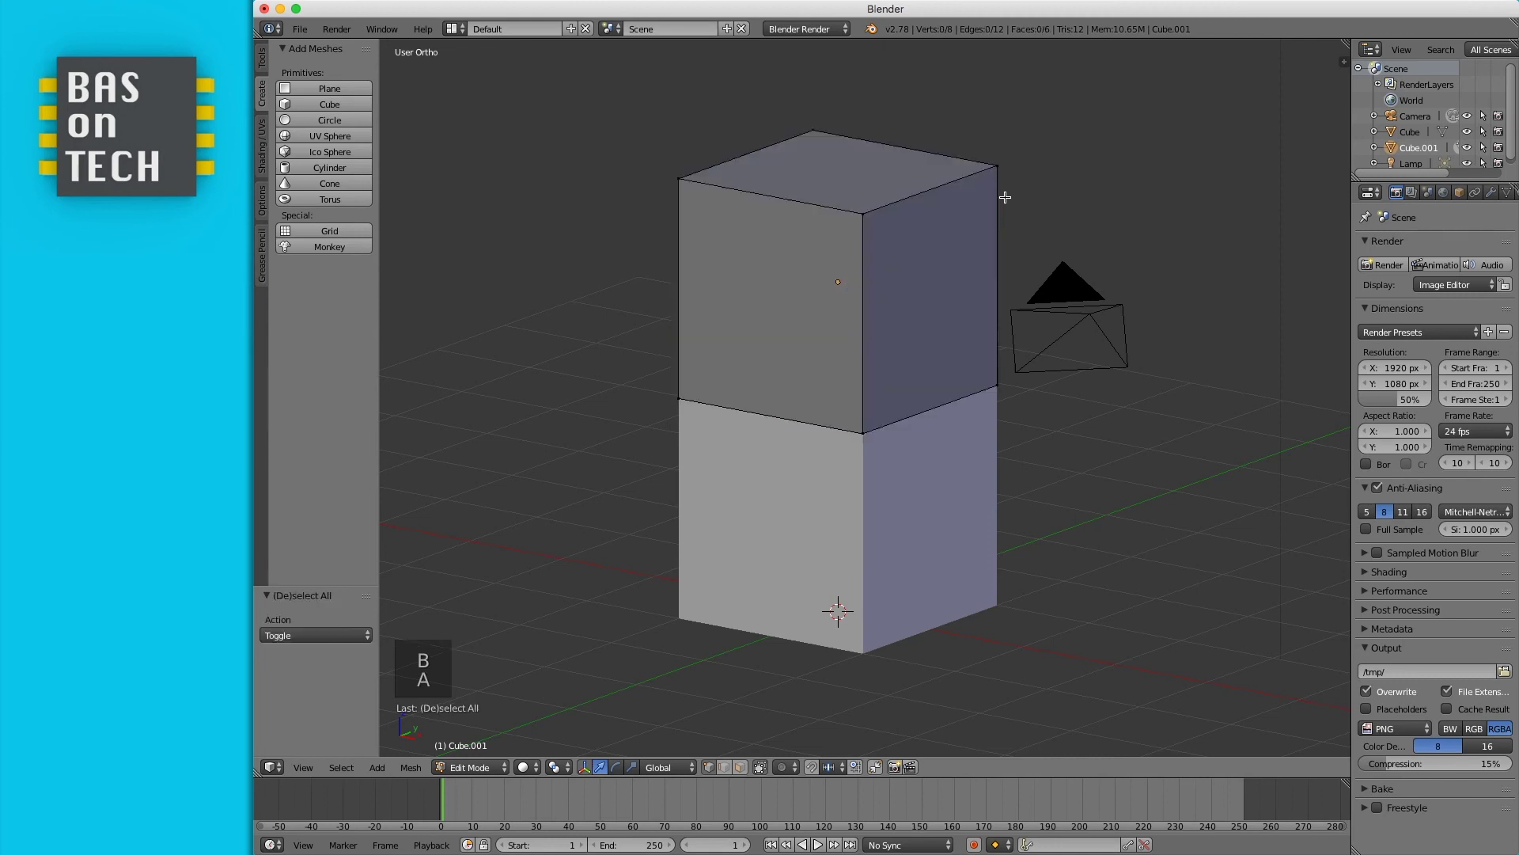
key("b")
left_click_drag(623, 80, 1072, 231)
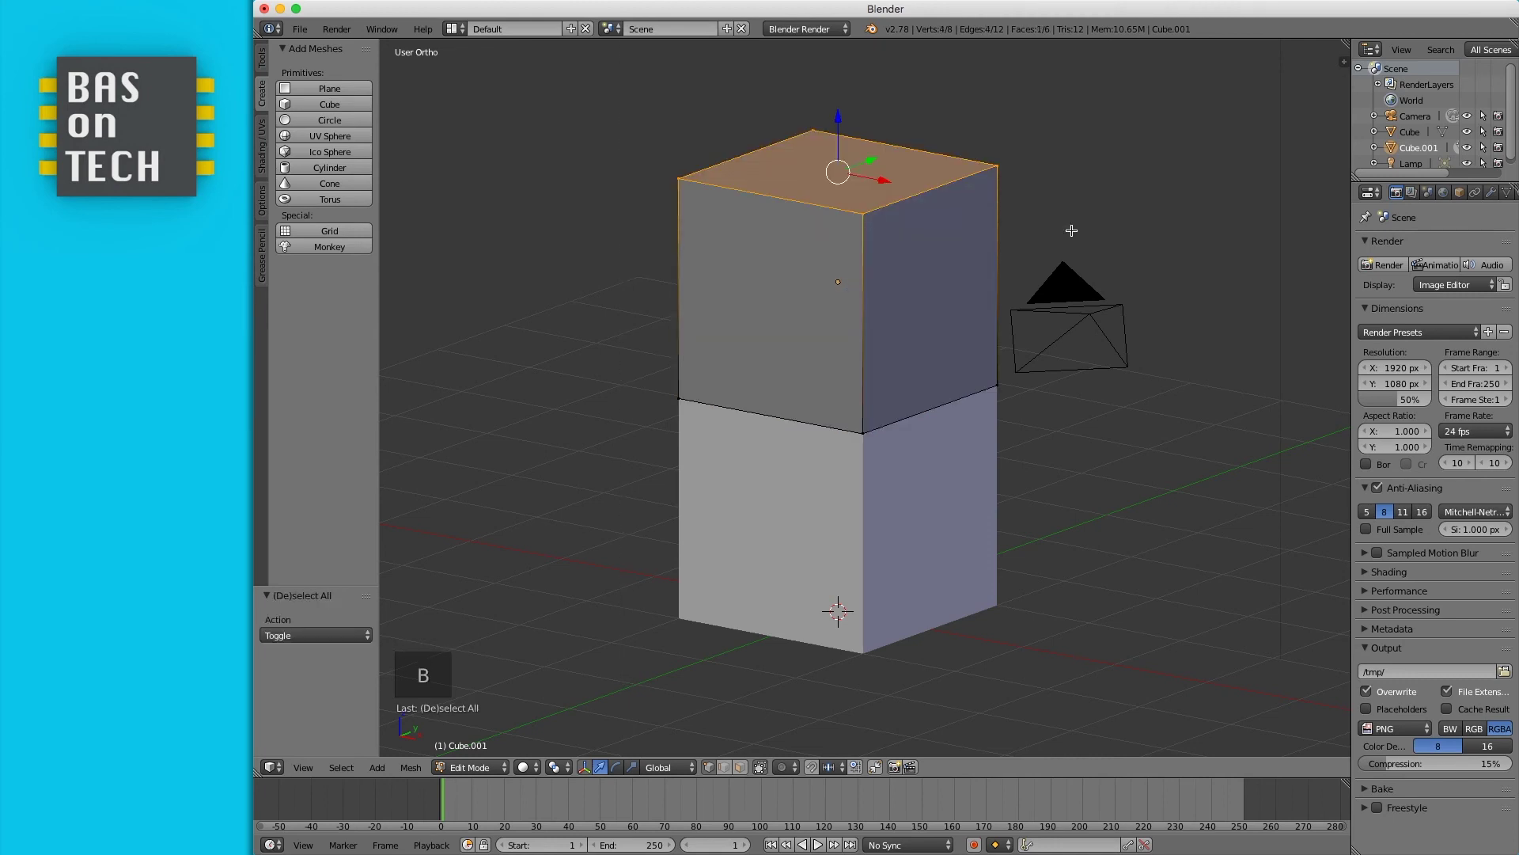
- Scale the selected top face to 0 along the X axis with snapping, forming a roof ridge
key("s")
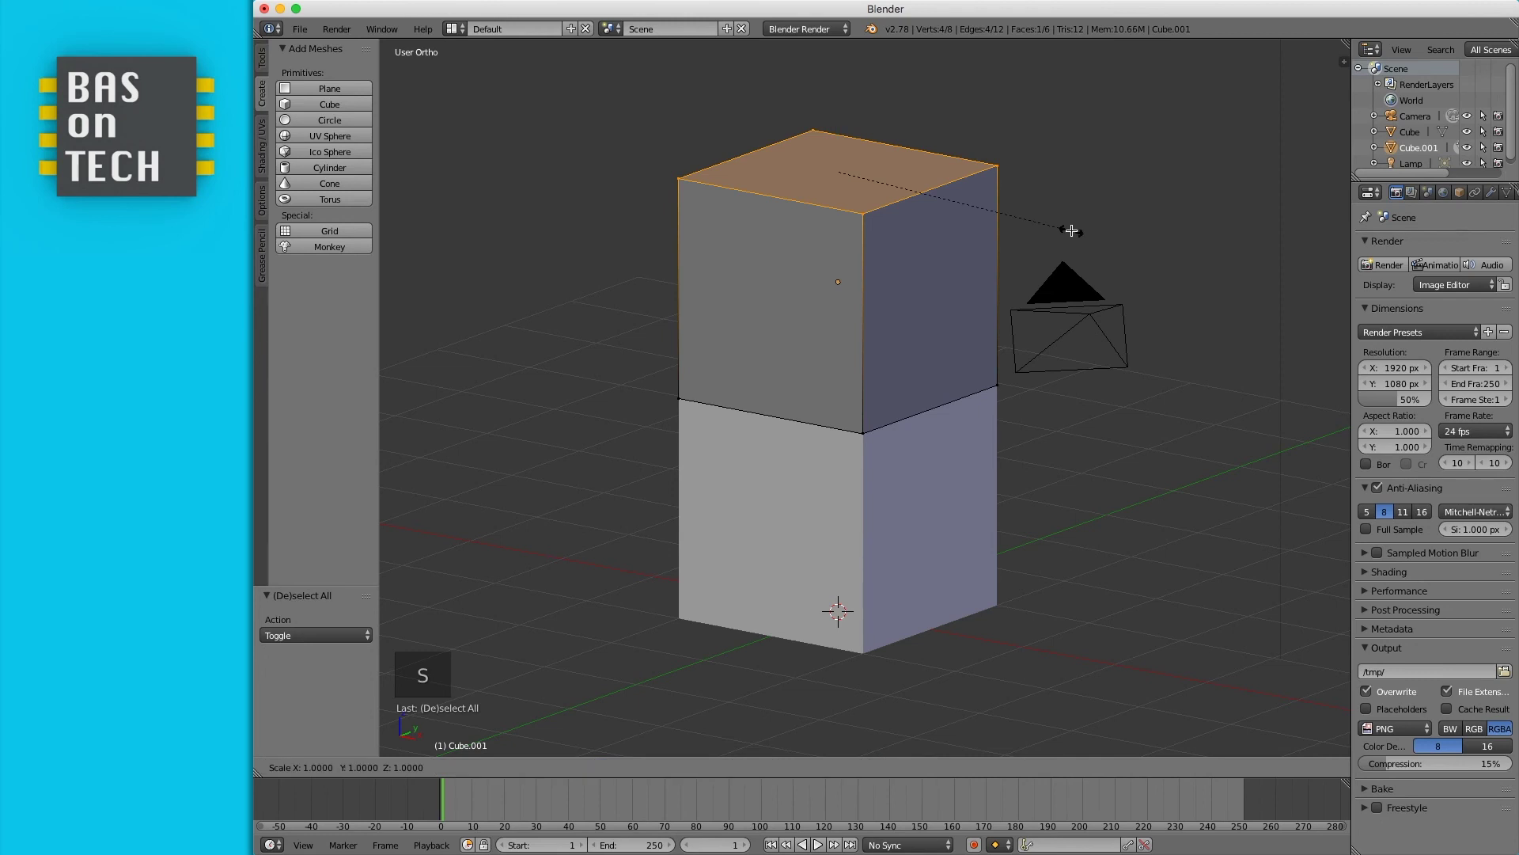
key("x")
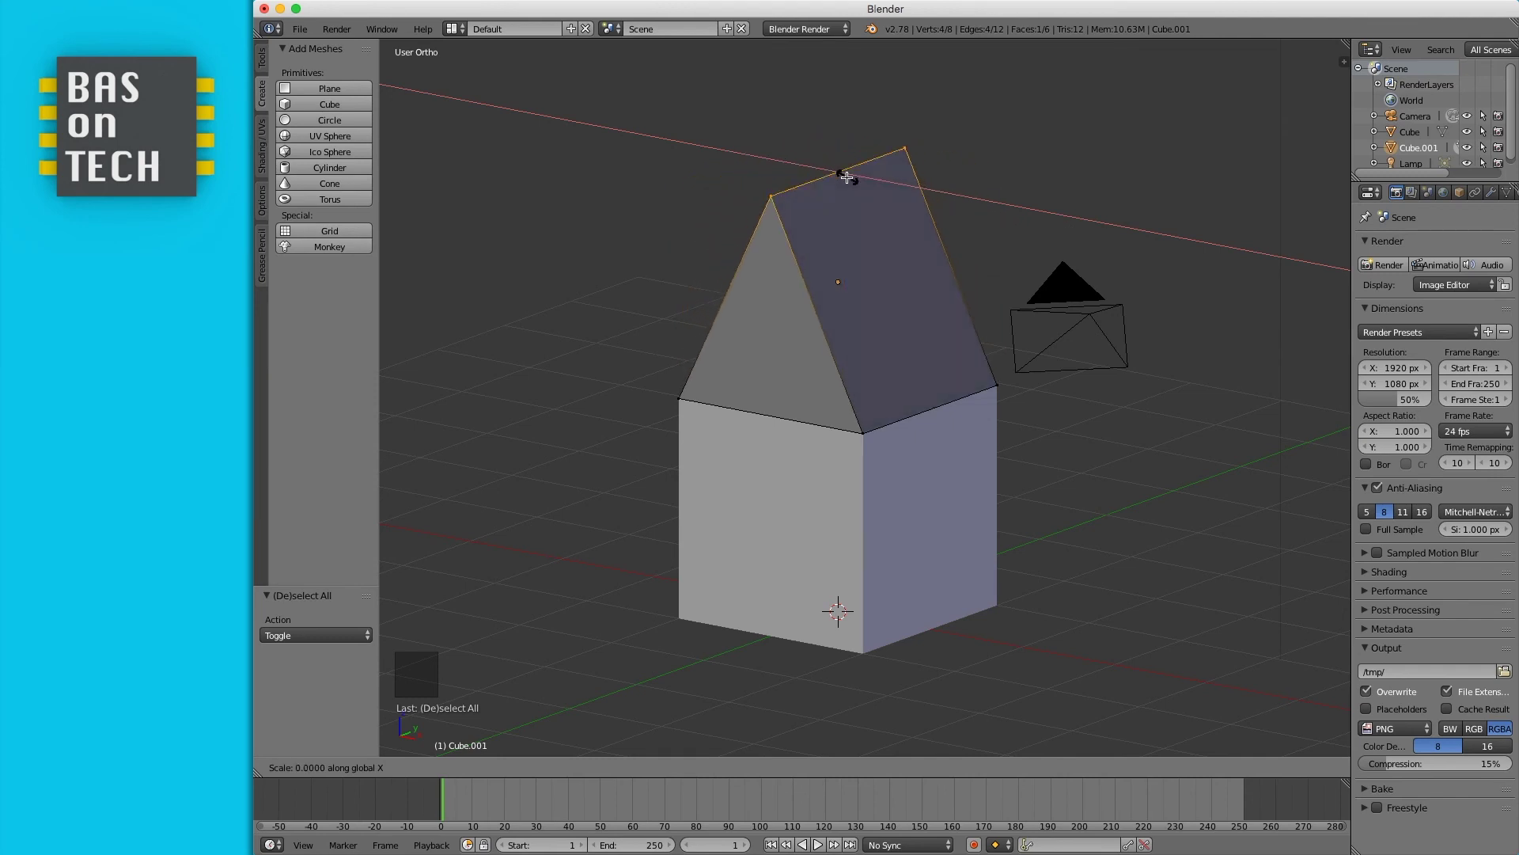
left_click(838, 176, "ctrl")
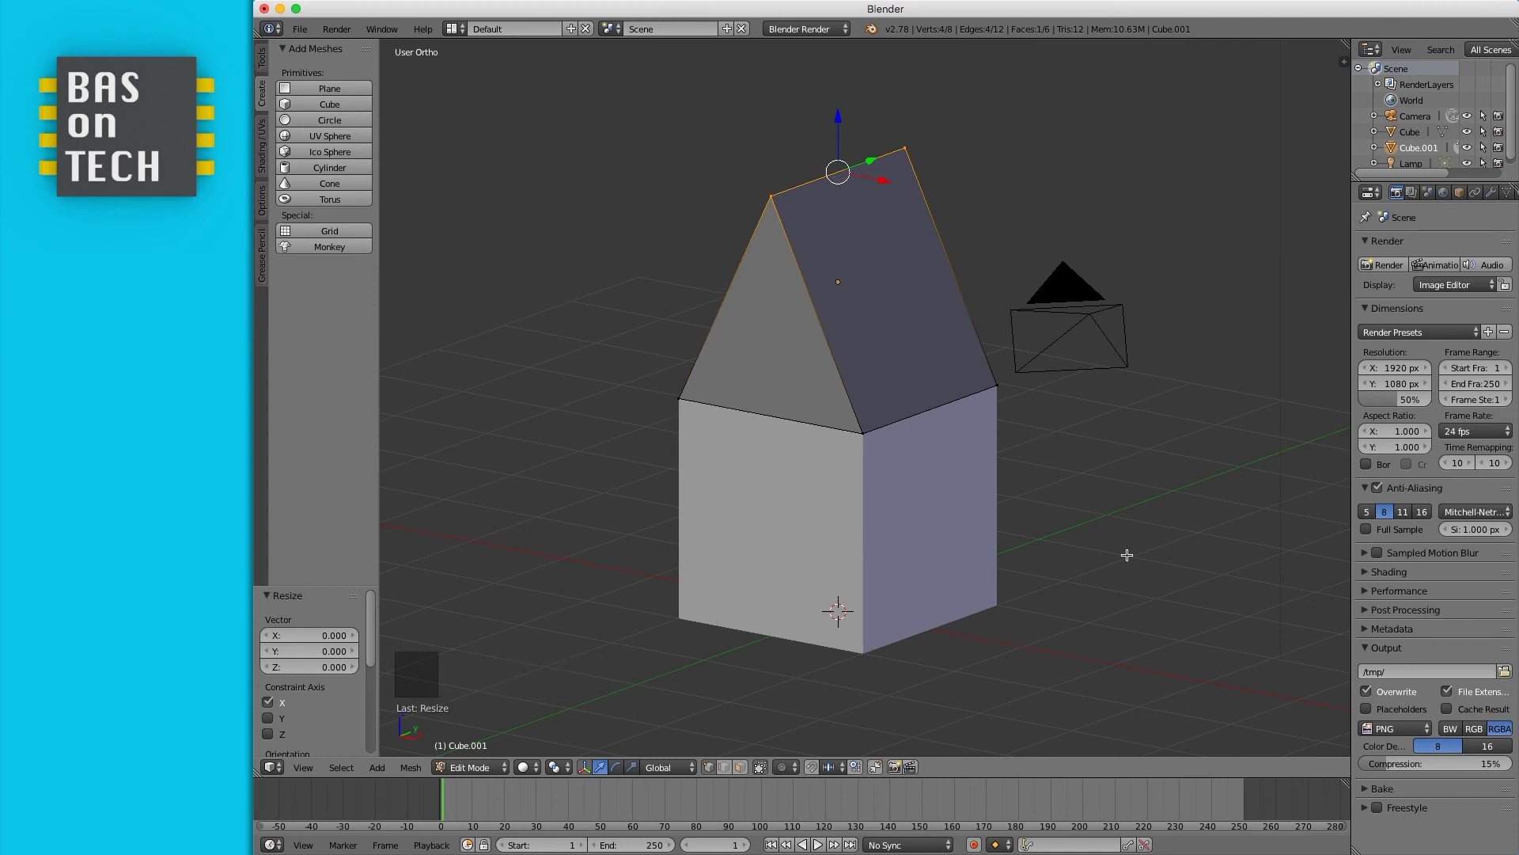
- Return to Object Mode and render a test image of the house, then close the render result
key("Tab")
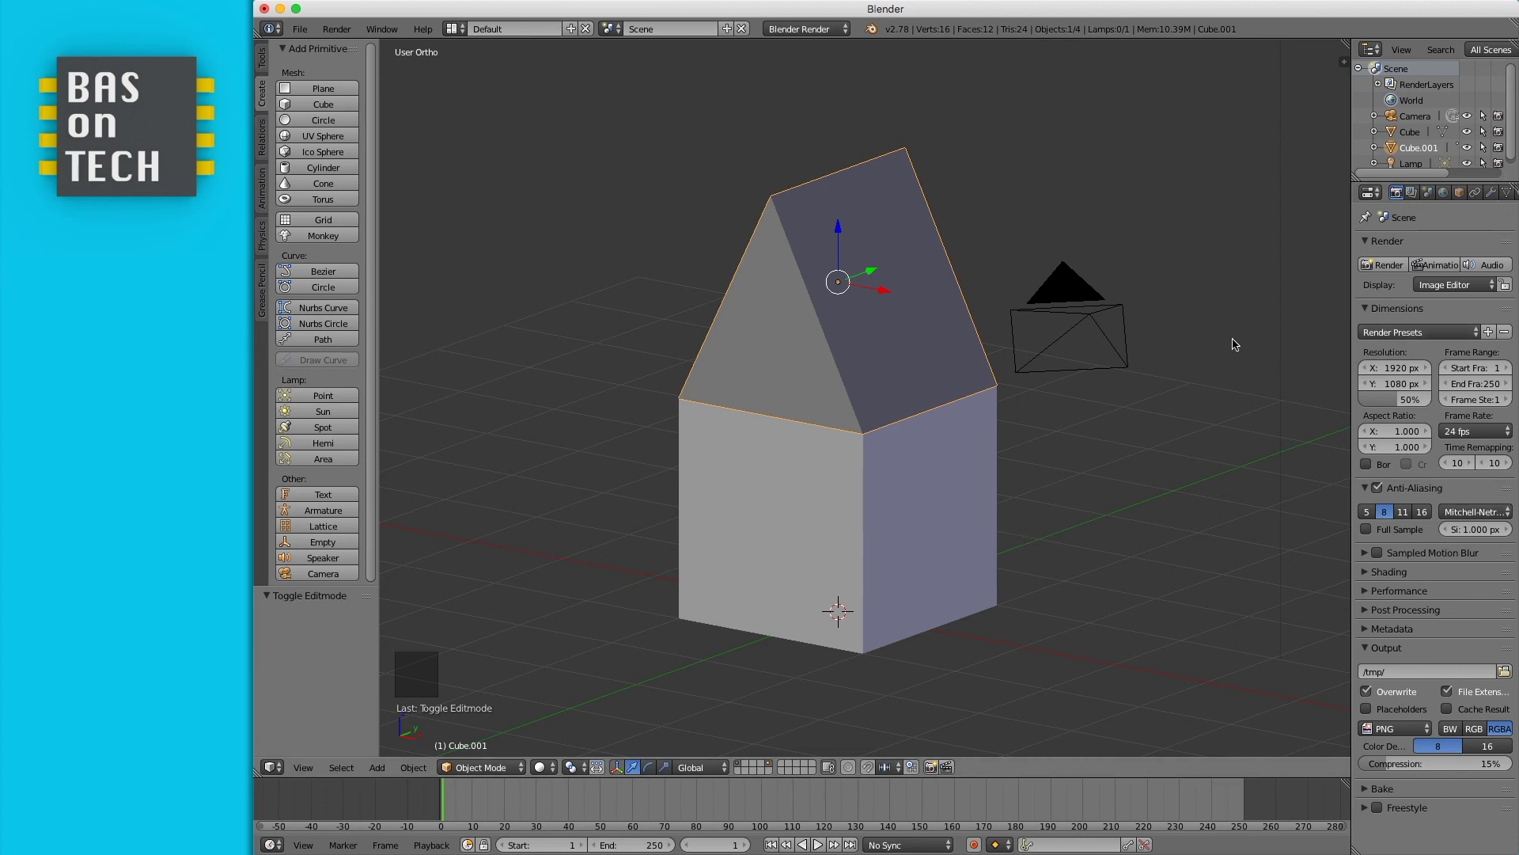
left_click(1377, 270)
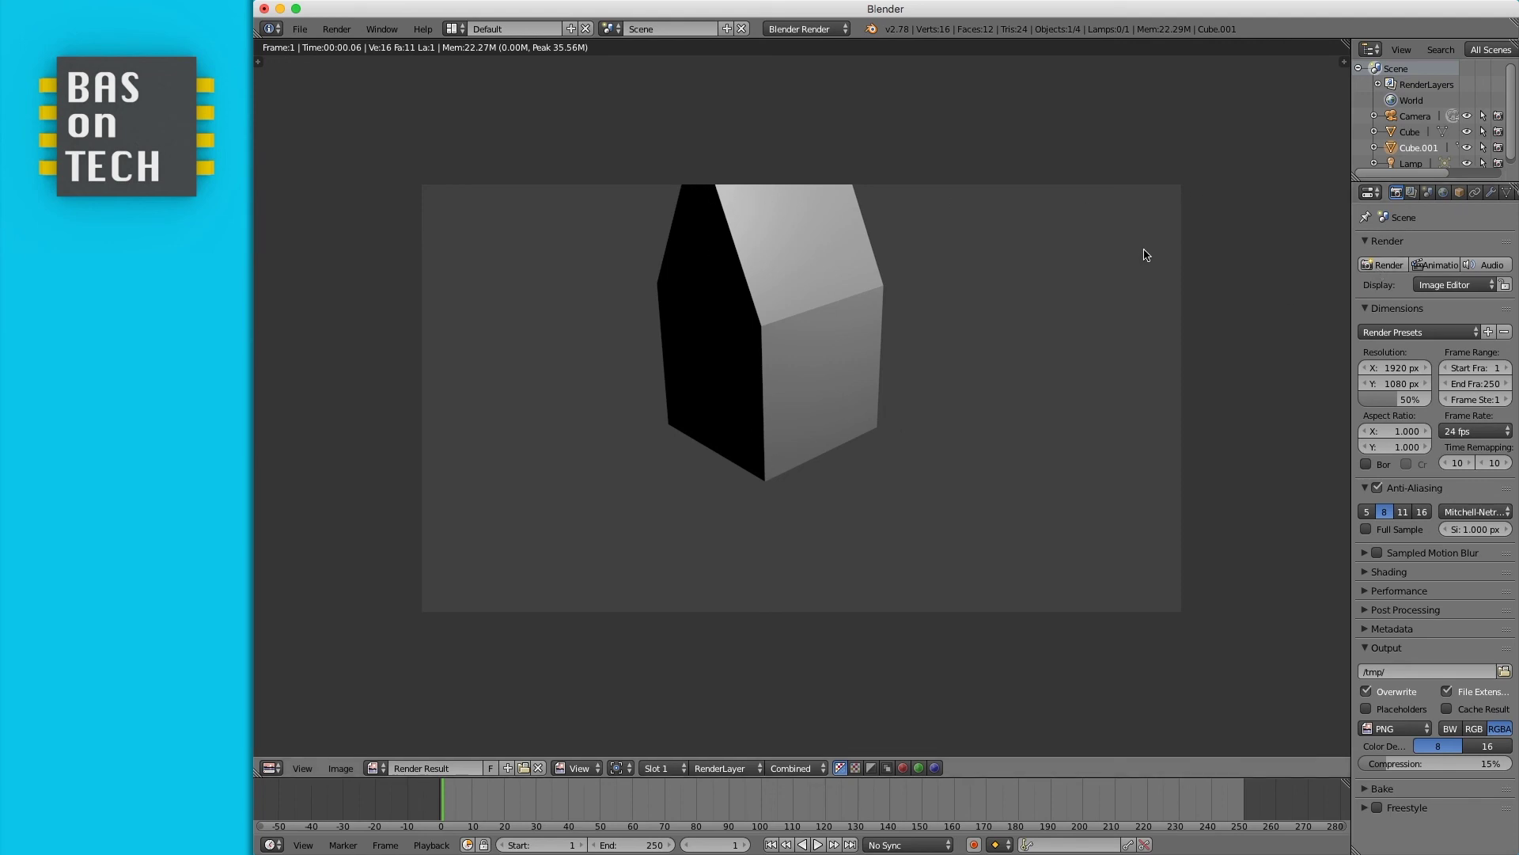
key("Escape")
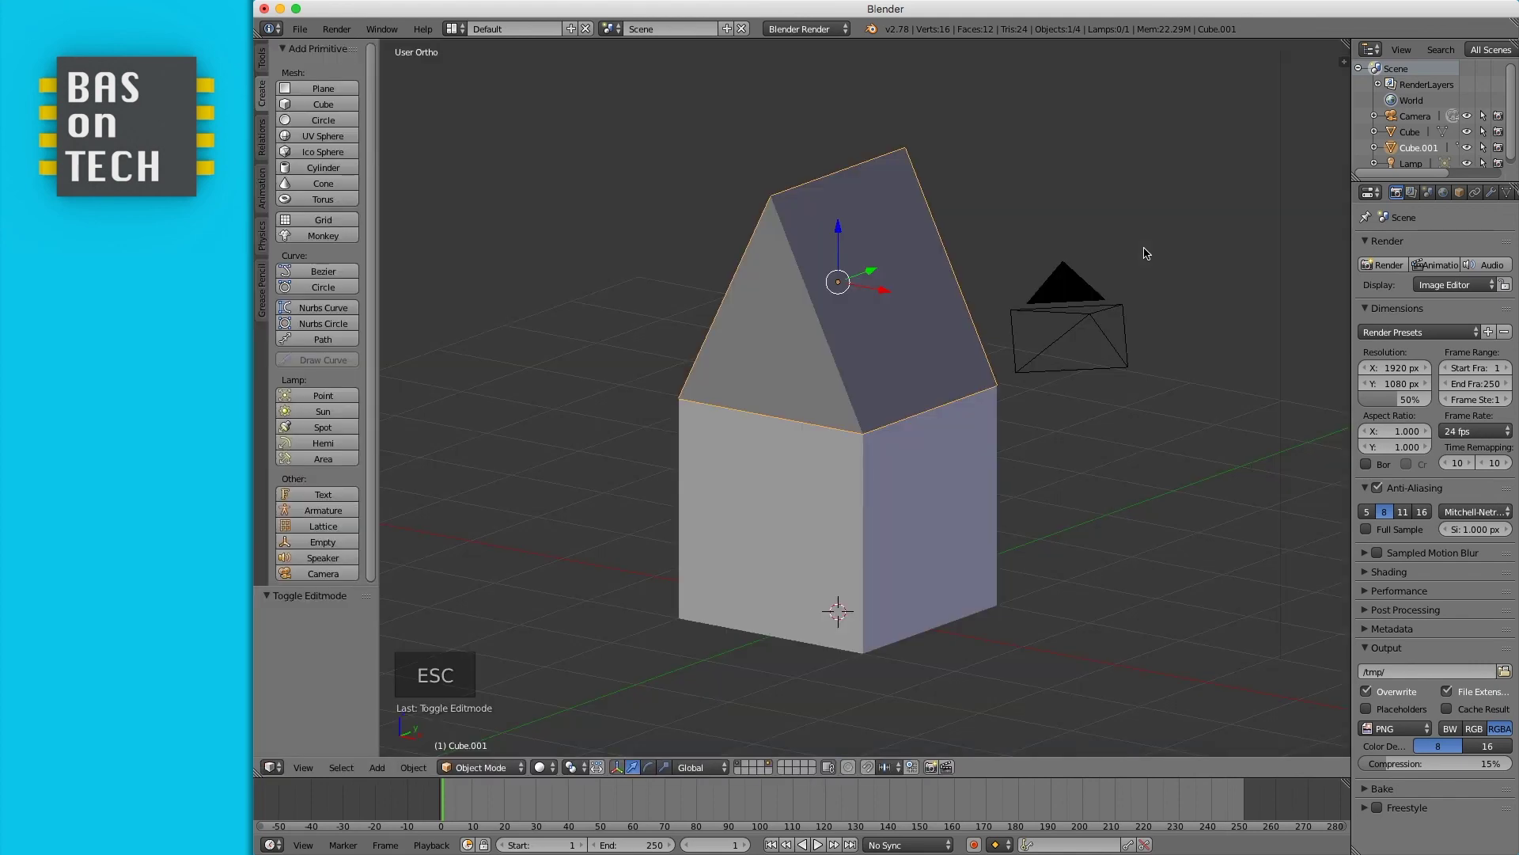
- Select the camera in the scene and switch the viewport to the camera view
left_click(1417, 116)
left_click(1416, 117)
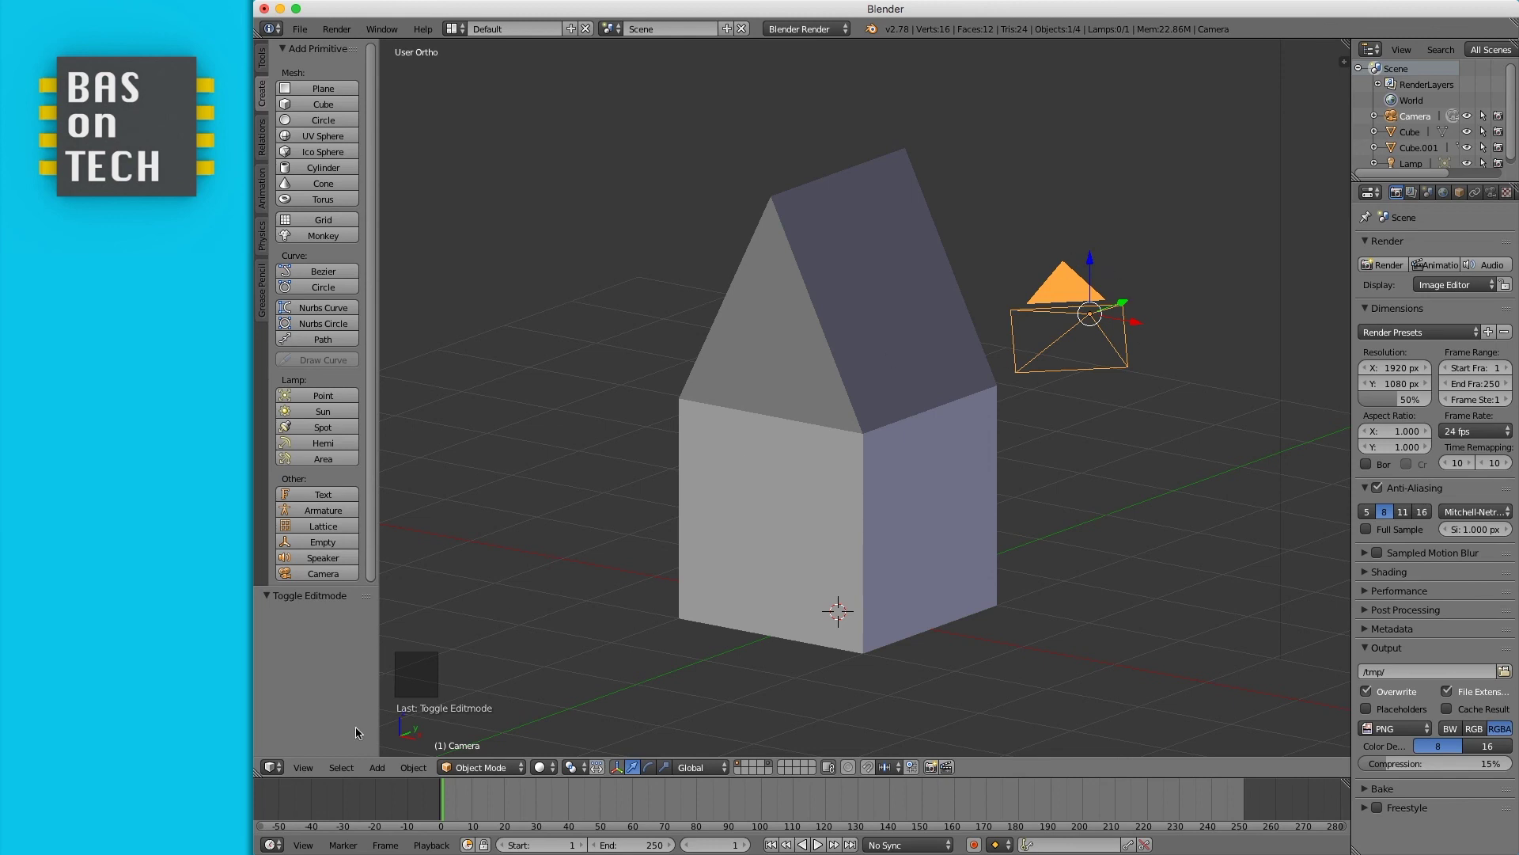
left_click(301, 769)
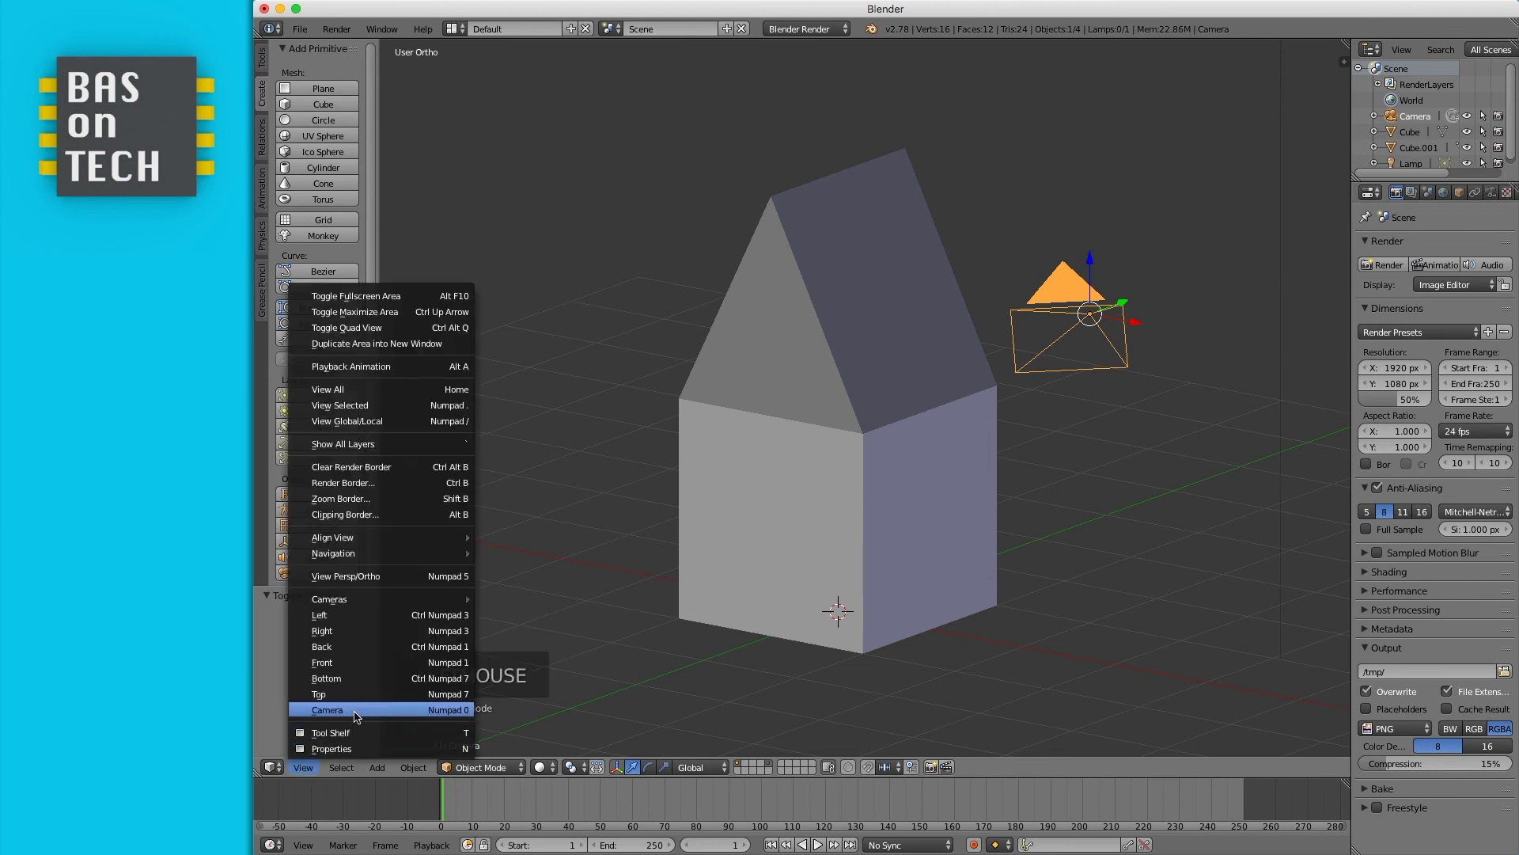
left_click(455, 711)
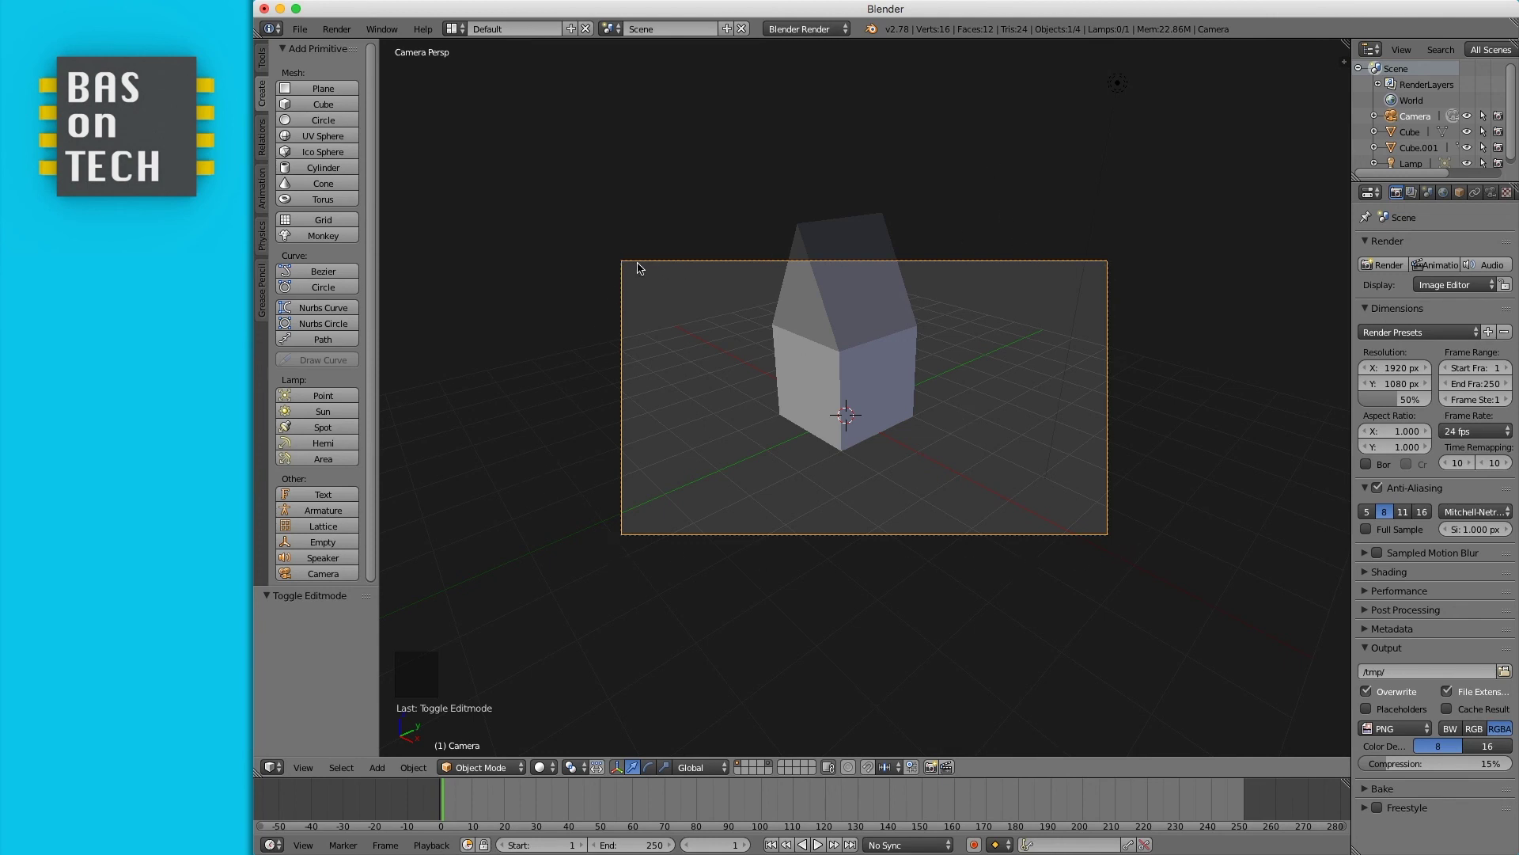
- Move the camera up about 1.43 units along the Z axis so the whole house fits the frame
key("g")
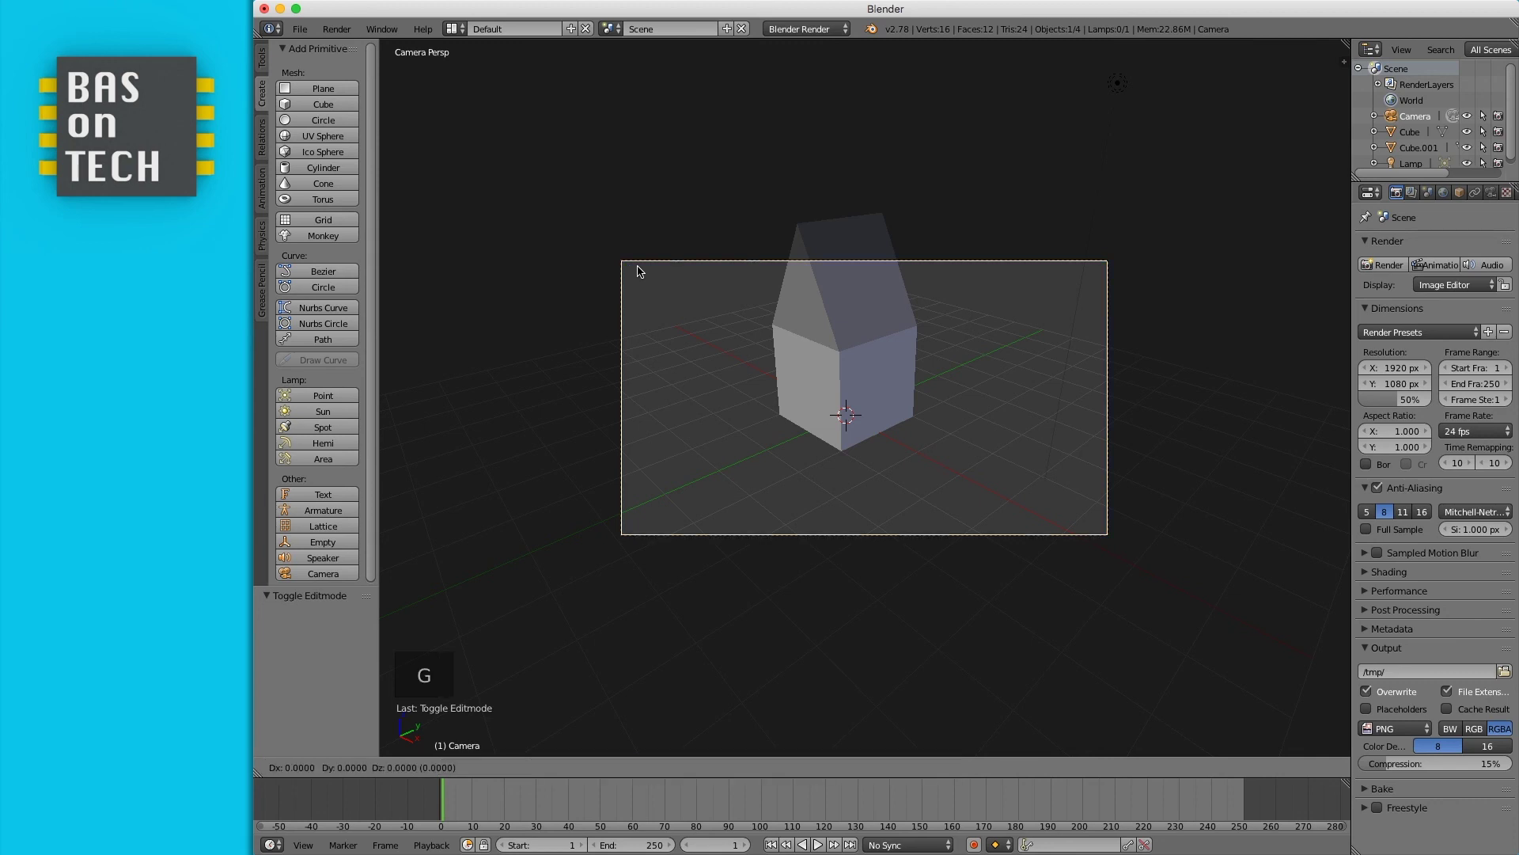
key("z")
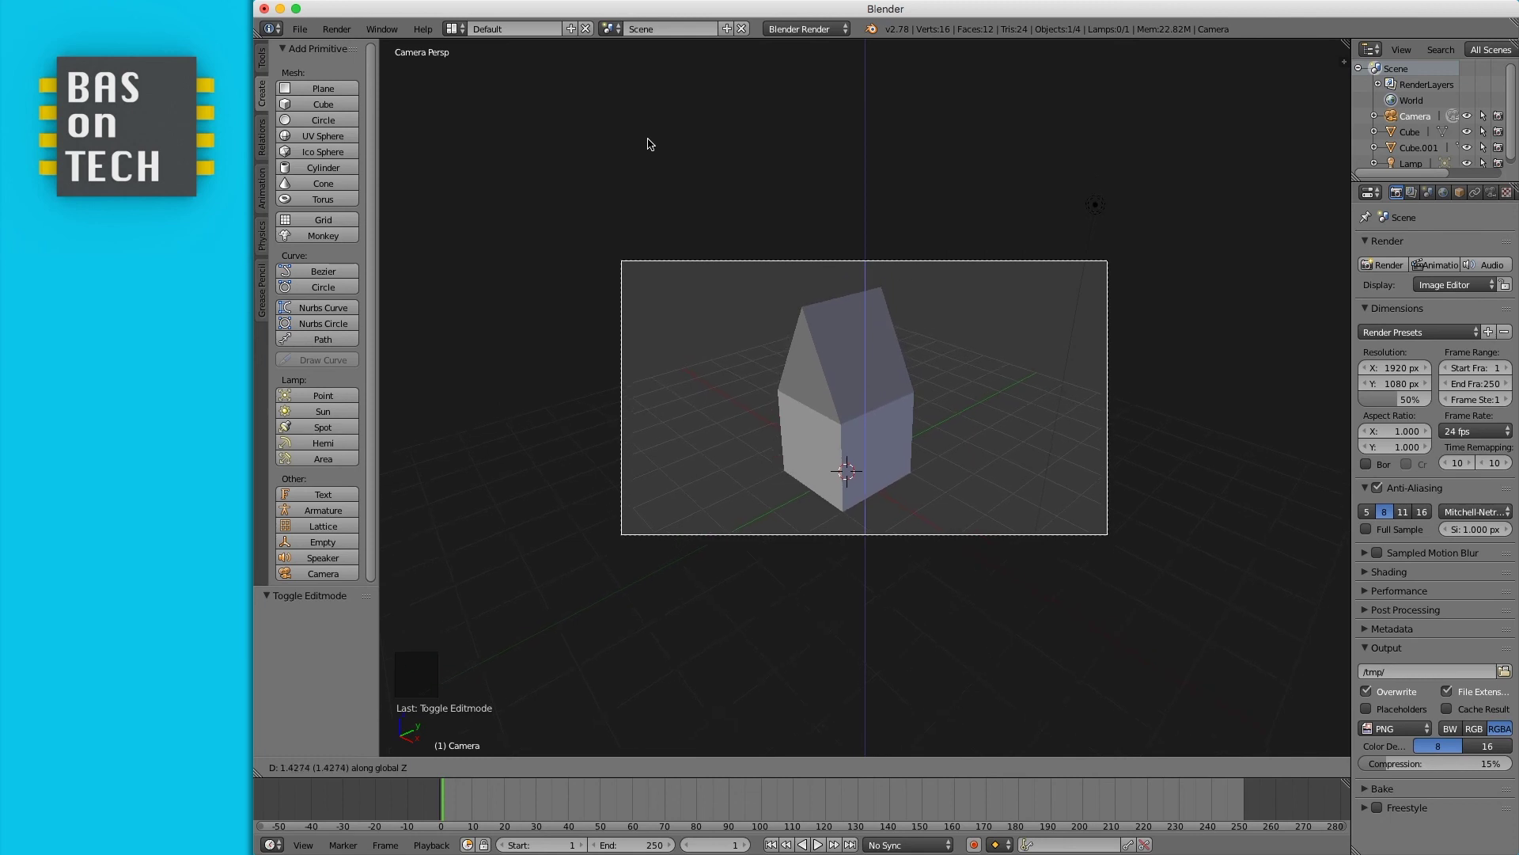
left_click(647, 143)
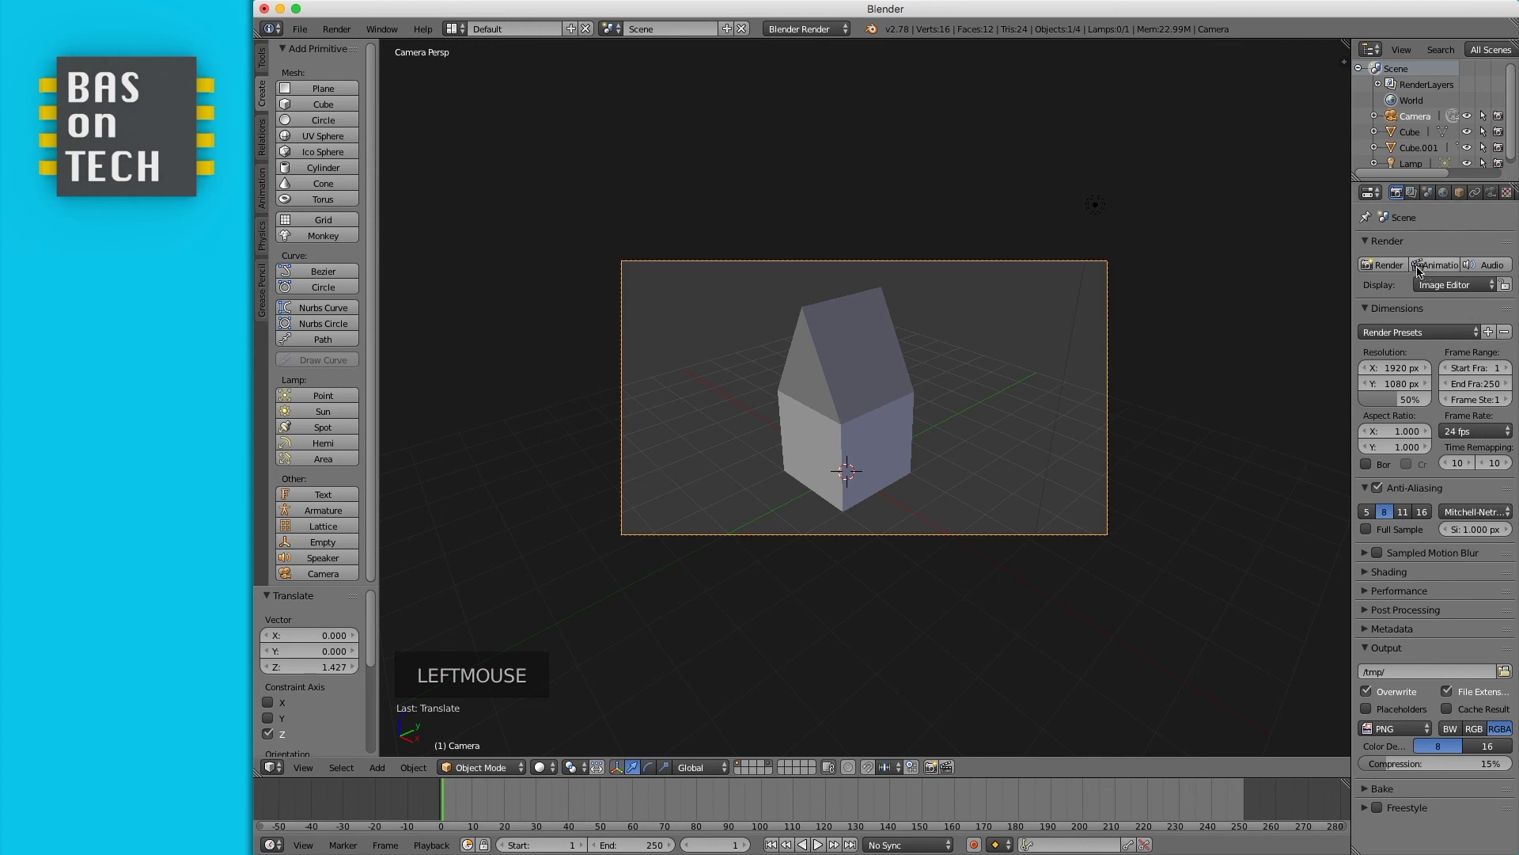
- Render the reframed house, view the Save As Image file options without saving, and return to the camera view
left_click(1392, 269)
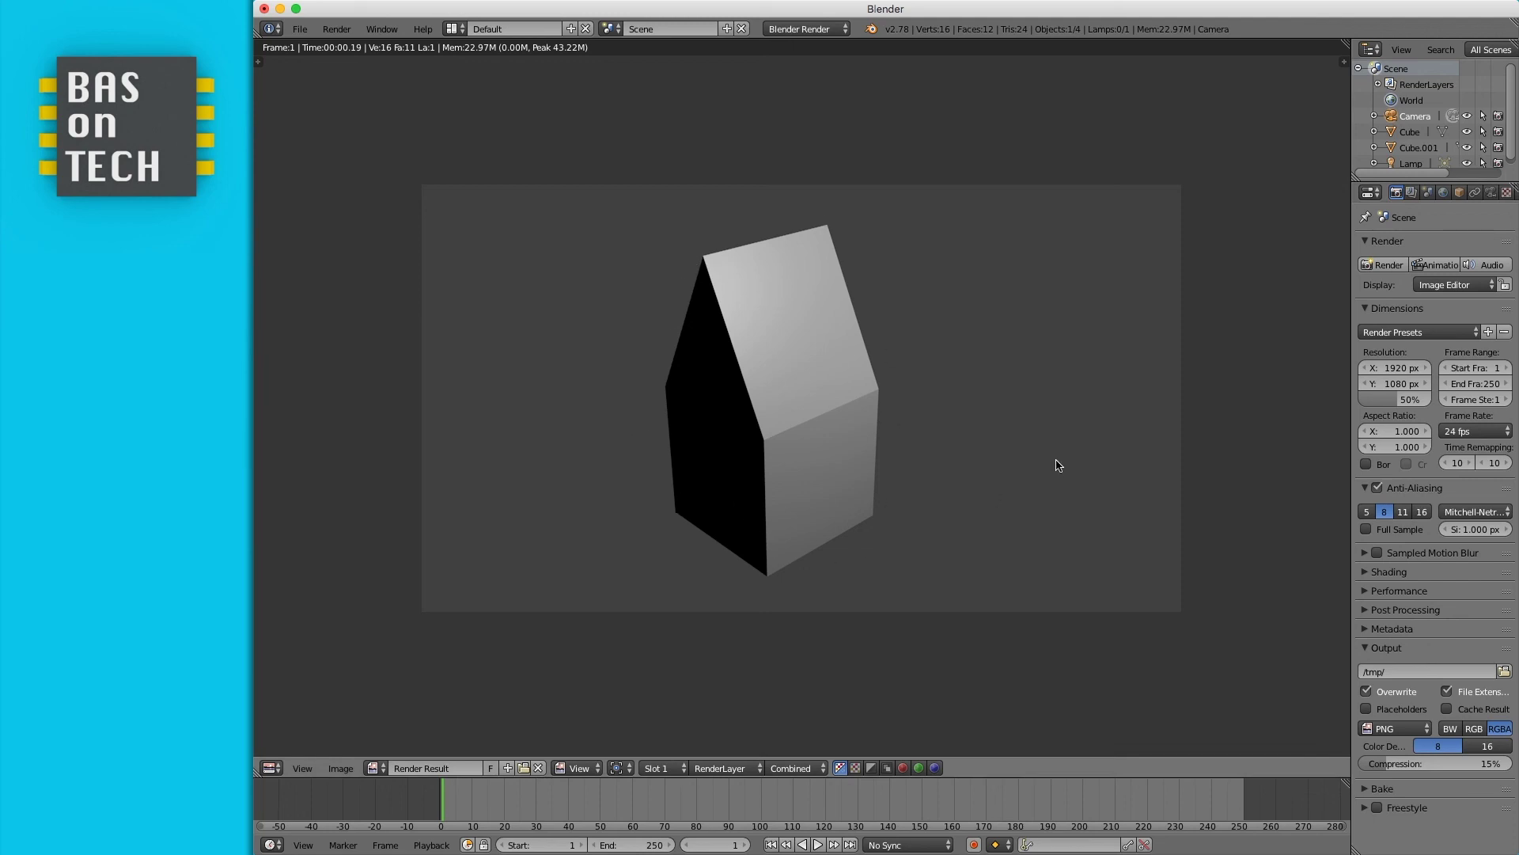
left_click(346, 772)
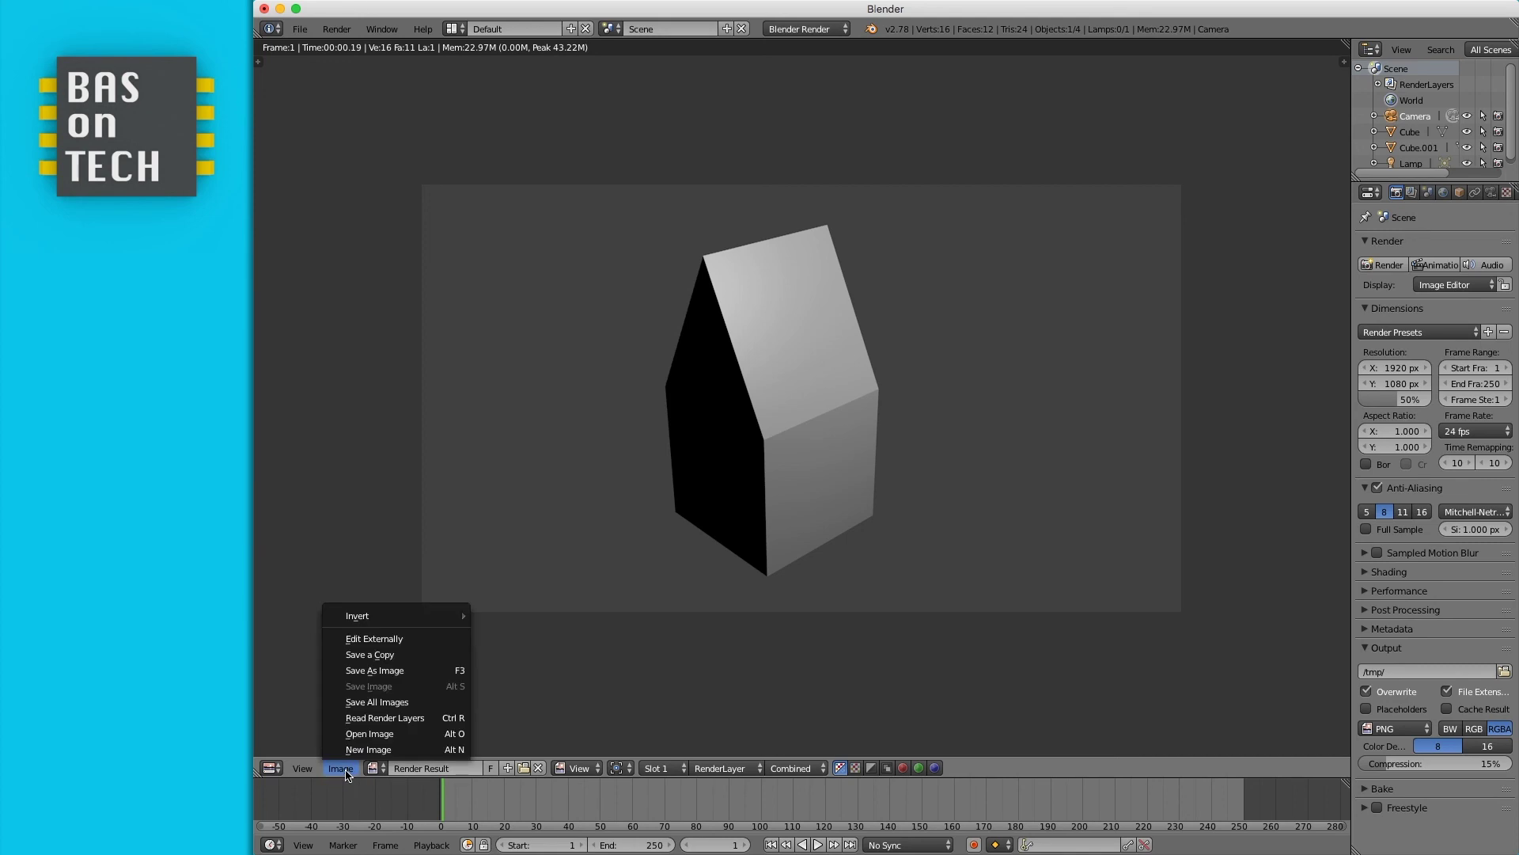
left_click(427, 672)
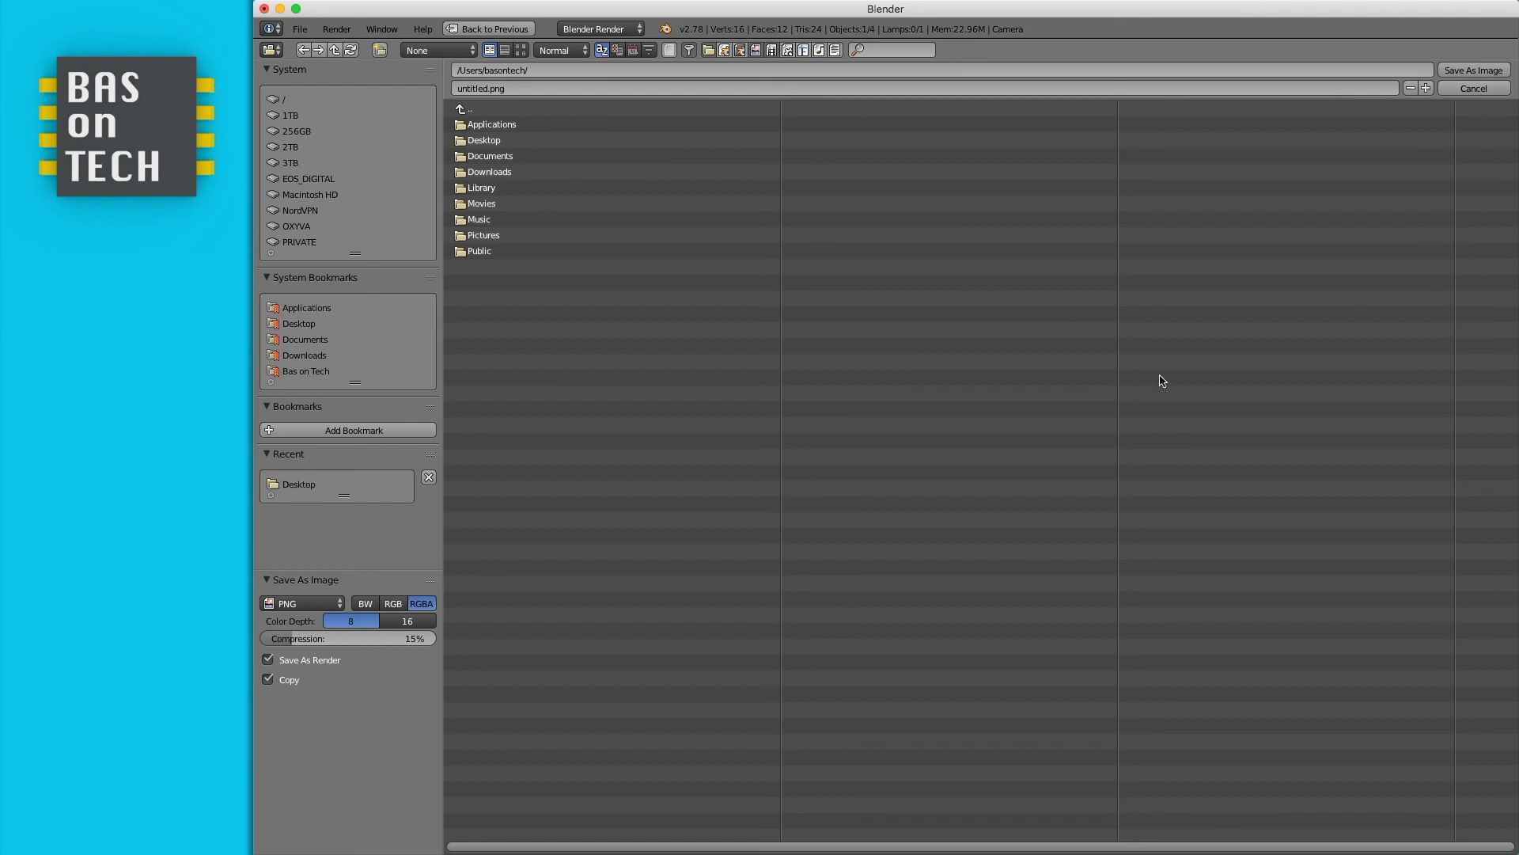
key("Escape")
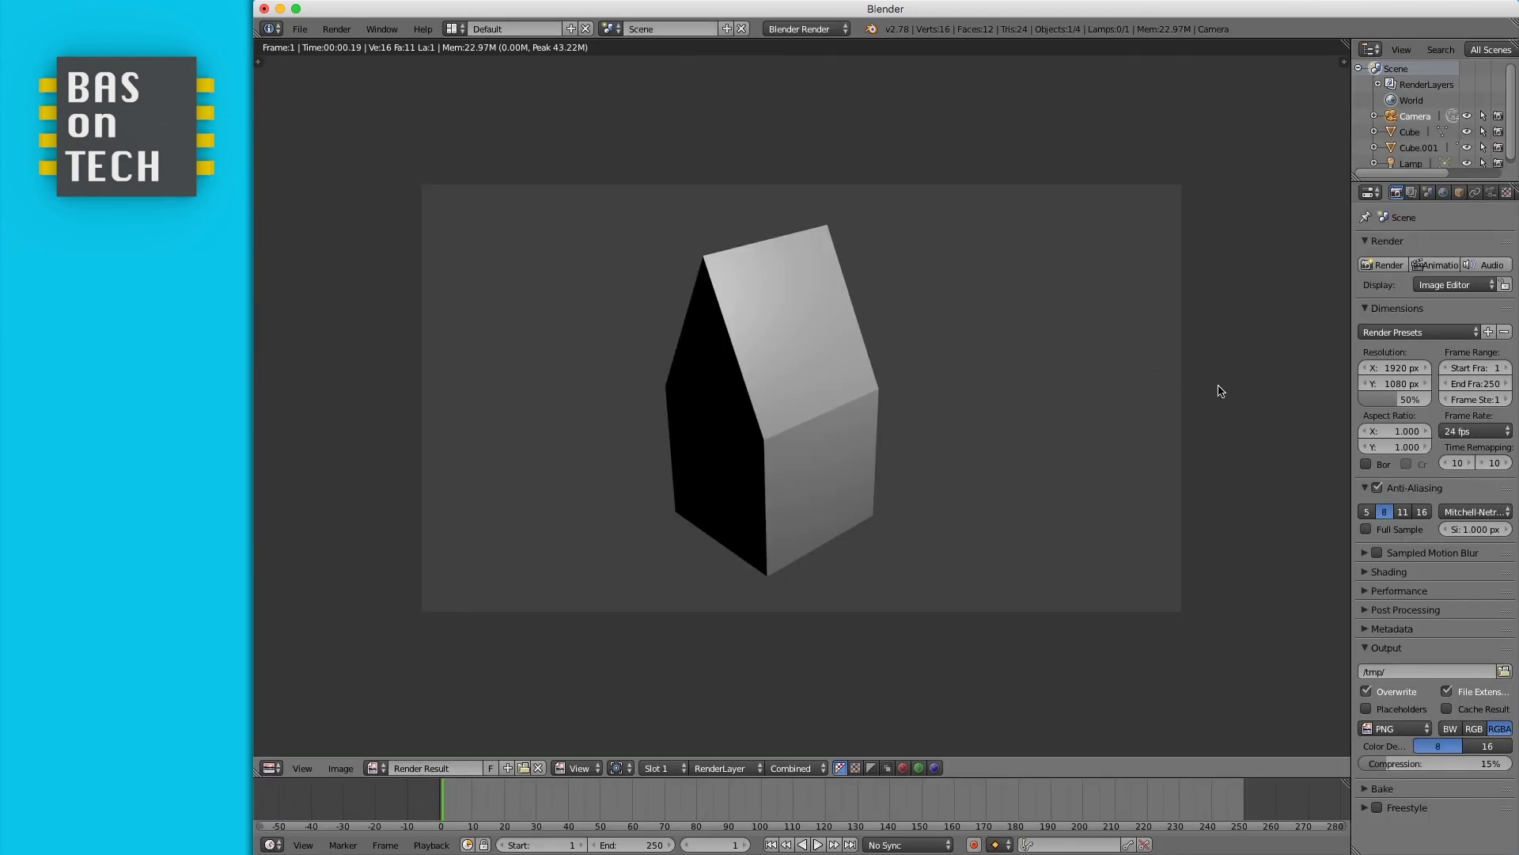
key("Escape")
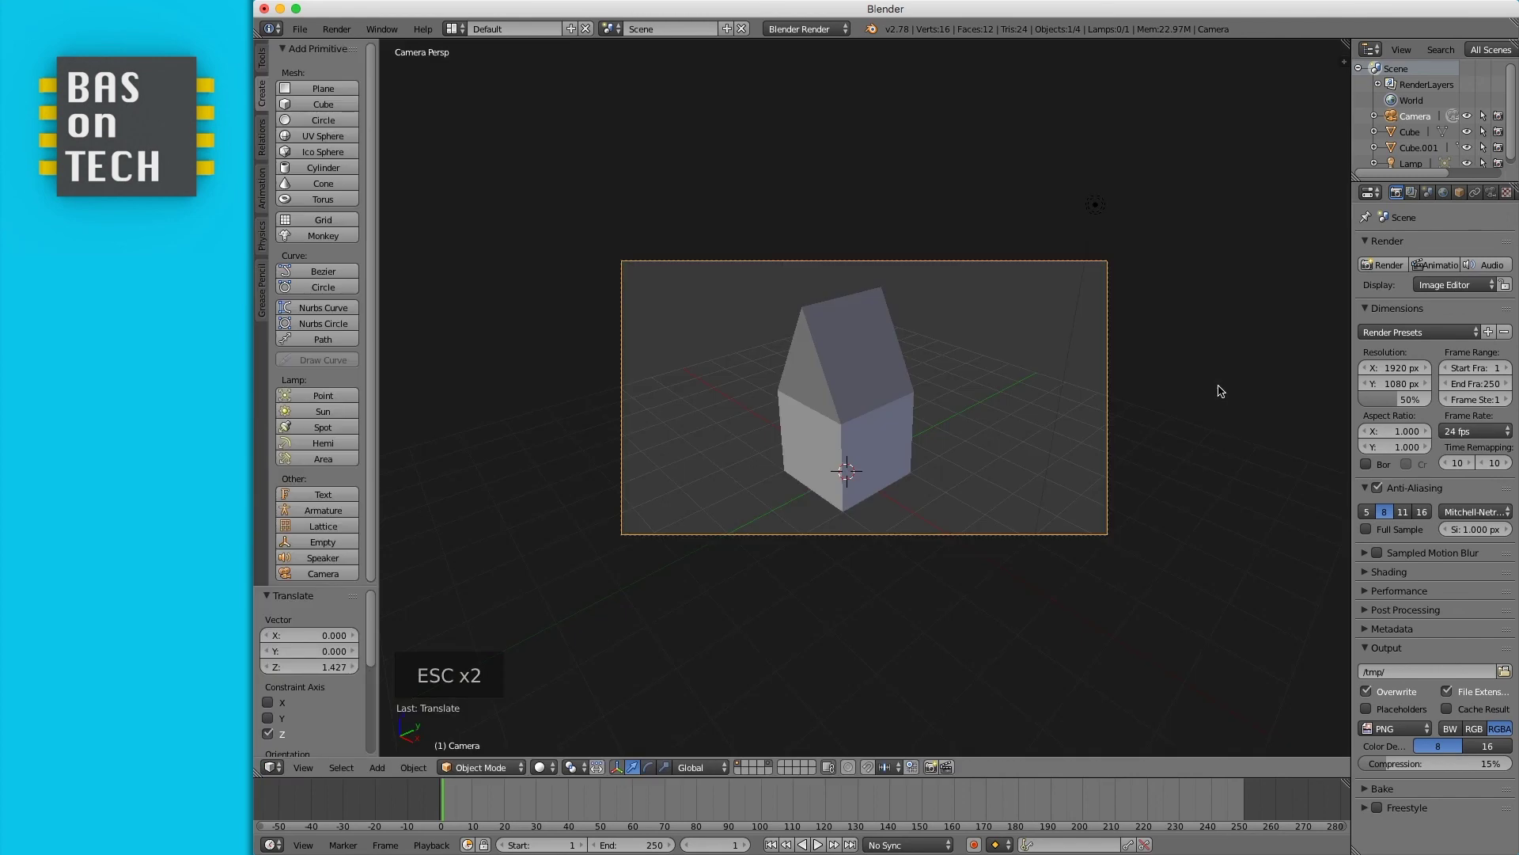